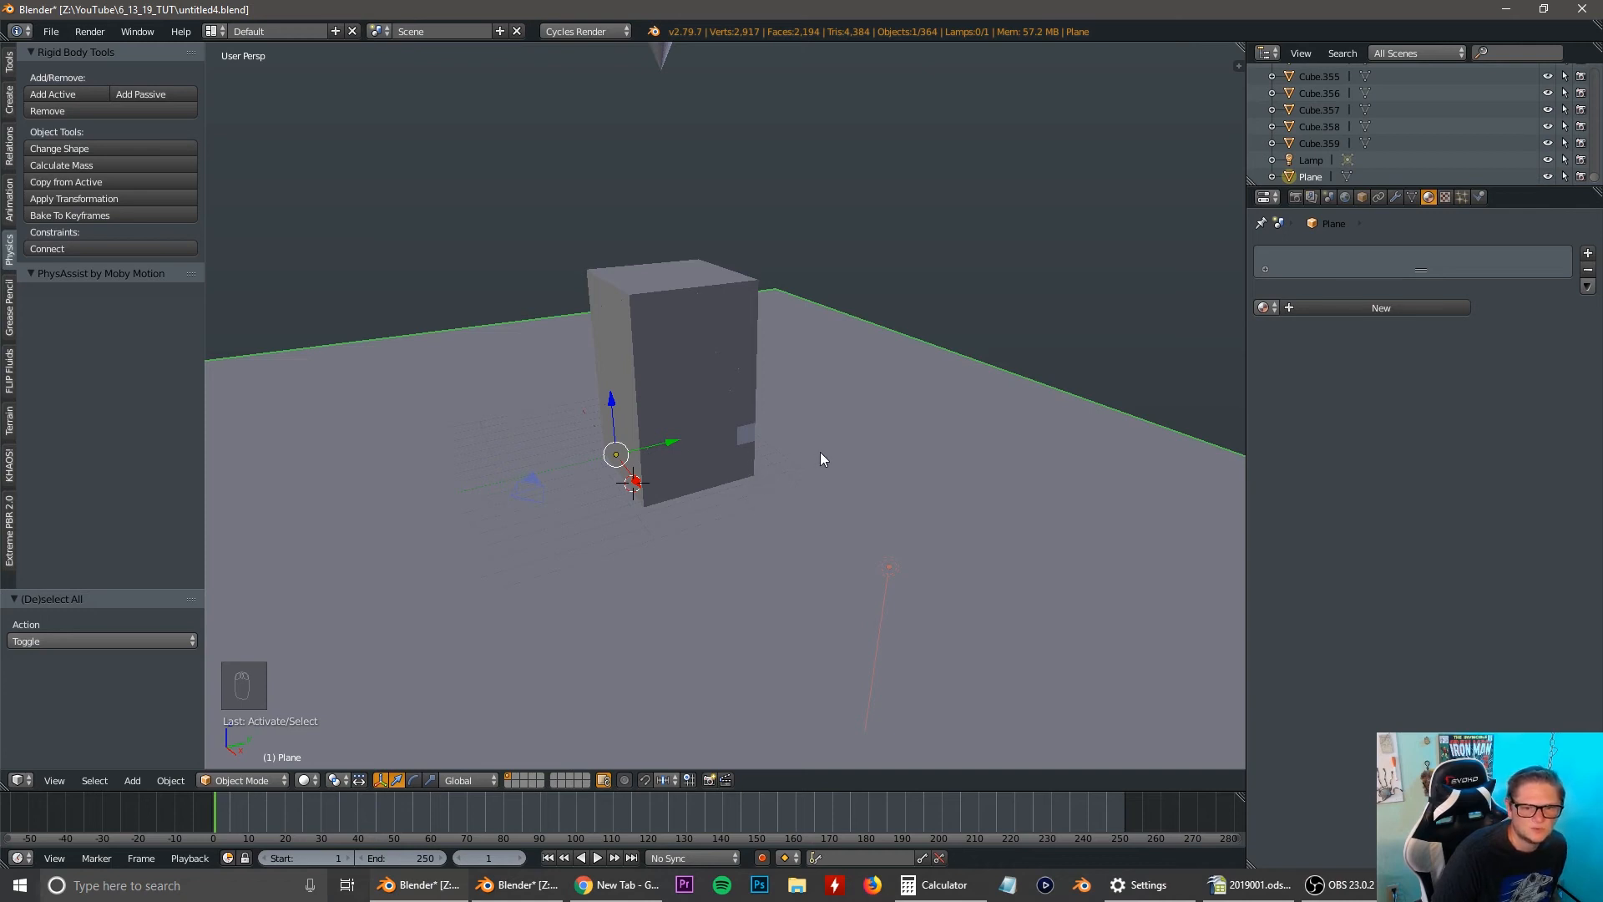
Change the scene's existing lamp from a point light to a Sun lamp.
middle_drag(820, 458, 728, 482)
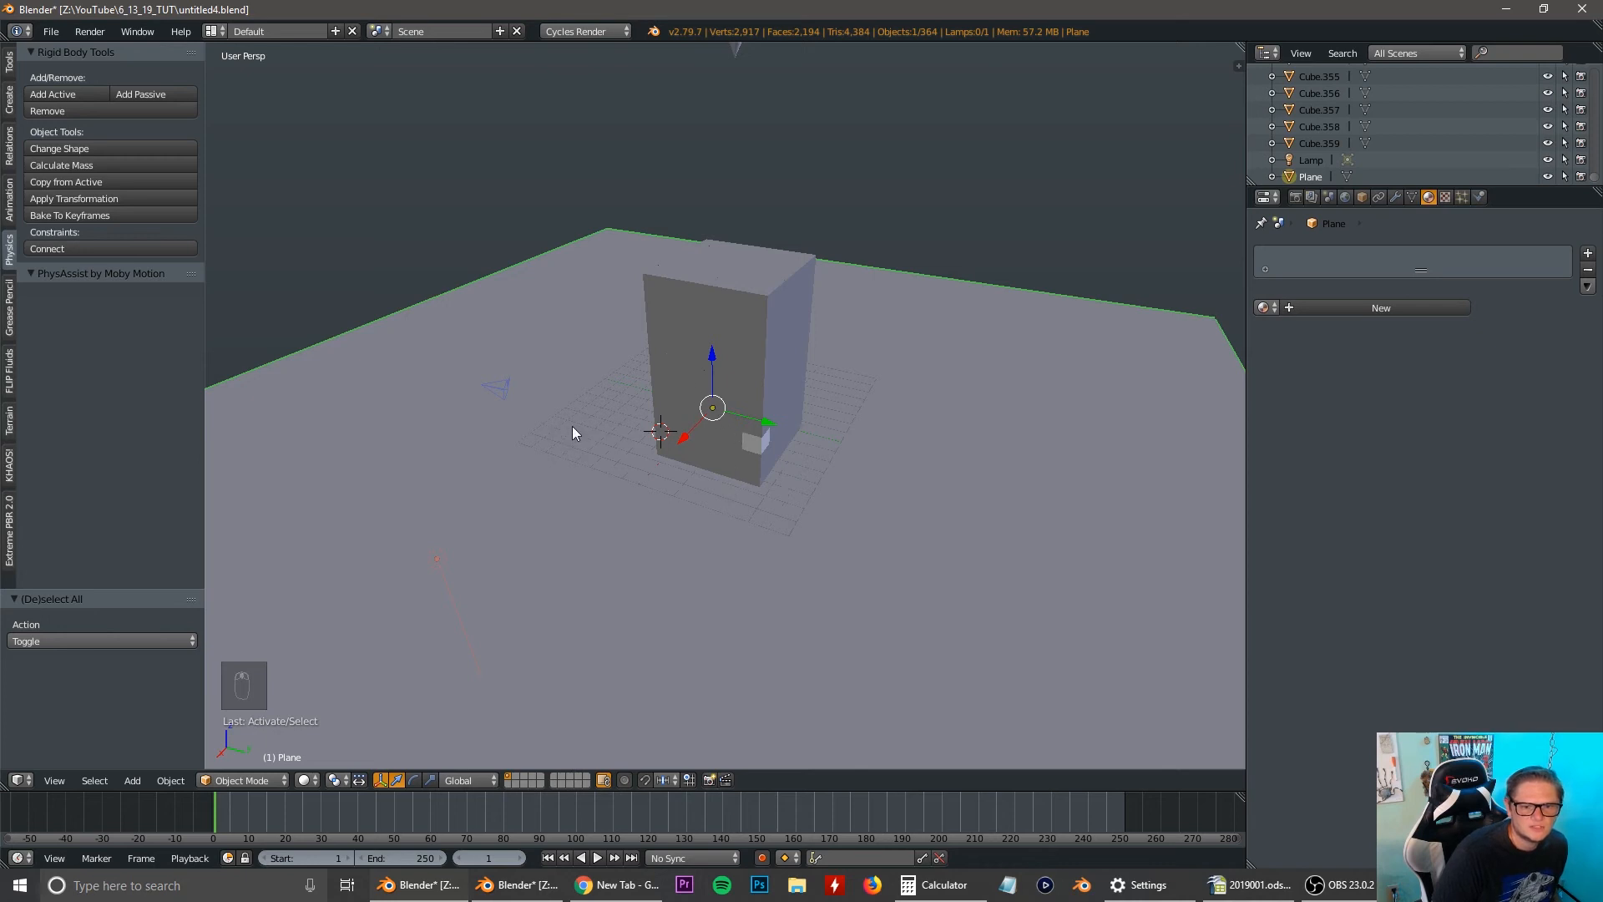
middle_drag(563, 490, 942, 342)
right_click(899, 305)
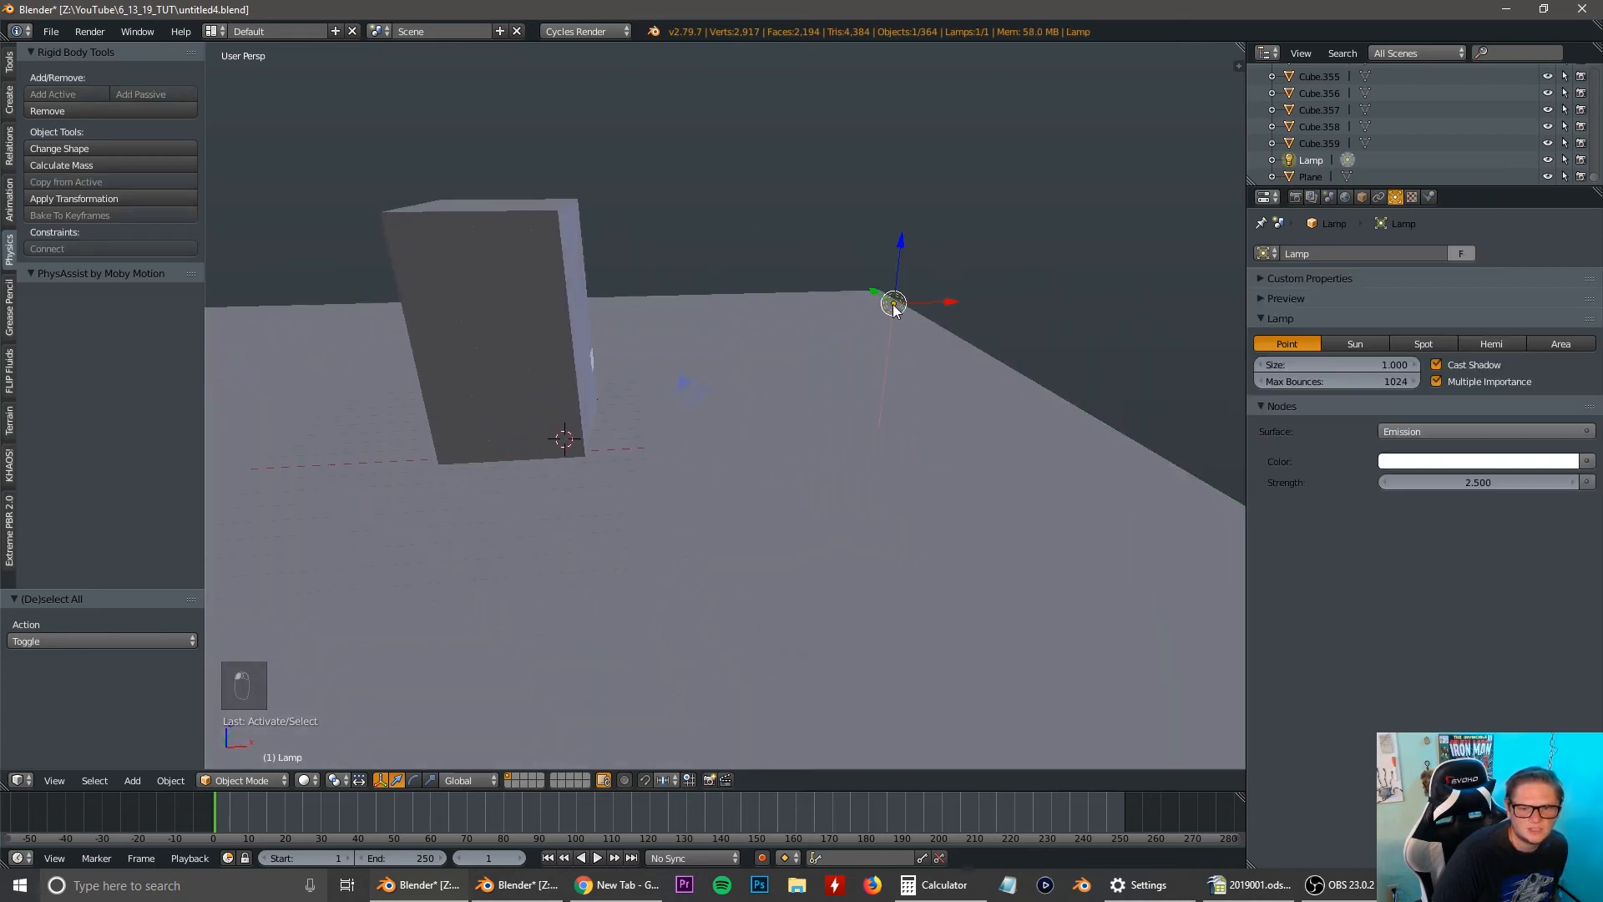
click(1348, 344)
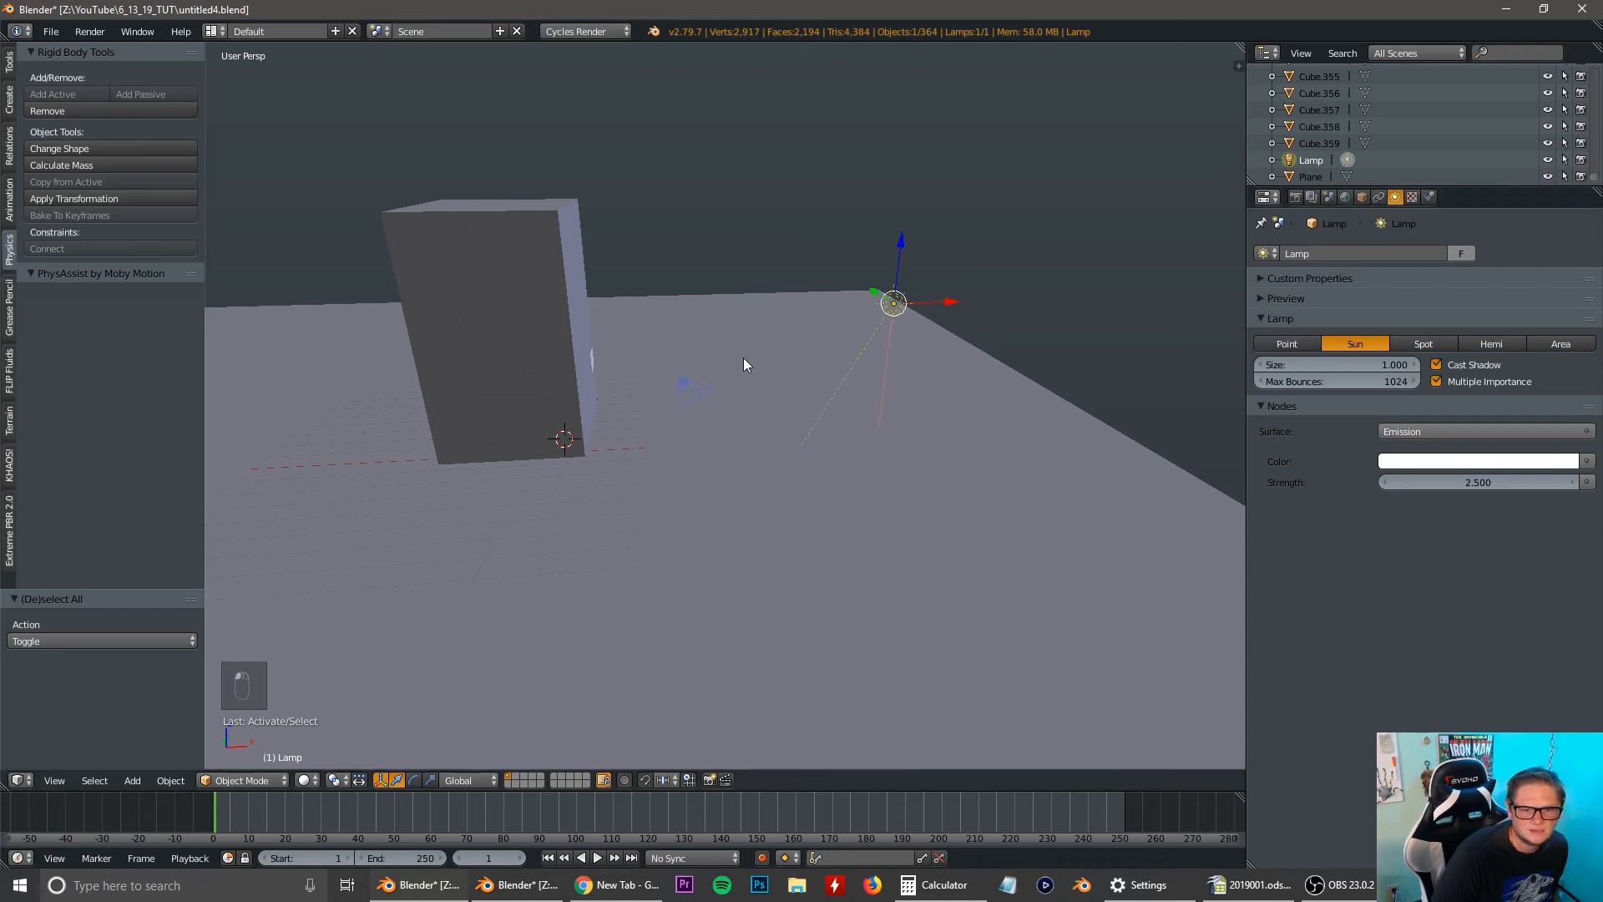
Select all the cubes that make up the tower, using a wireframe front view and a border selection.
key(KP_1)
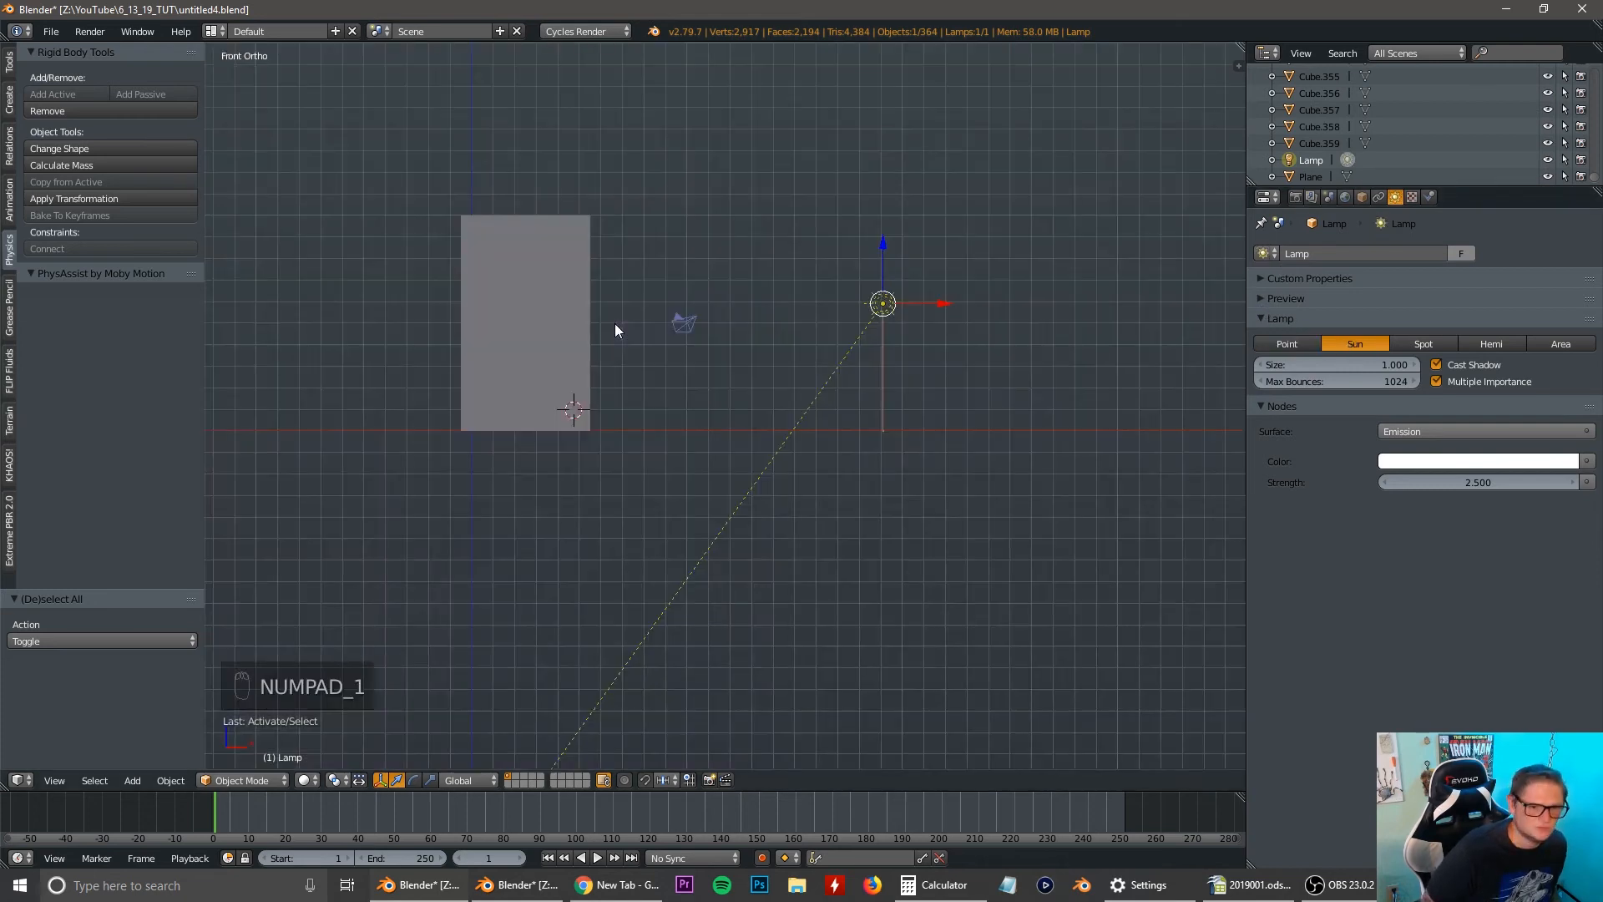
shift+middle_drag(389, 253, 486, 281)
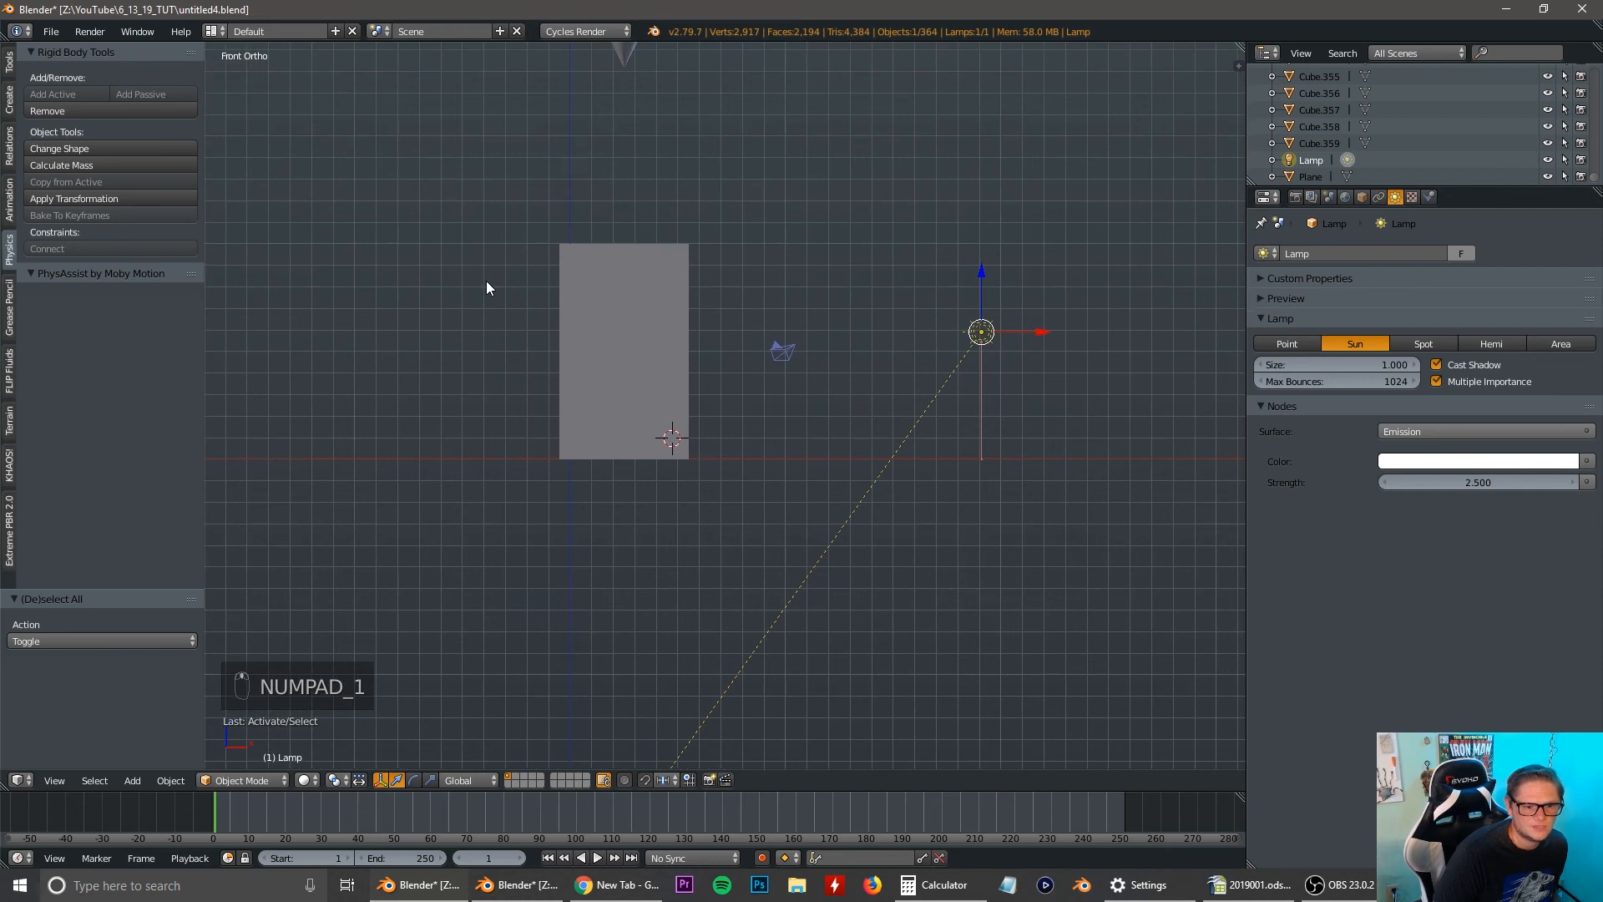
key(z)
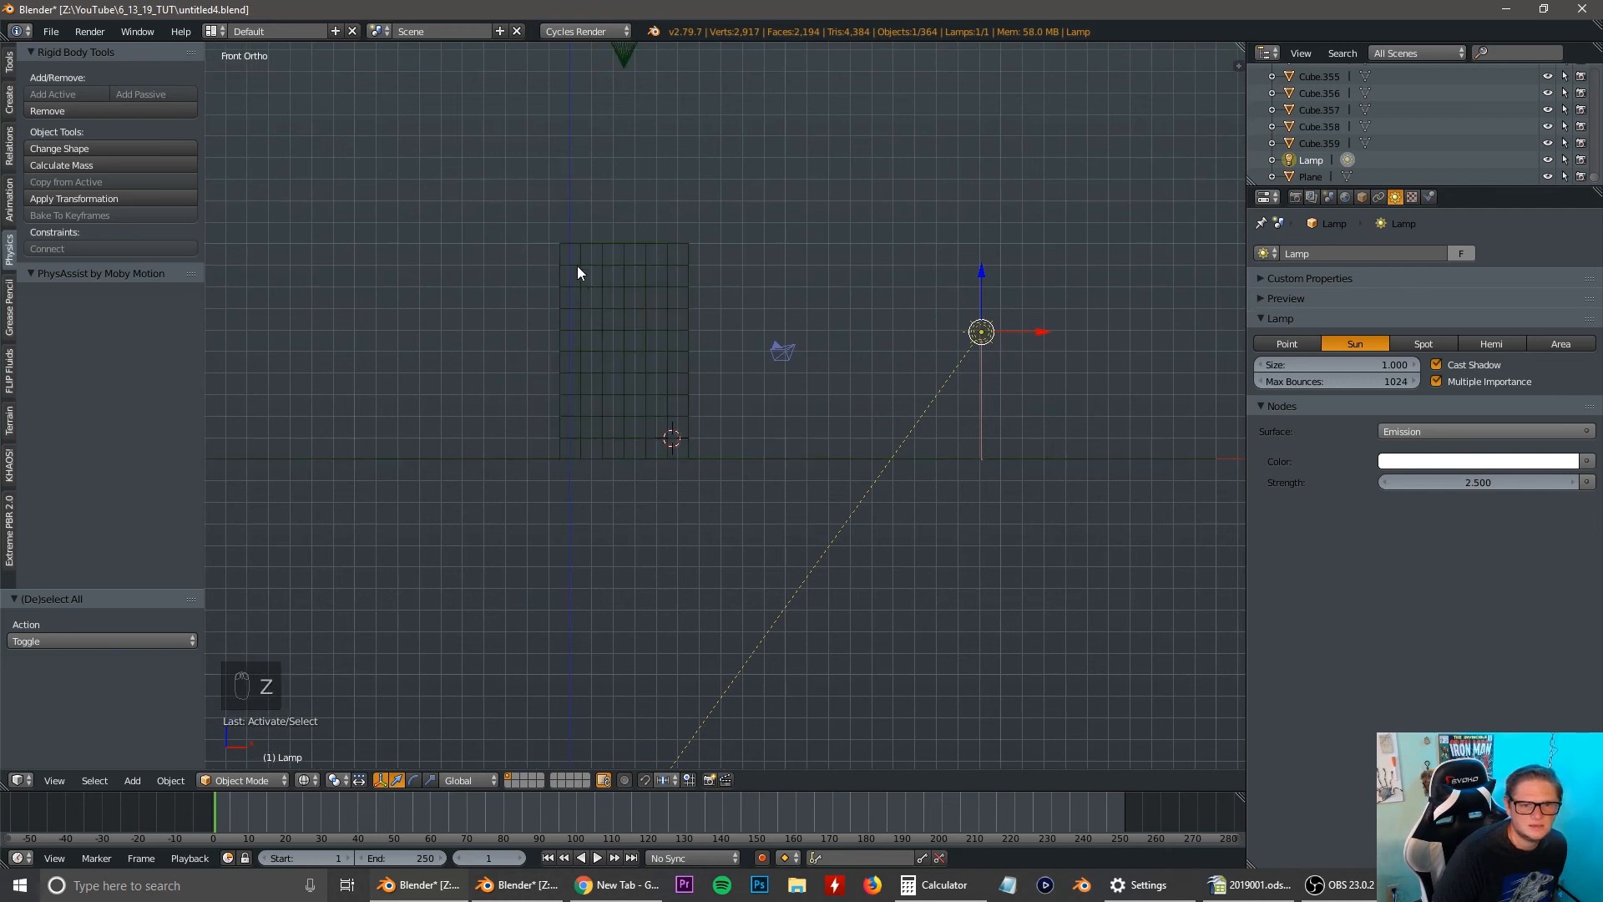
right_click(623, 250)
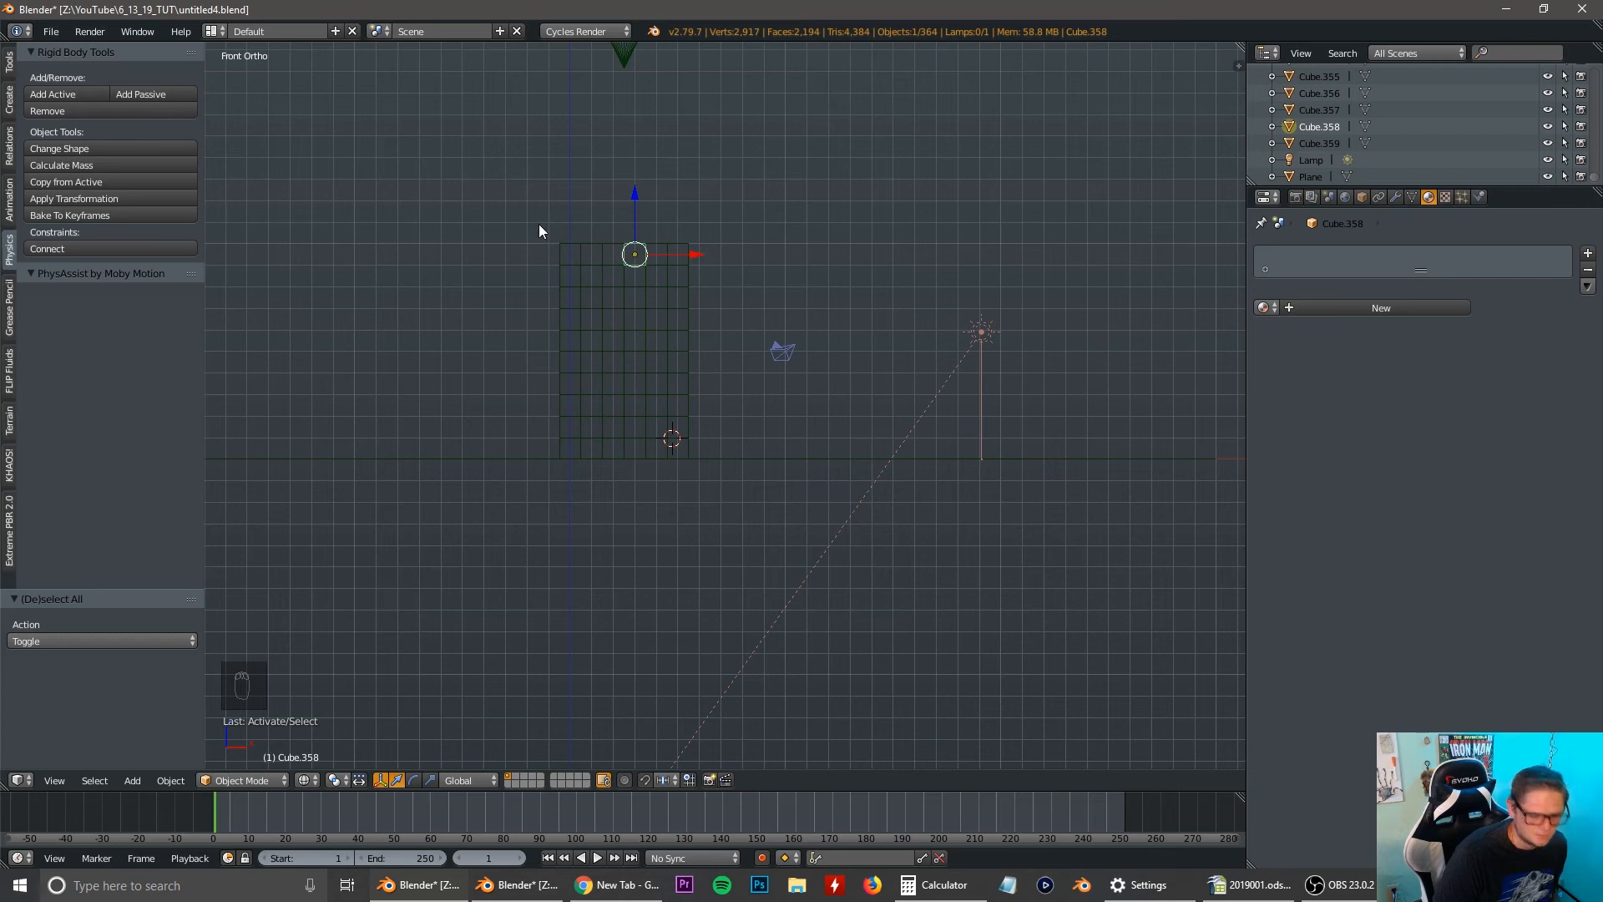
key(b)
drag(514, 204, 693, 452)
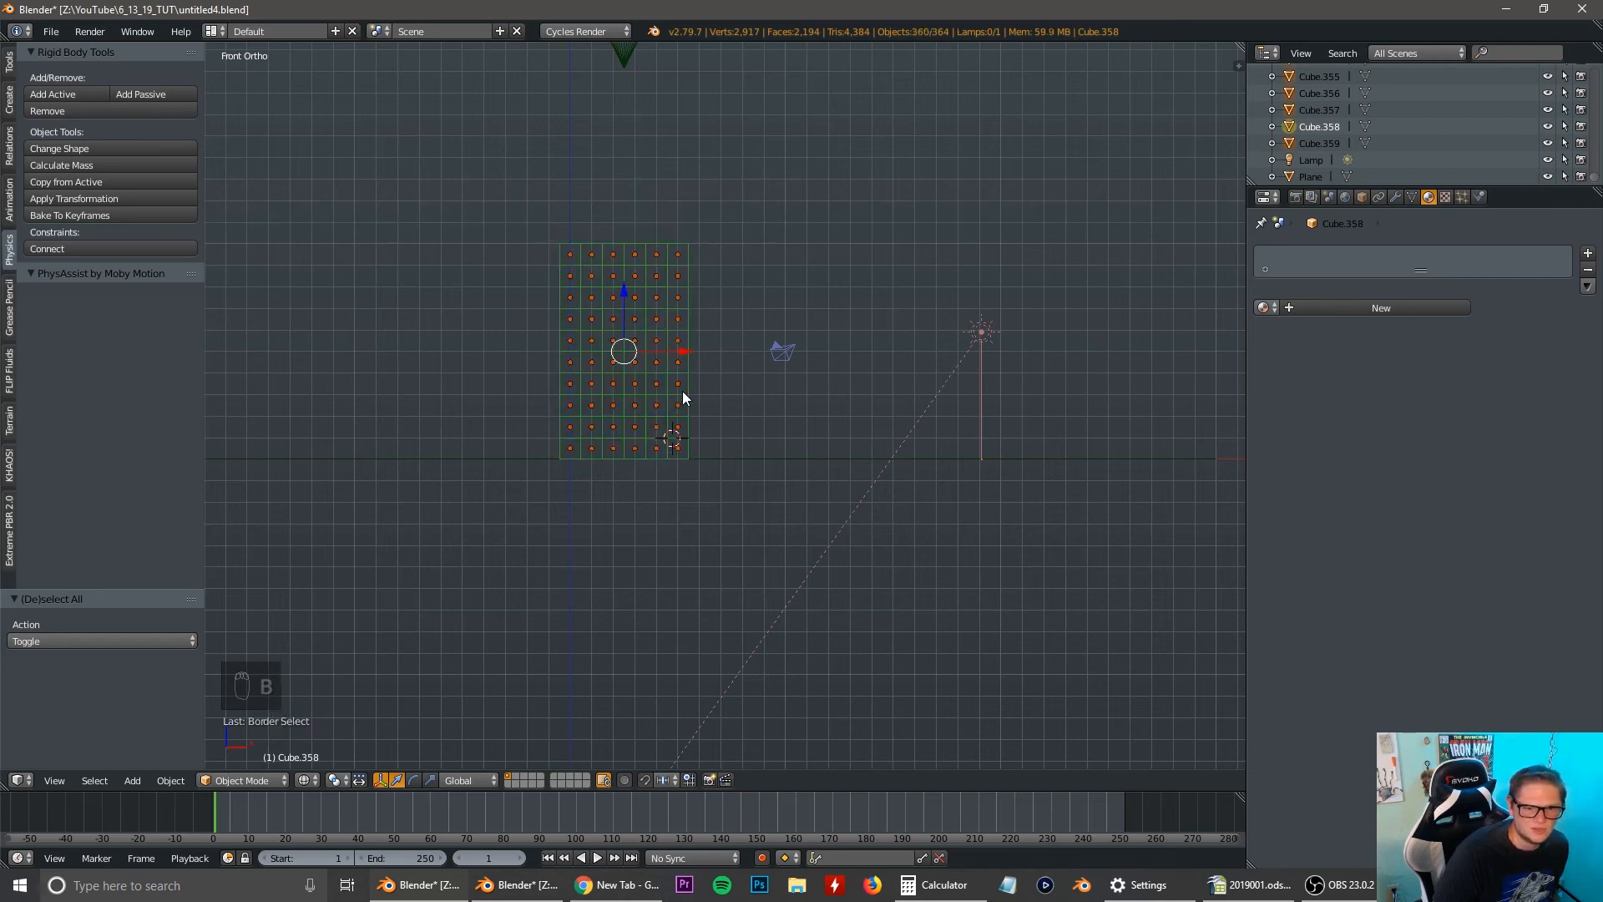
Create a new material on the active tower cube and set its surface shader to Glass BSDF.
scroll(683, 391, up, 3)
shift+middle_drag(501, 336, 572, 374)
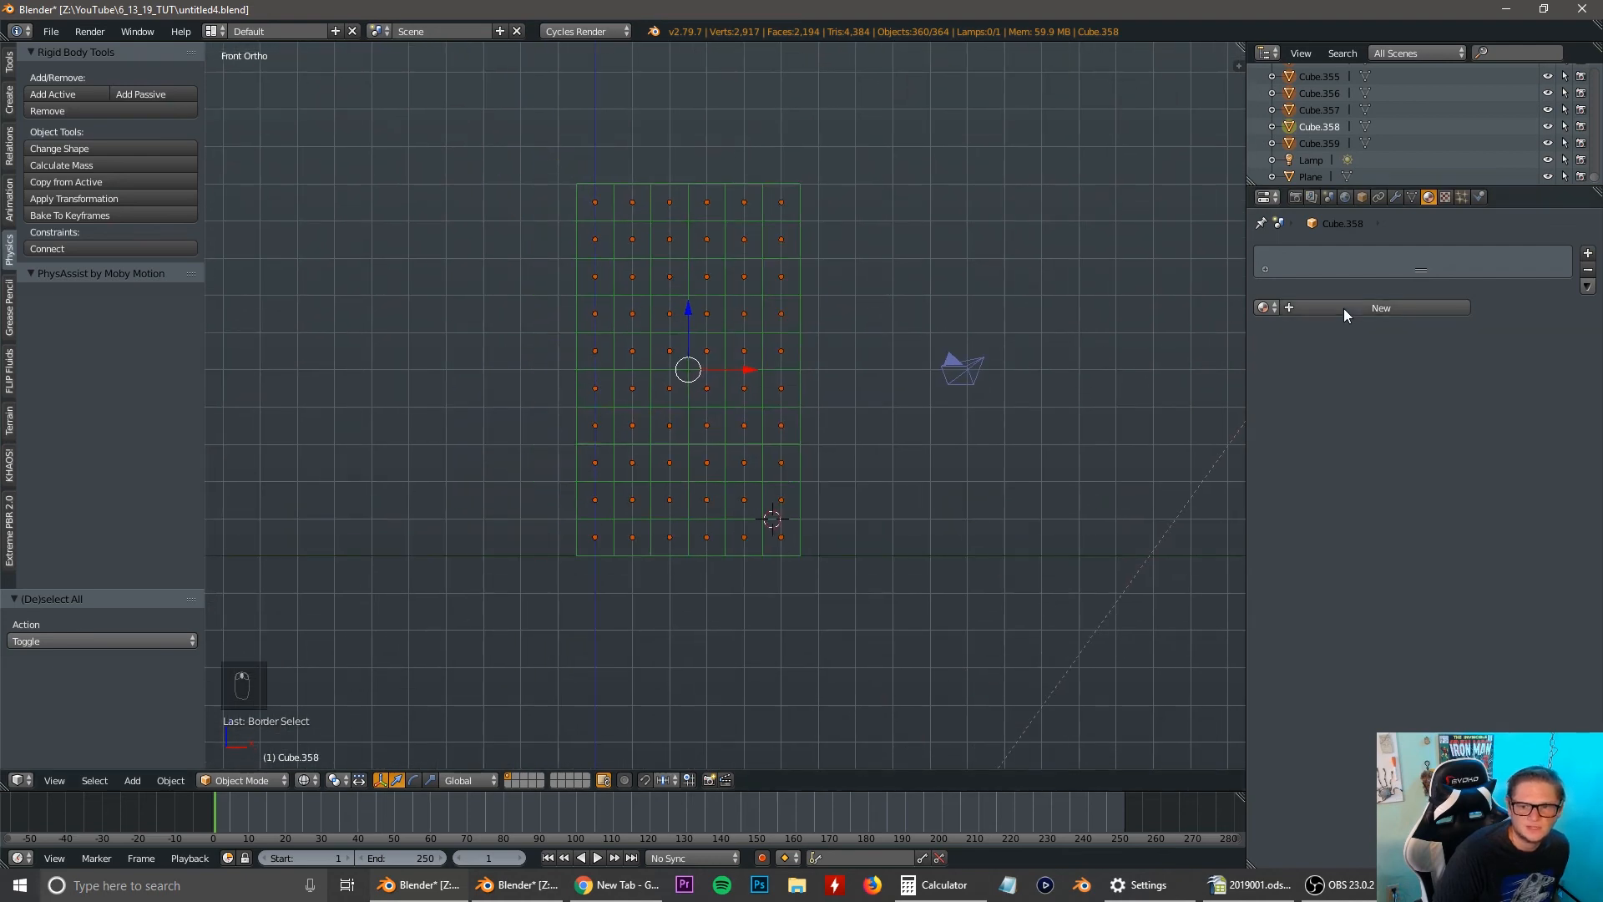
click(1376, 307)
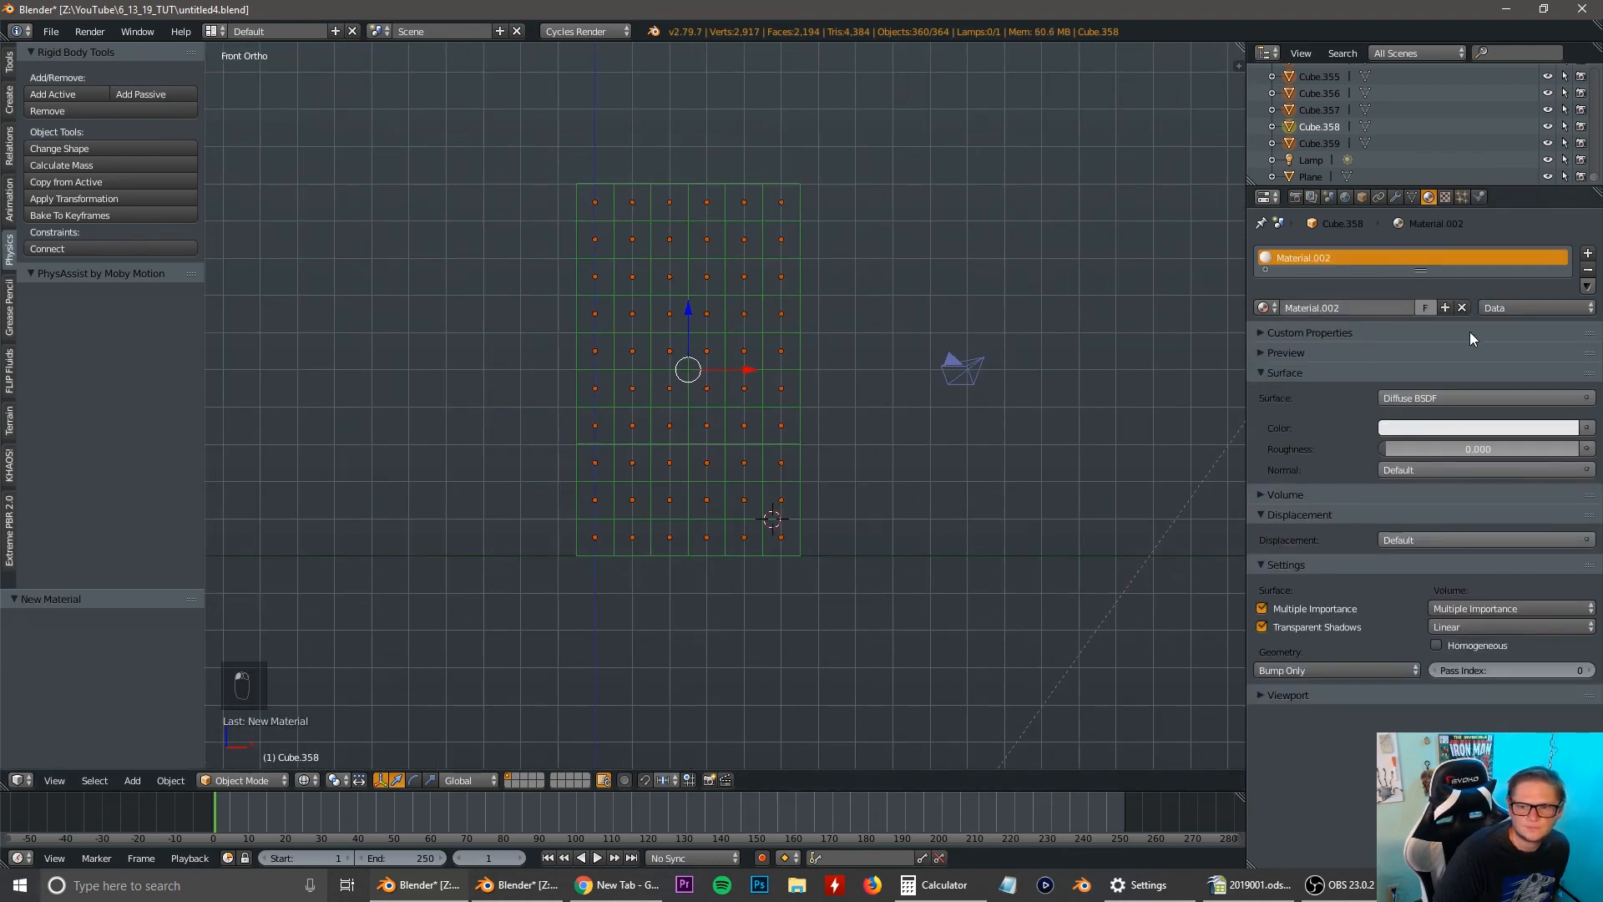
click(1511, 398)
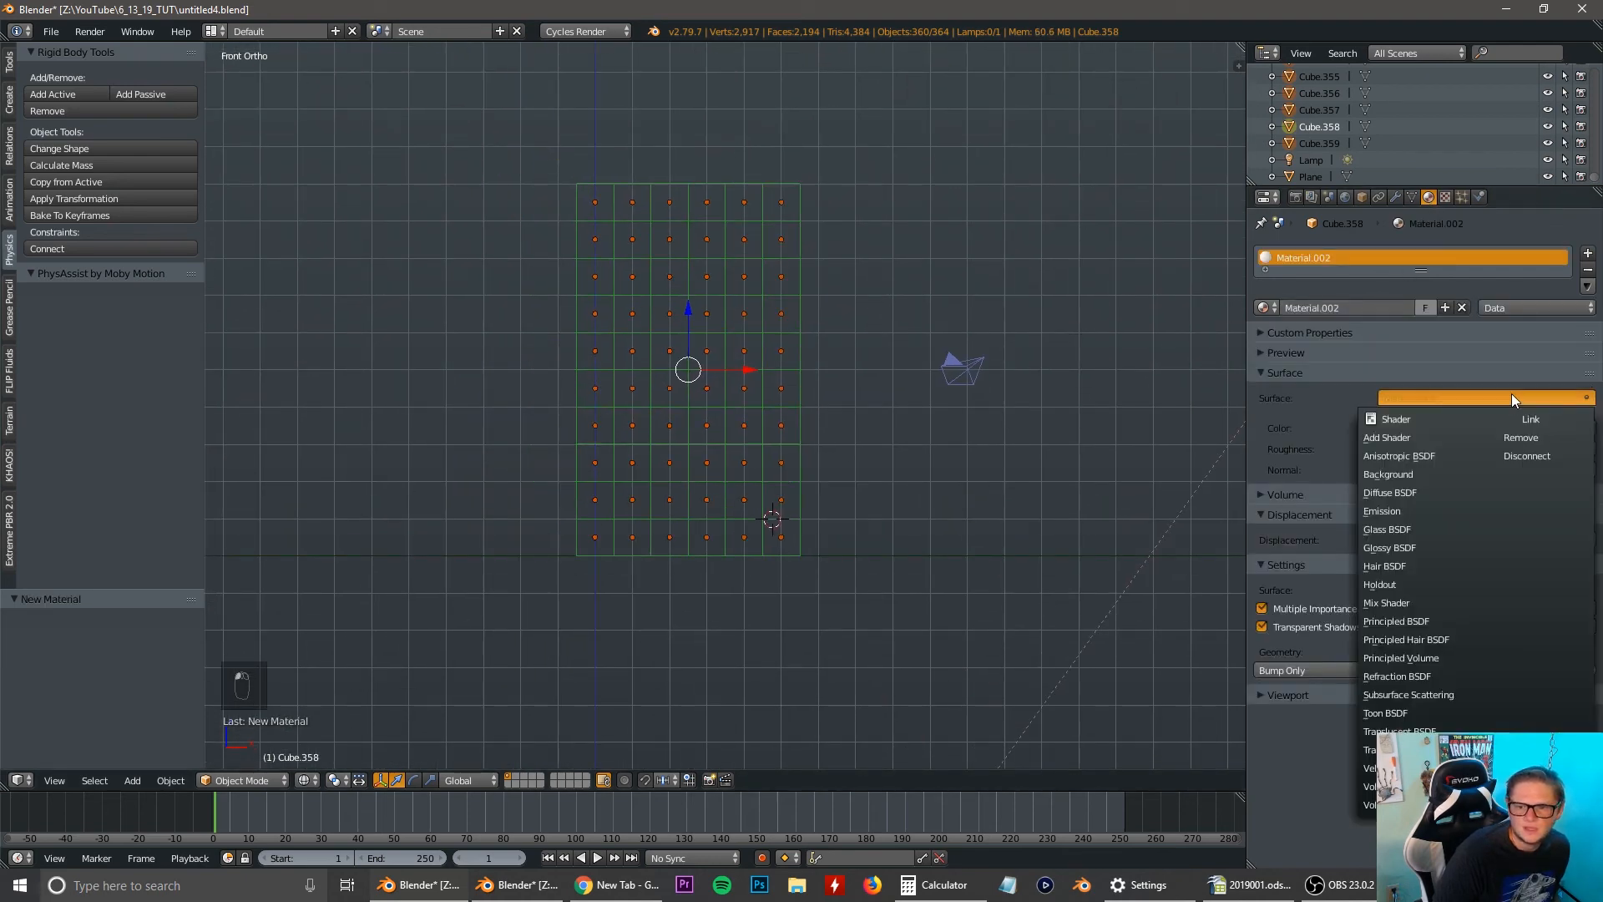
click(1414, 528)
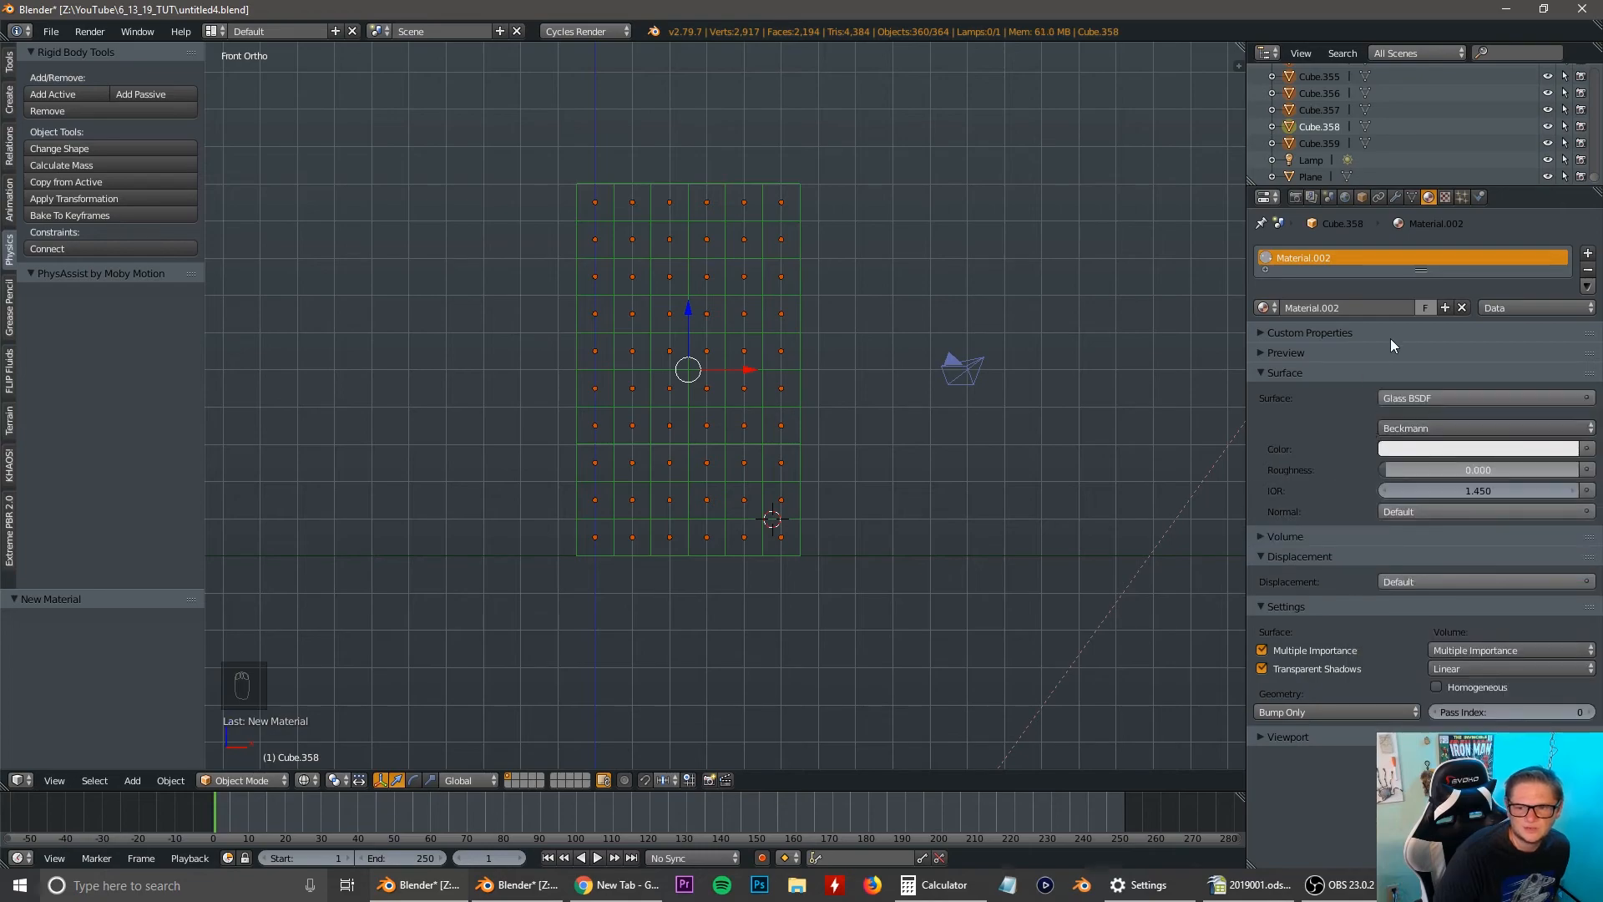
Switch the viewport to rendered shading and copy the glass material to all the other selected cubes.
key(shift+z)
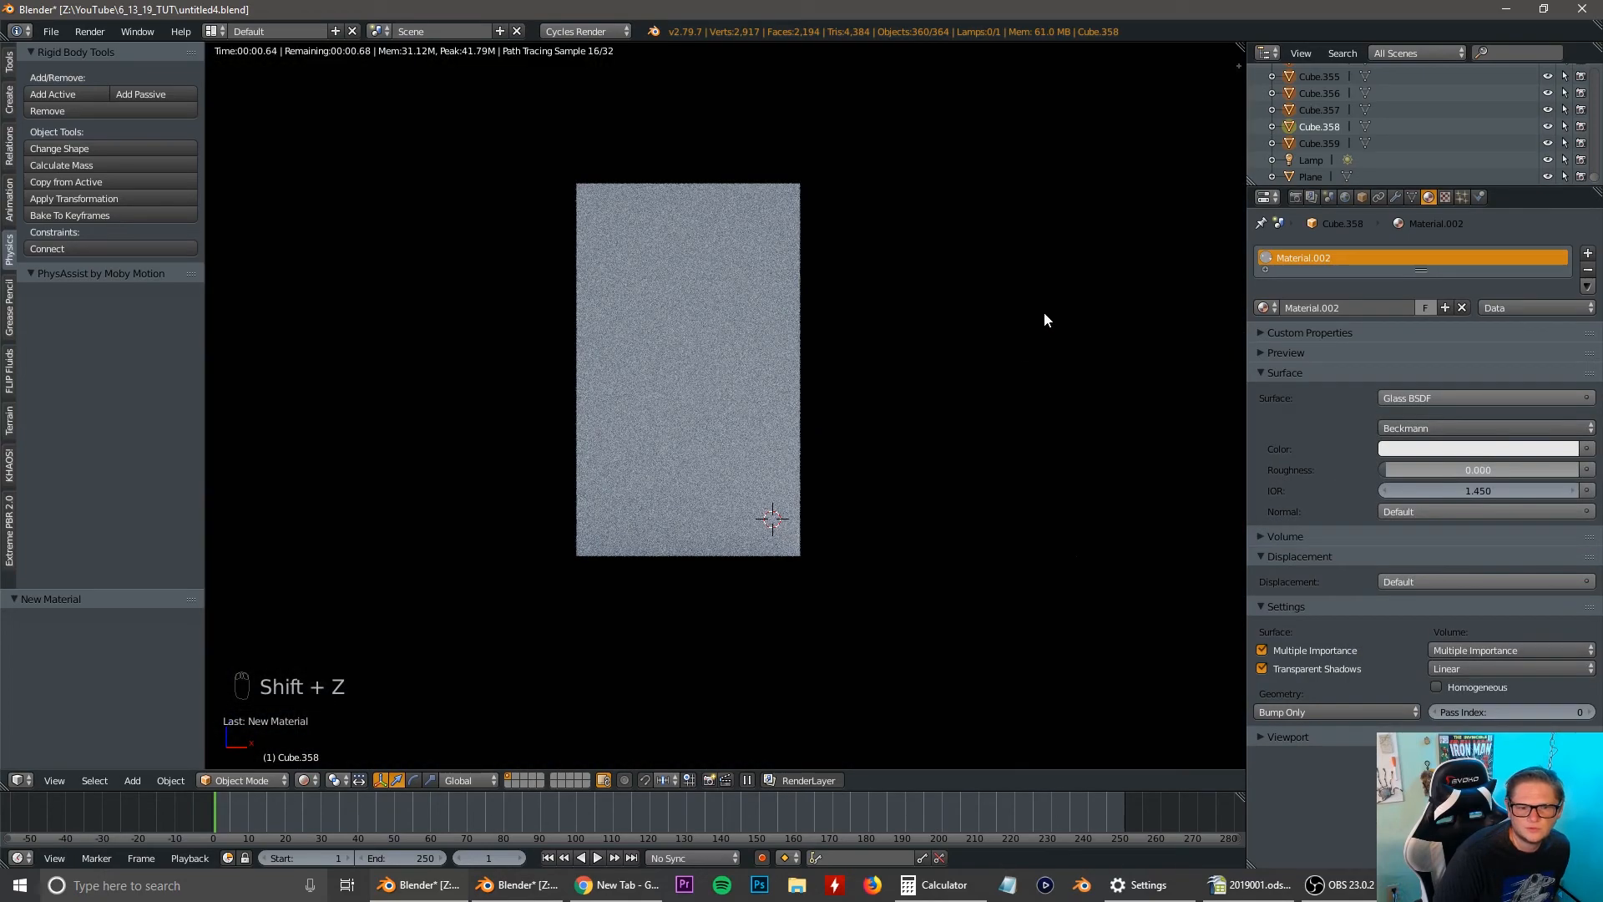
middle_drag(1044, 313, 648, 387)
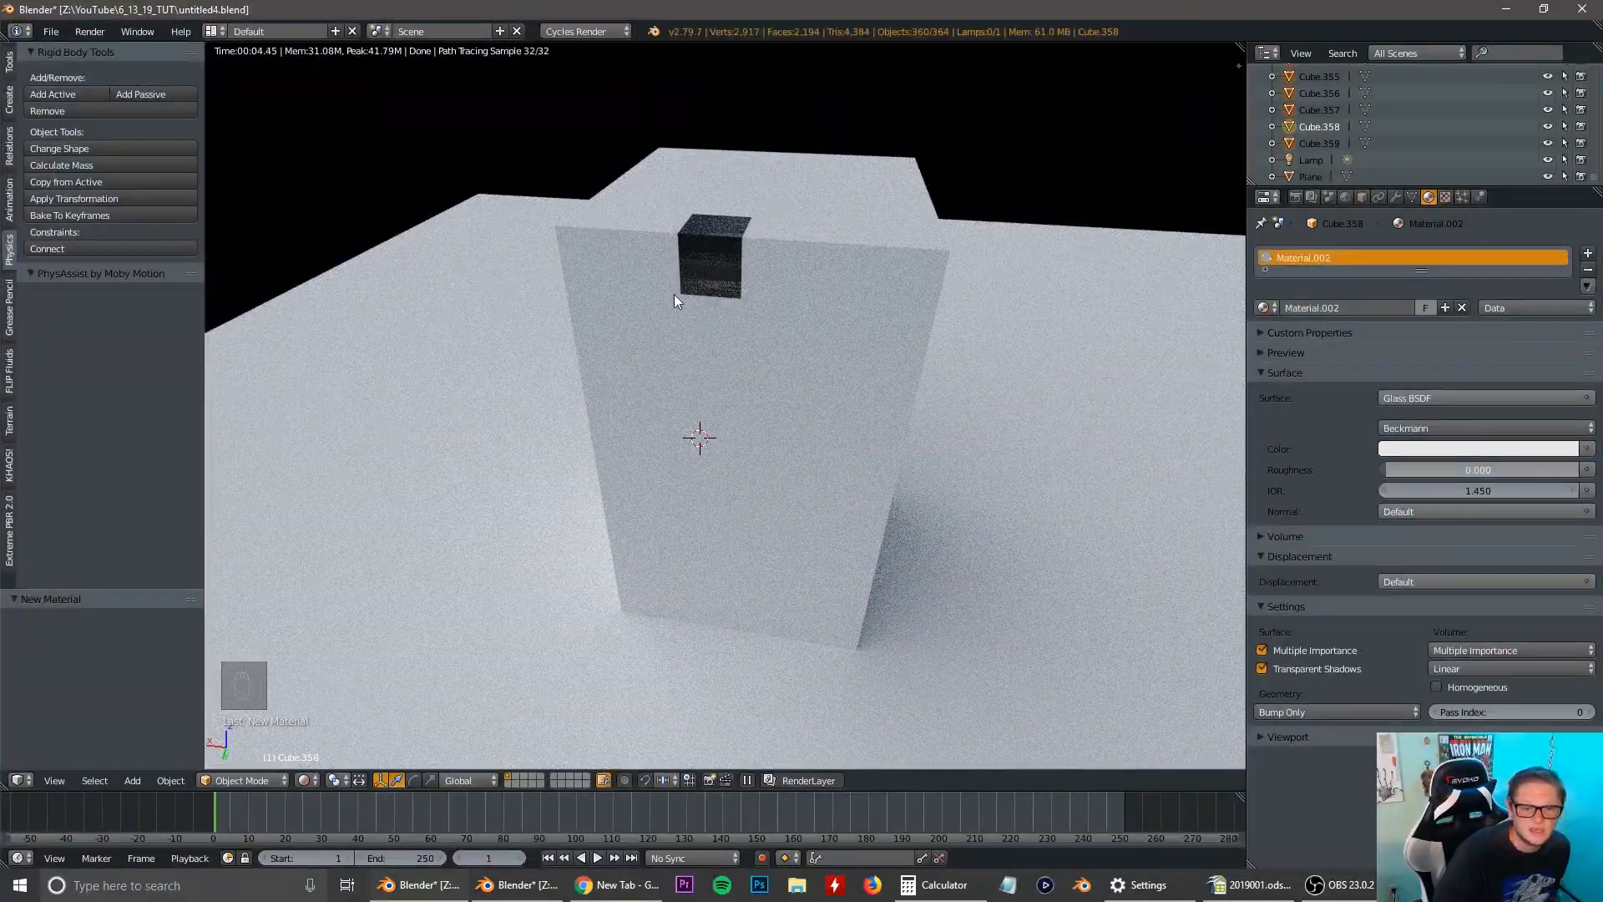
click(1588, 286)
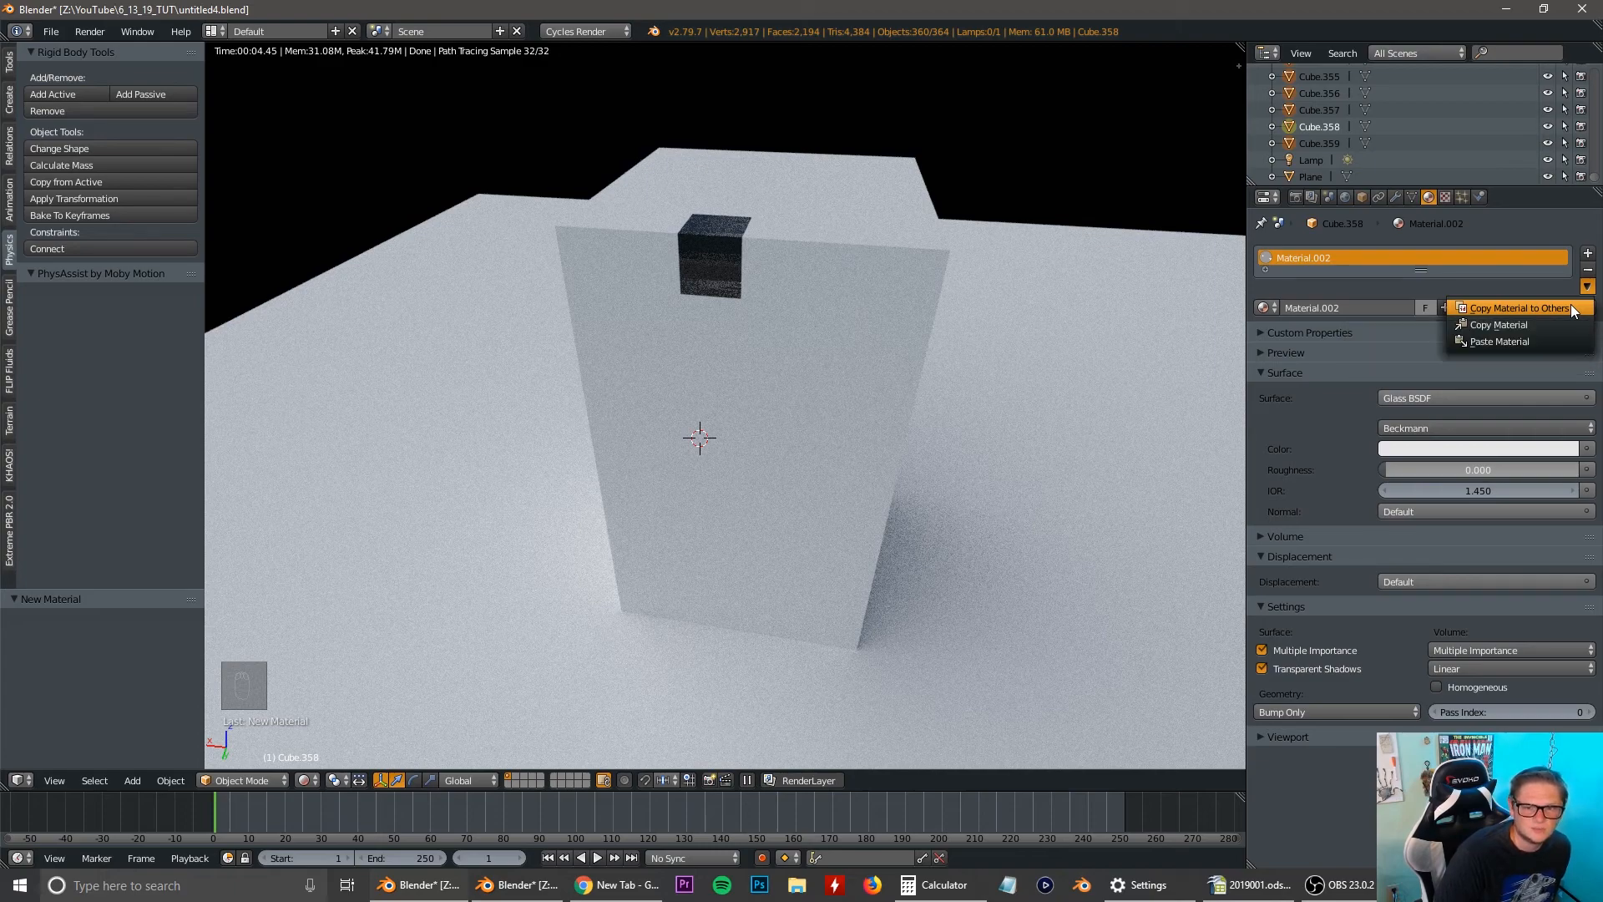
click(1571, 307)
Set the glass material's color to a teal green.
middle_drag(655, 474, 1194, 437)
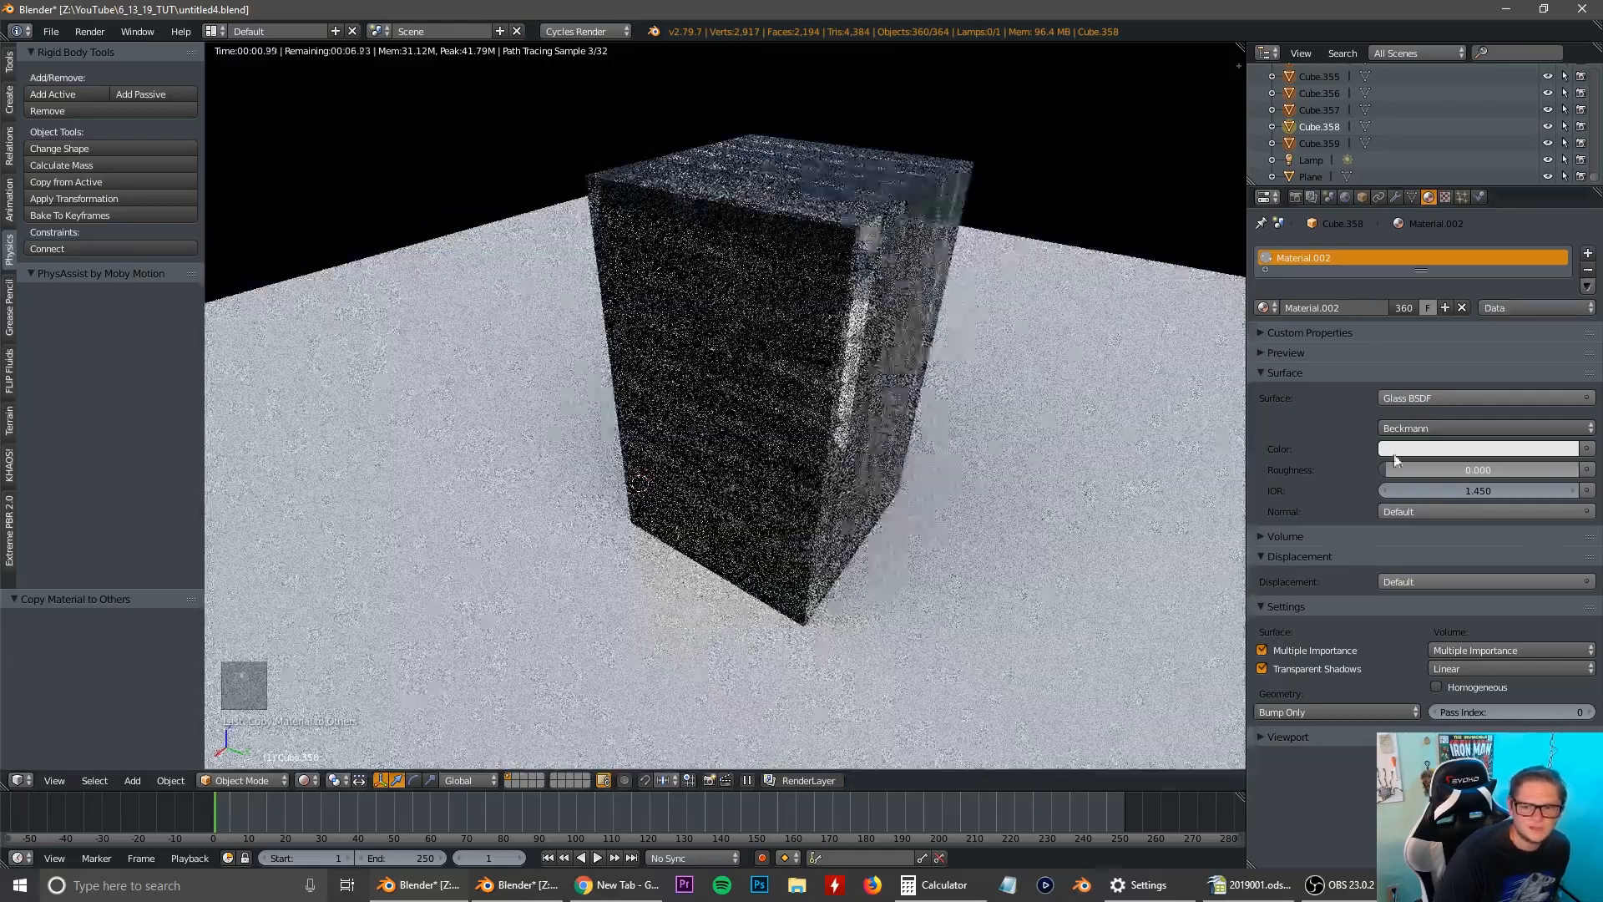
click(1441, 451)
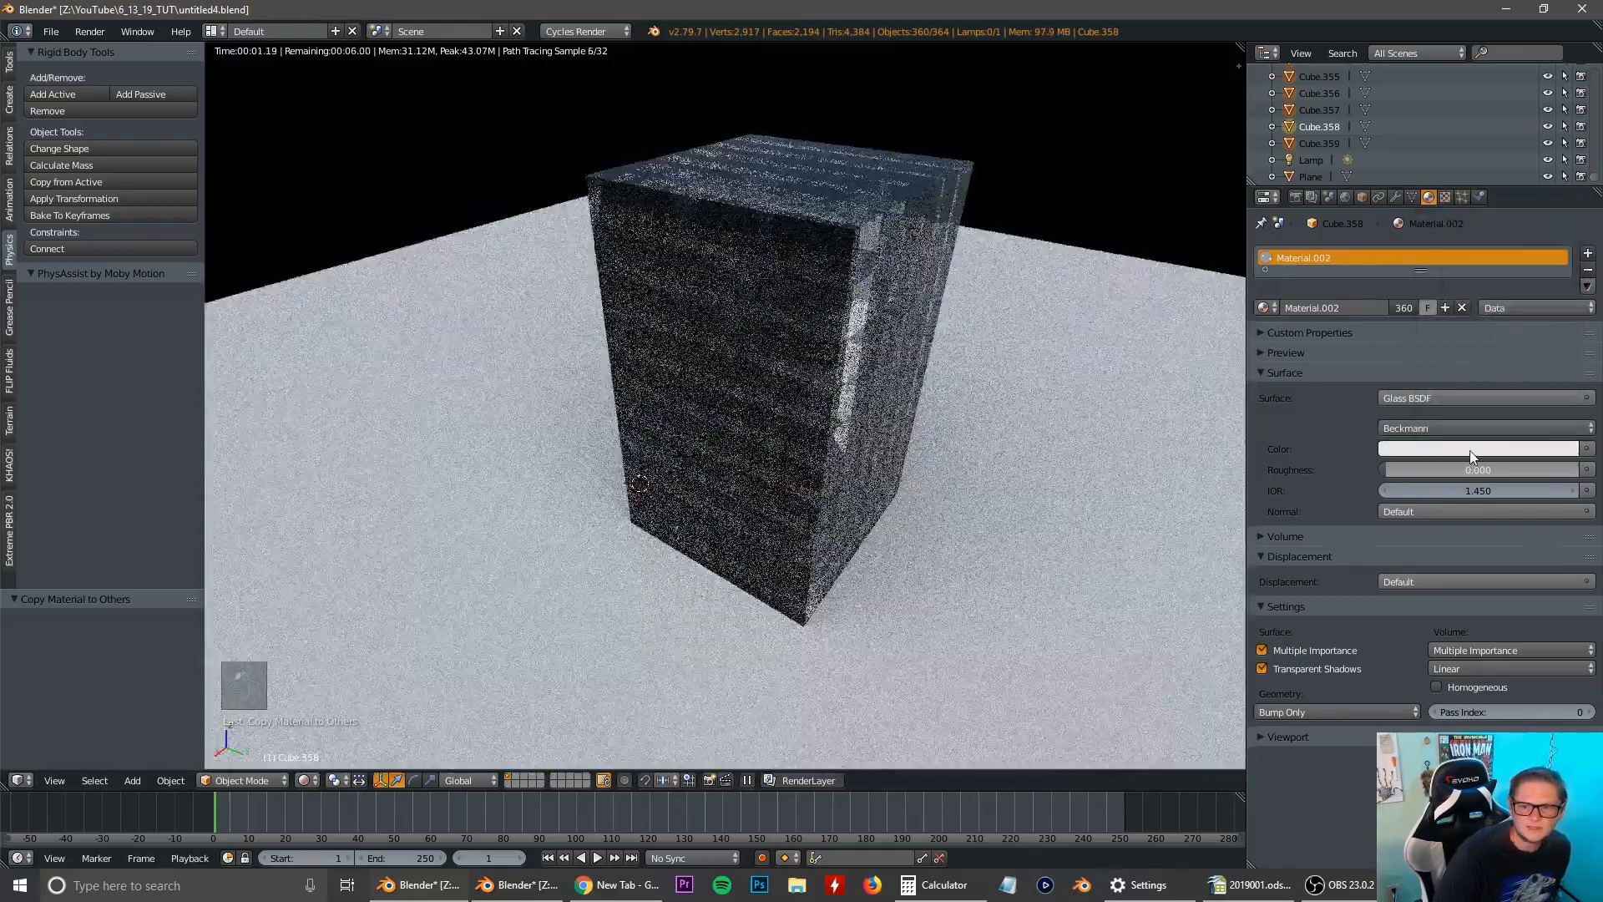
click(1470, 451)
click(1512, 232)
drag(1513, 231, 1487, 209)
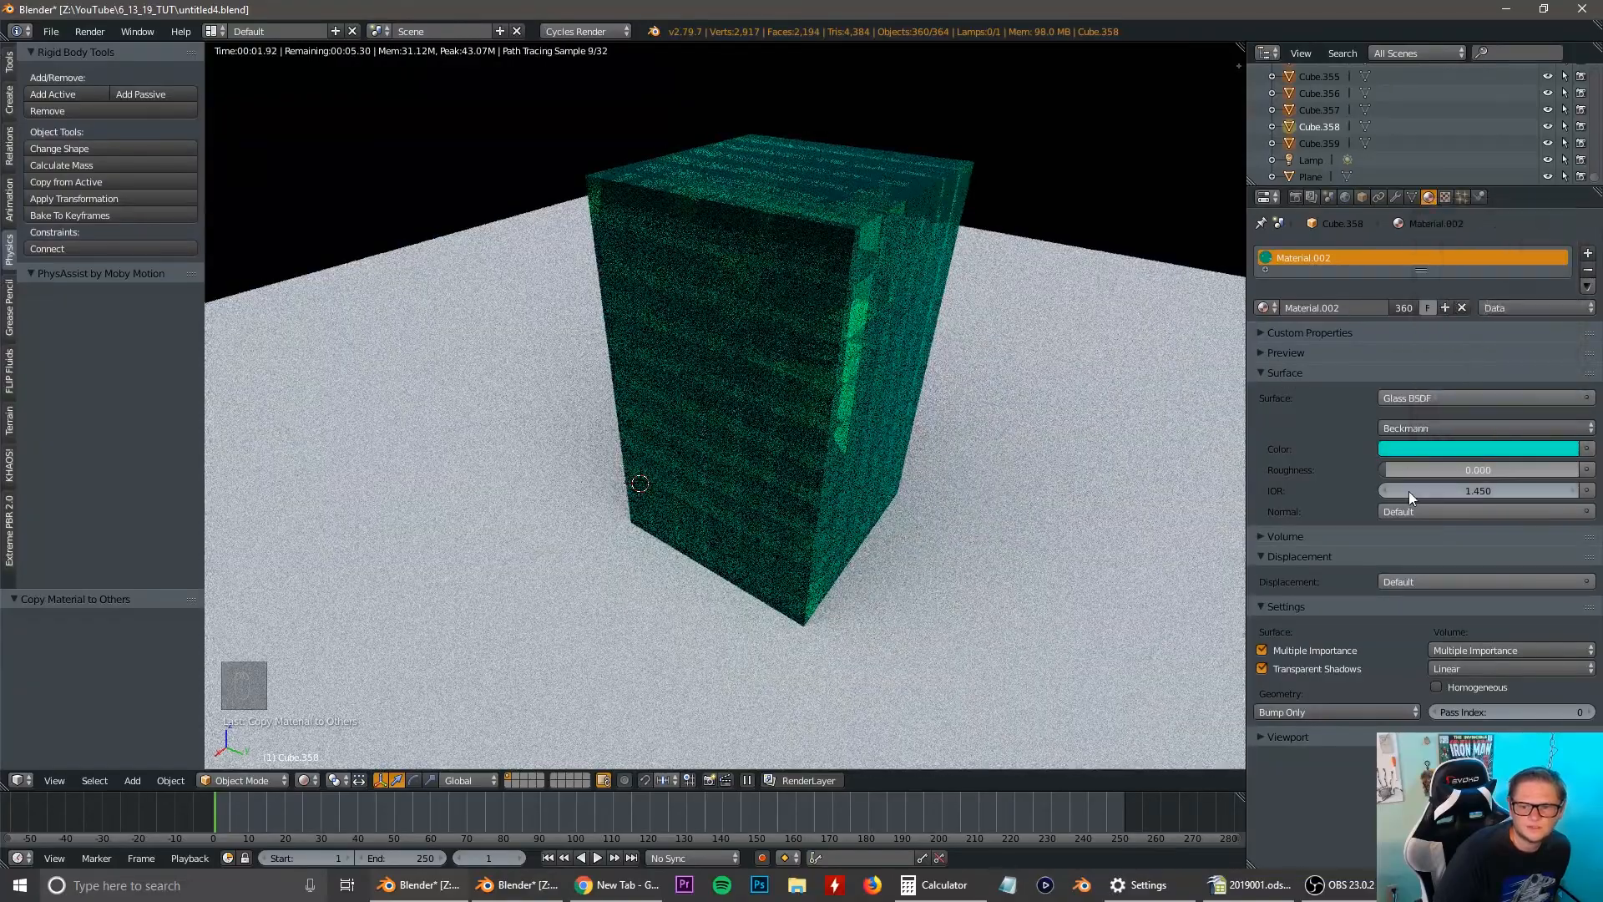
Set the glass material's IOR to 1.333.
click(1444, 490)
text(1)
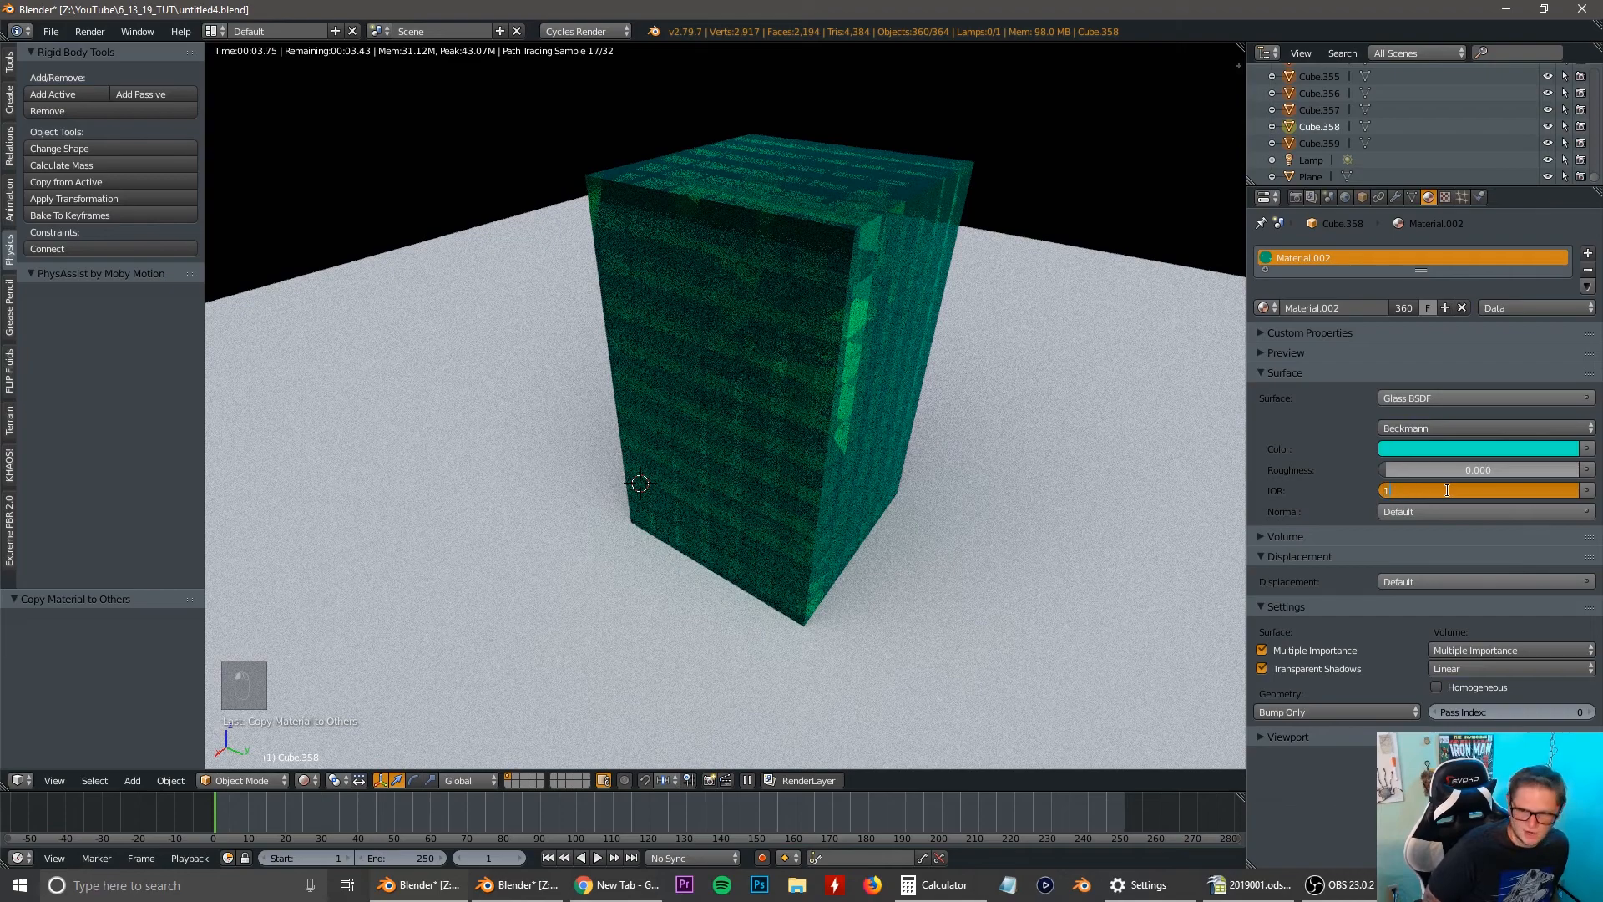
text(.333)
key(Return)
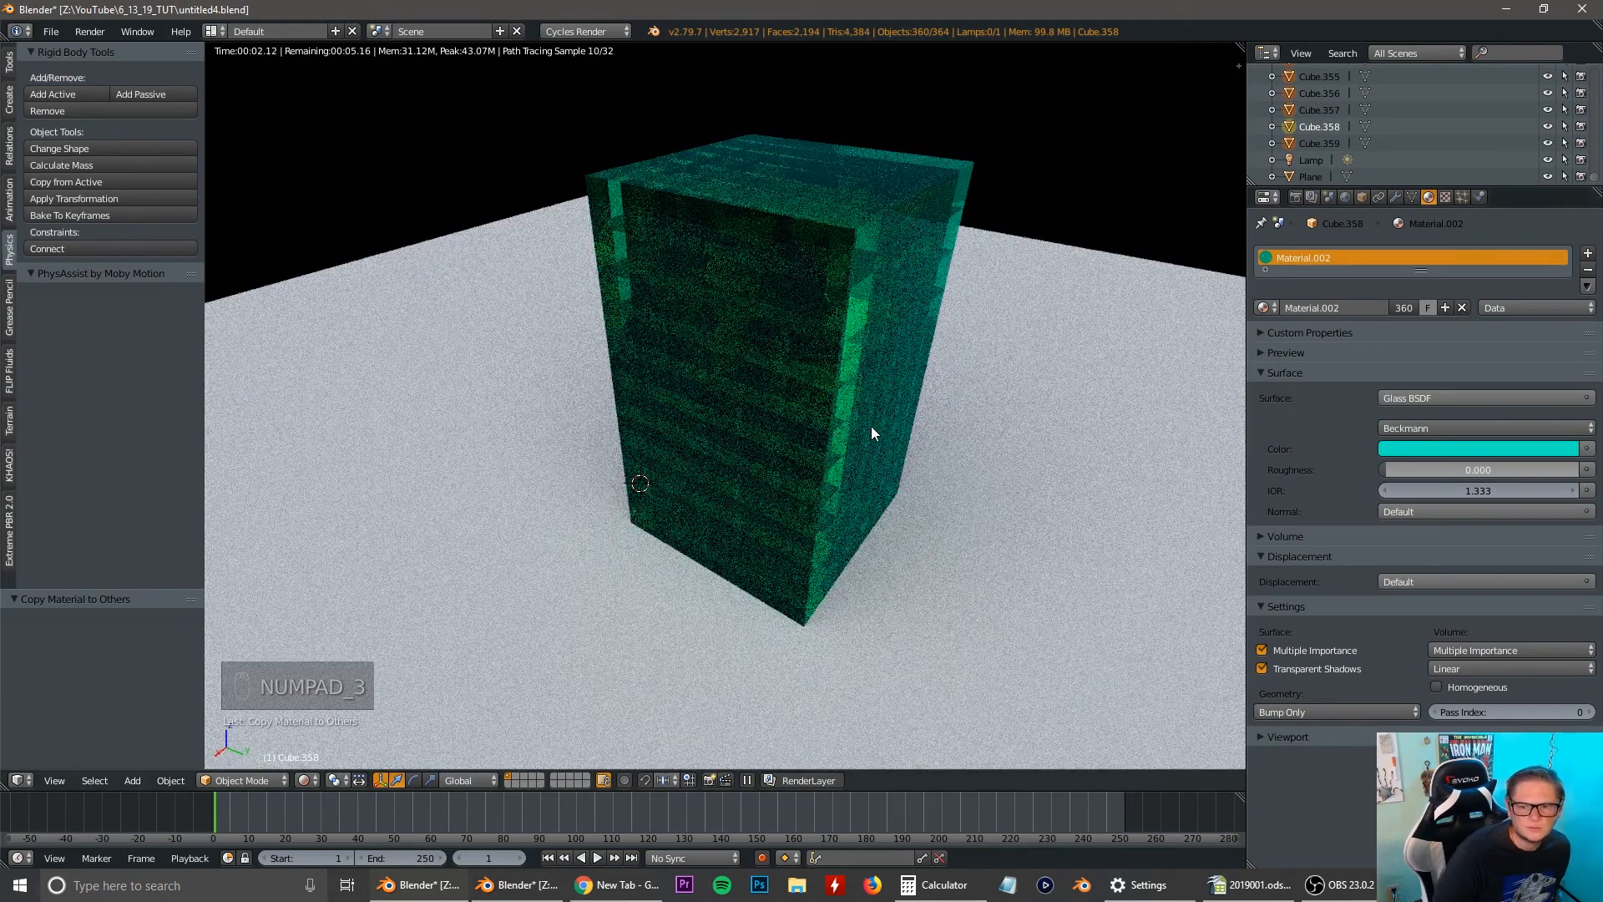
Check the rendered glass tower from several angles and return the viewport to solid shading.
middle_drag(876, 449, 764, 431)
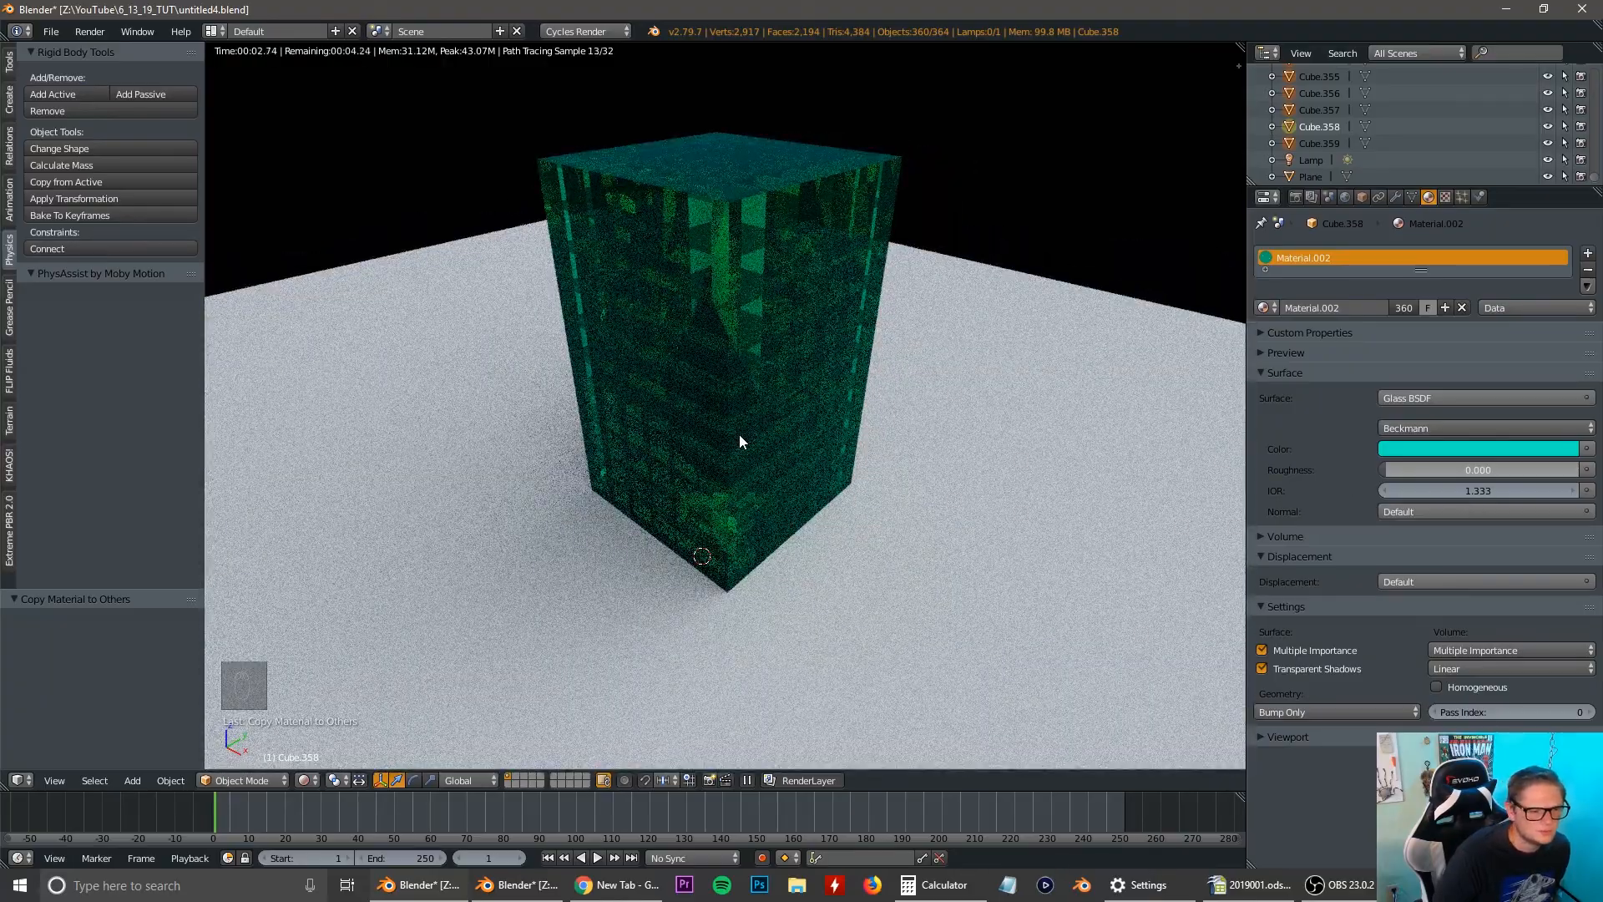
scroll(798, 432, down, 2)
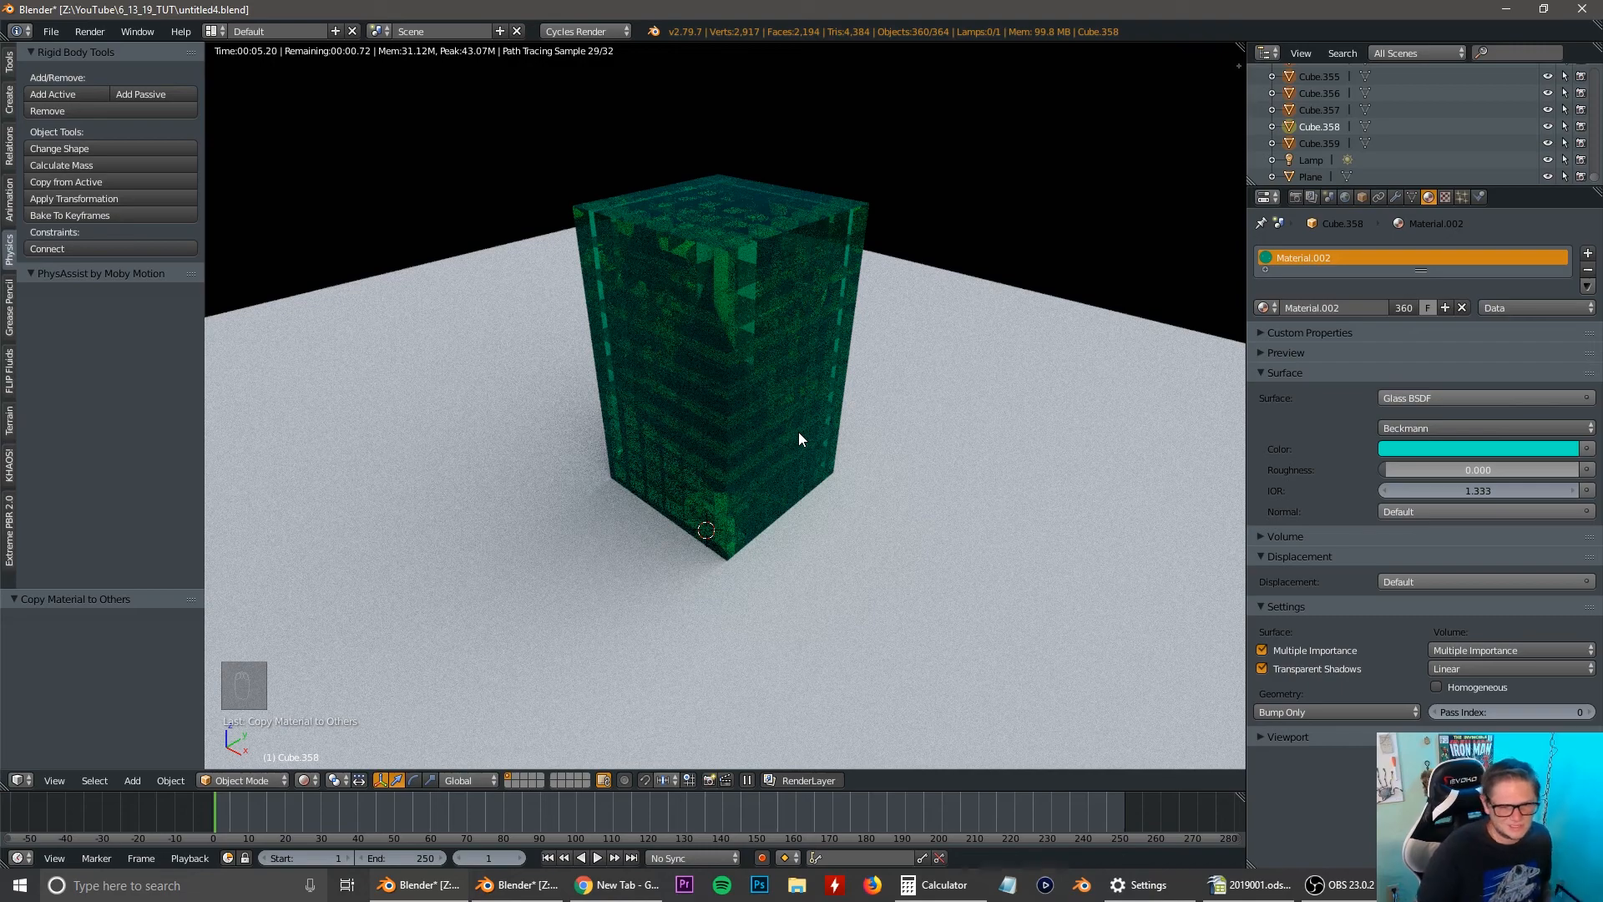
key(KP_1)
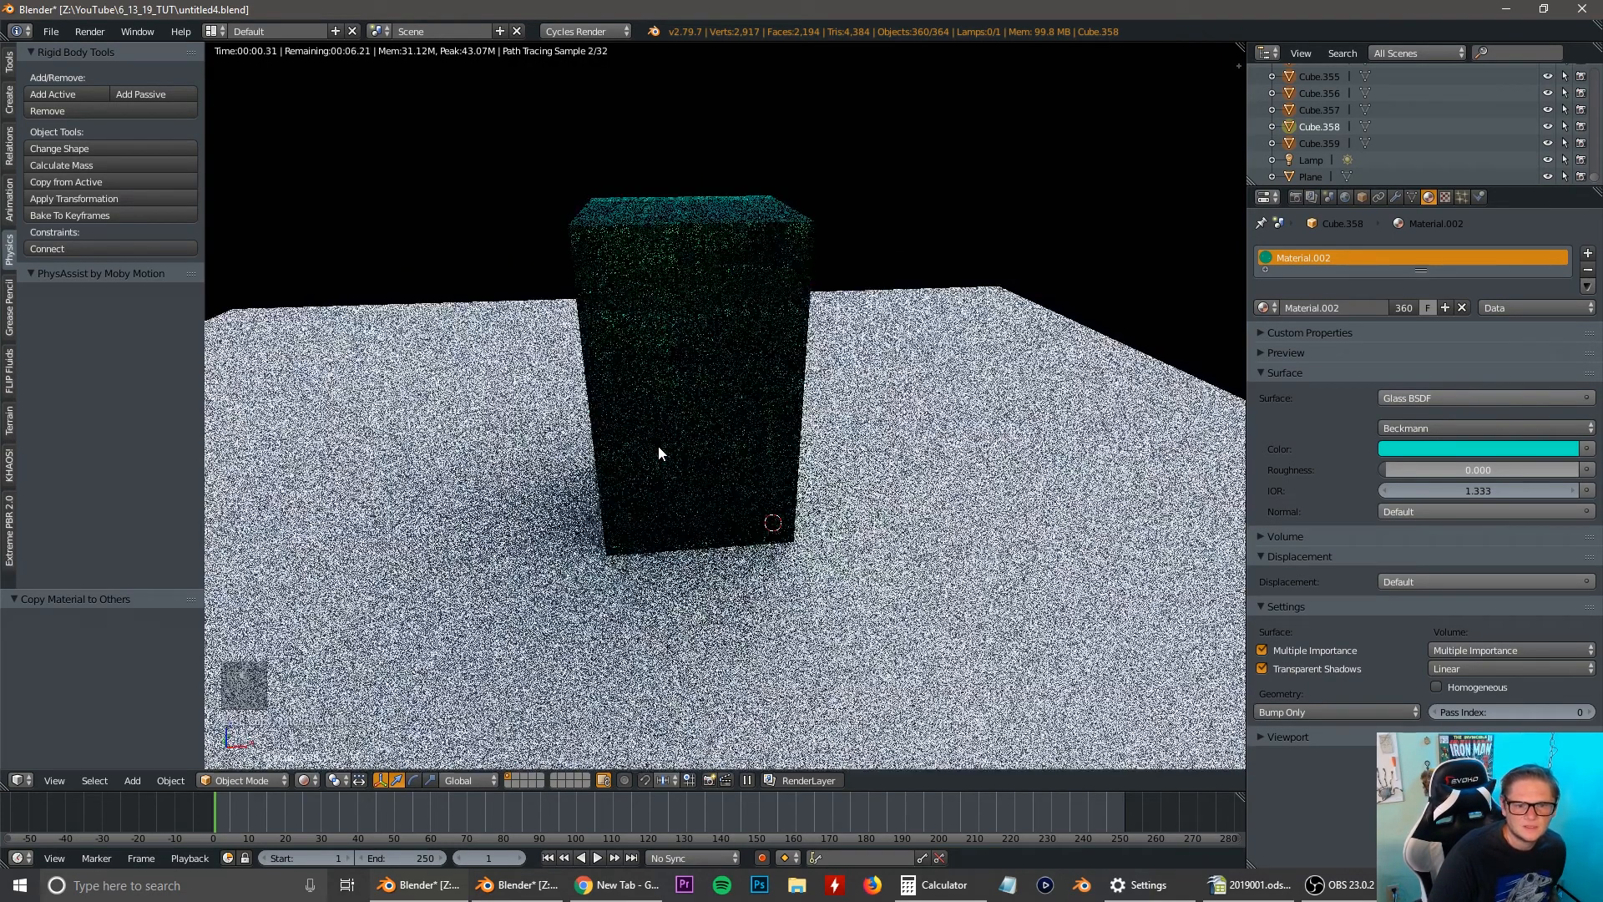
key(shift+z)
middle_drag(845, 419, 844, 418)
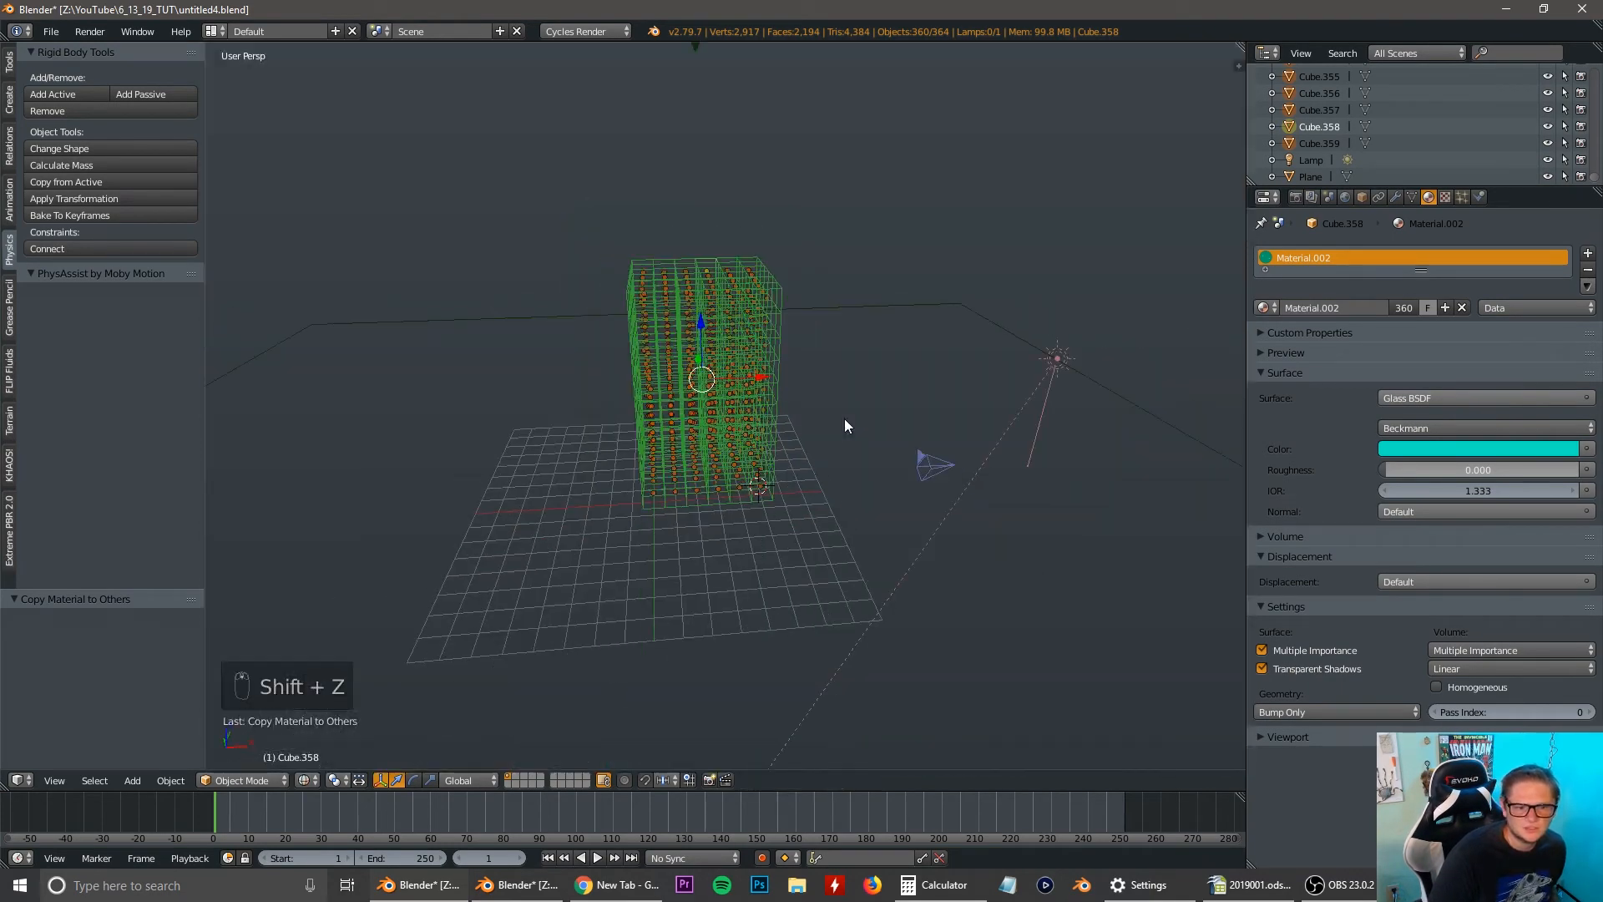
key(z)
Select the ground plane, enter Edit Mode and switch the mesh select mode to Edge.
right_click(940, 299)
scroll(936, 328, down, 6)
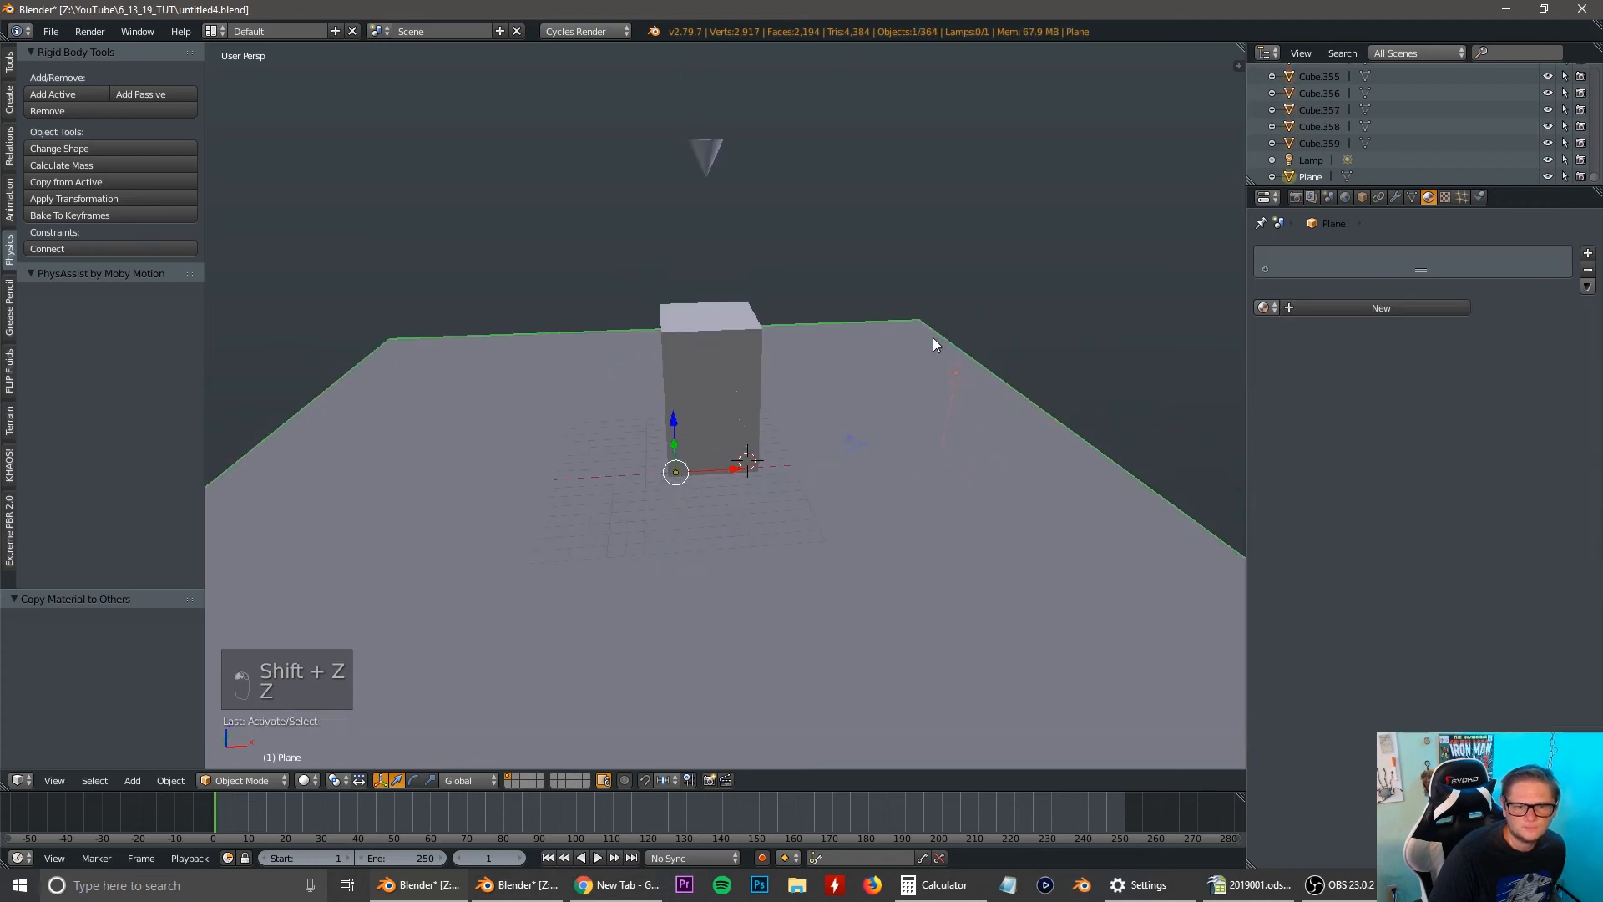
shift+middle_drag(805, 549, 815, 518)
middle_drag(923, 480, 888, 502)
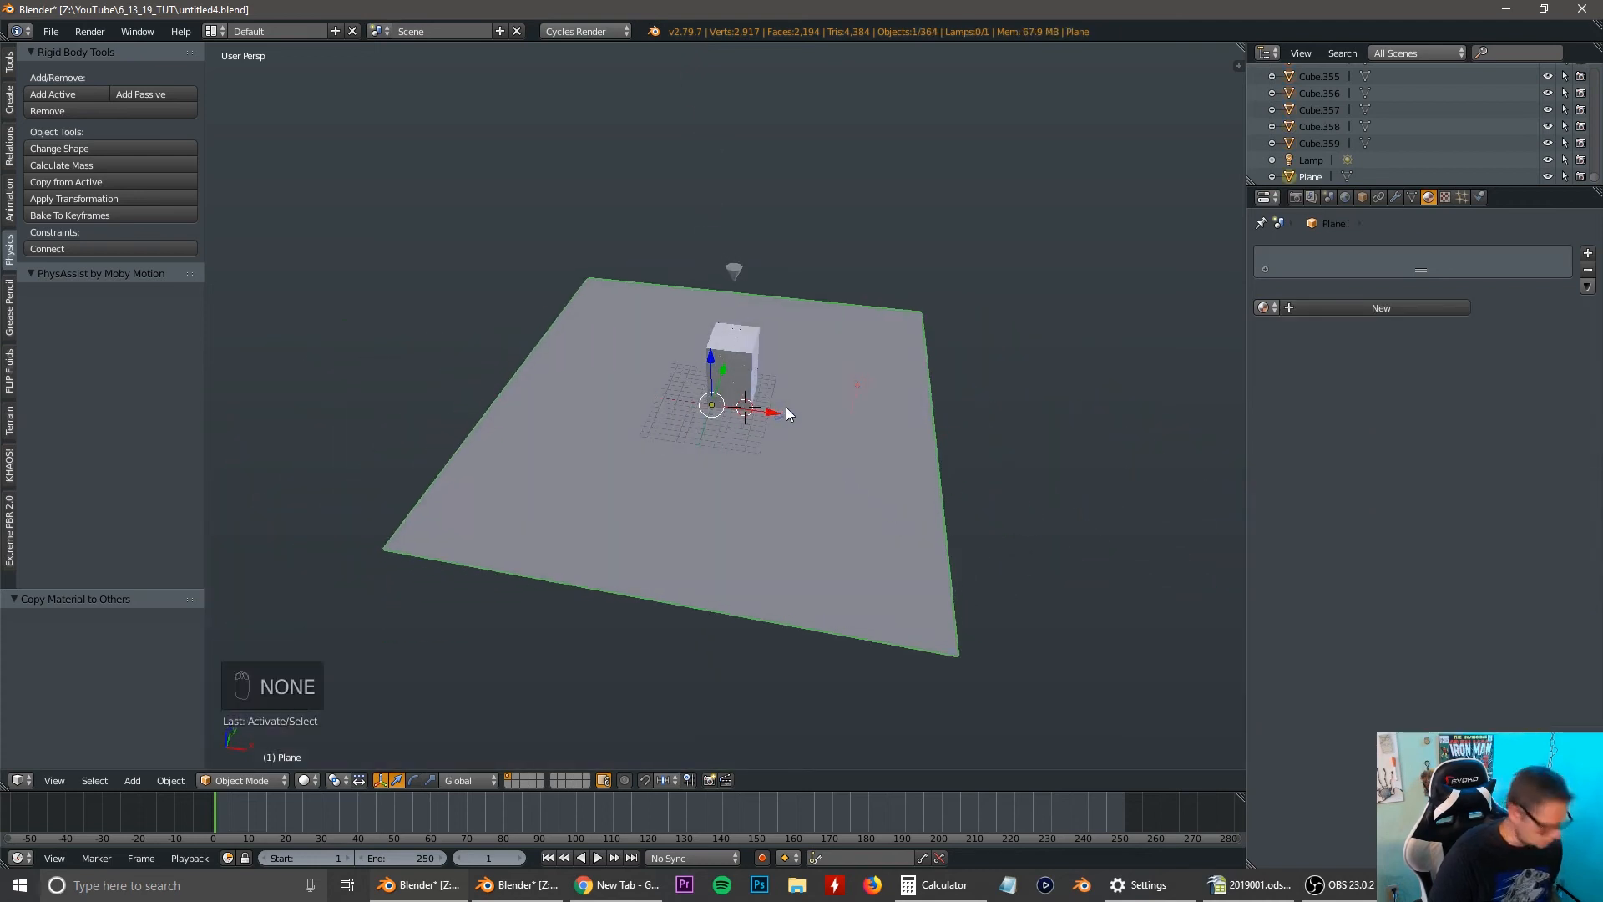
key(Tab)
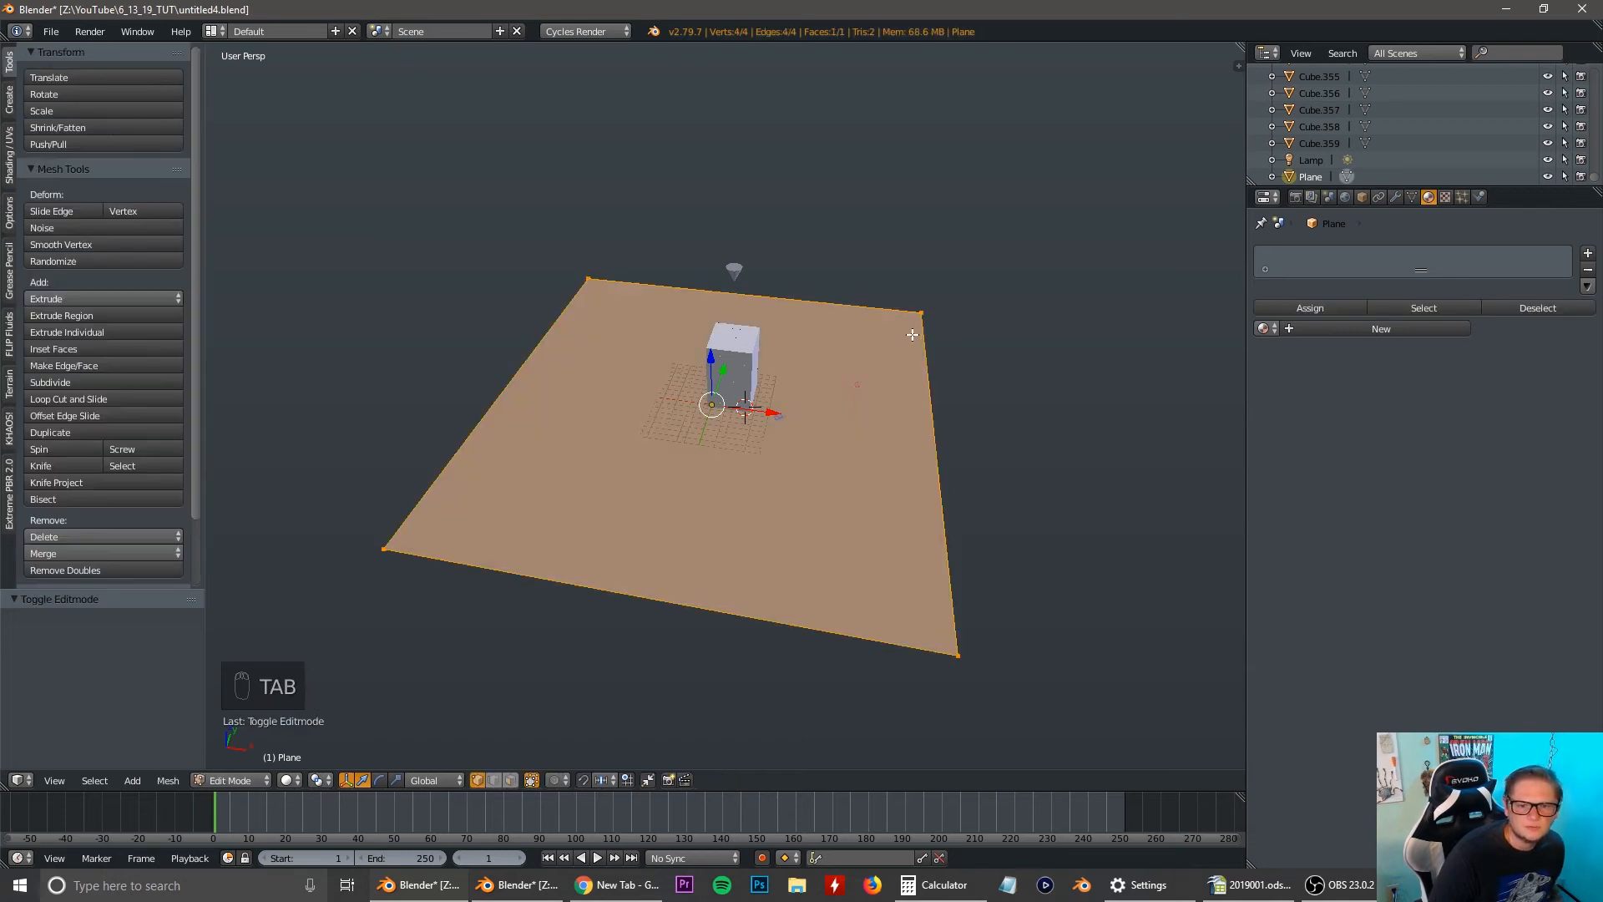
key(ctrl+Tab)
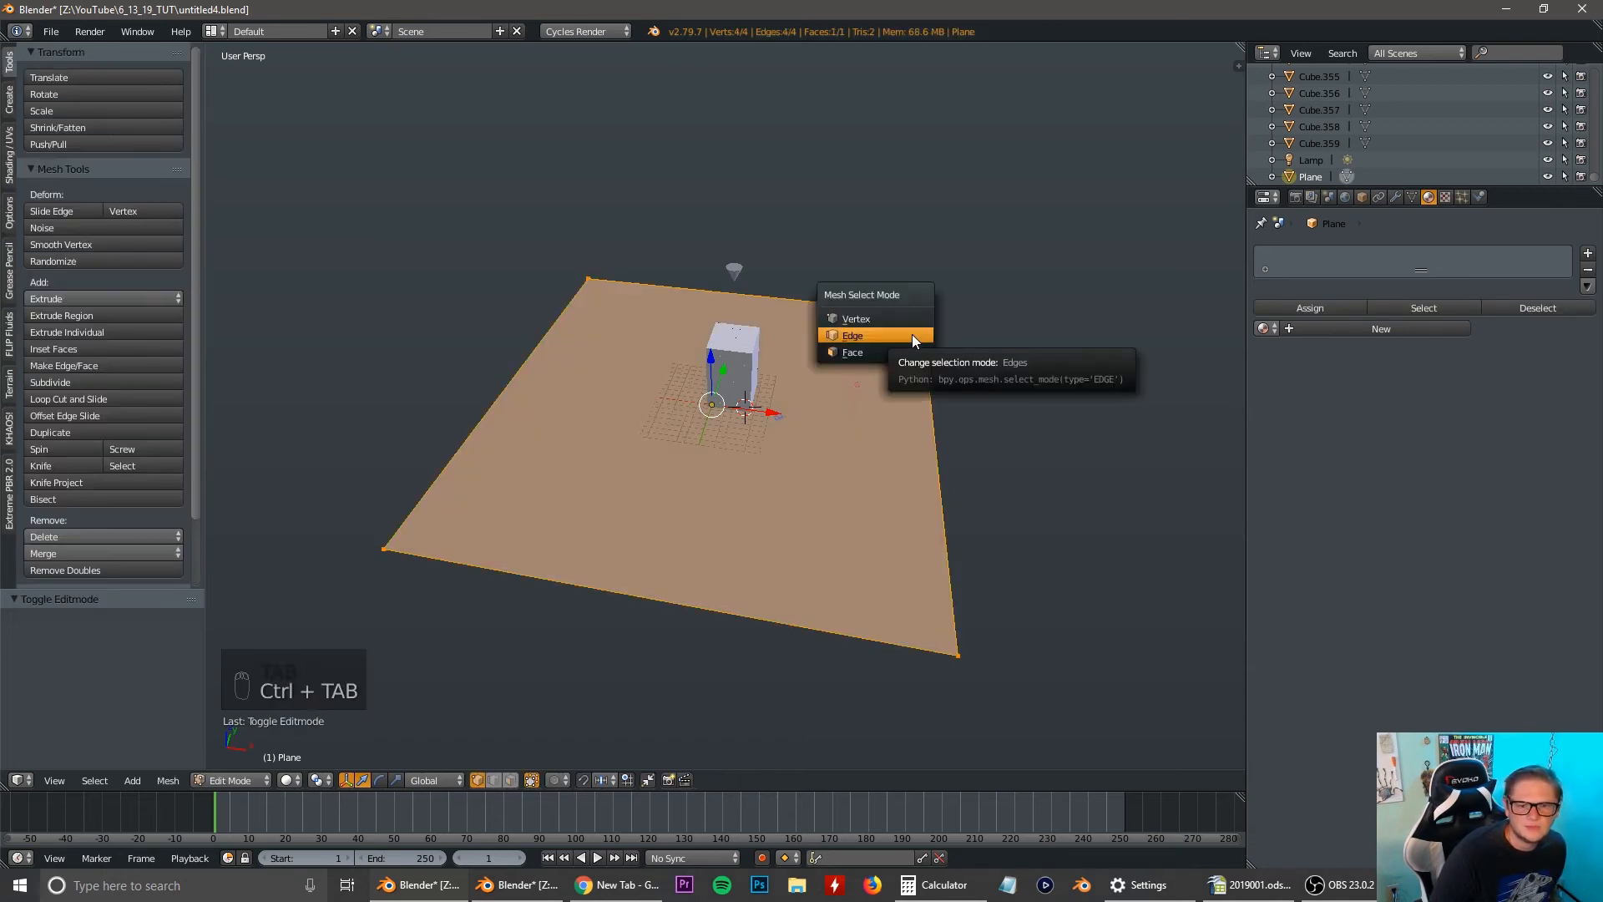
click(912, 334)
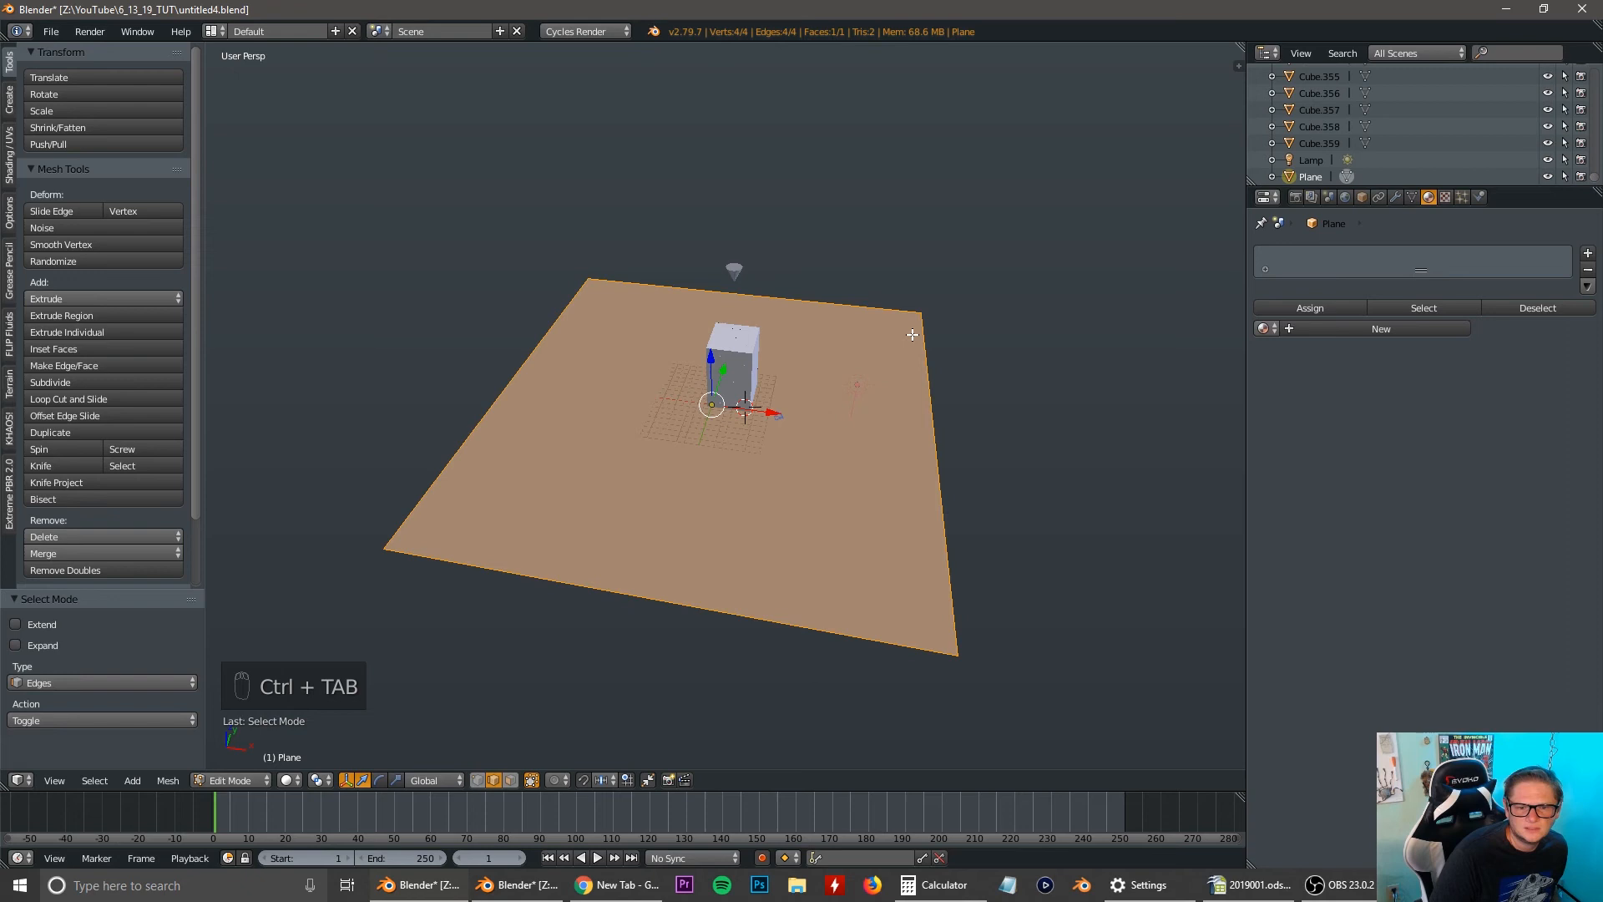
Select three edges of the ground plane together: the far edge and the two side edges.
right_click(927, 377)
shift+right_click(862, 298)
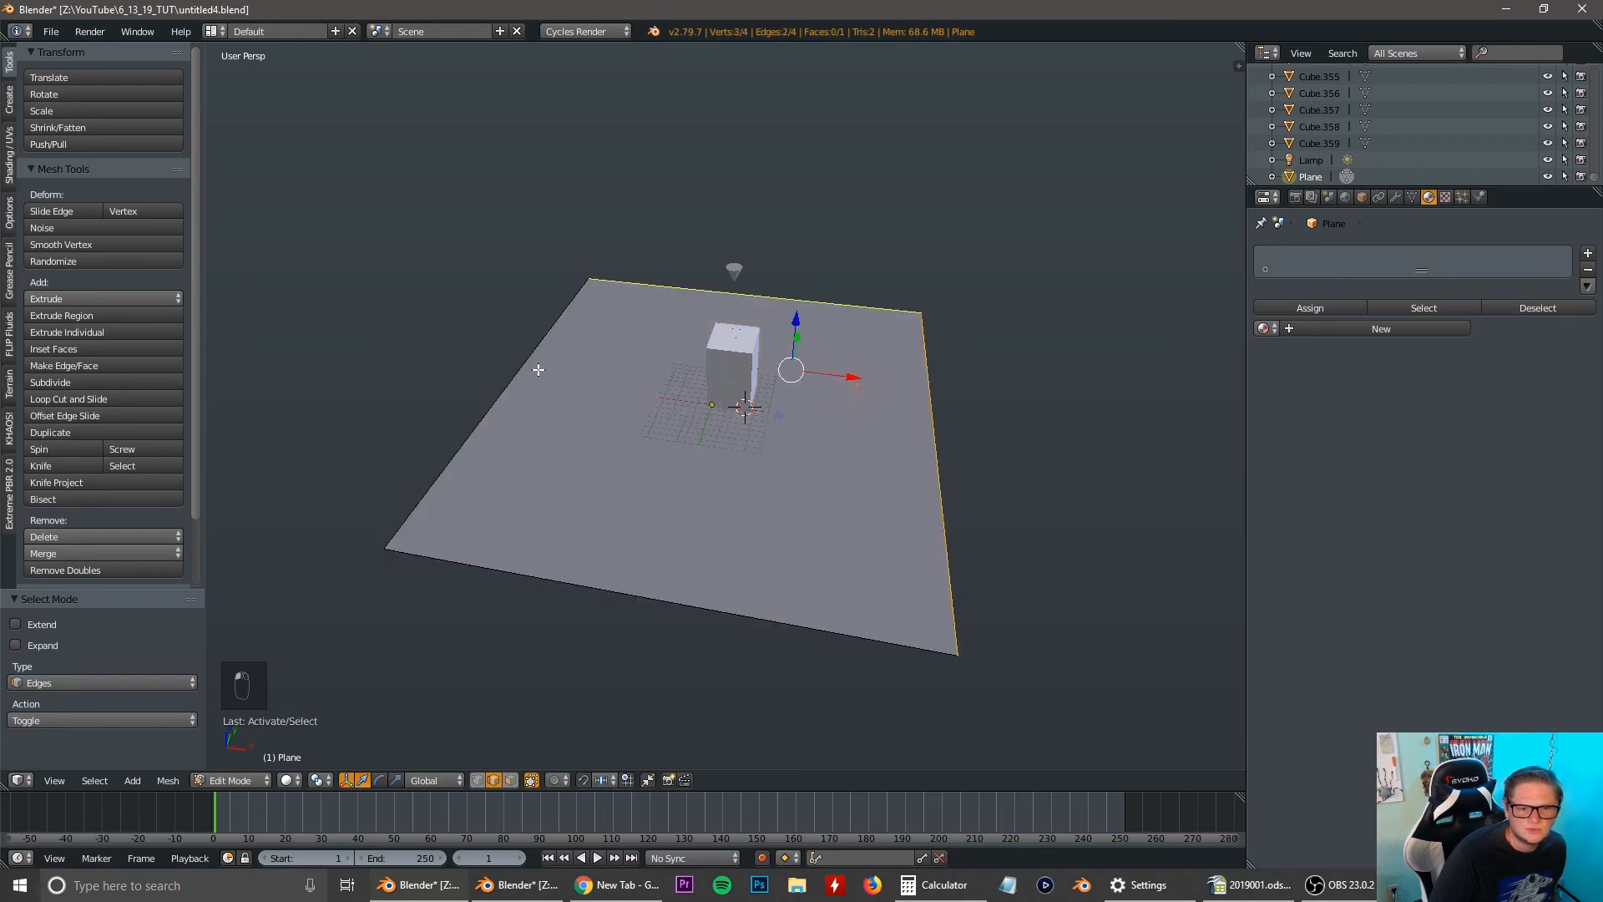
shift+right_click(511, 370)
middle_drag(669, 454, 690, 440)
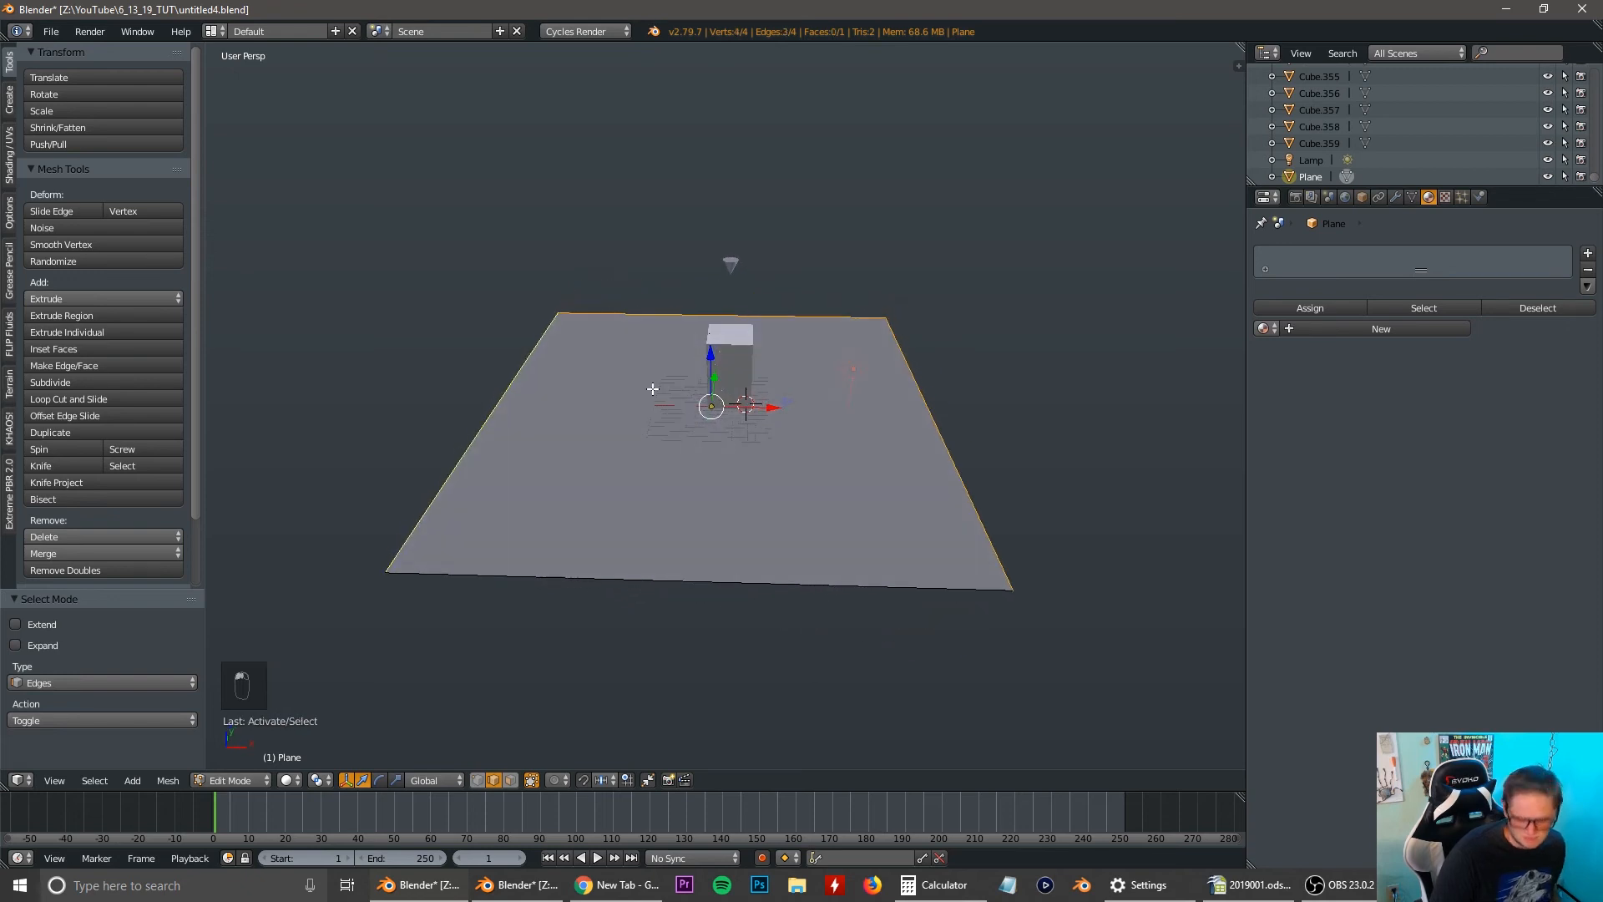
Reframe the camera with fly navigation, backing it away until the tower sits centred with the ground plane filling most of the frame.
key(KP_0)
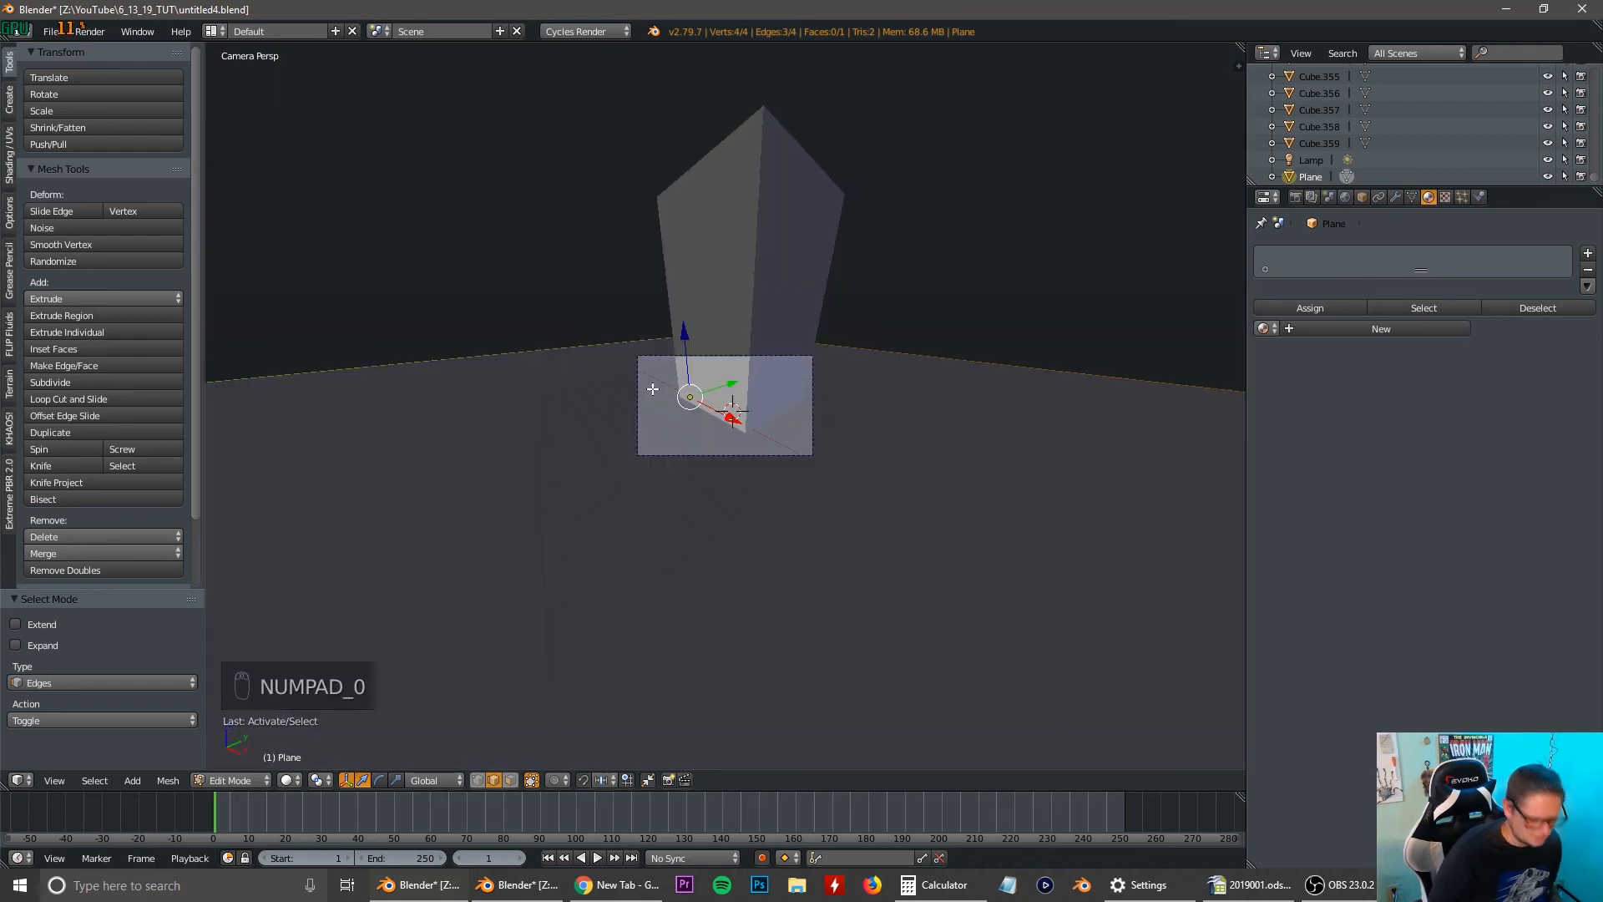
scroll(653, 388, up, 5)
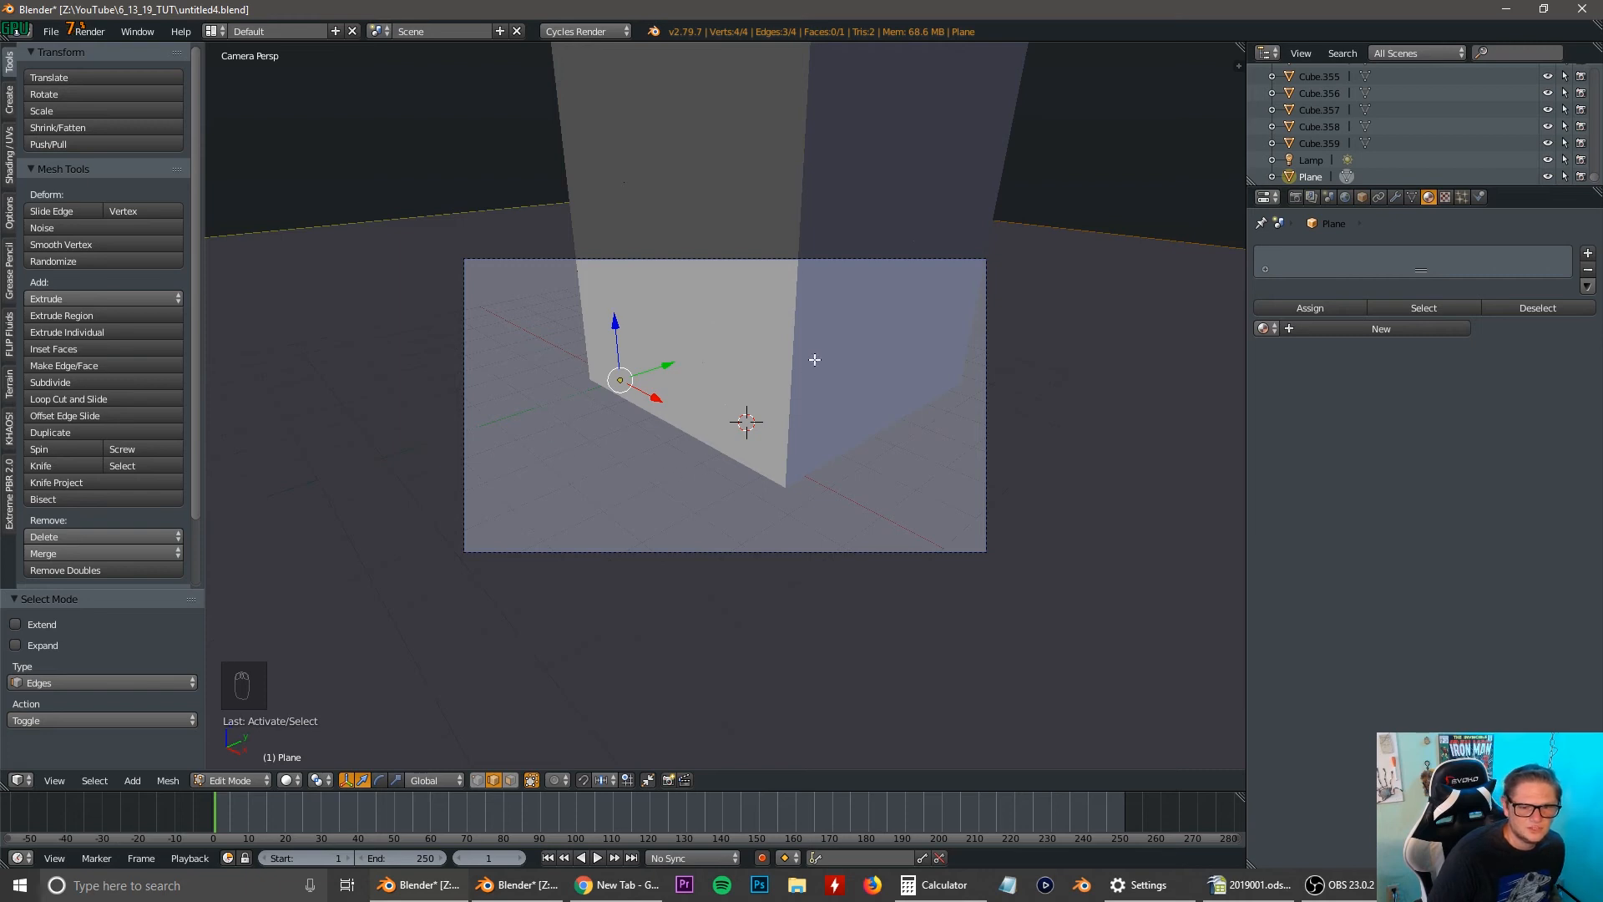
key(shift+f)
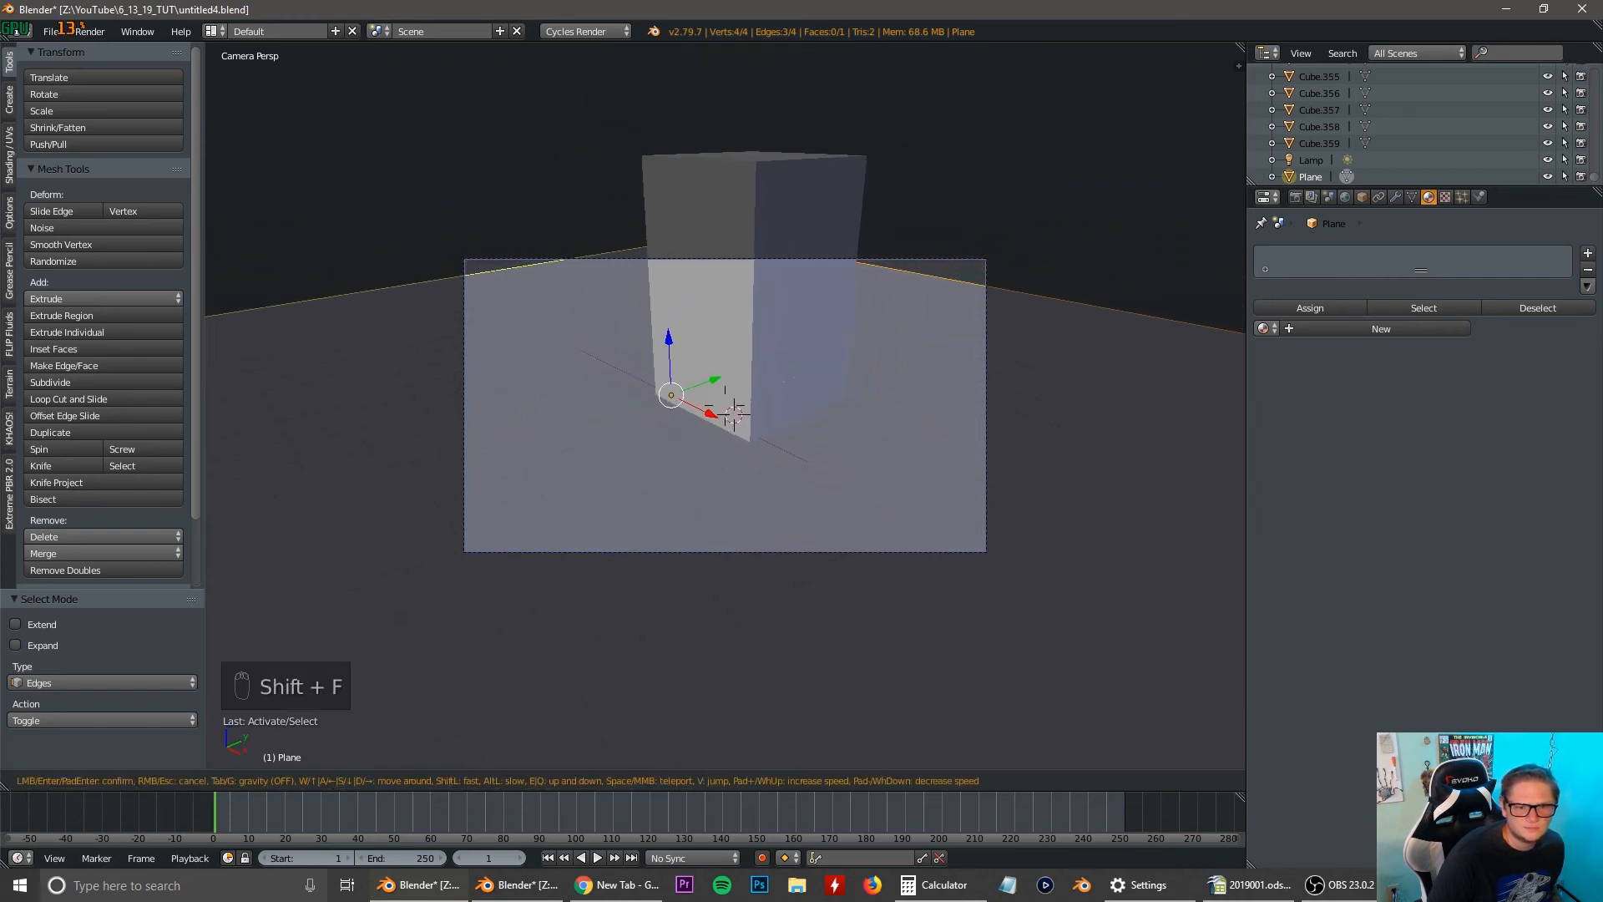
key(s)
key(a)
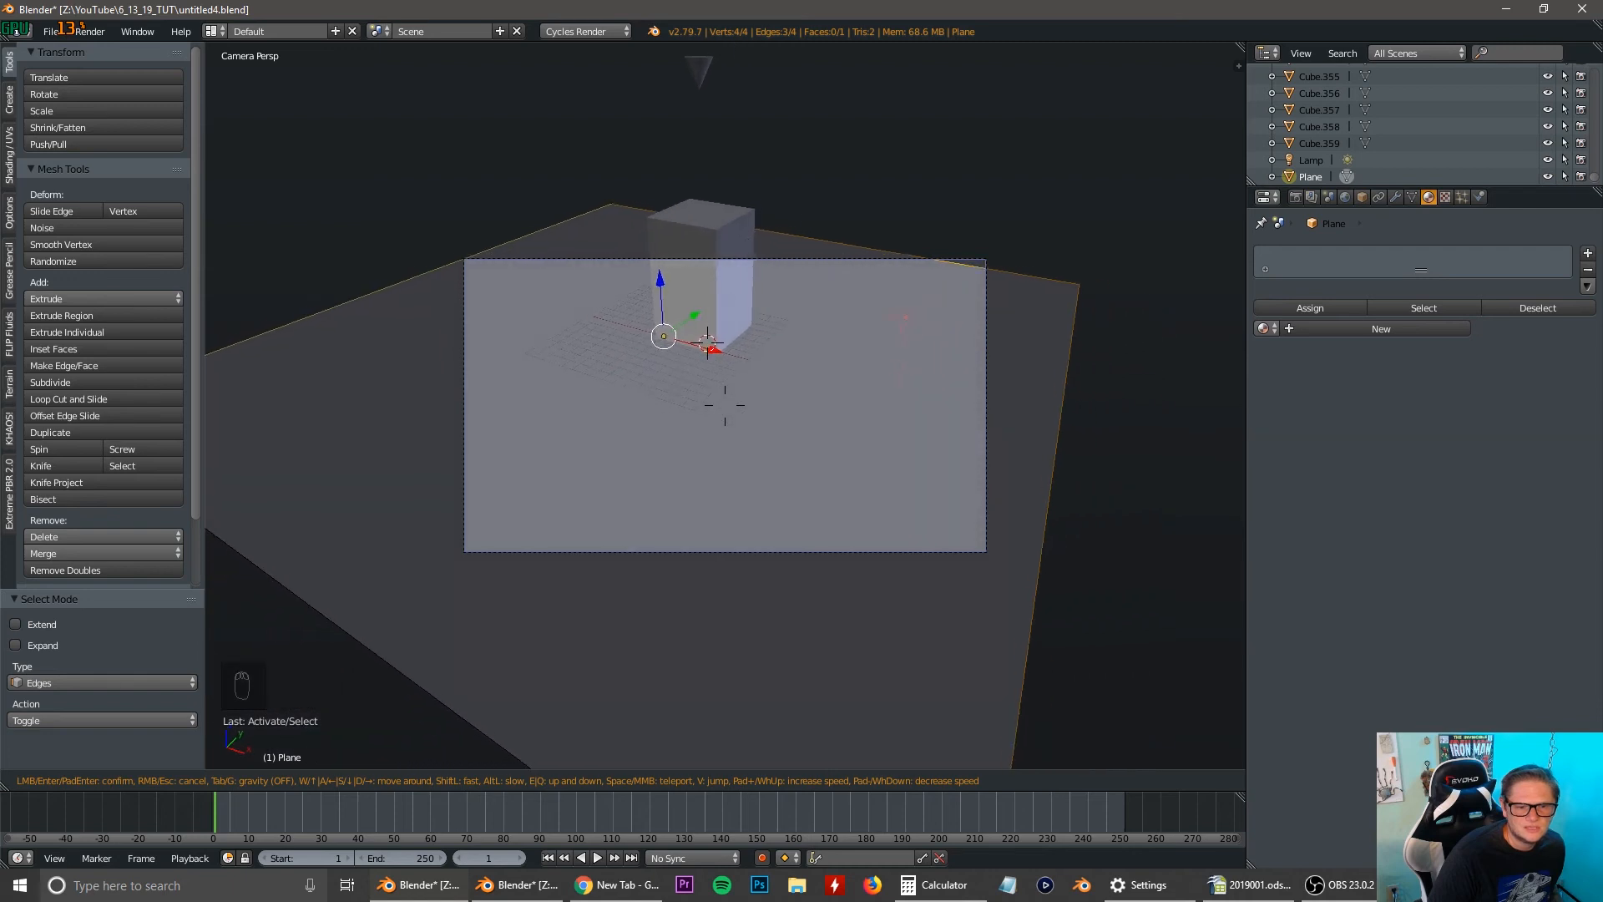
key(s)
key(a)
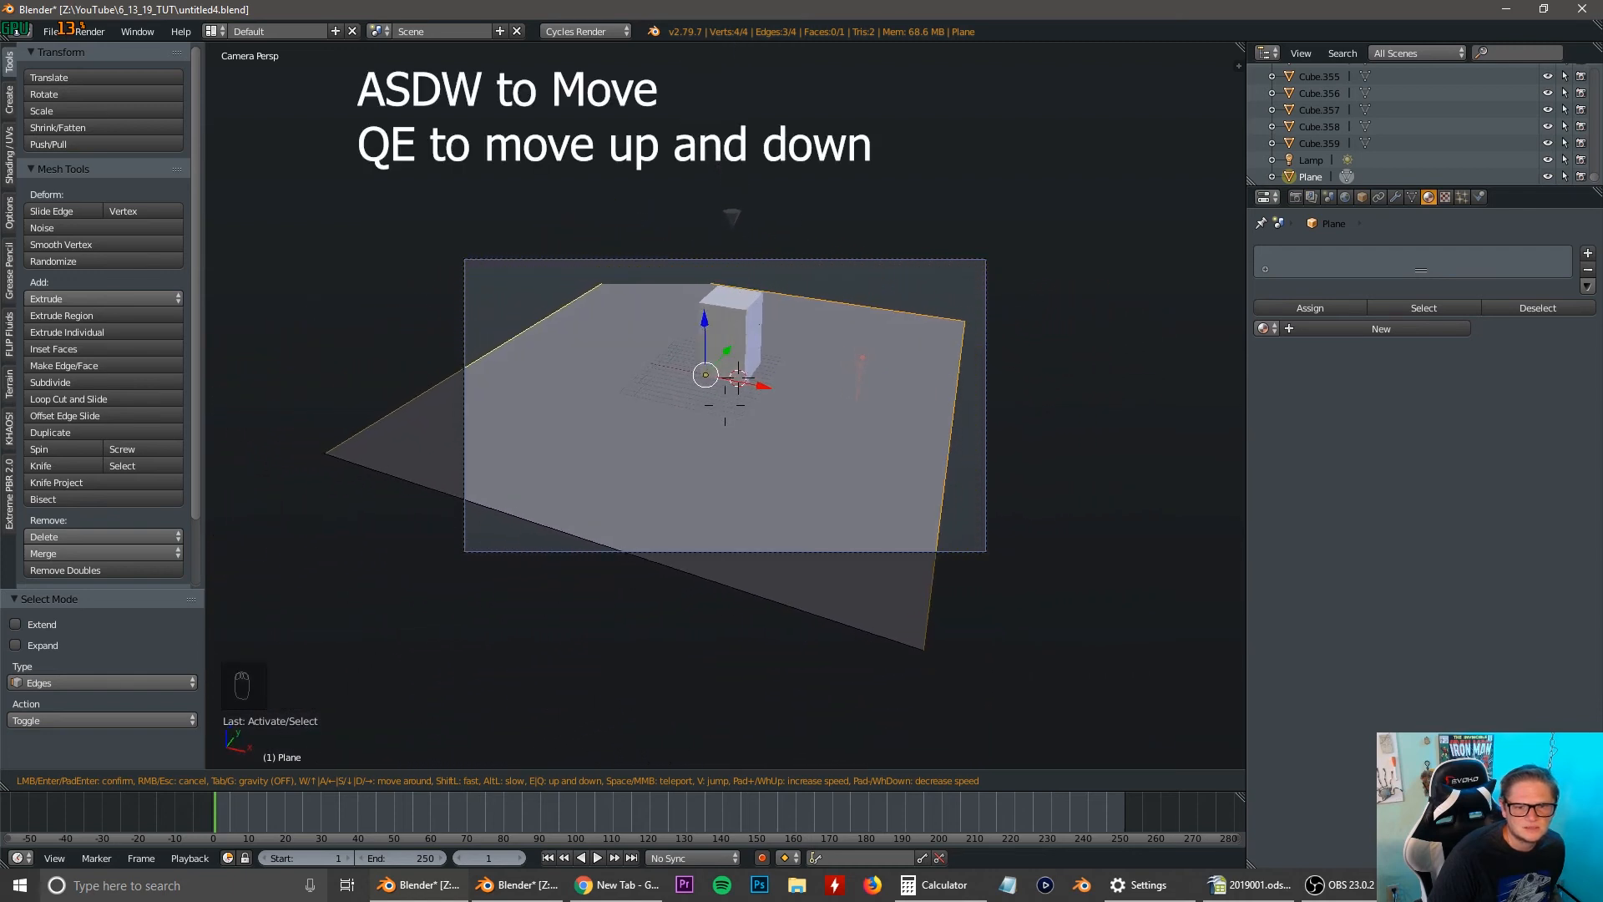
key(a)
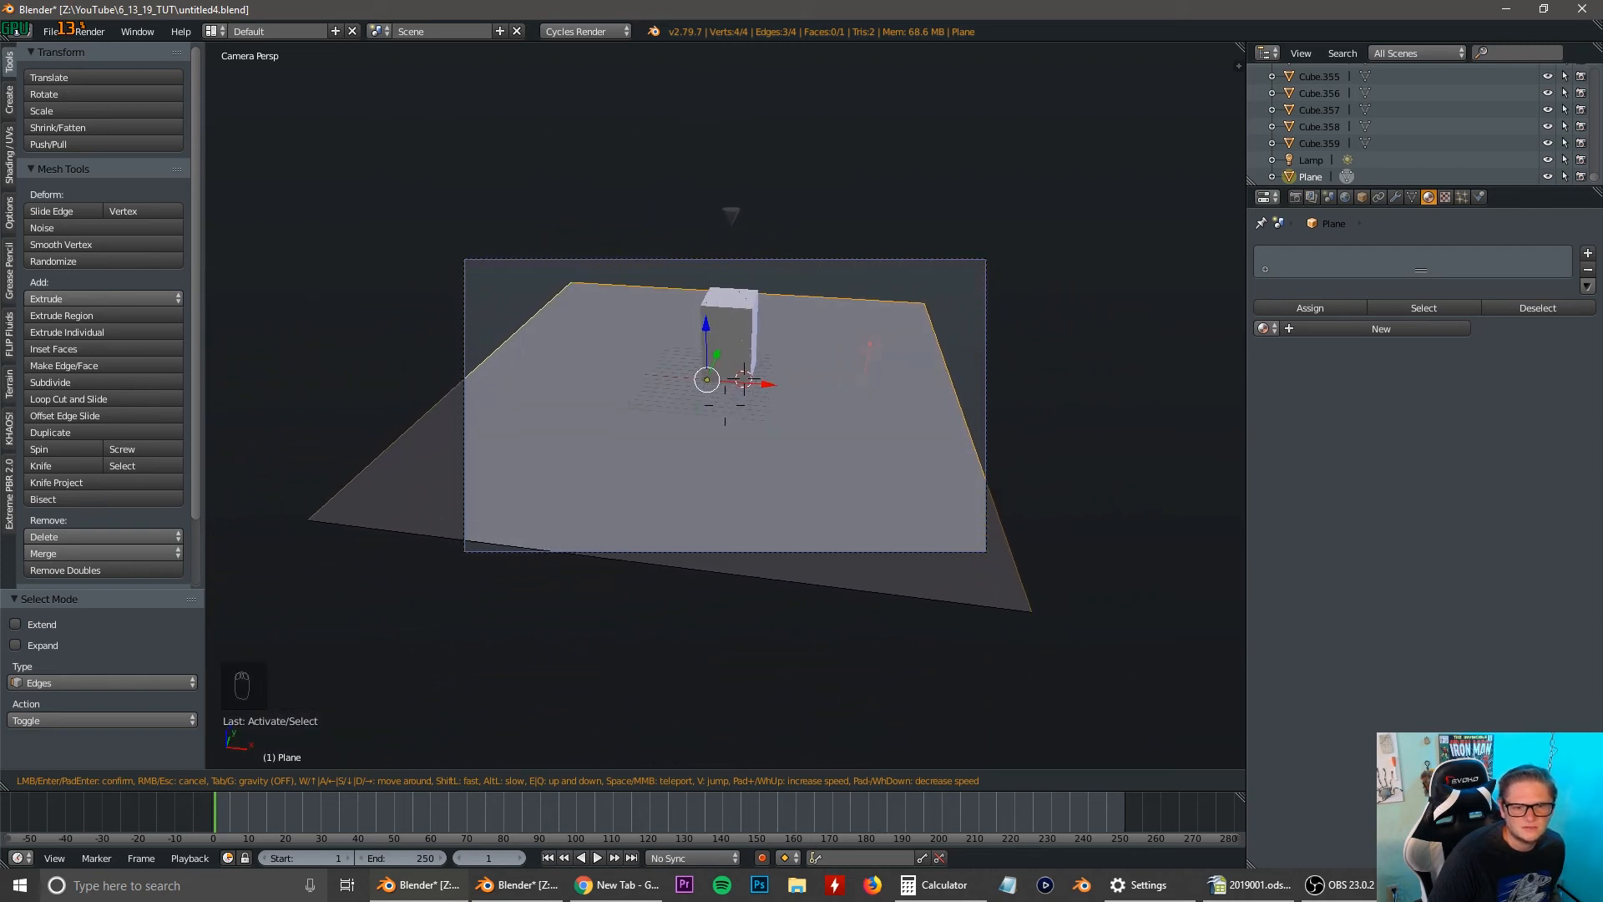
key(w)
click(725, 405)
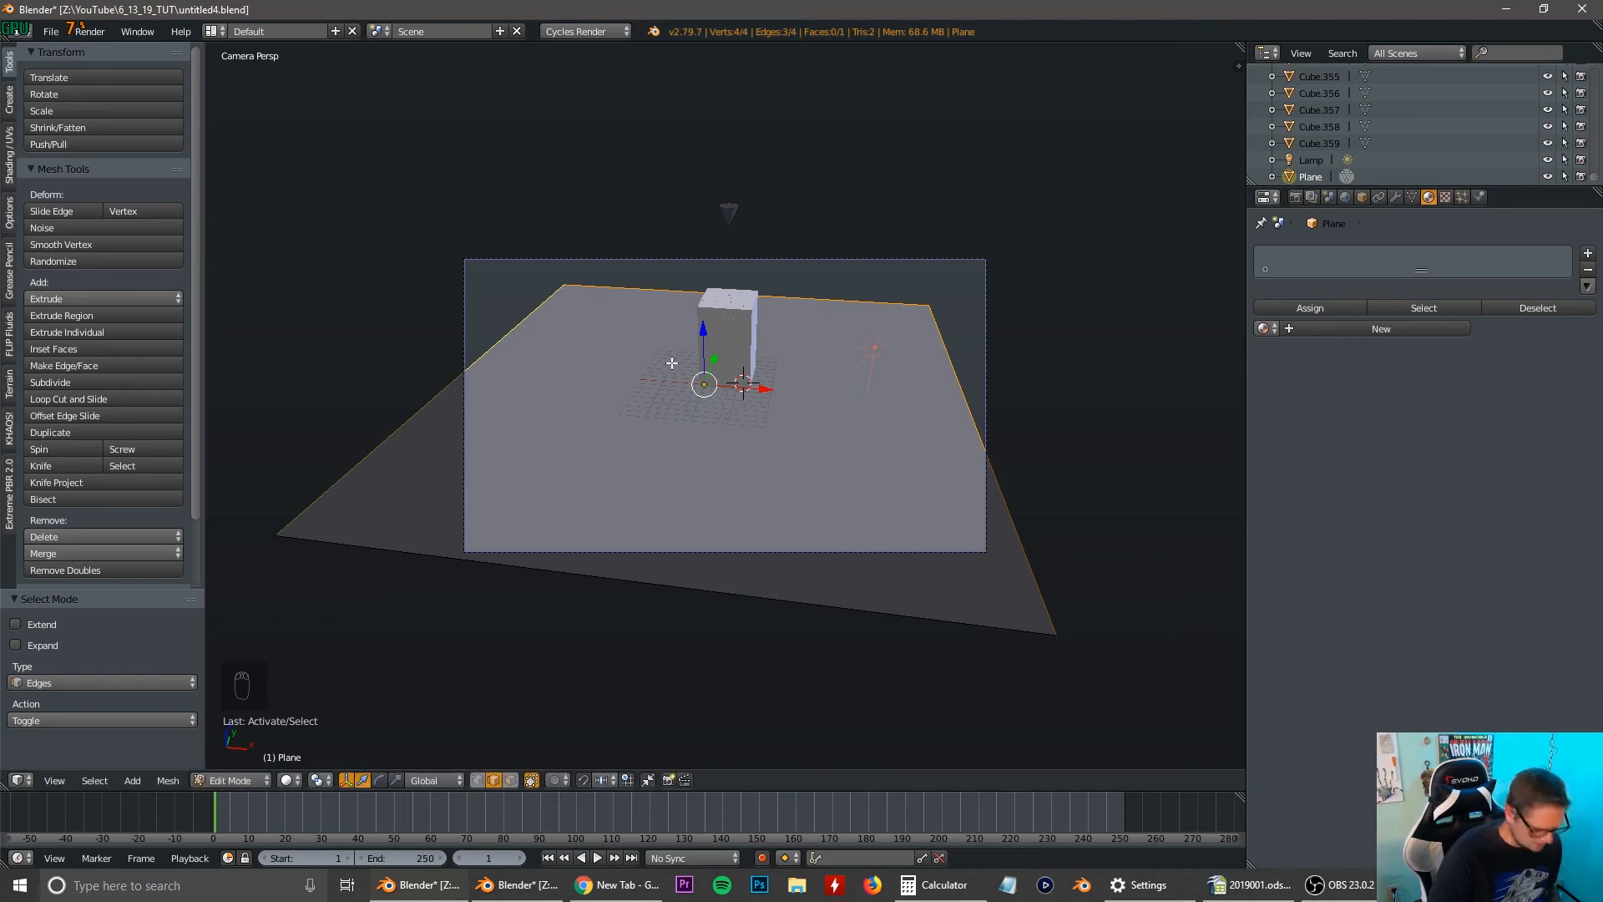
Extrude the three selected plane edges about 22.7 units straight up along the Z axis to form backdrop walls.
key(e)
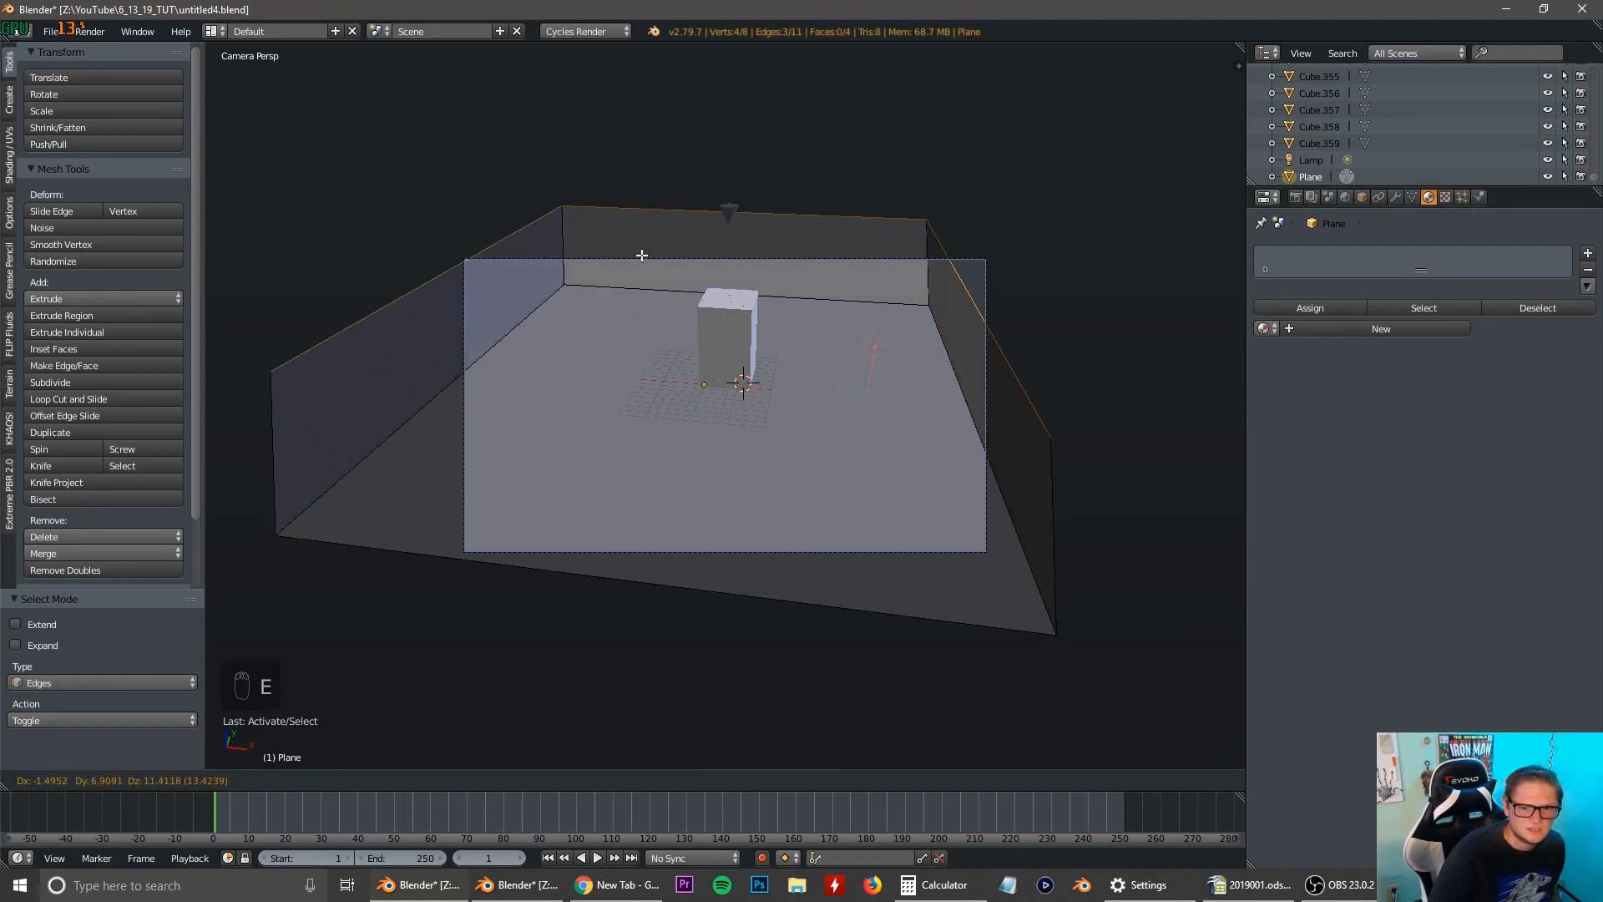
key(z)
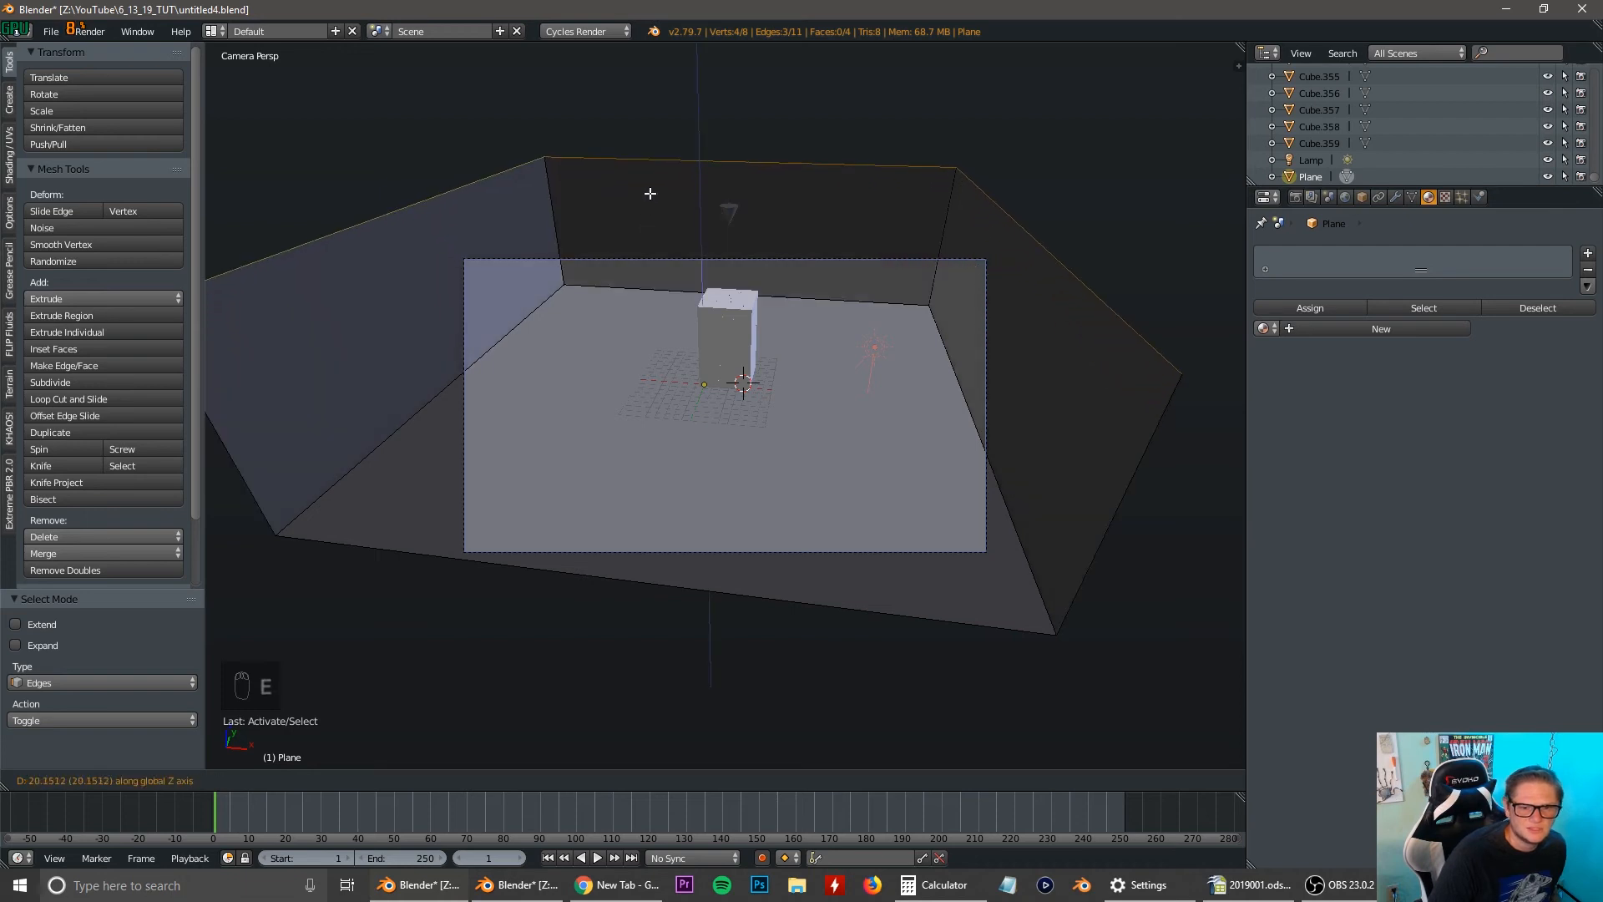
click(654, 168)
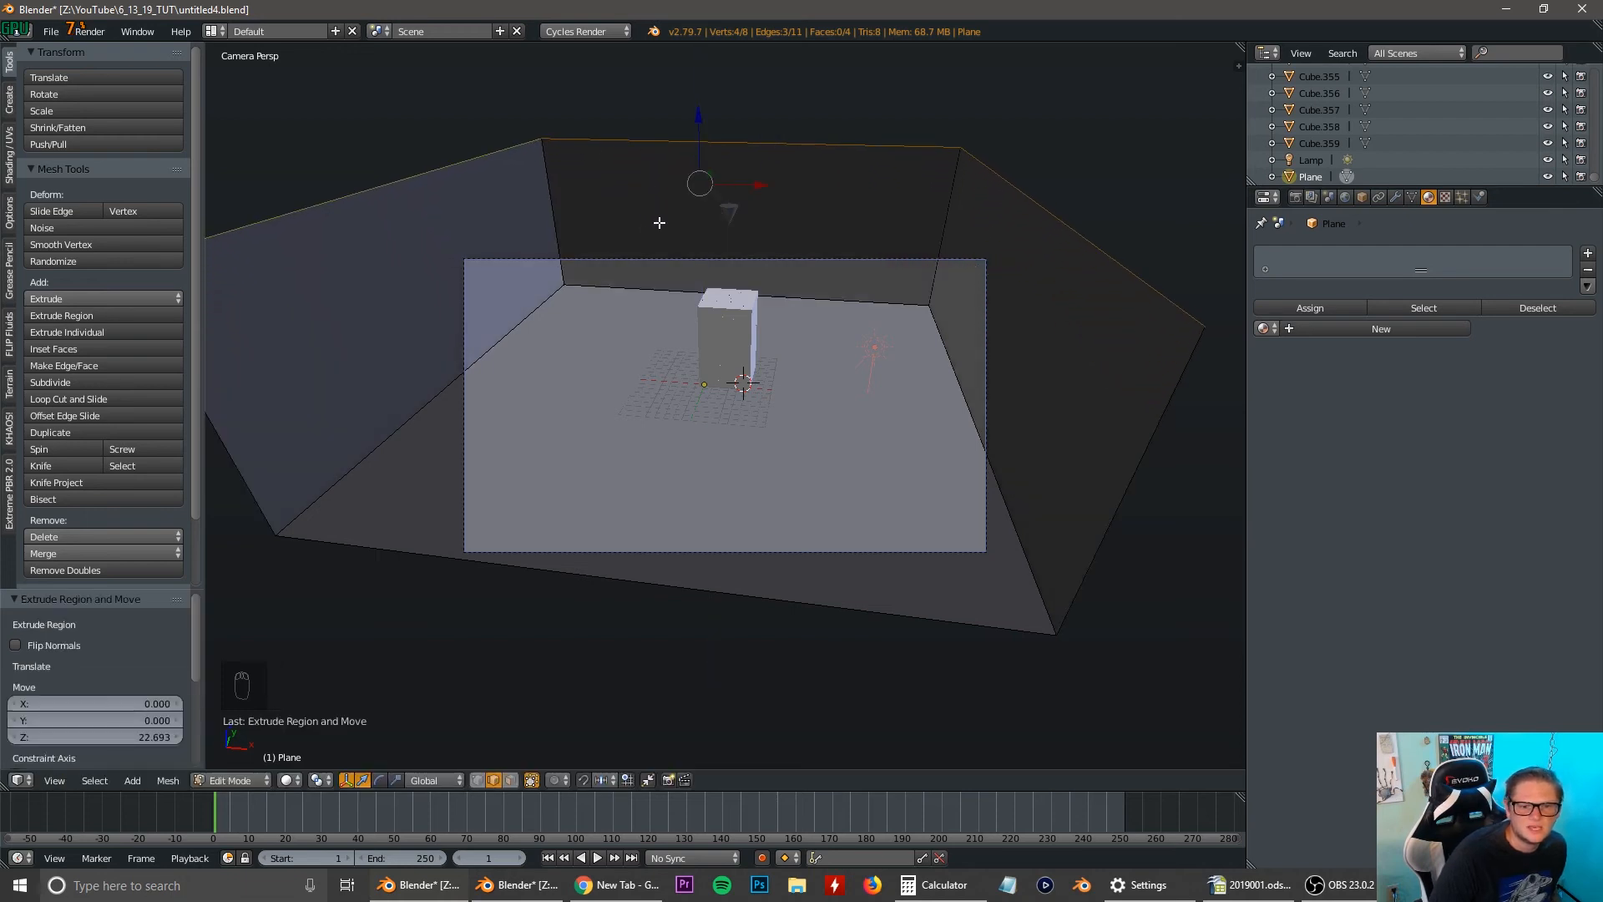
Select the whole backdrop mesh and UV-unwrap it with Project From View from the camera.
key(a)
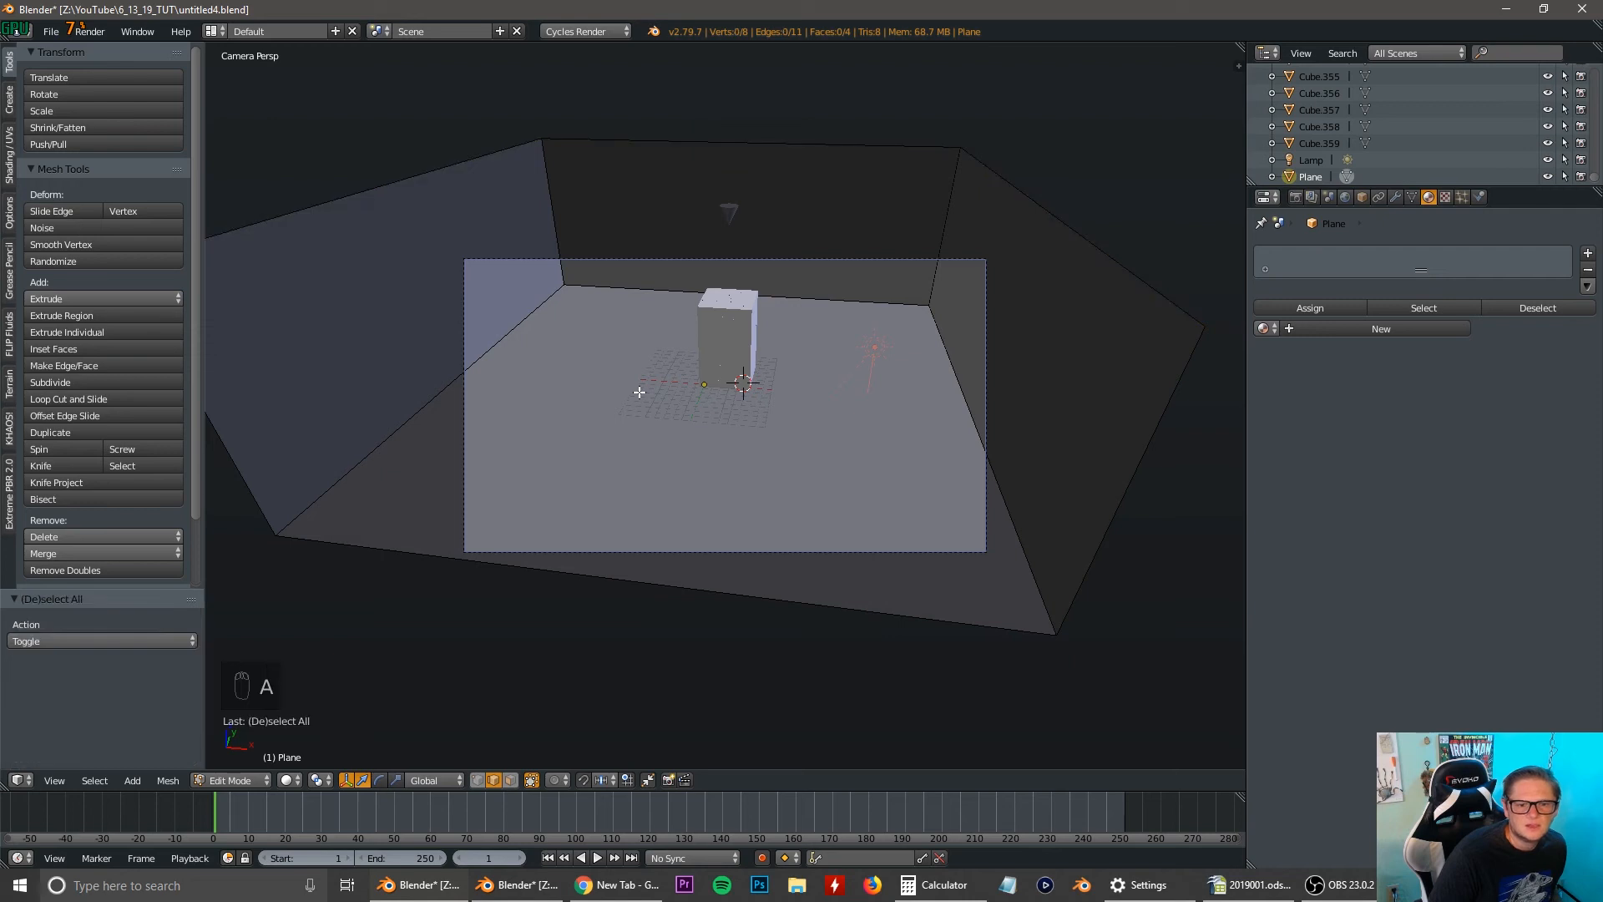
key(a)
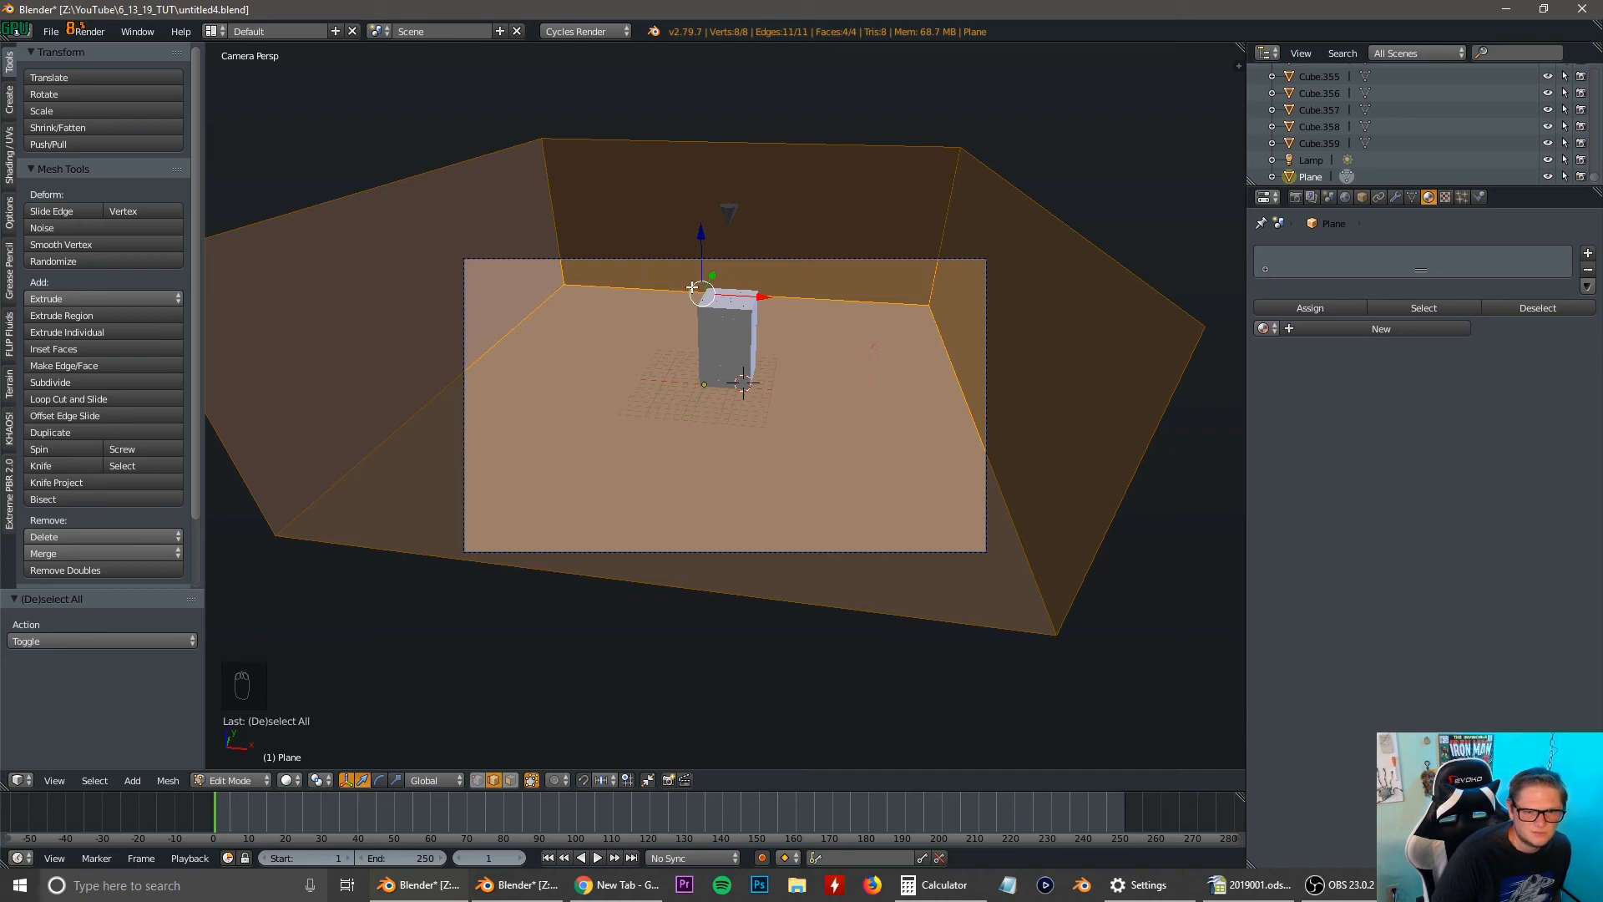
key(u)
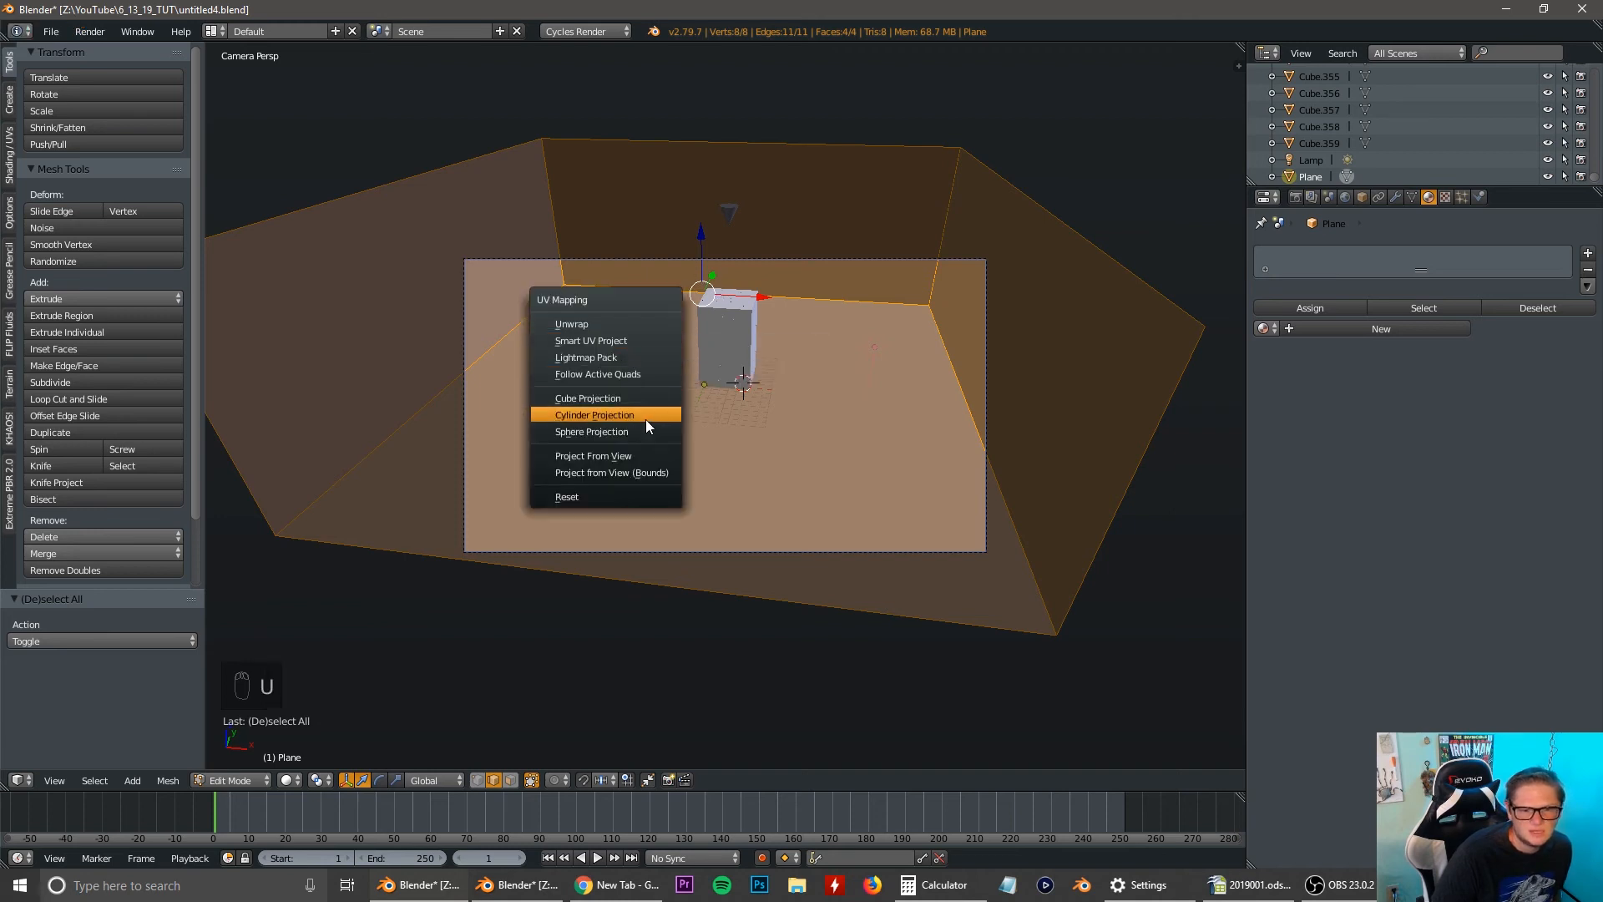
click(635, 455)
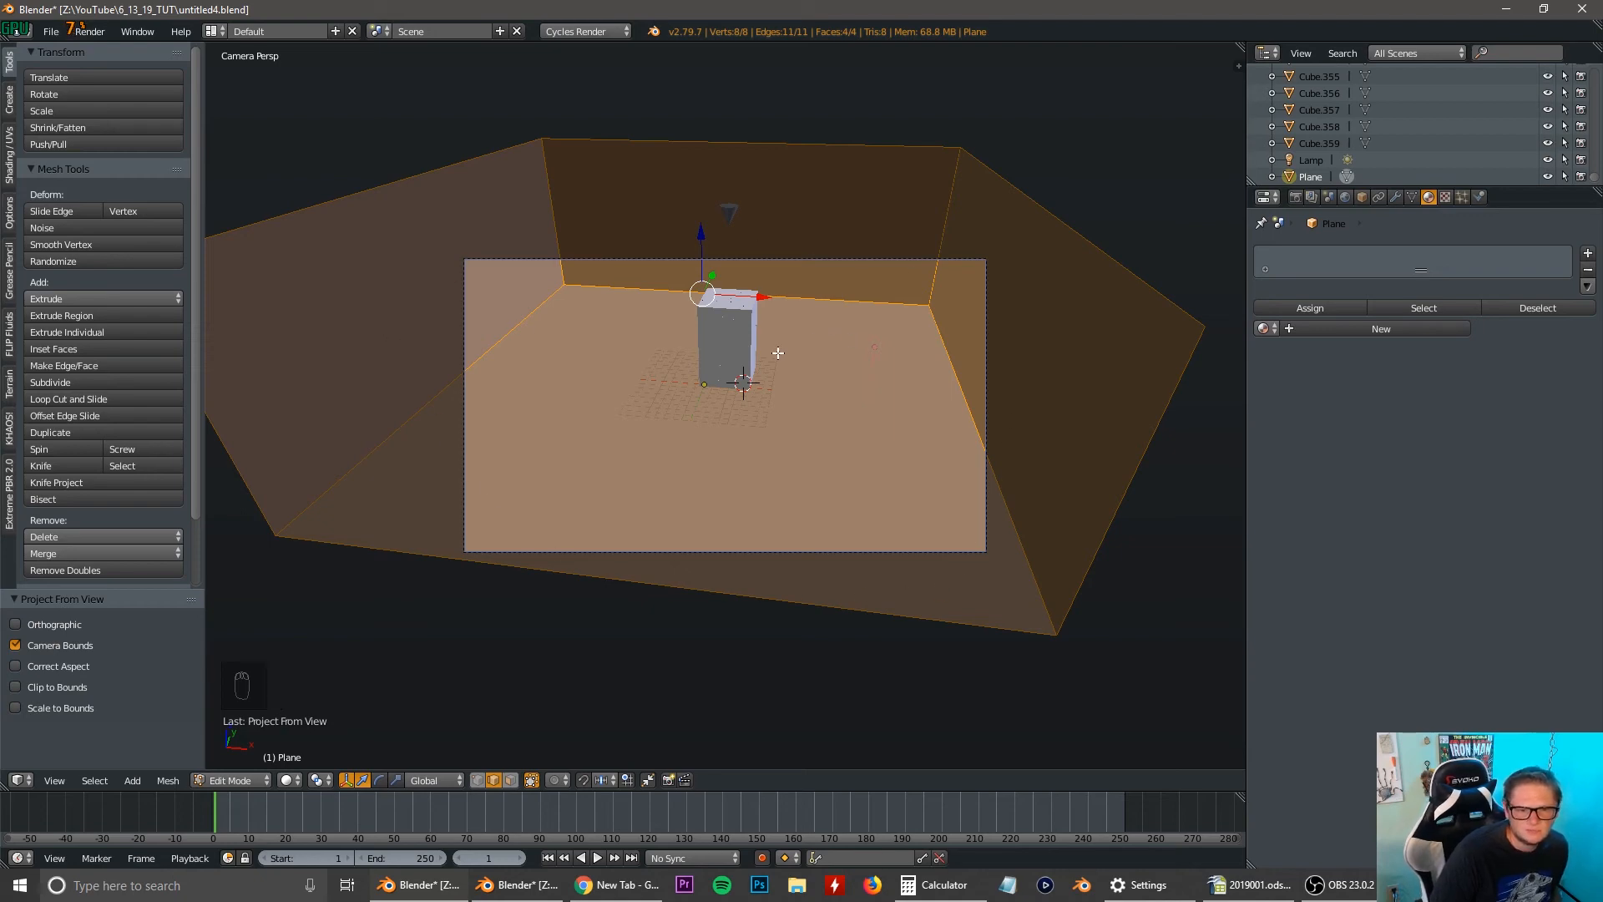
Return to Object Mode with rendered shading and give the backdrop plane a new material using the Anisotropic BSDF shader.
key(shift+z)
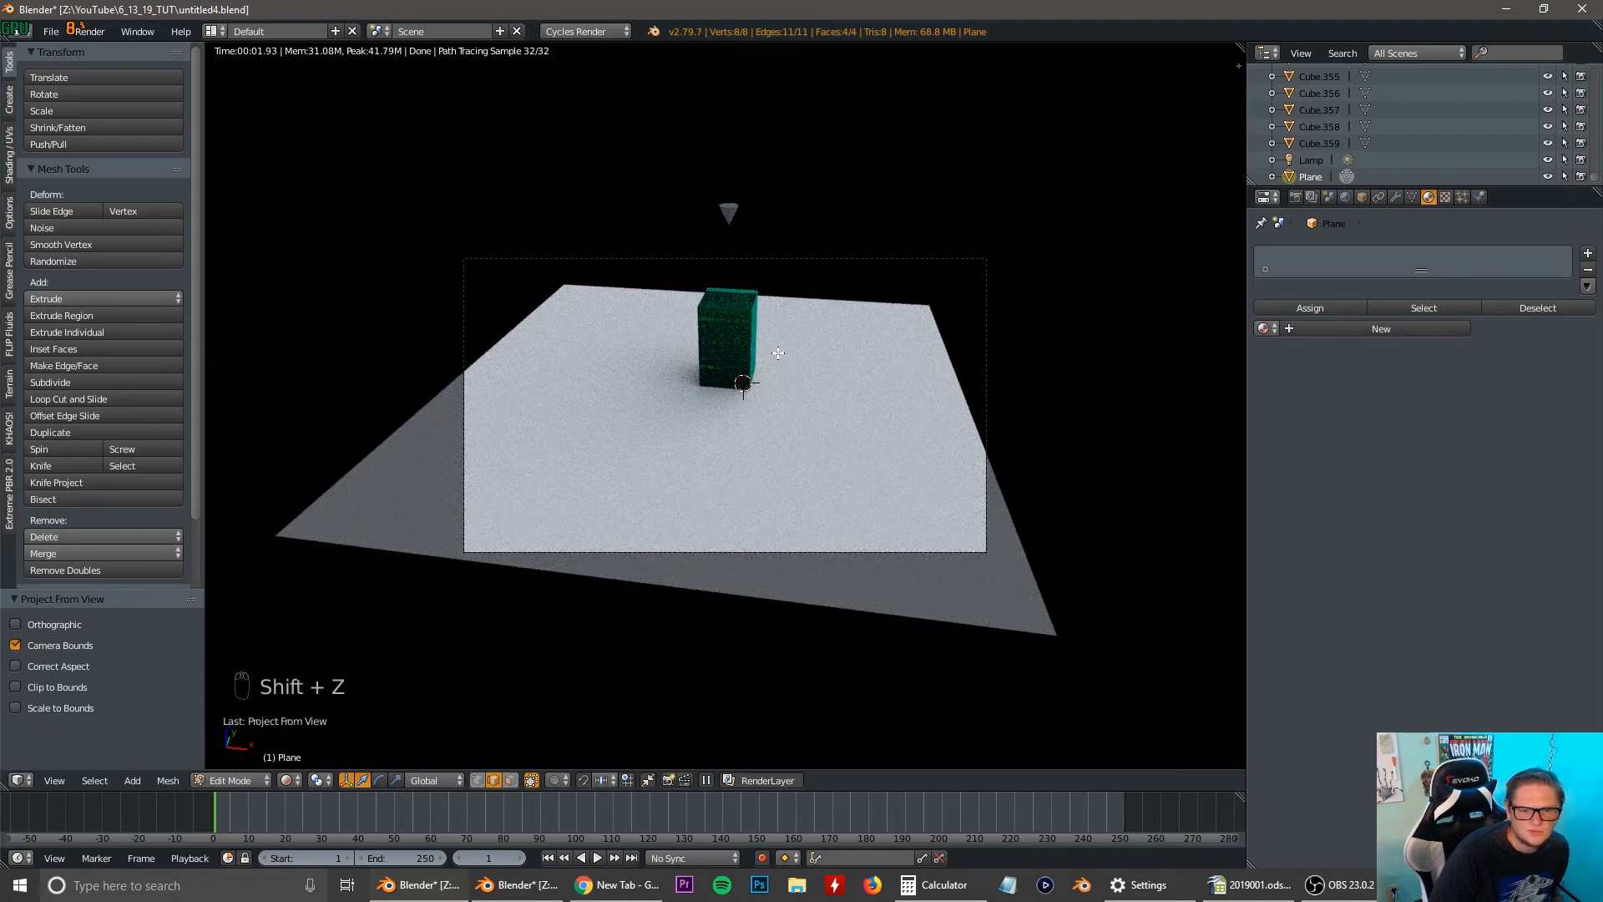
key(Tab)
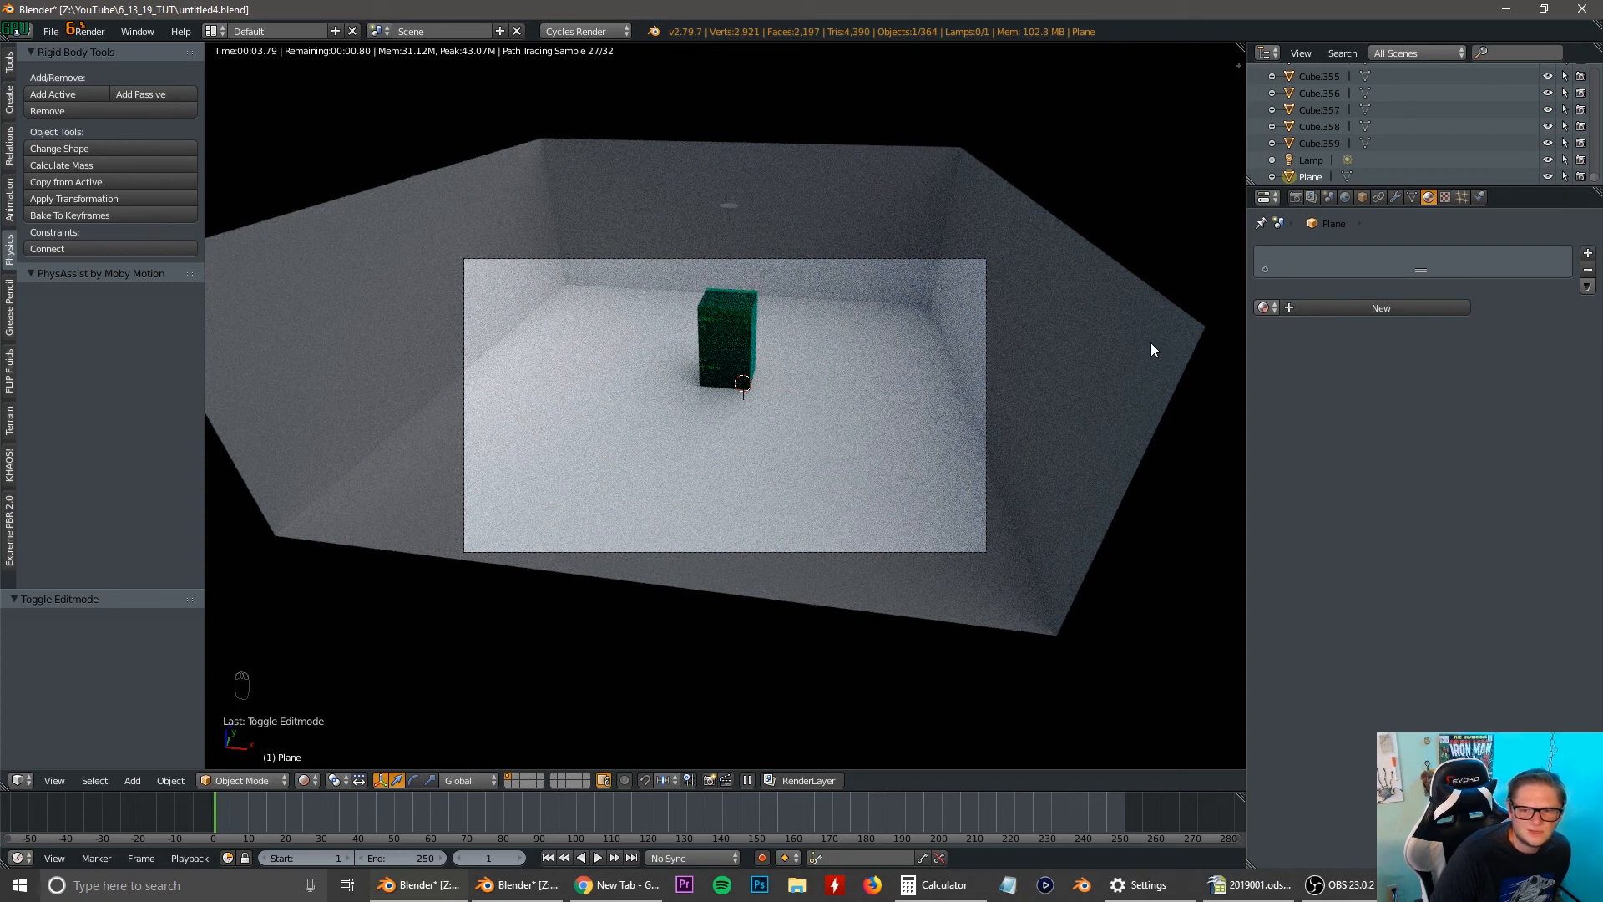
click(1333, 311)
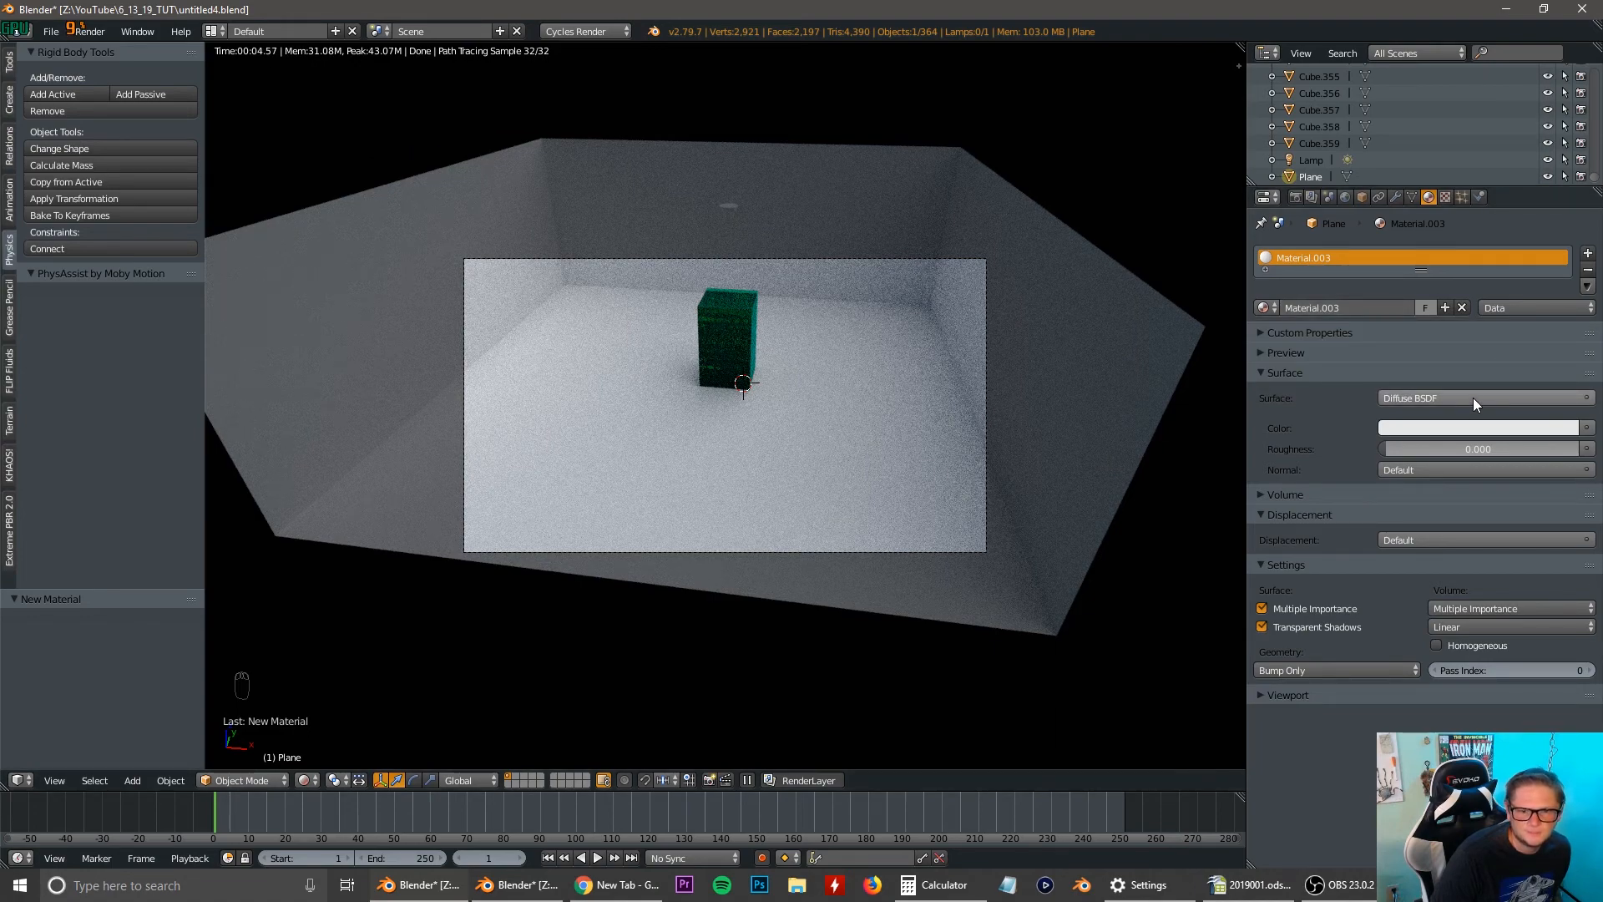
scroll(954, 364, up, 2)
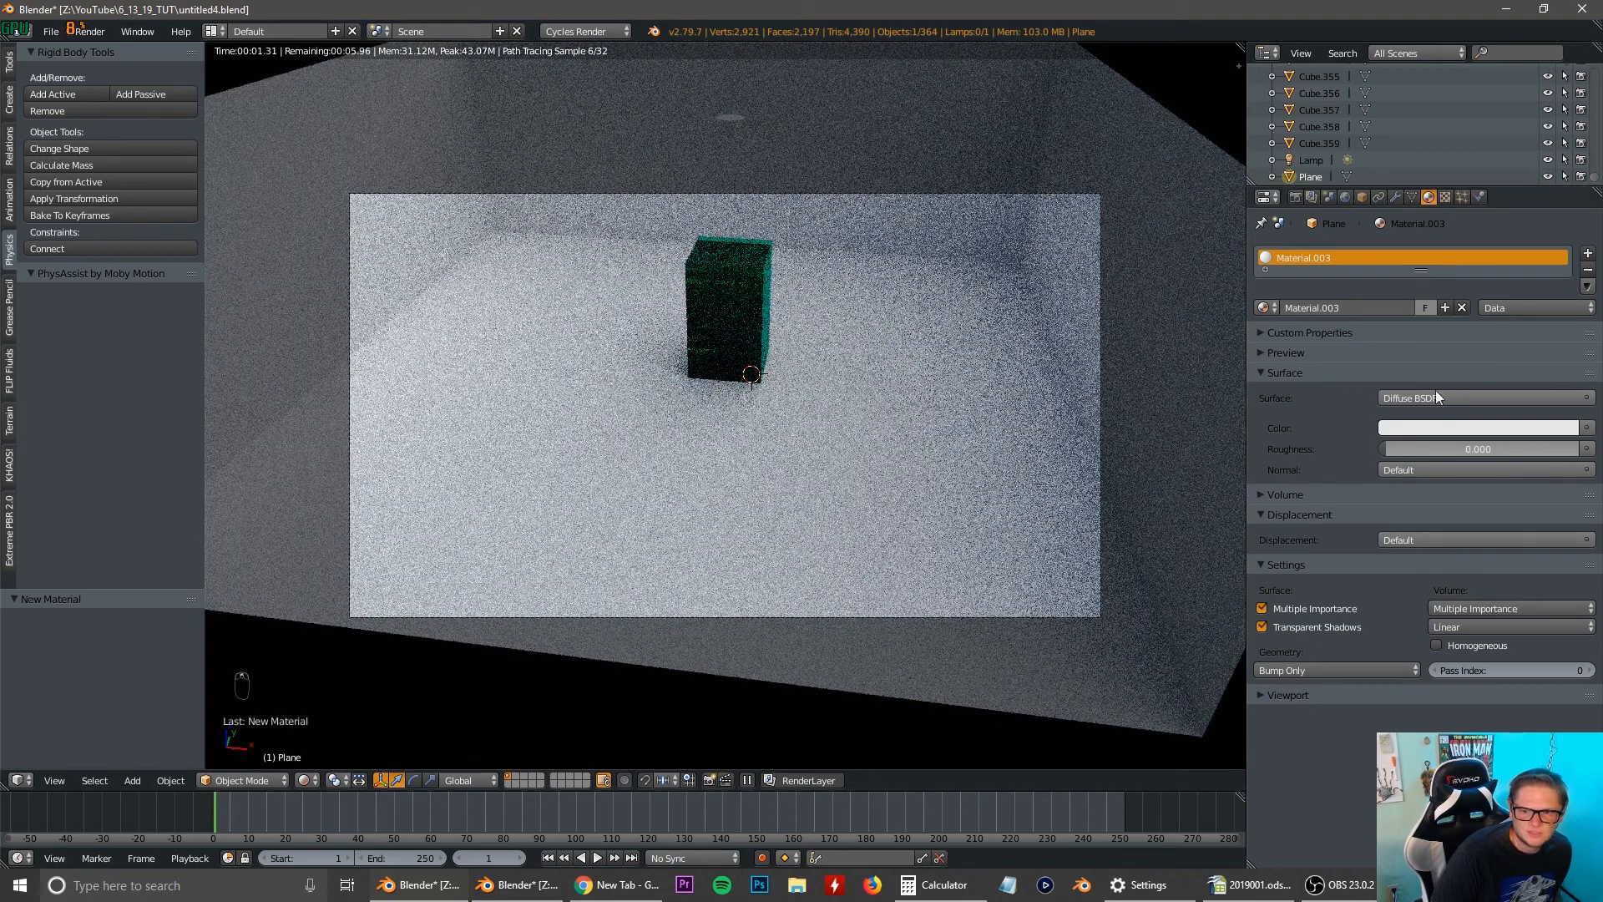
click(1428, 396)
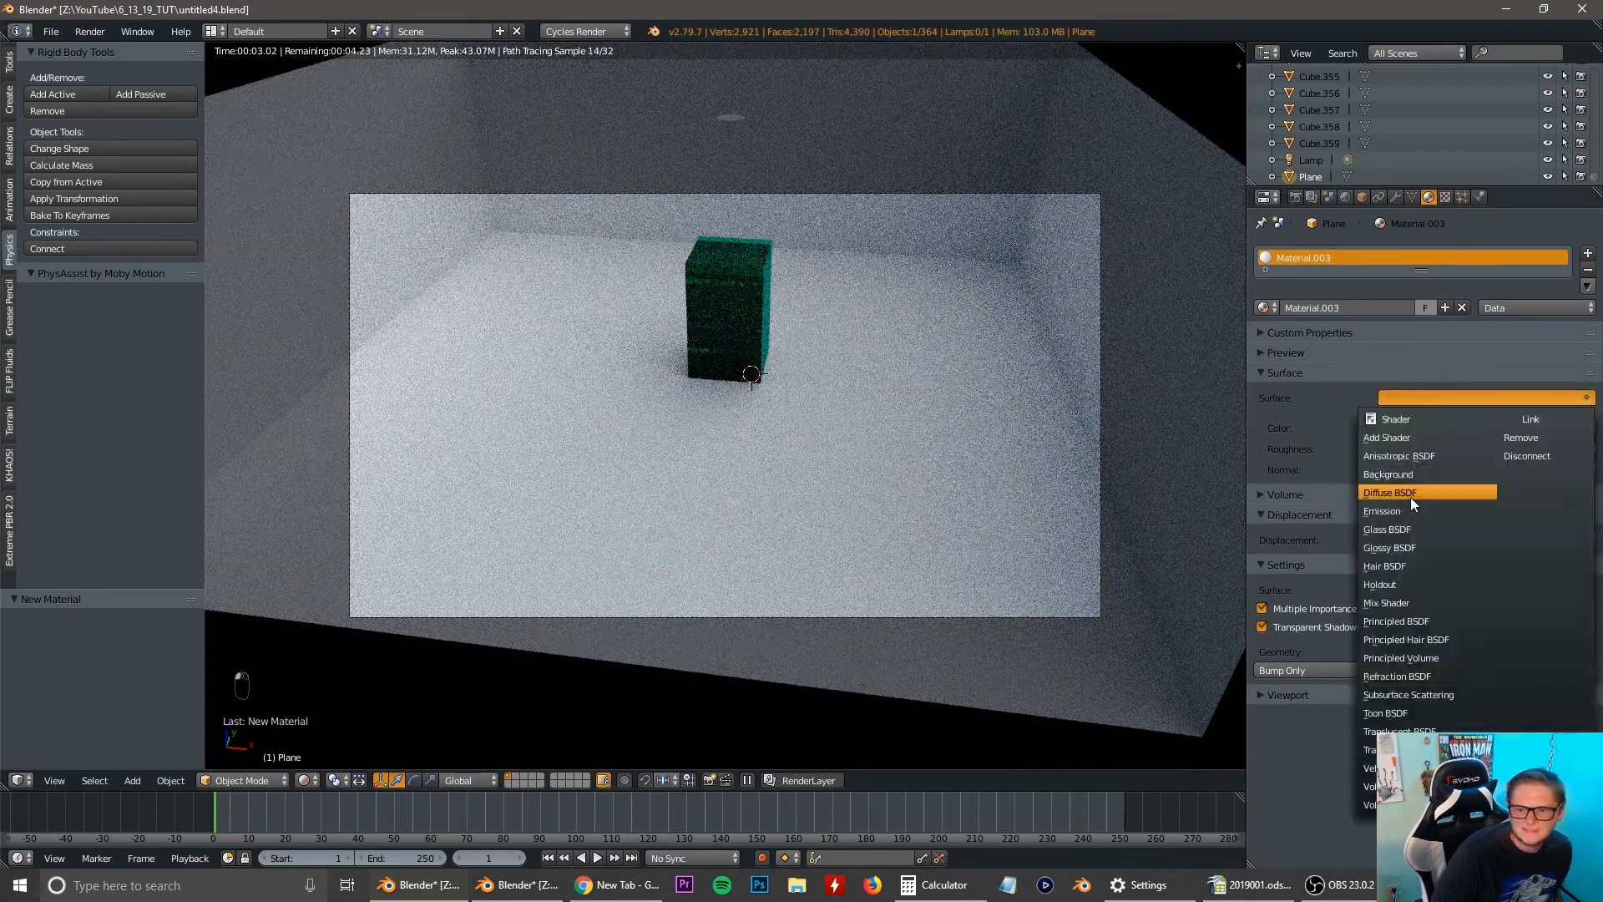
click(1411, 456)
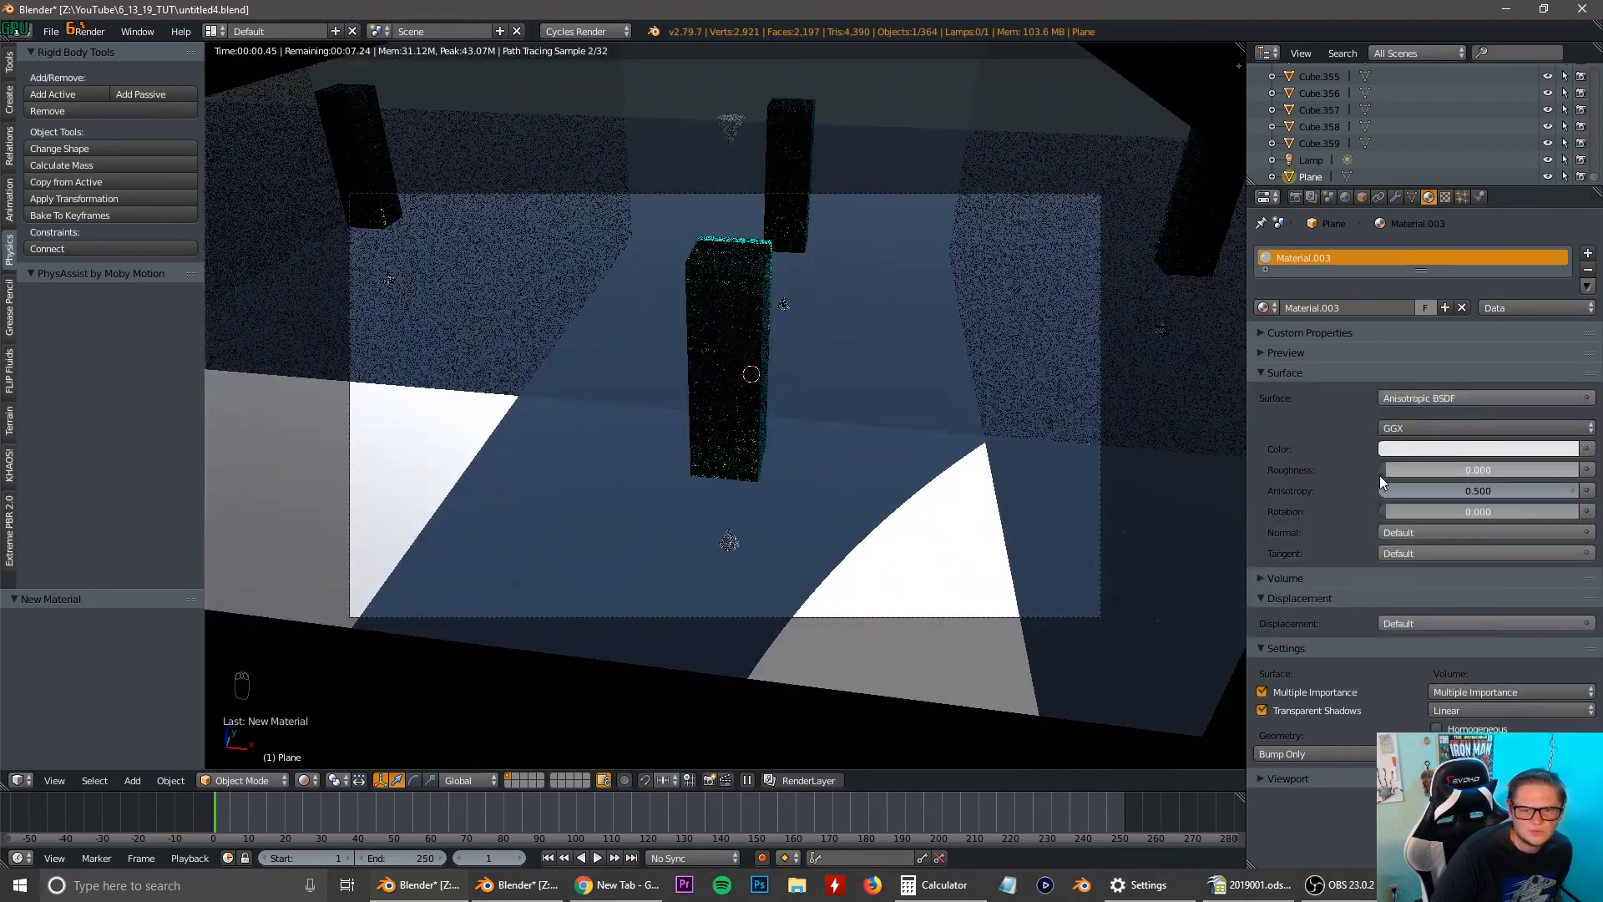
Set the backdrop material's roughness to 0.672 and its color to a pale green.
click(1424, 450)
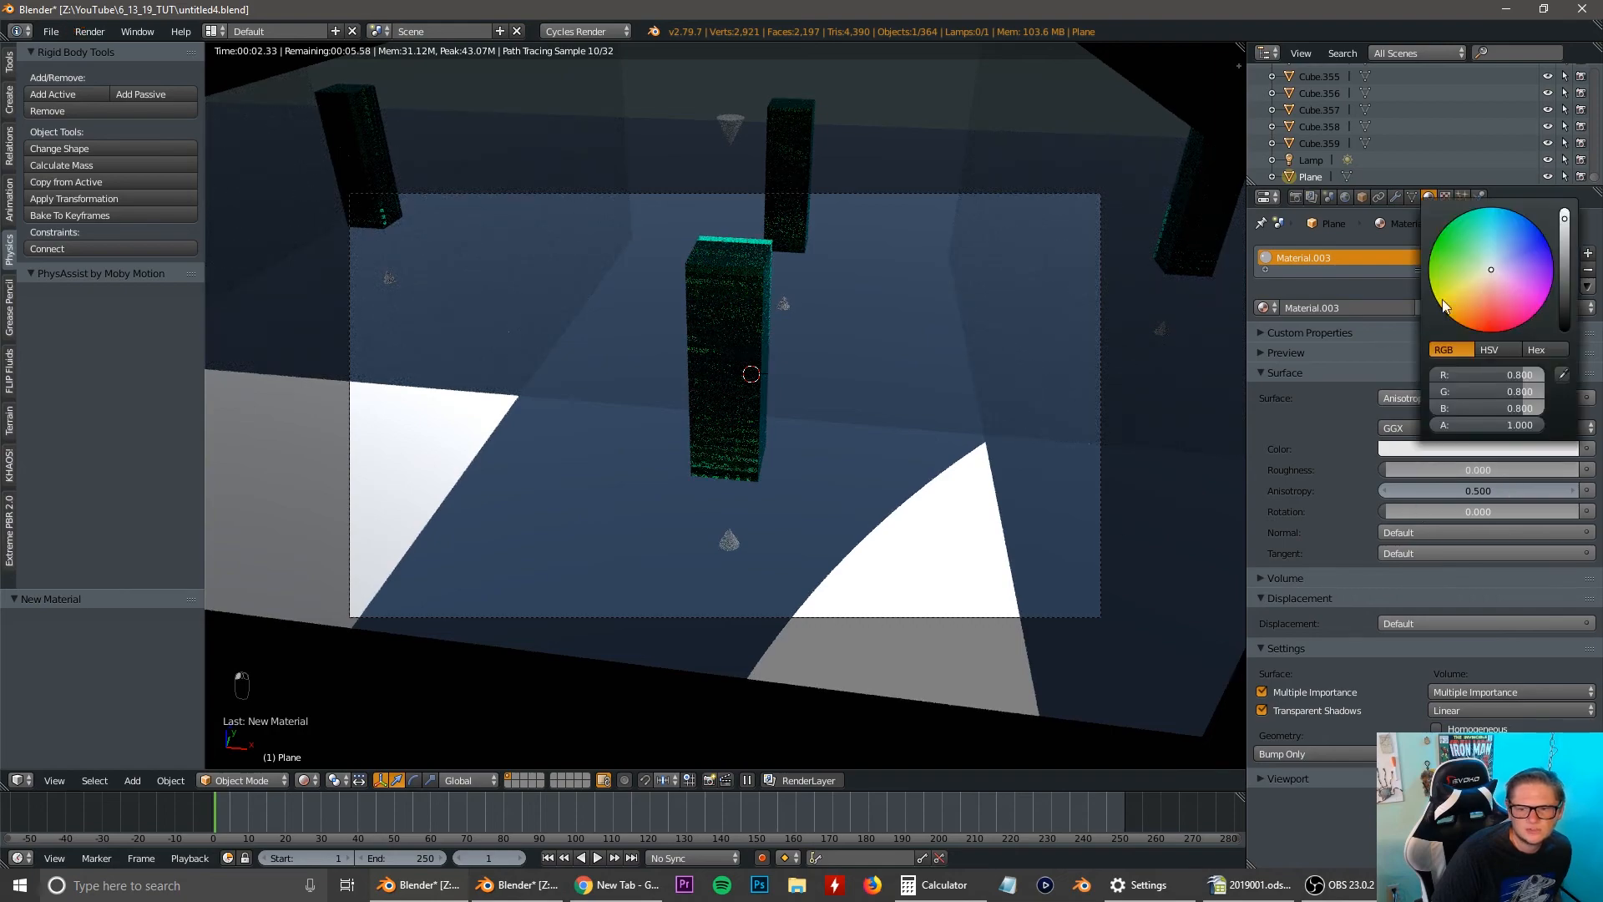
drag(1444, 305, 1433, 274)
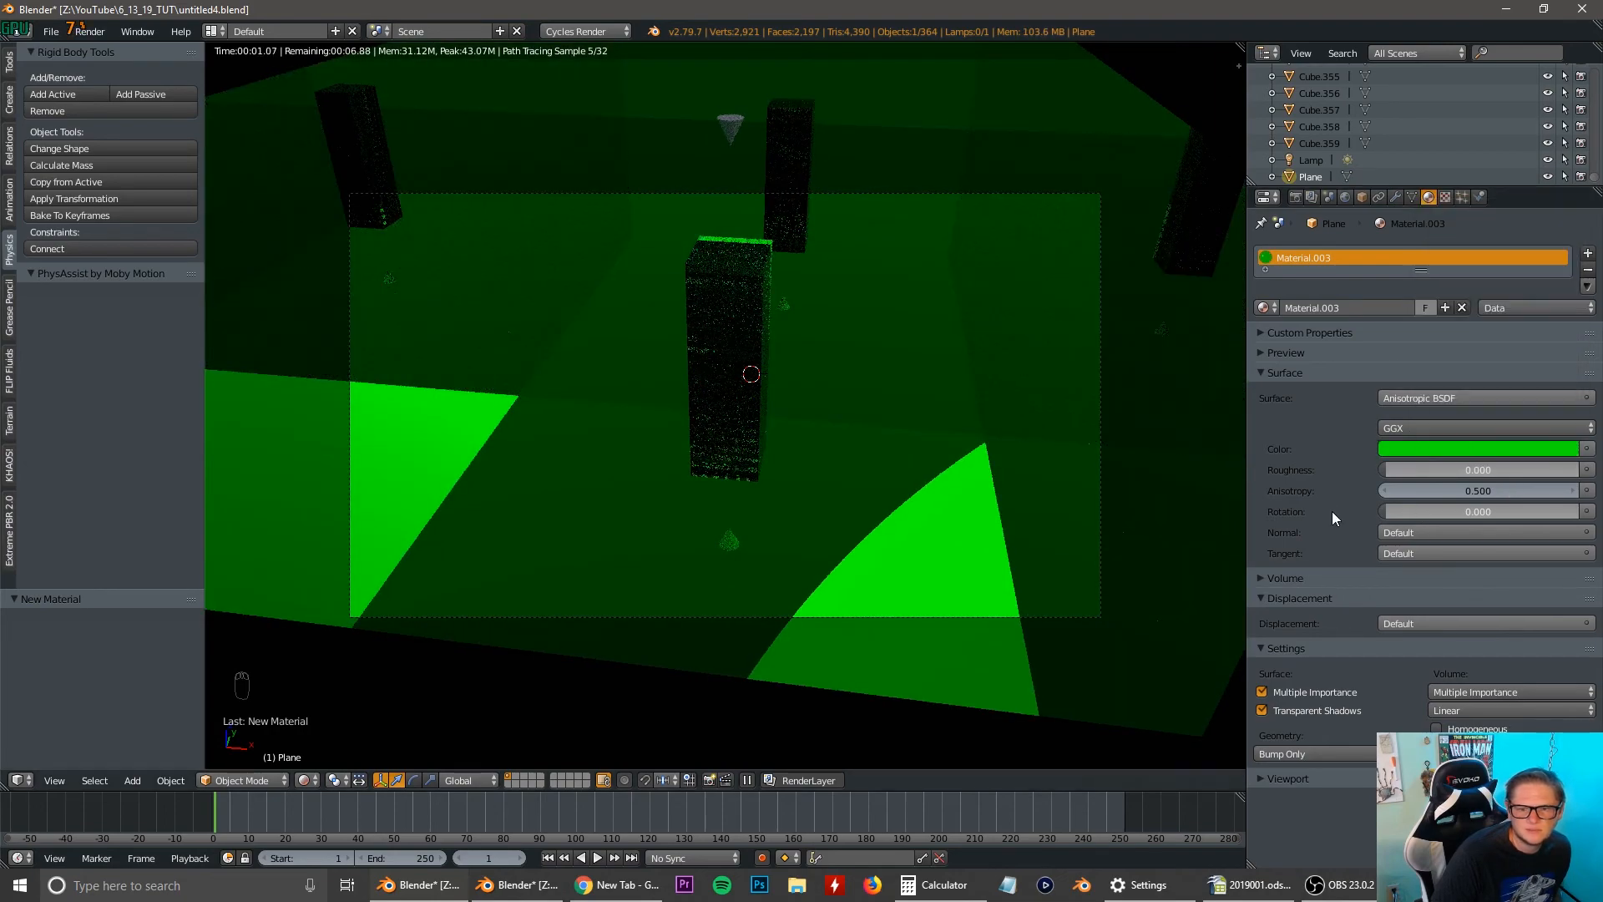
drag(1390, 470, 1524, 470)
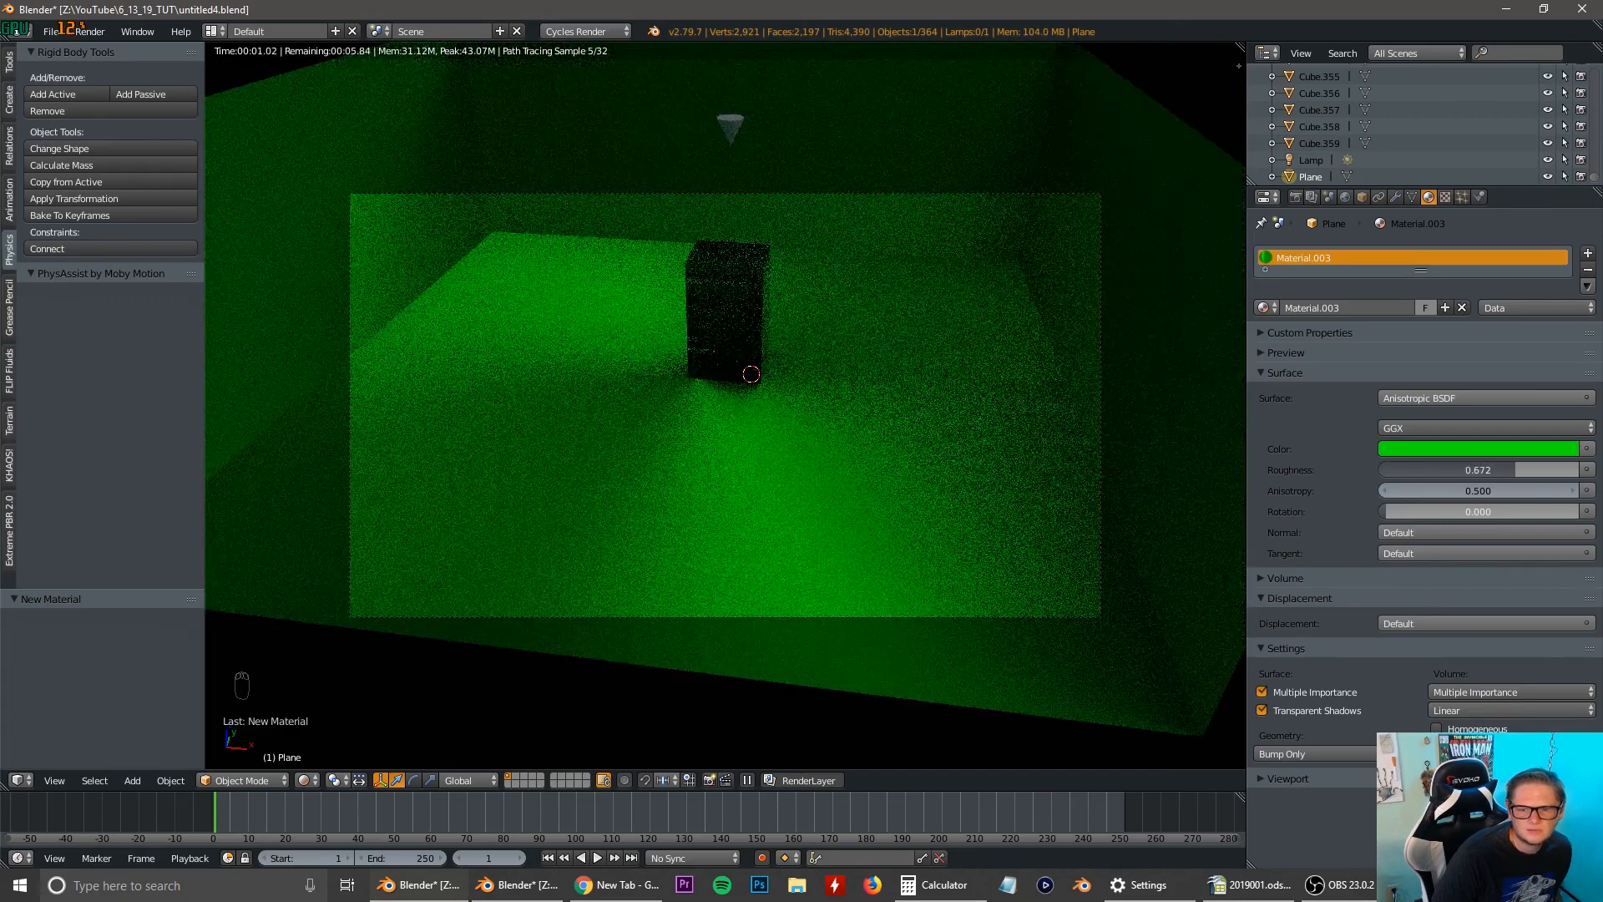
click(1511, 451)
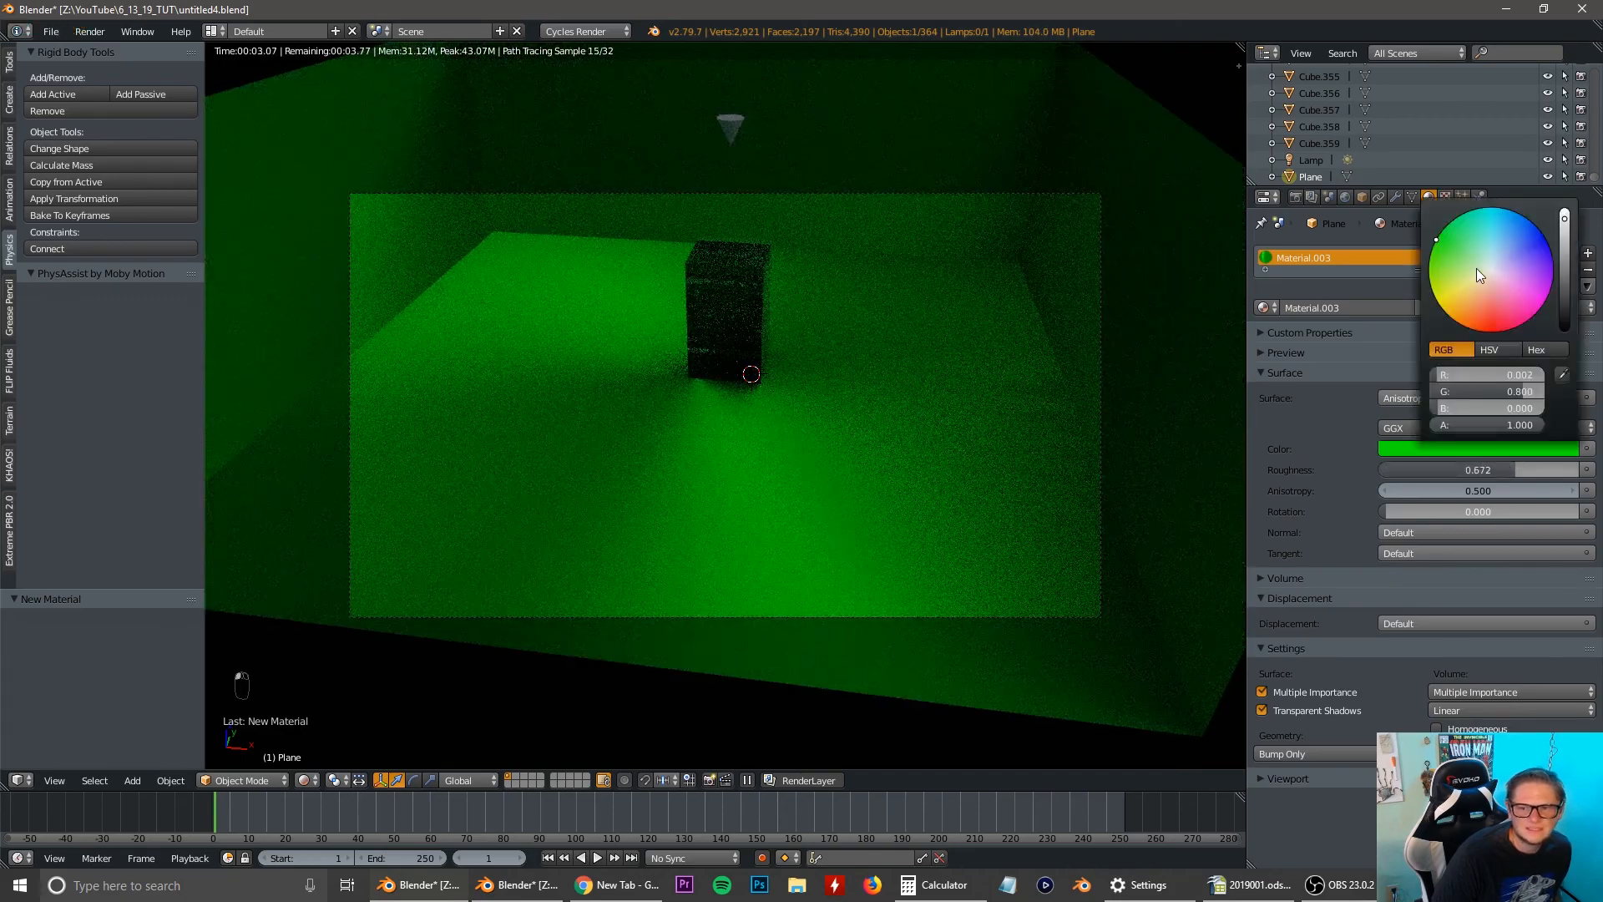
click(1479, 267)
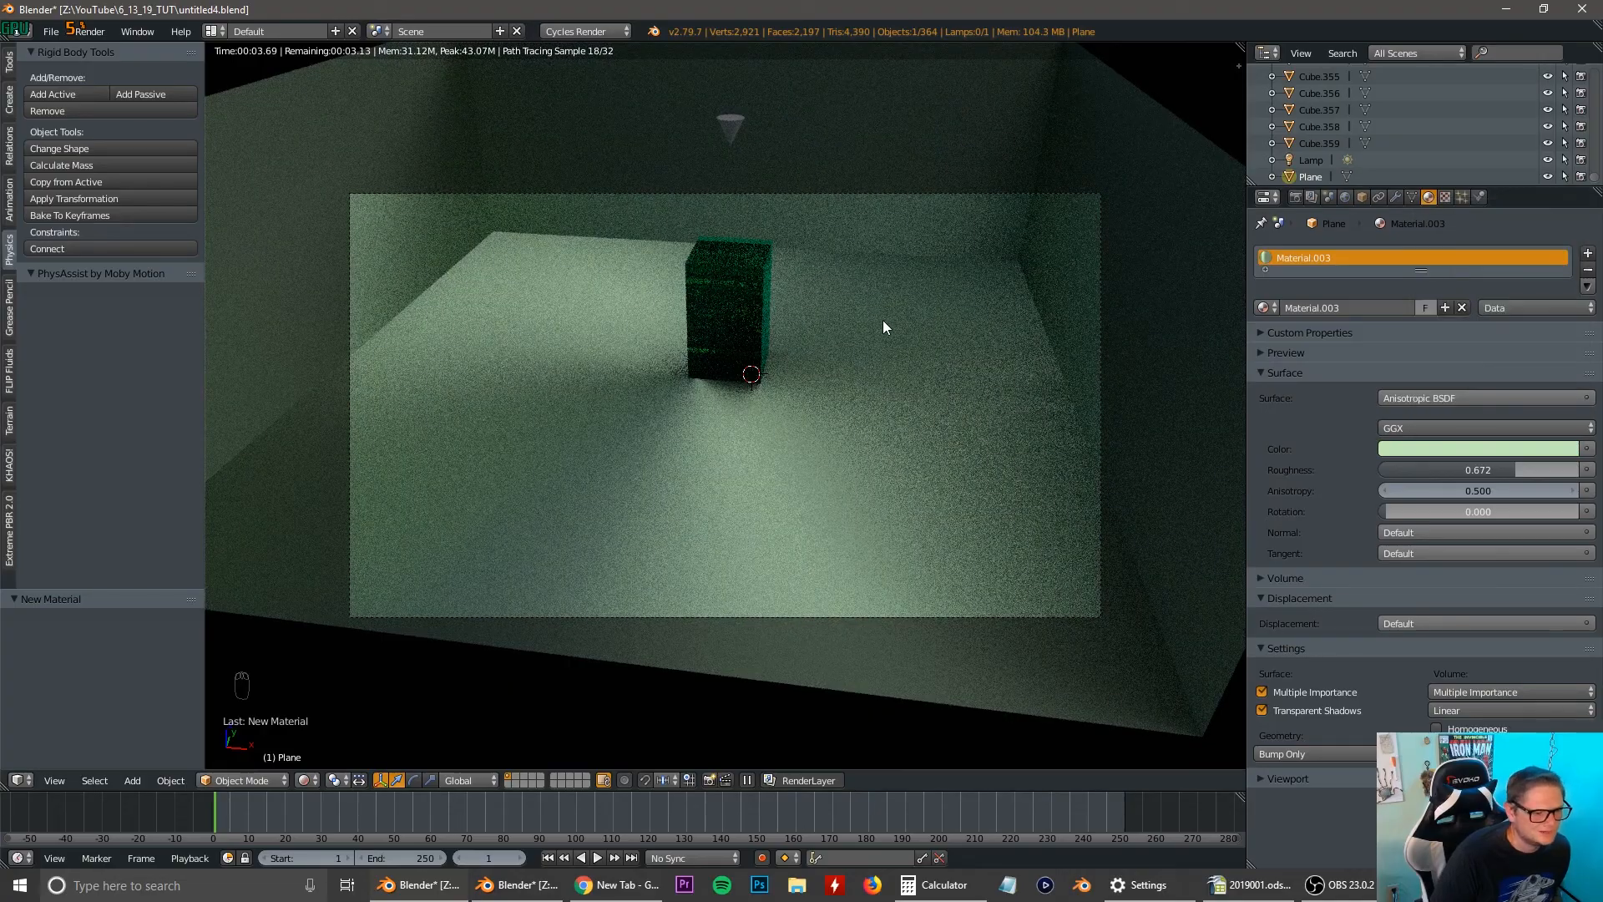
Set the backdrop material's anisotropy to -0.100.
scroll(884, 323, up, 4)
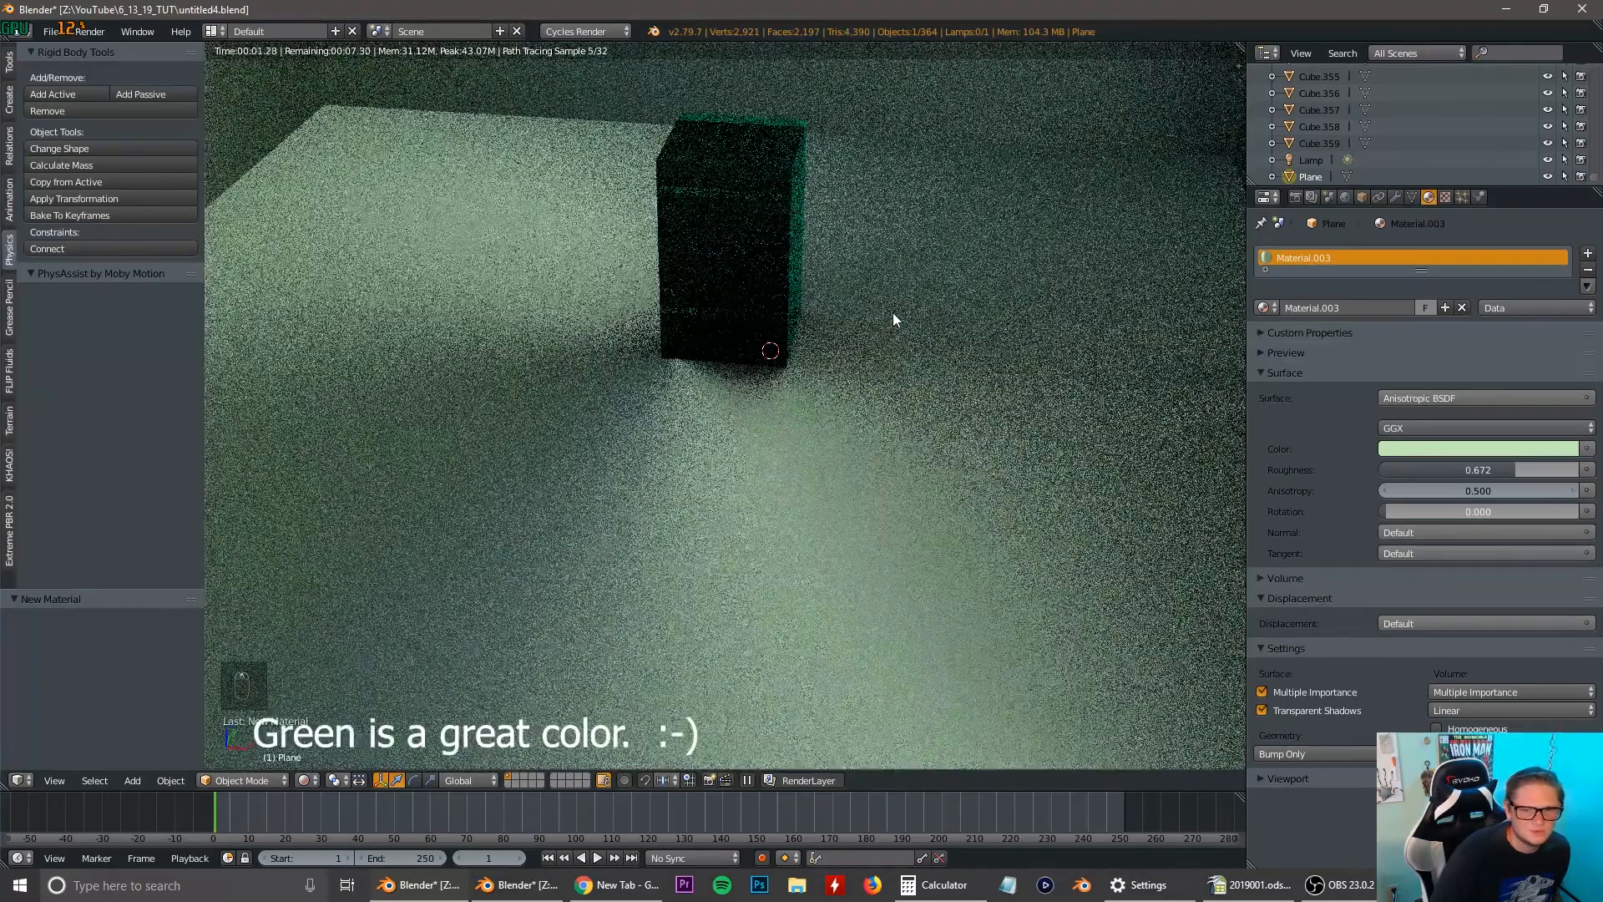
scroll(893, 313, down, 5)
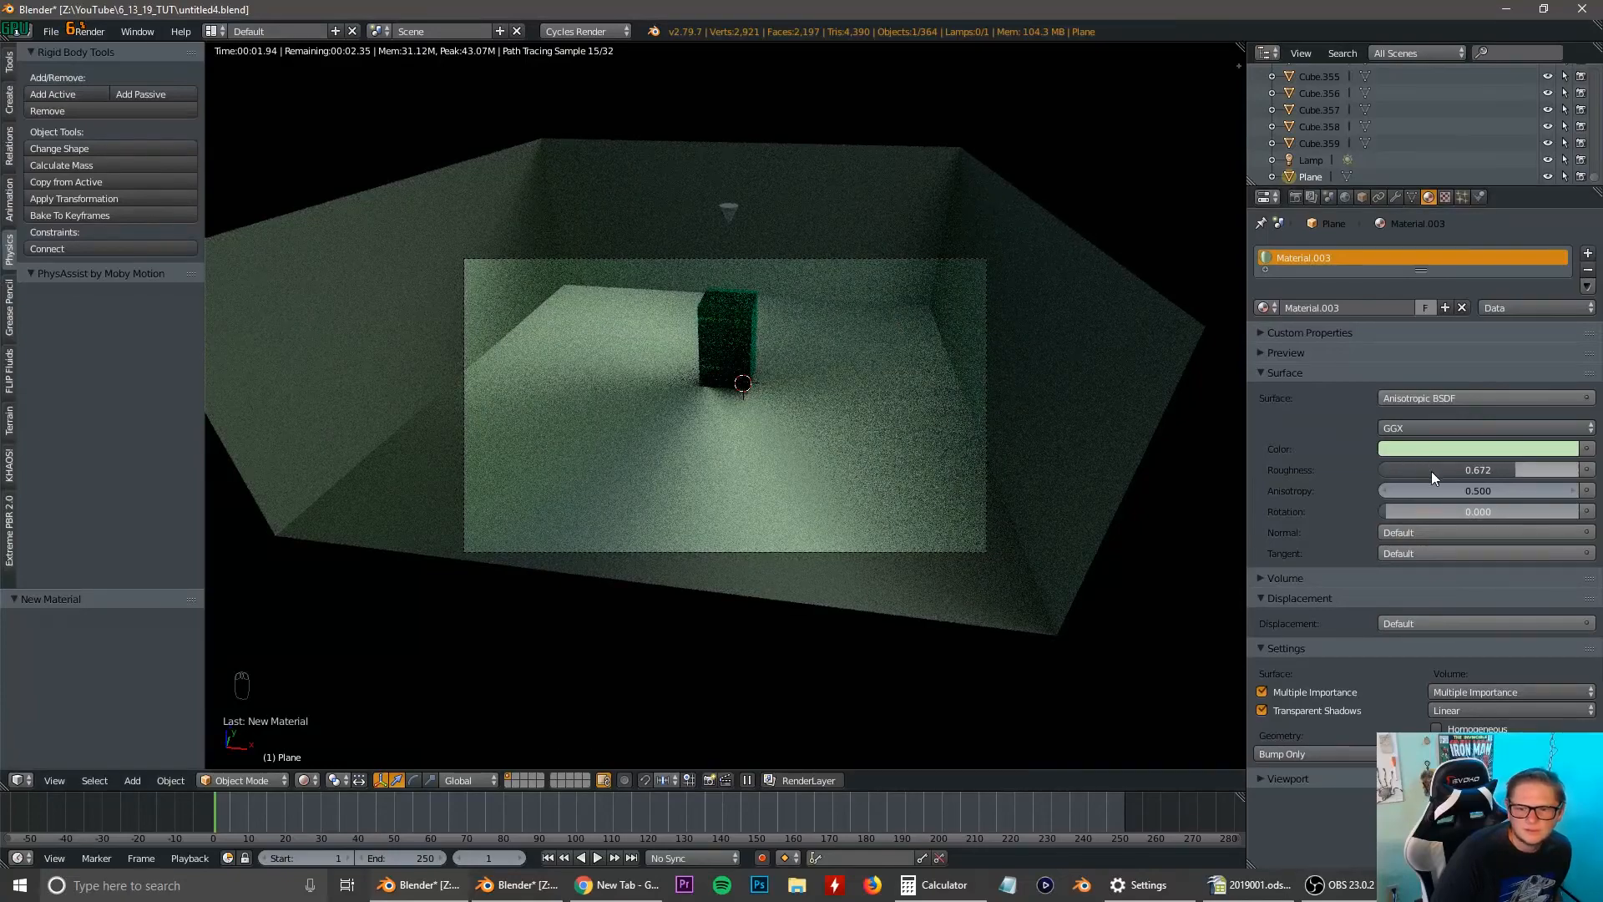
drag(1422, 488, 1308, 491)
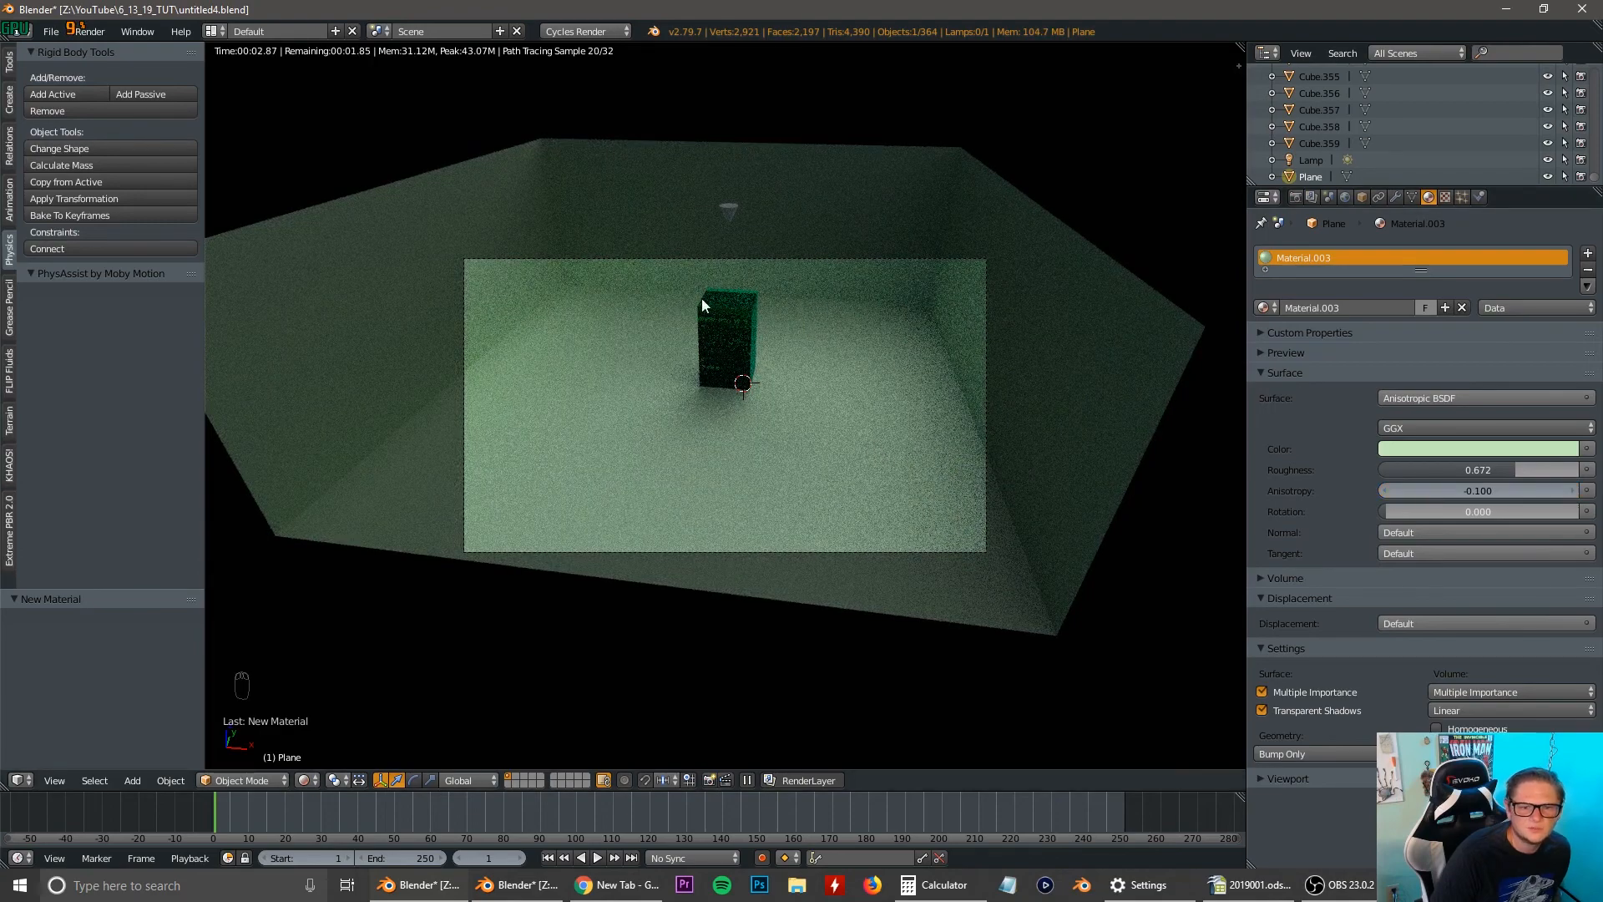
Select the cone above the tower, return to solid shading and give the cone a new Principled BSDF material.
scroll(739, 187, up, 2)
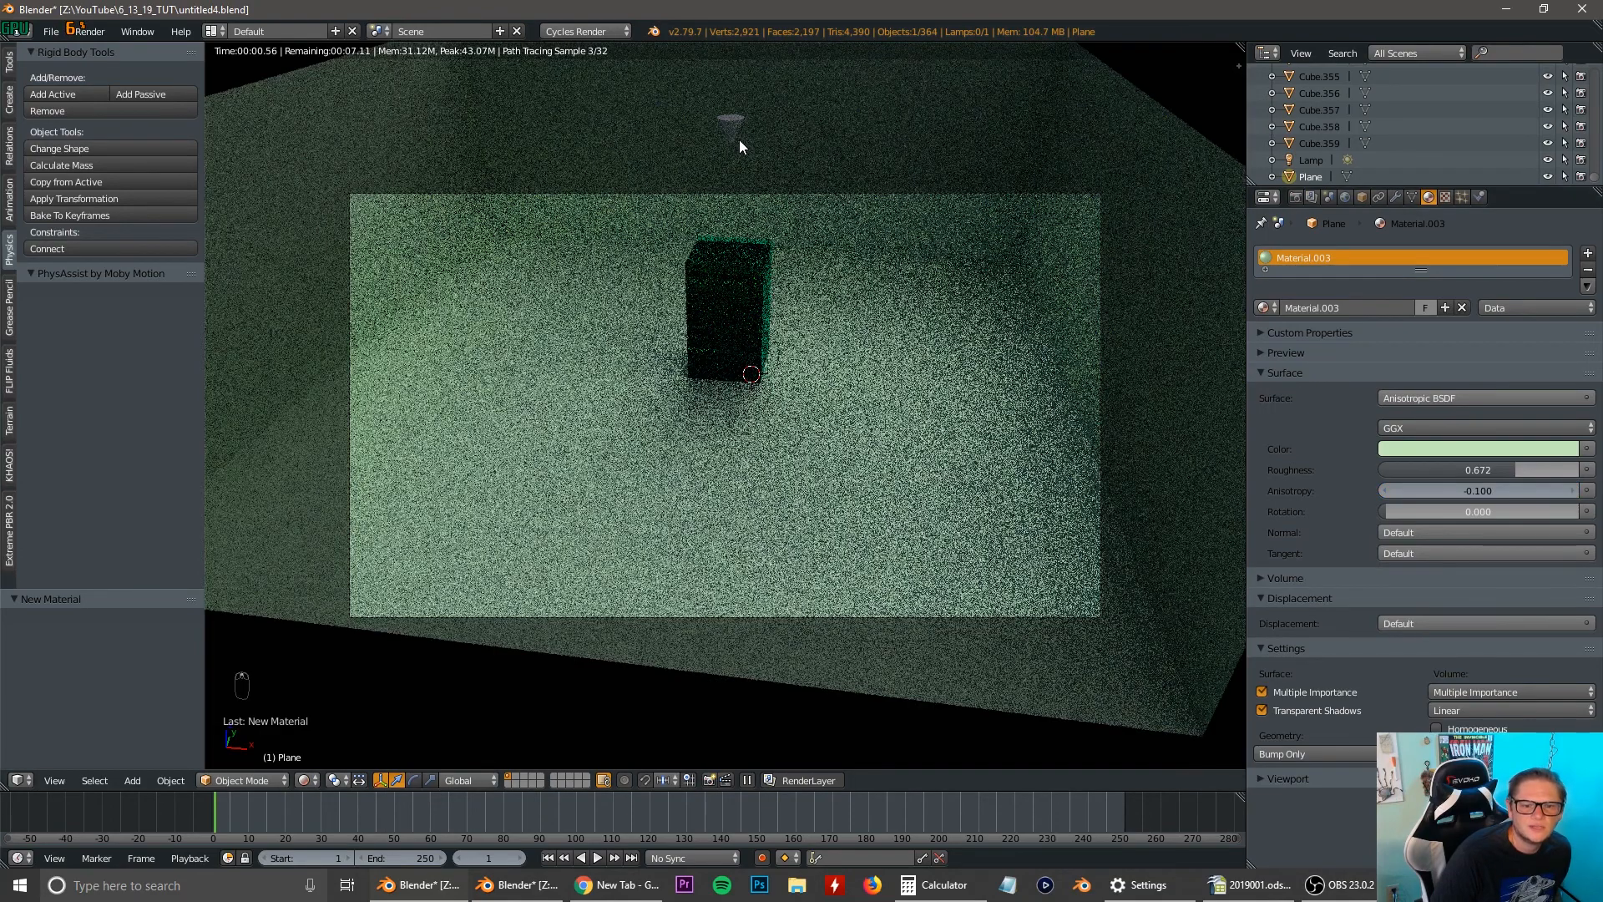
right_click(733, 122)
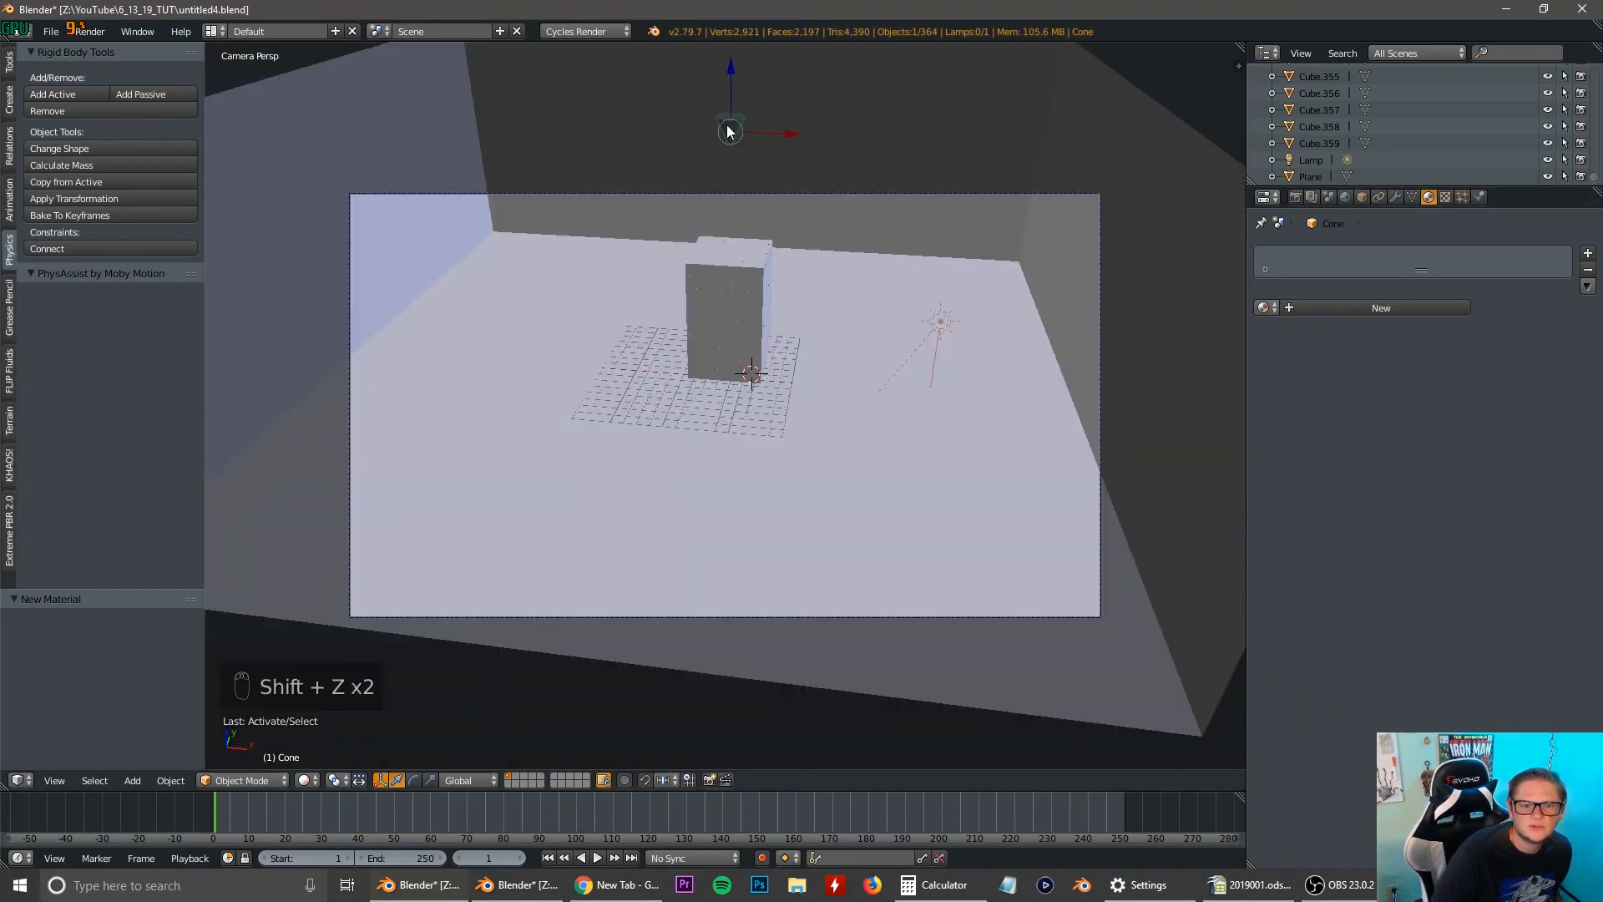
click(1374, 308)
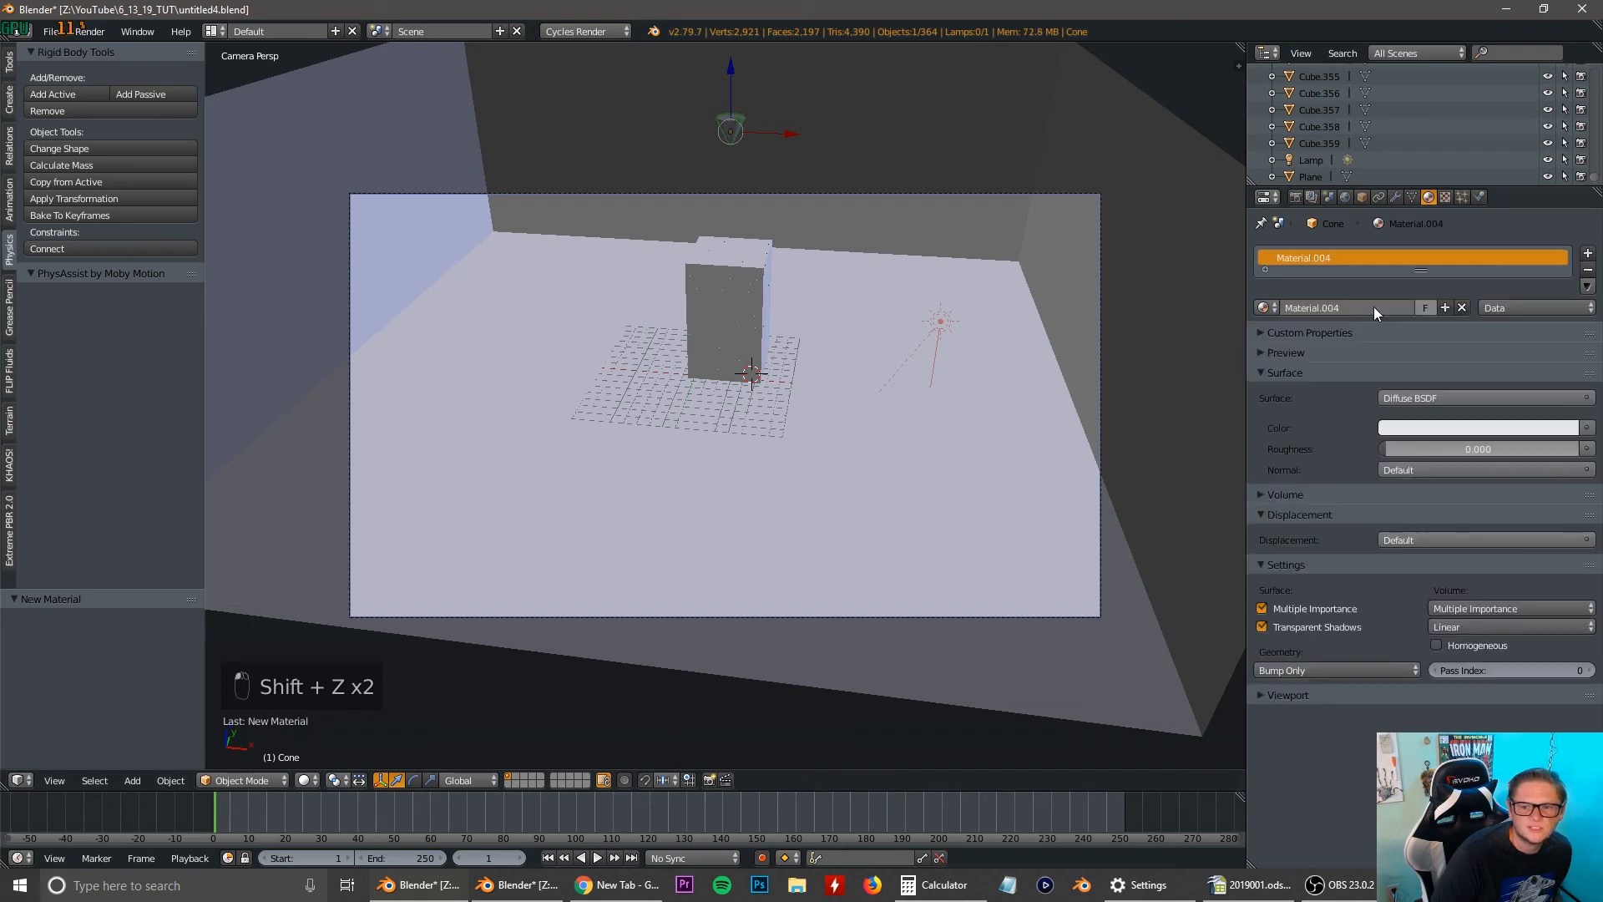
click(1468, 399)
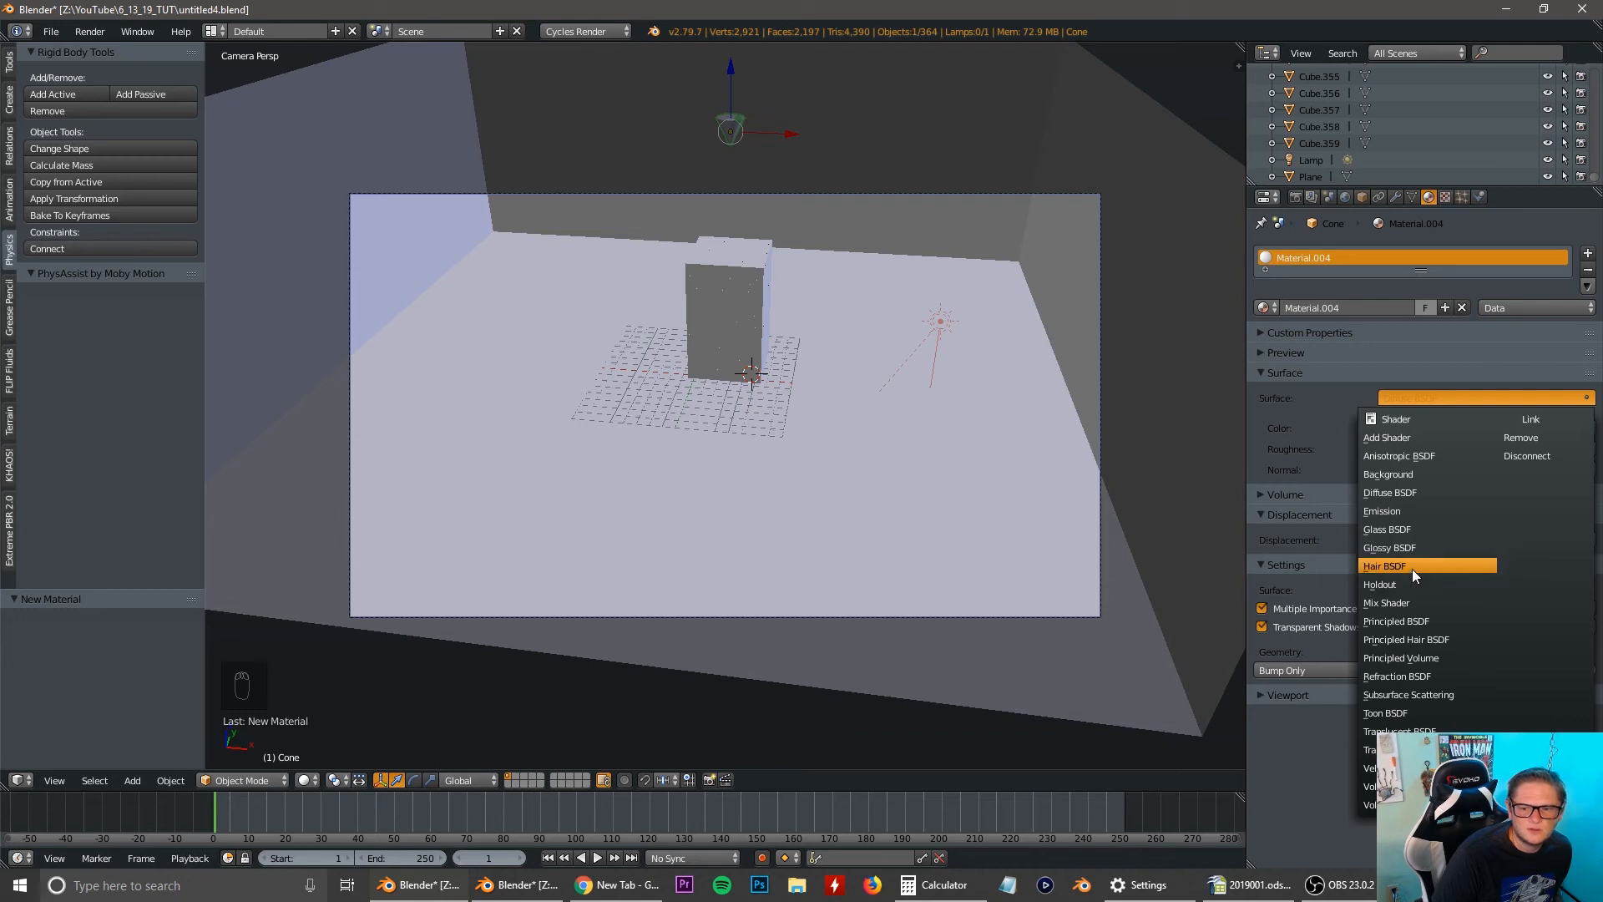
click(1428, 621)
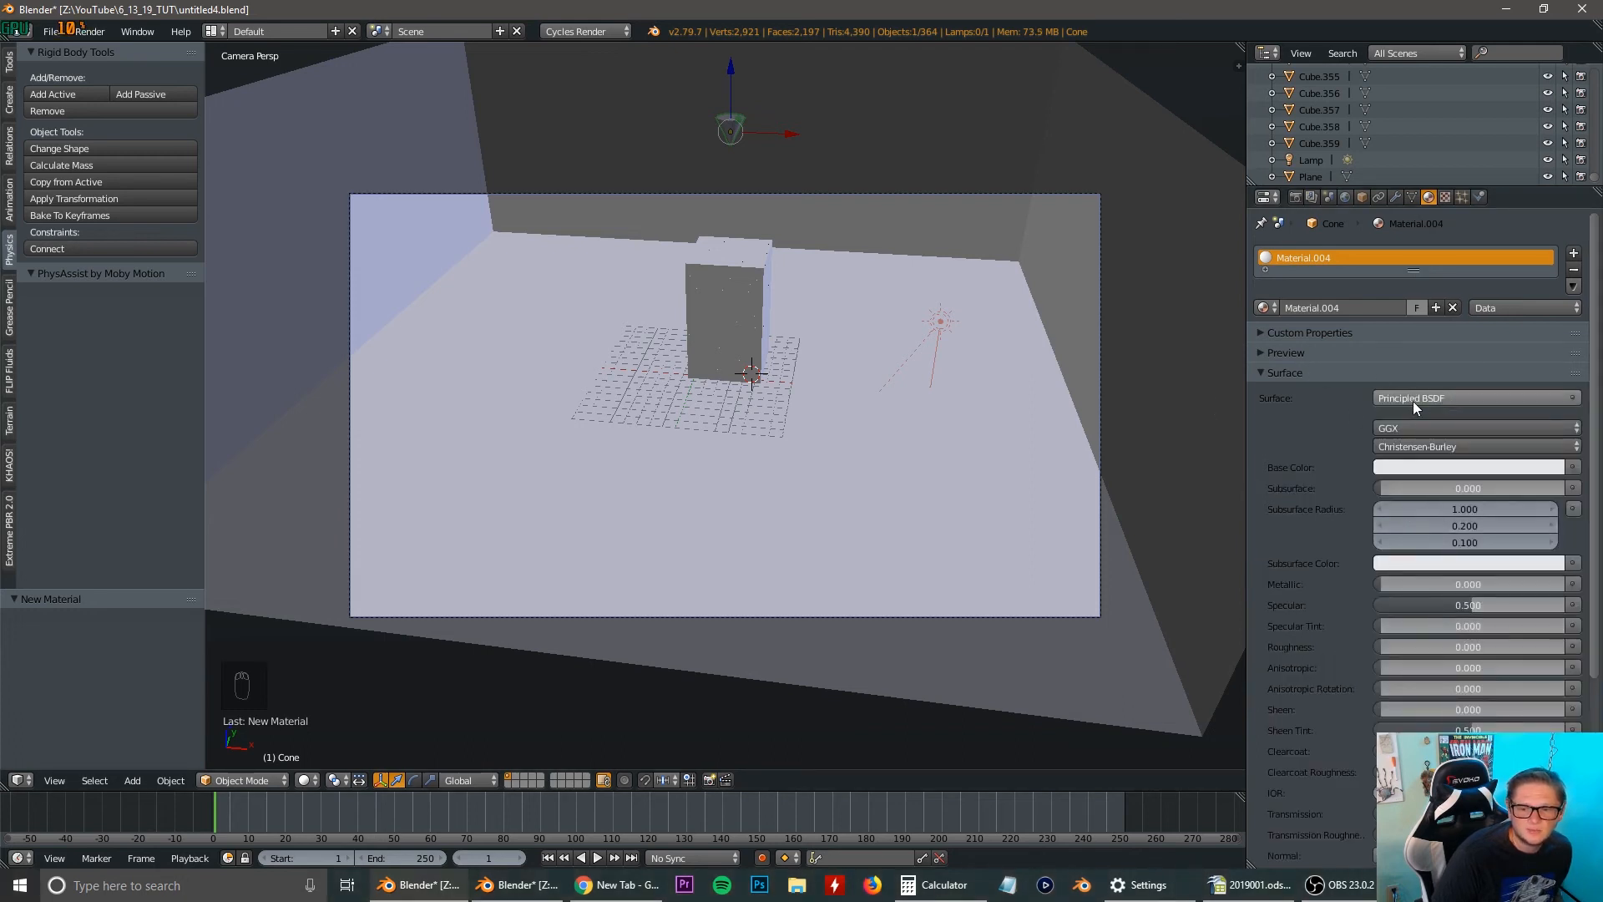
scroll(1420, 403, down, 3)
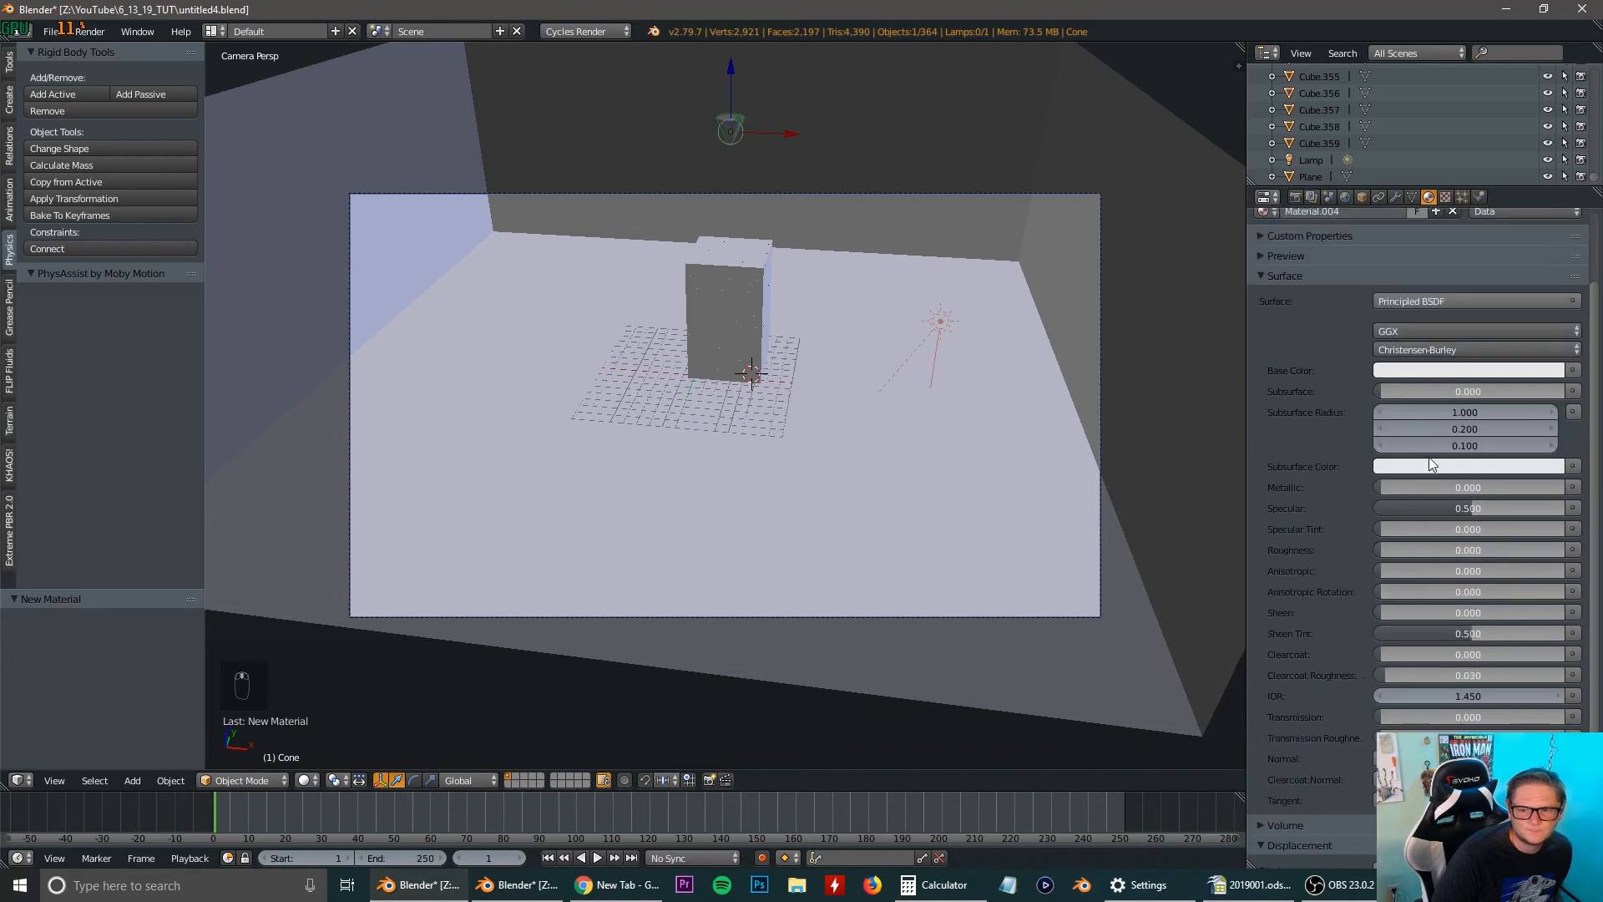
scroll(1385, 498, down, 2)
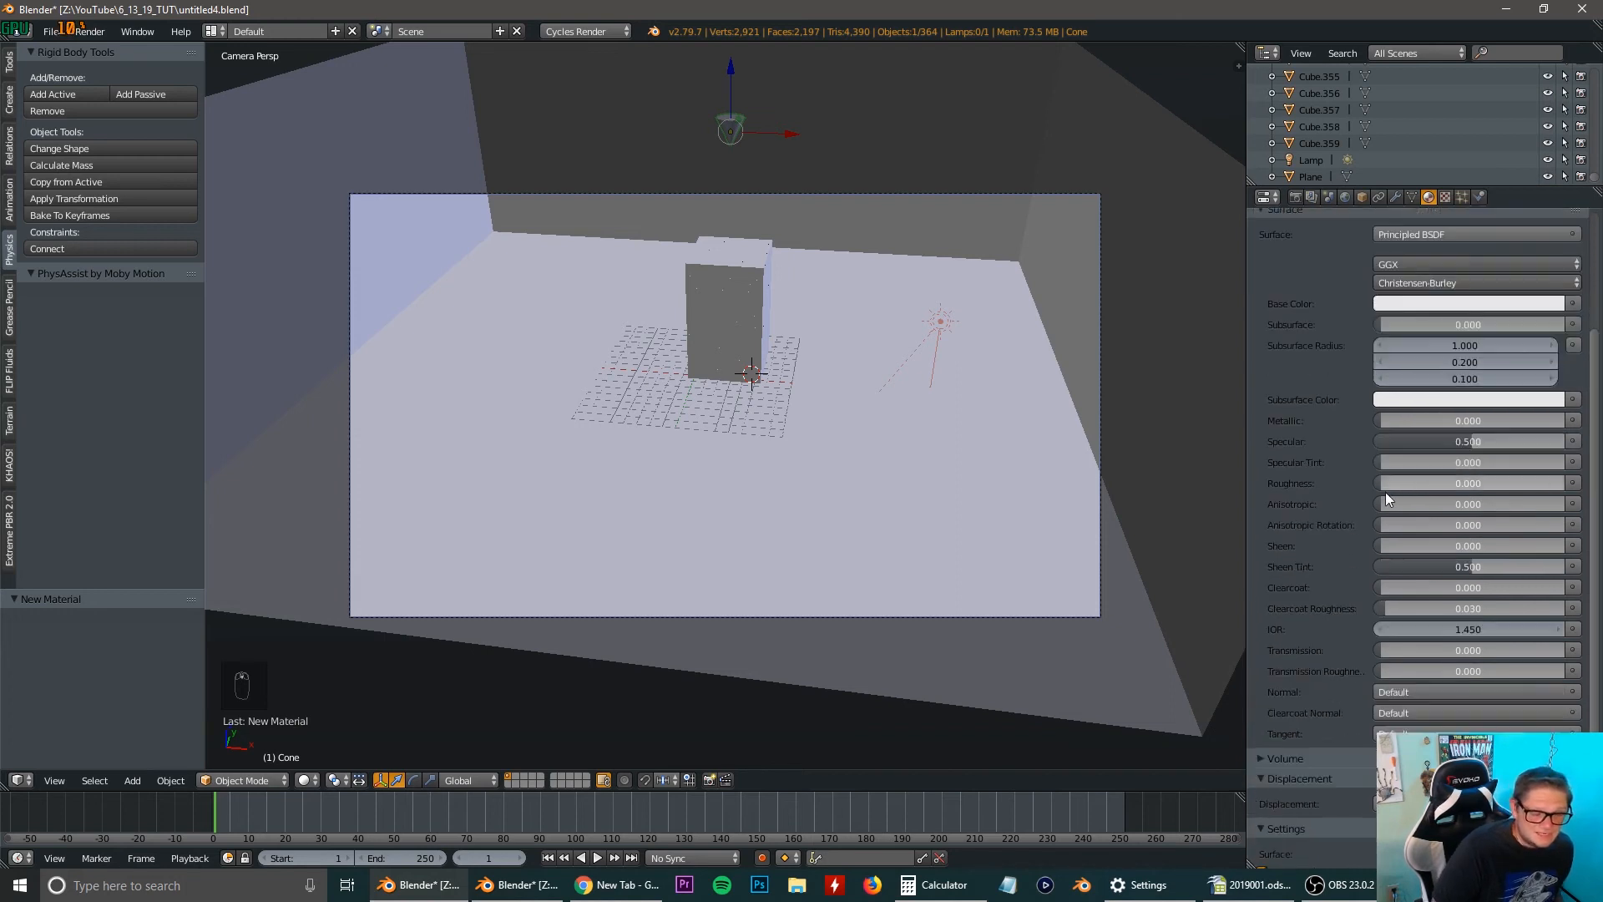
Set the cone material's transmission to 1.000.
scroll(1386, 497, down, 3)
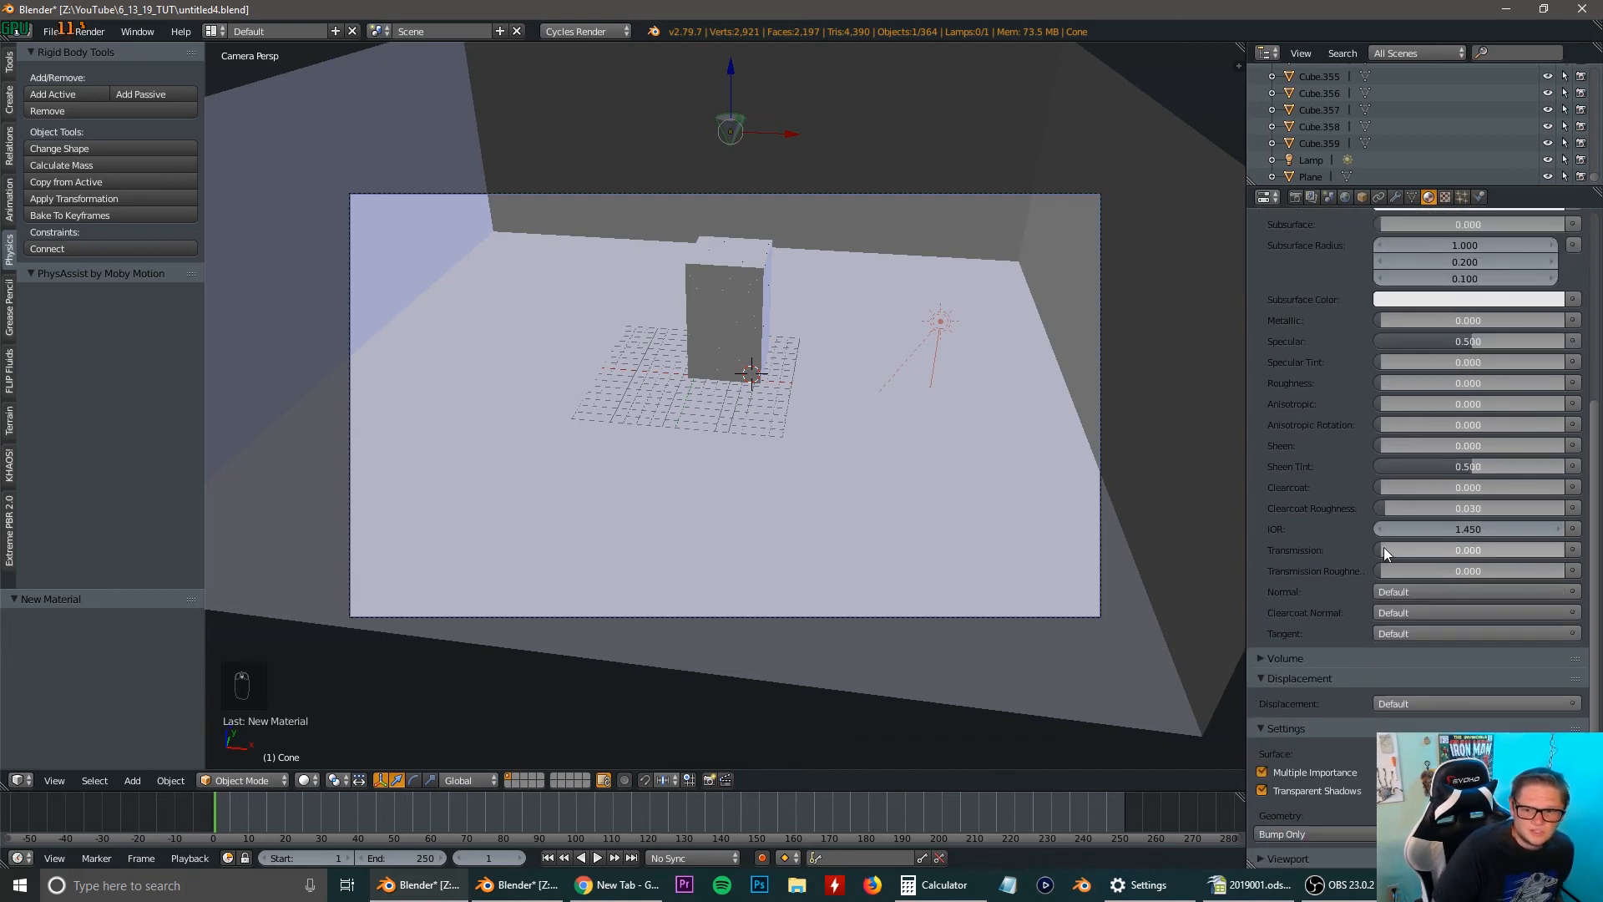
drag(1384, 550, 1568, 549)
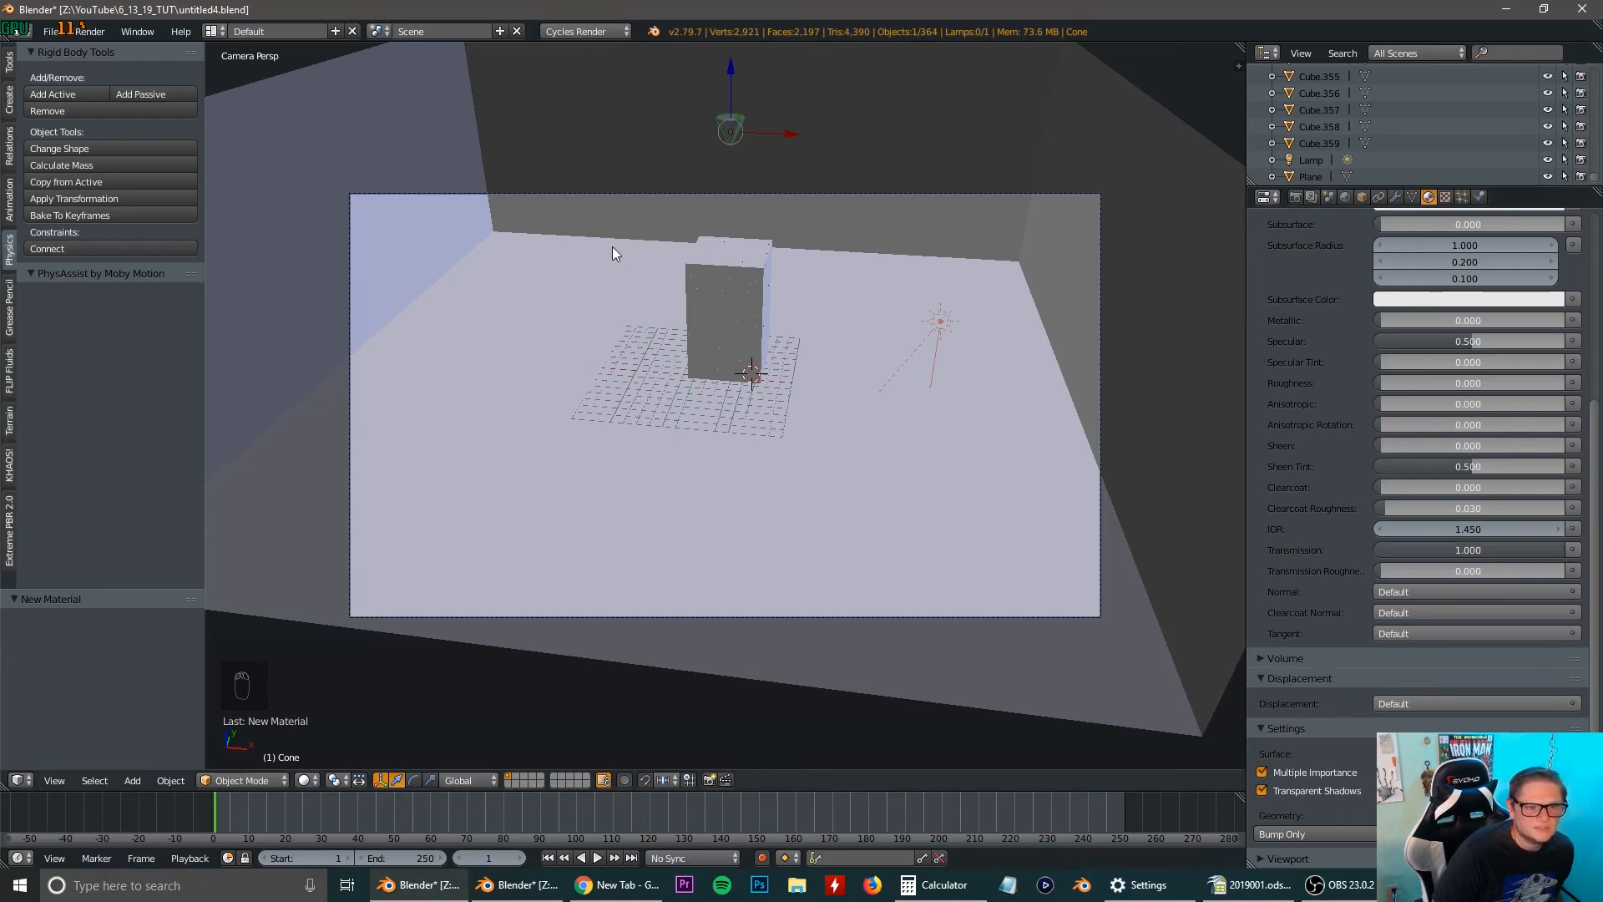
Split the 3D viewport into two side-by-side views, switch one to rendered shading and frame the cone above the tower in it.
drag(1238, 65, 683, 183)
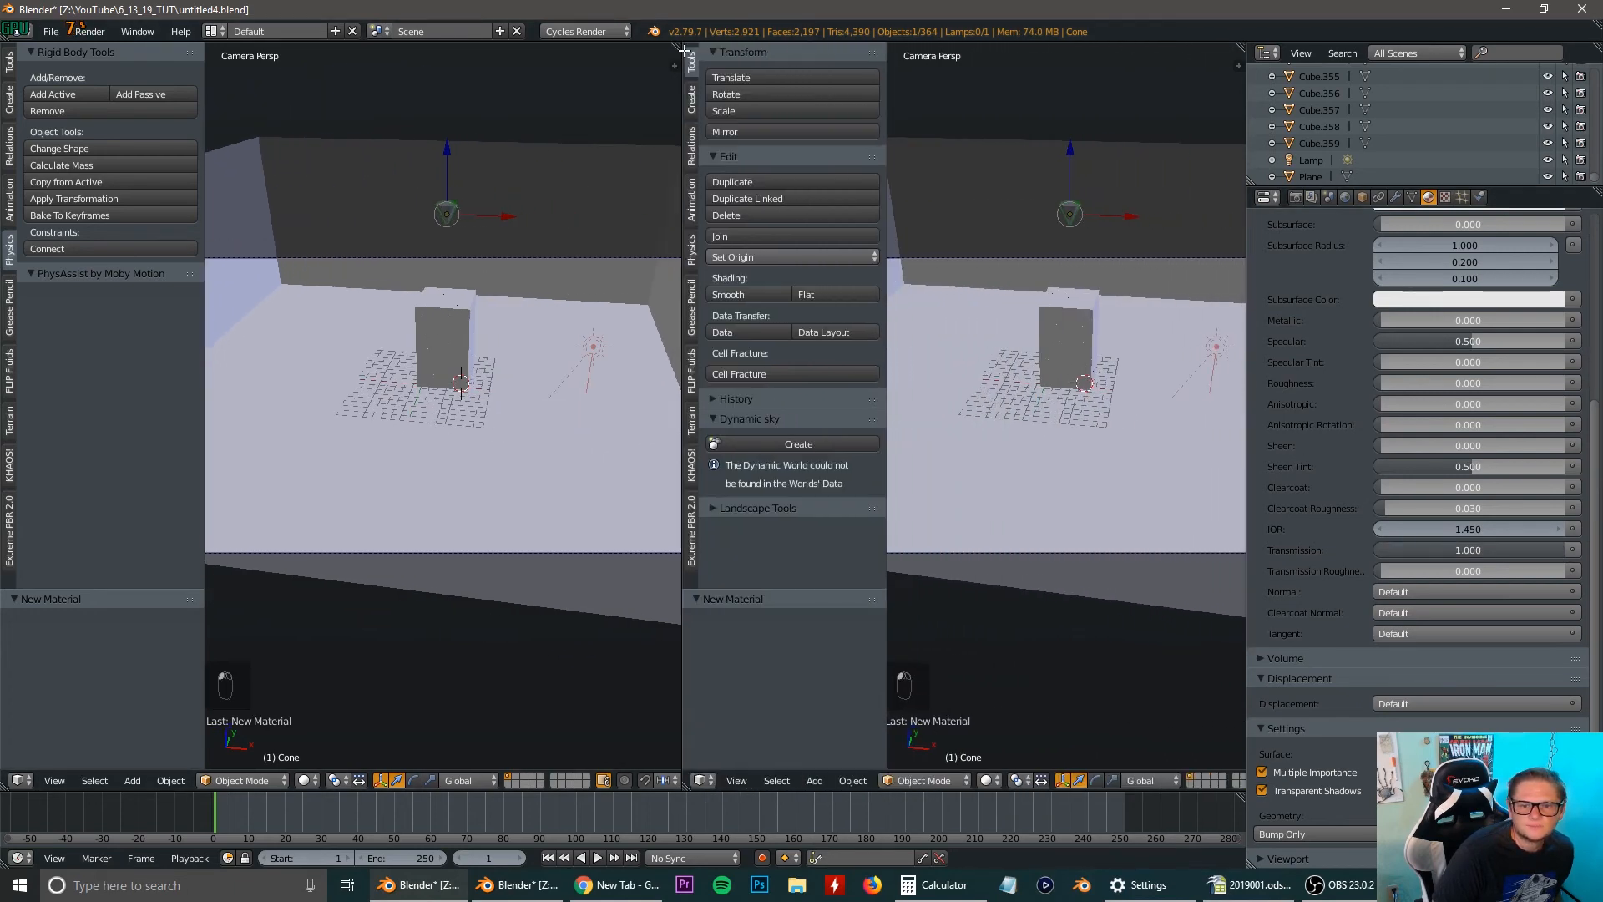
key(shift+z)
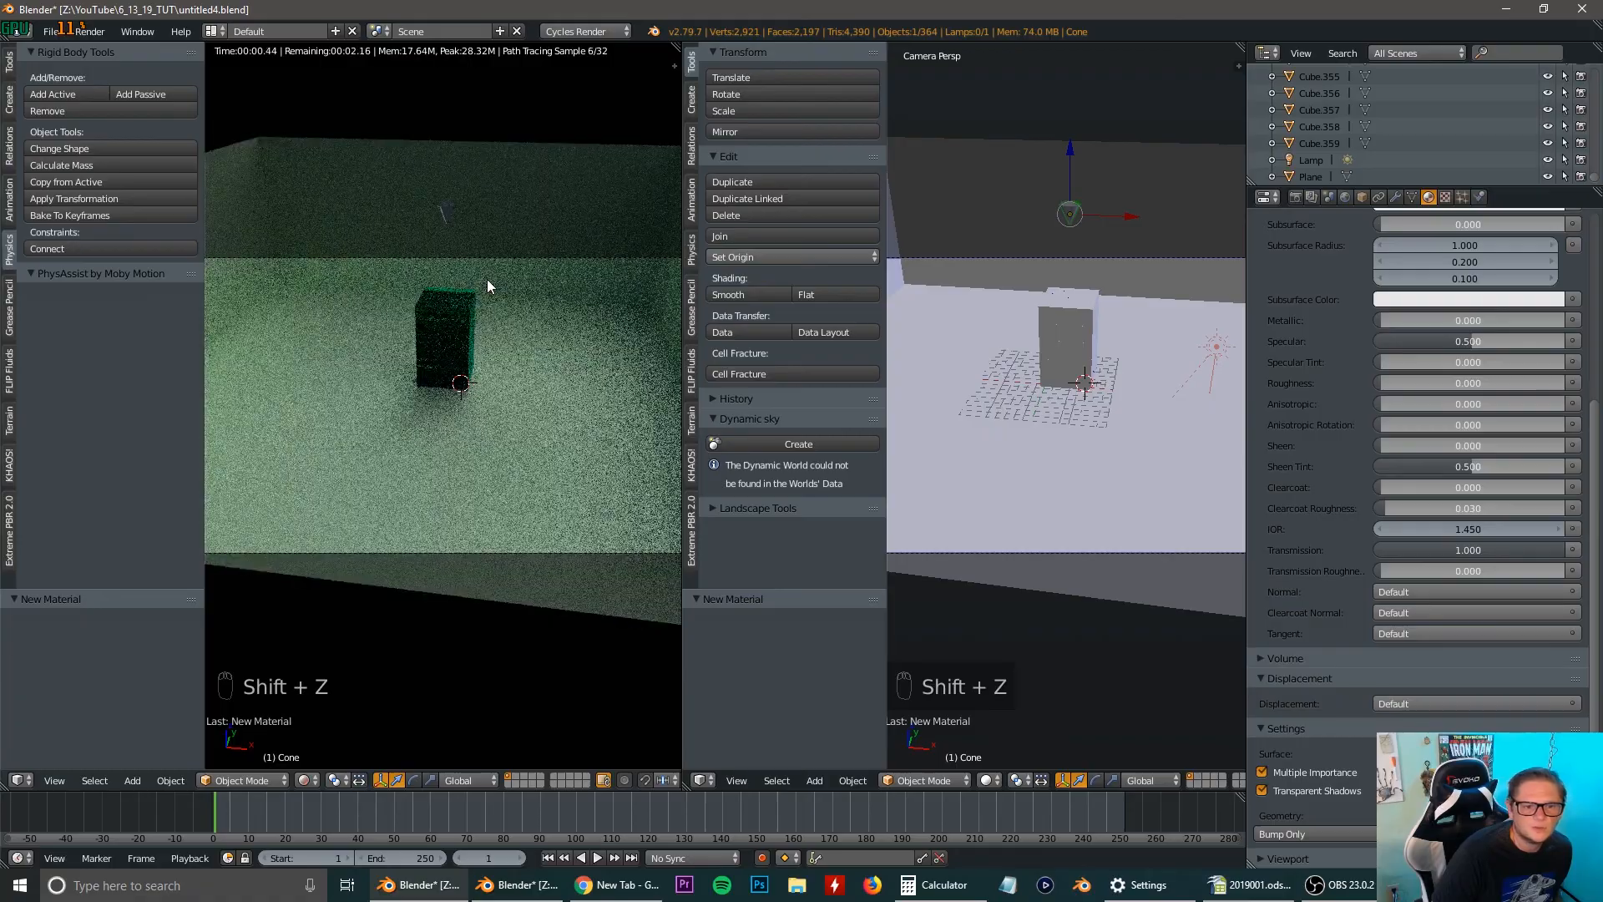
scroll(487, 280, down, 6)
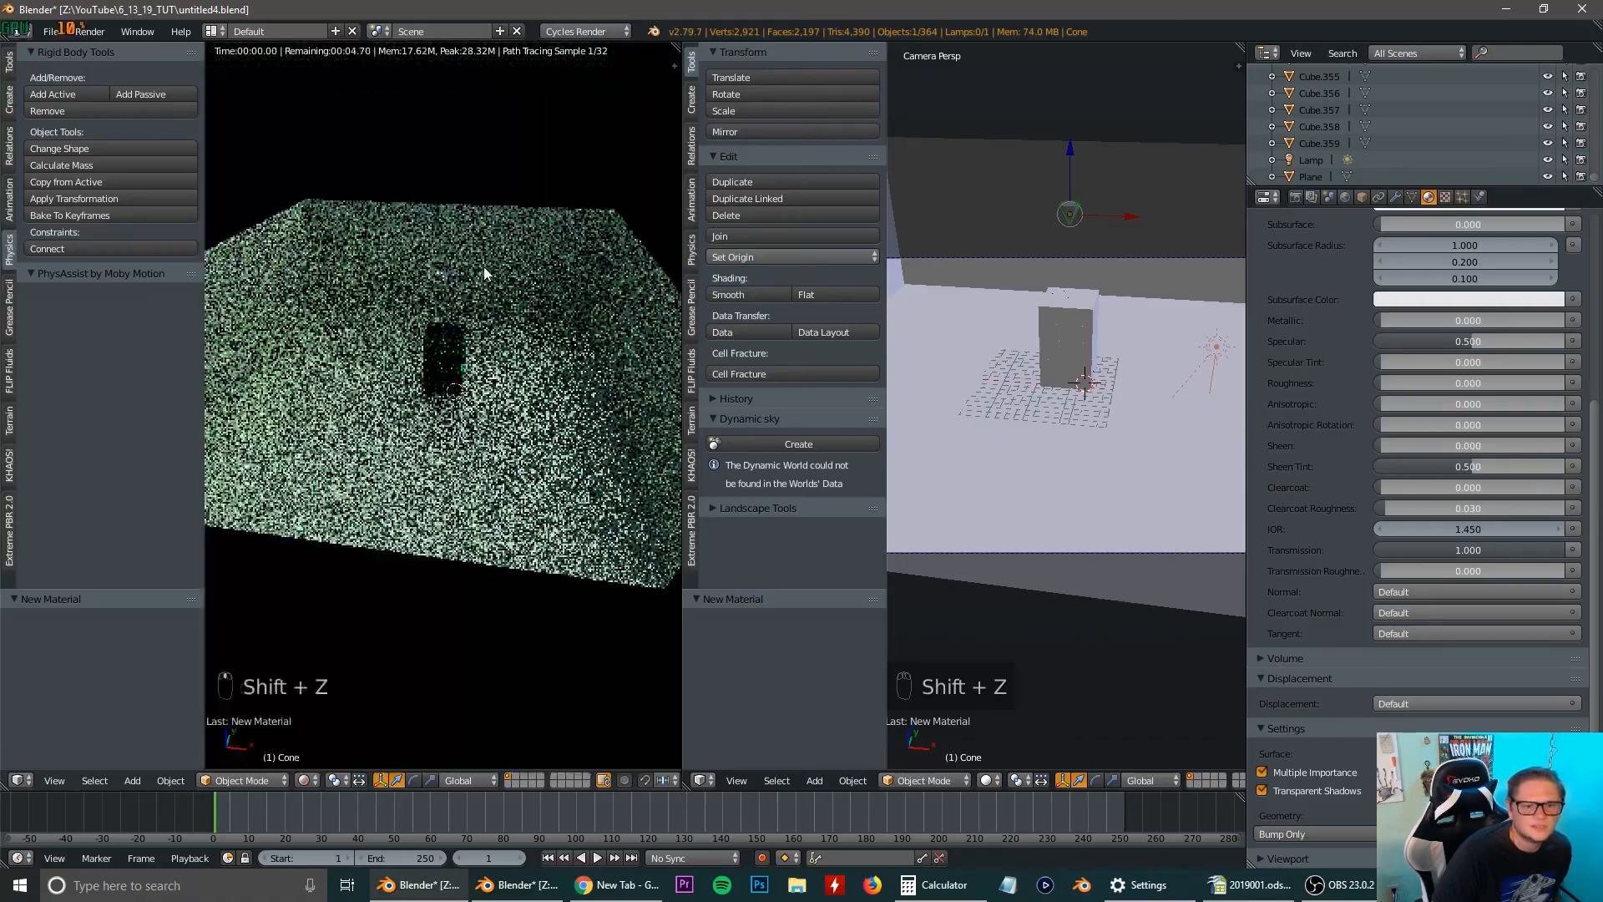
scroll(487, 288, up, 6)
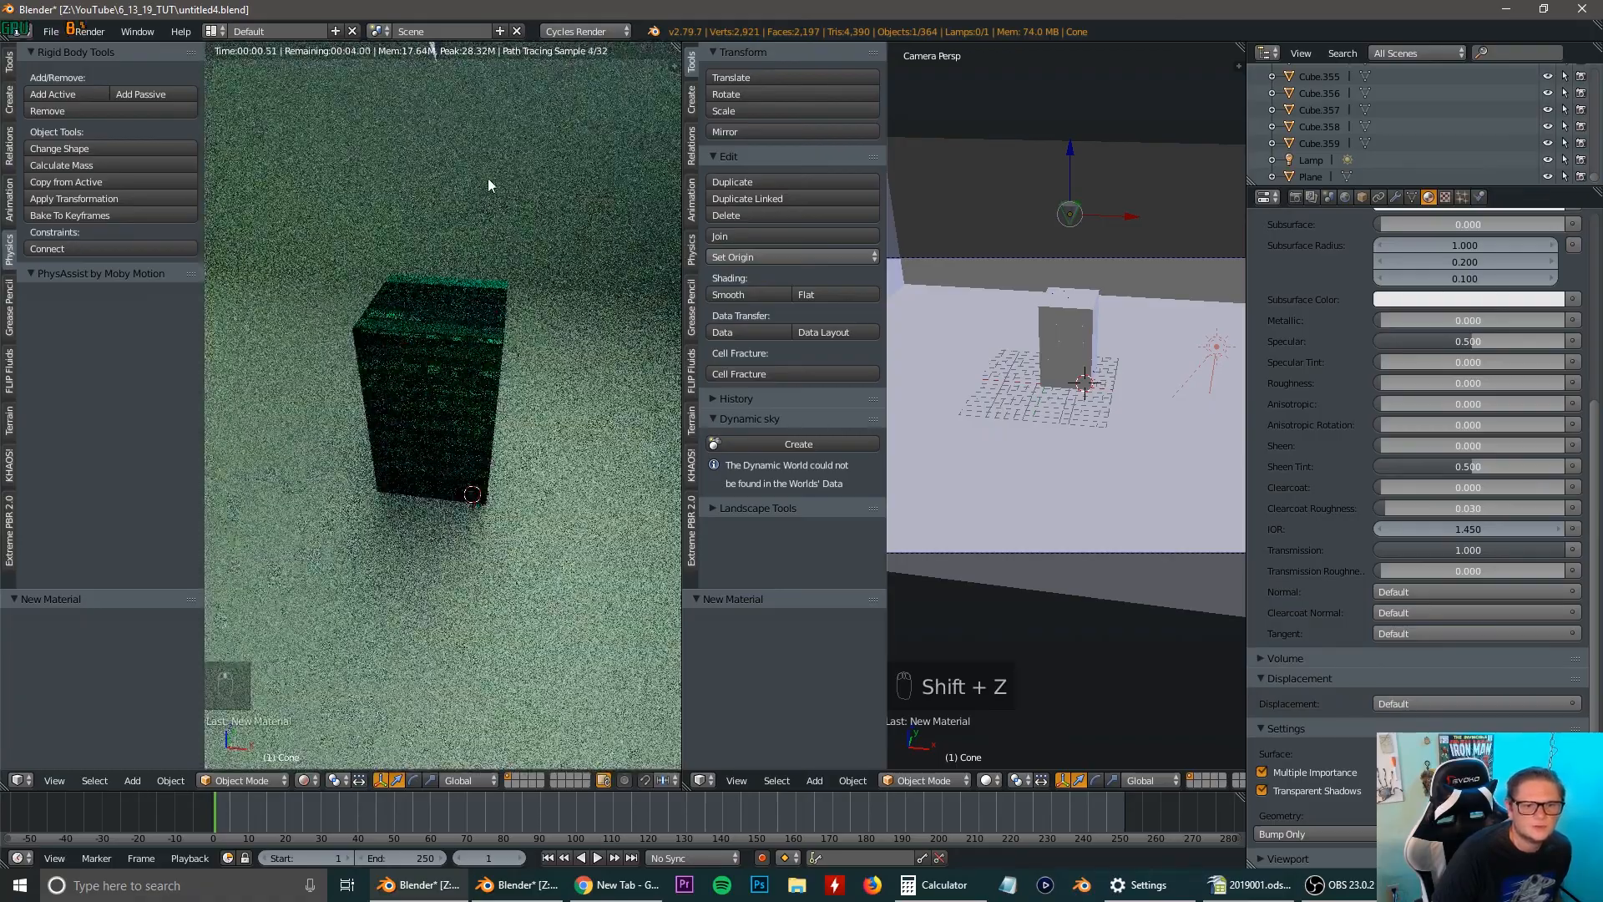
middle_drag(495, 287, 501, 319)
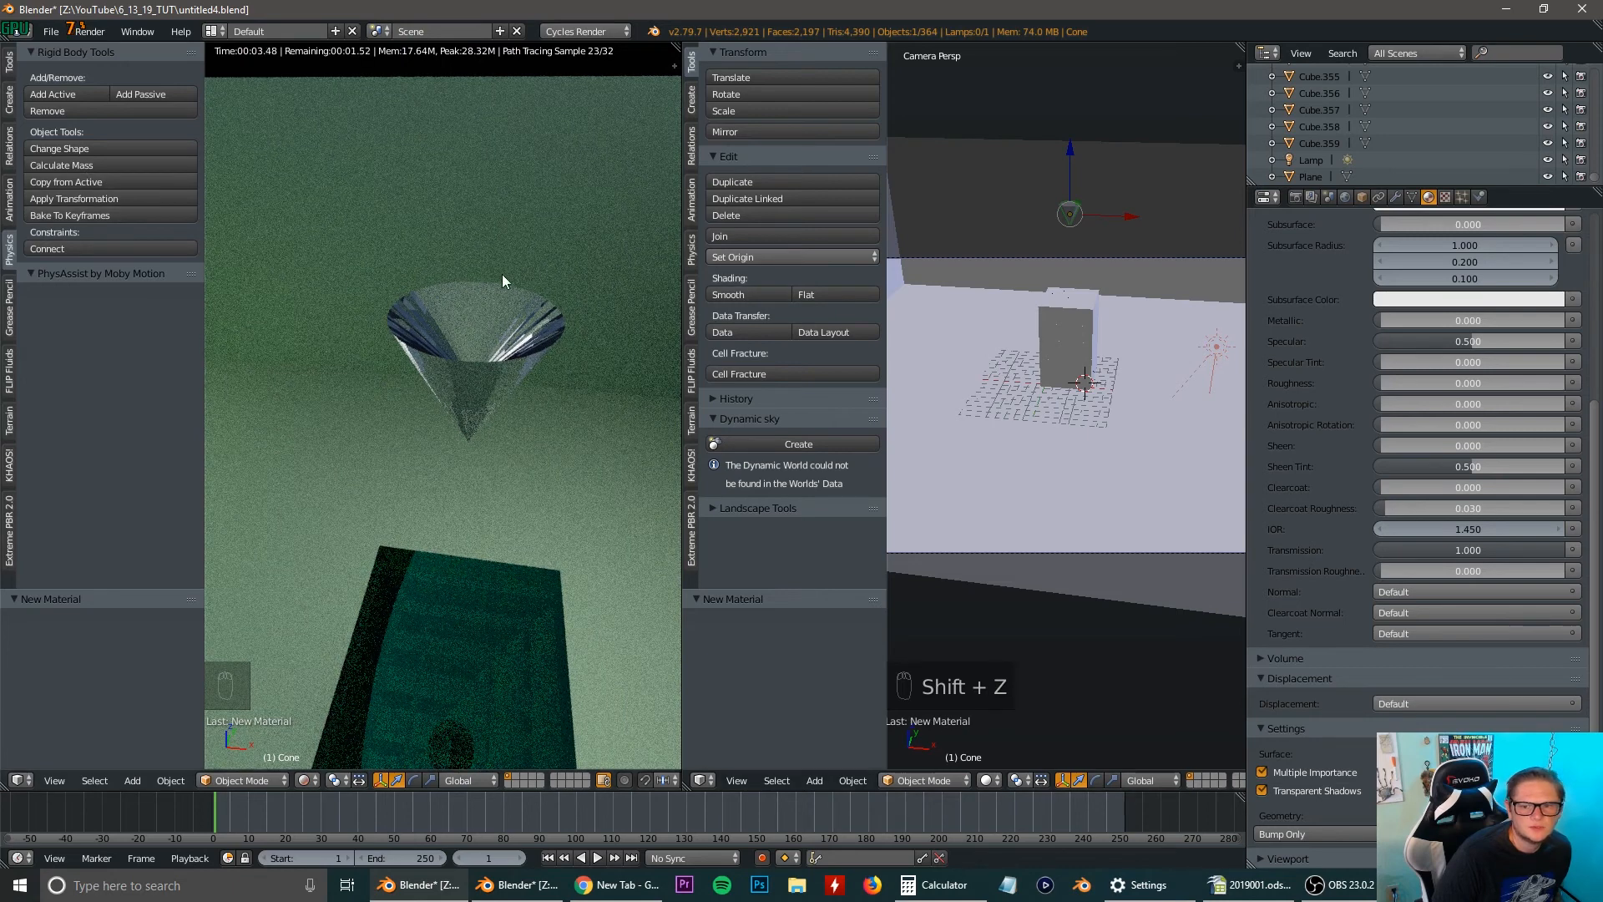
Add a Subdivision Surface modifier to the cone.
click(1395, 197)
click(1381, 253)
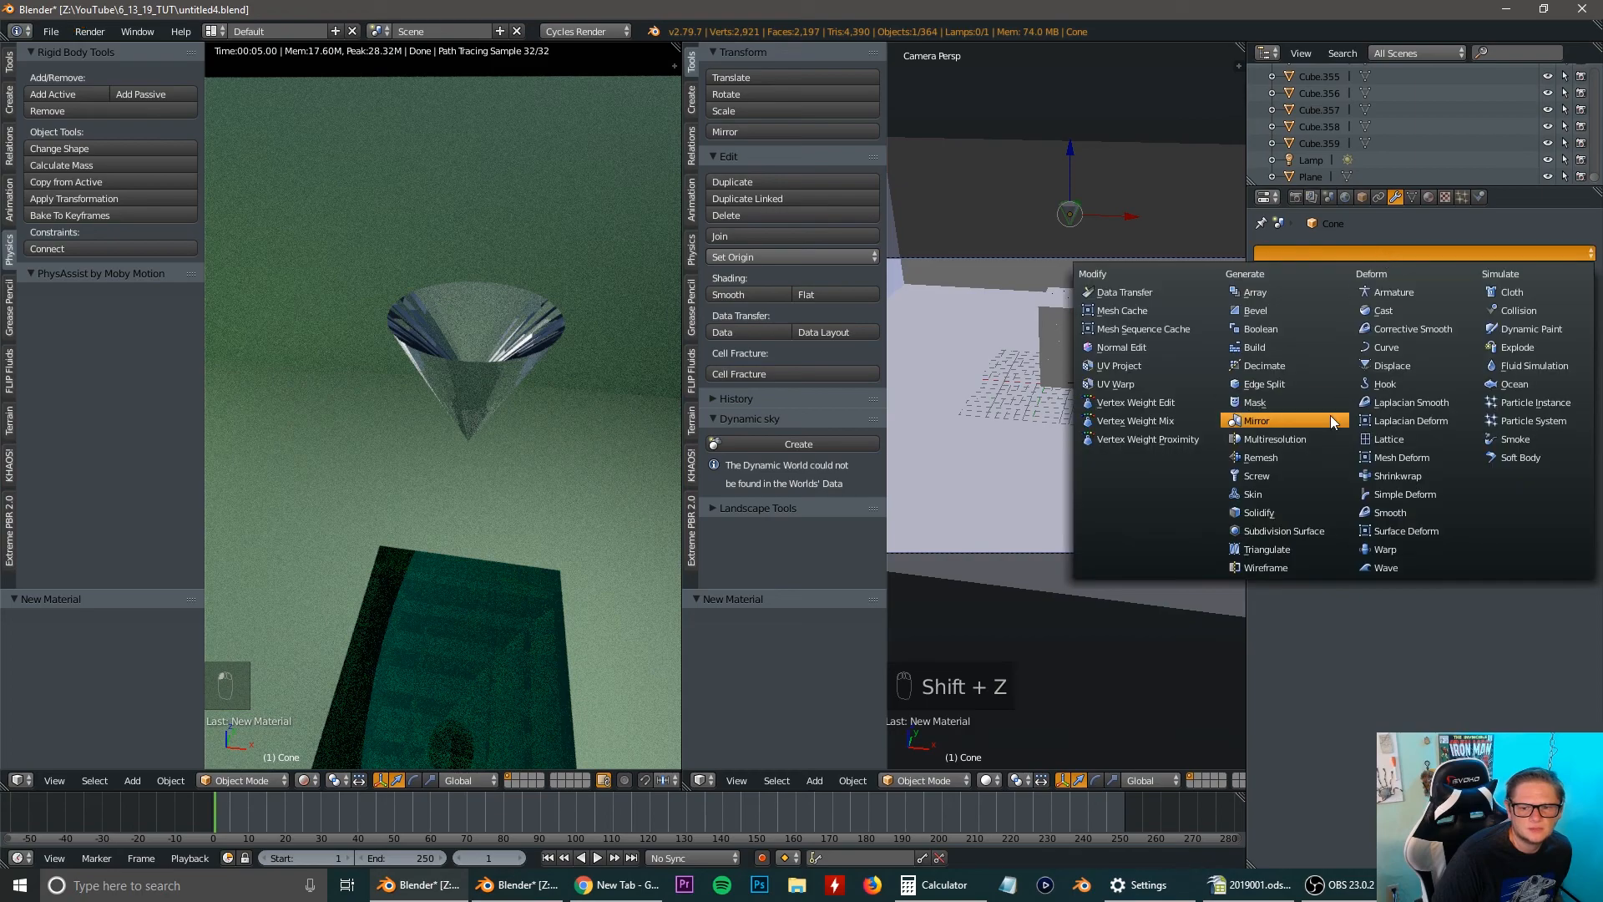
click(1295, 531)
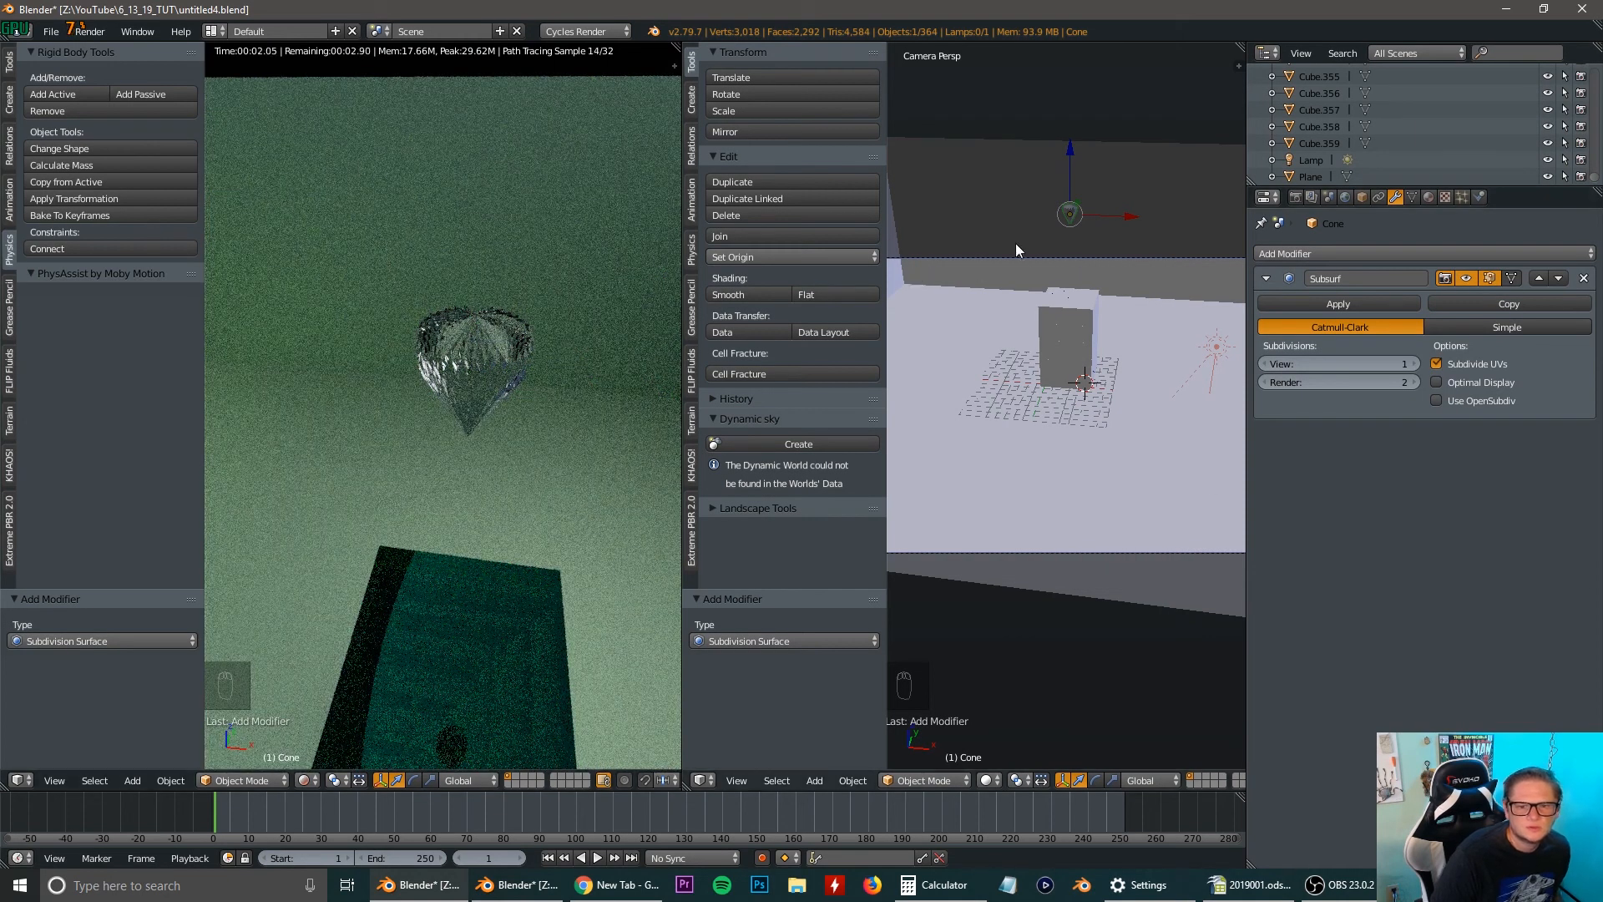
scroll(1086, 237, up, 4)
scroll(1065, 384, up, 4)
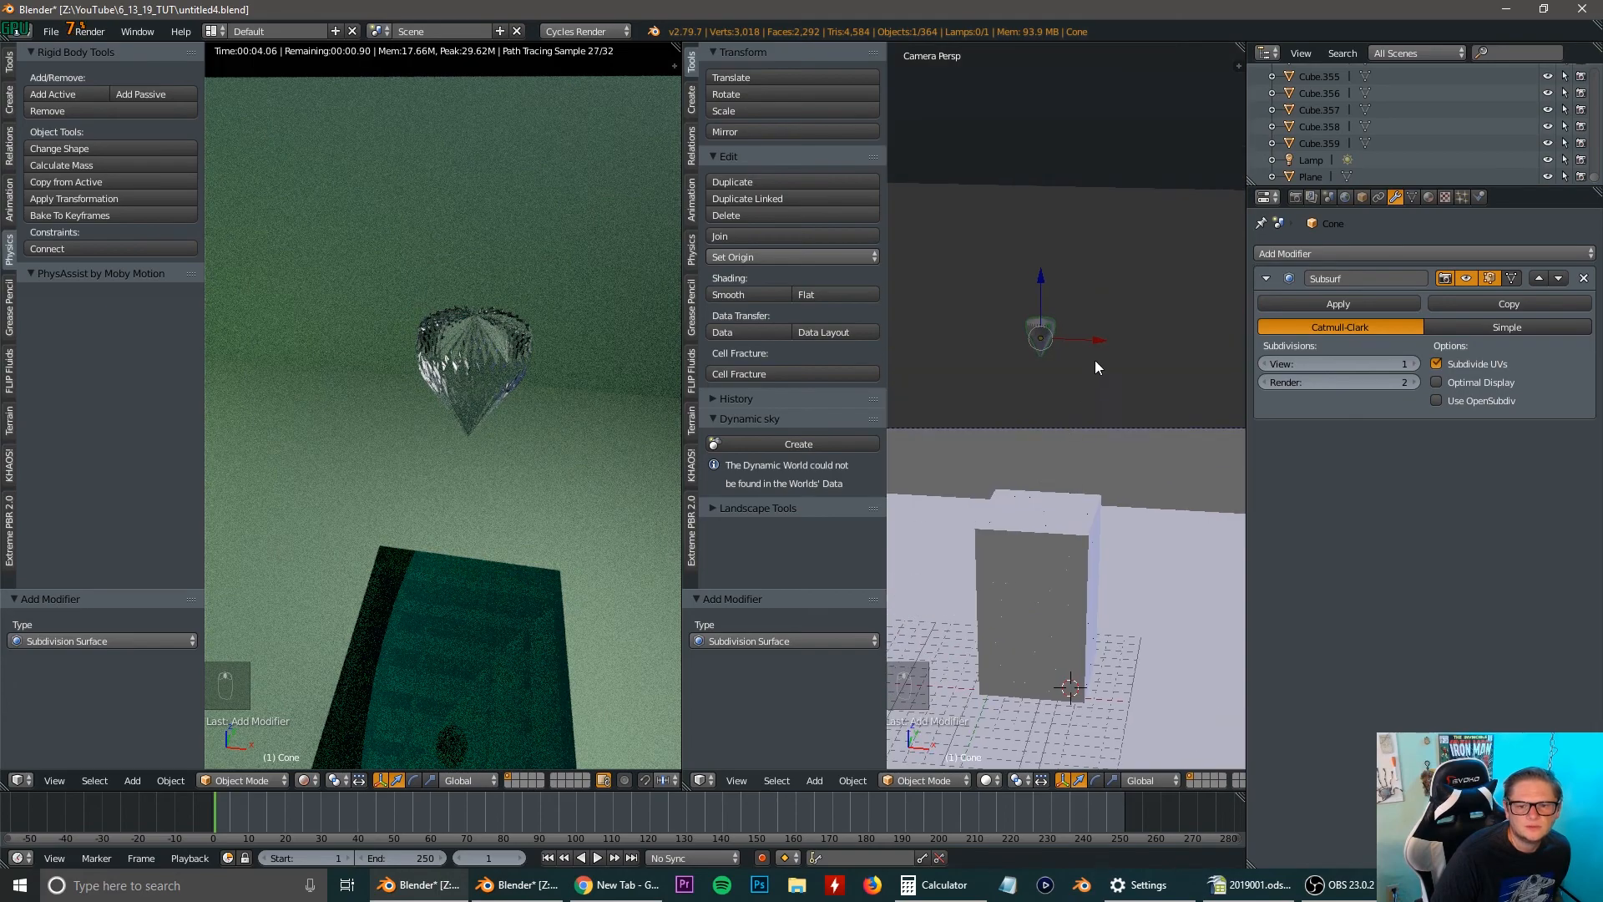
key(Tab)
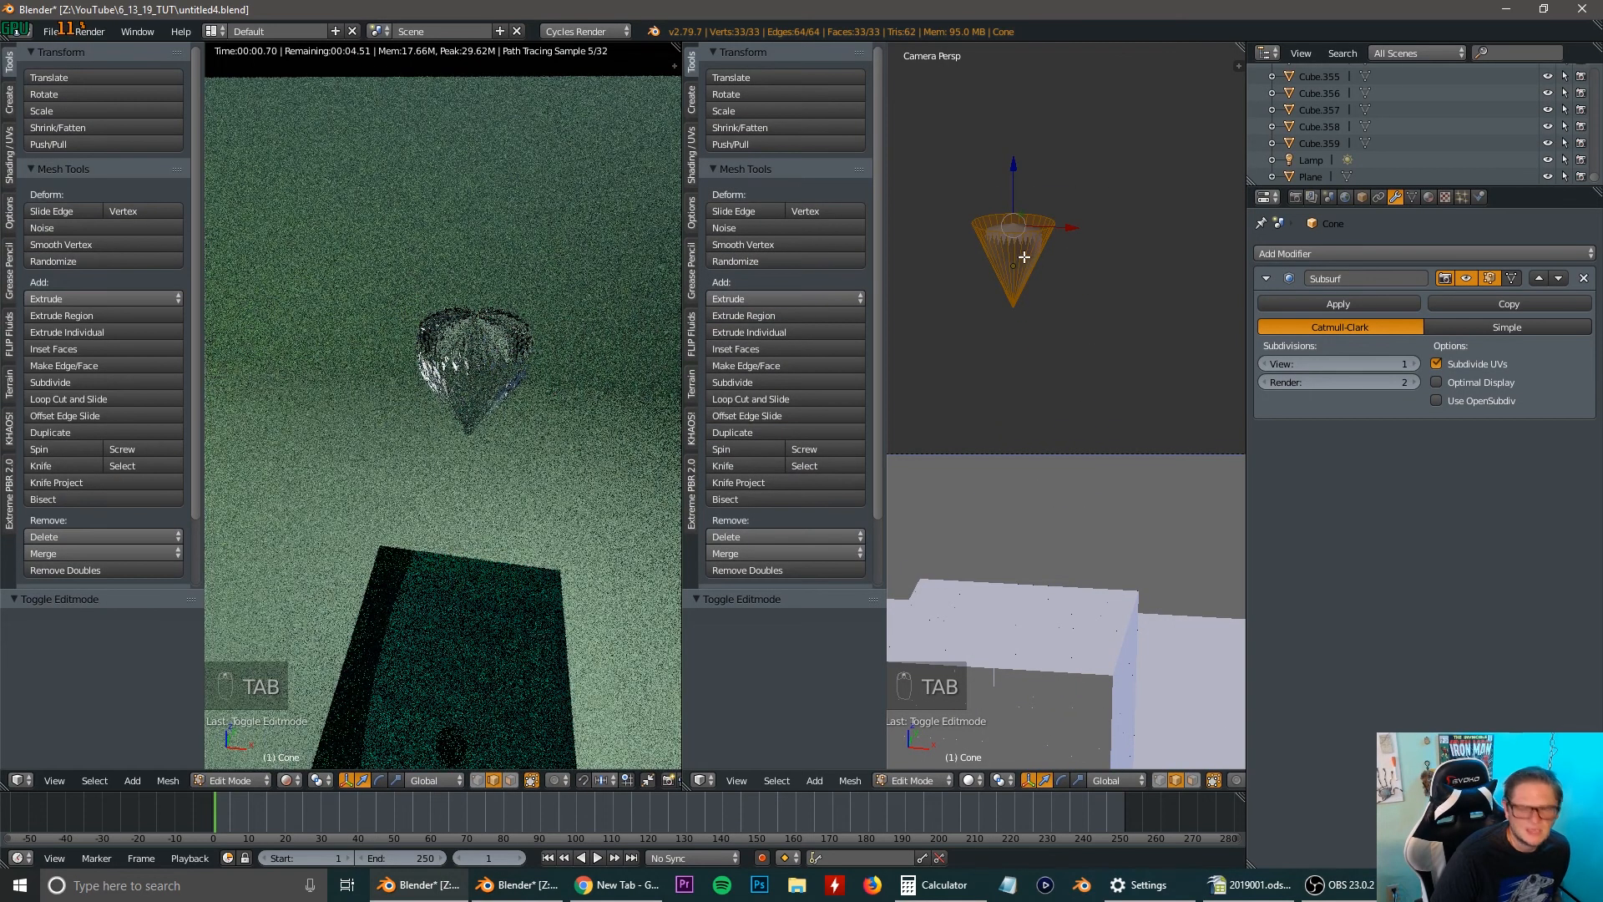
key(ctrl+r)
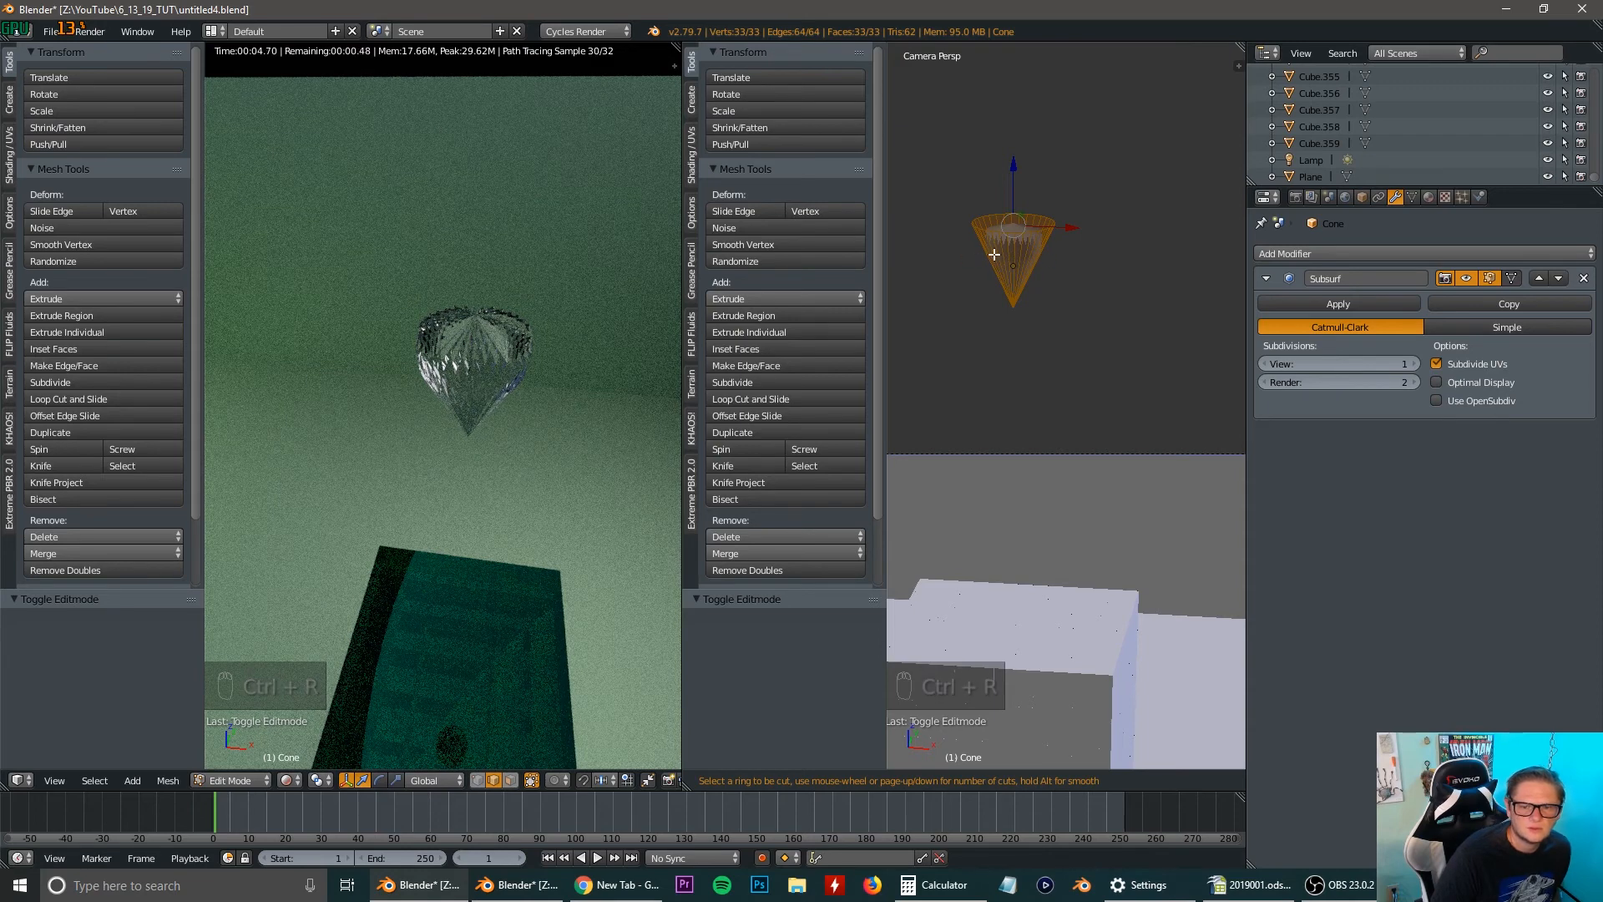
key(Escape)
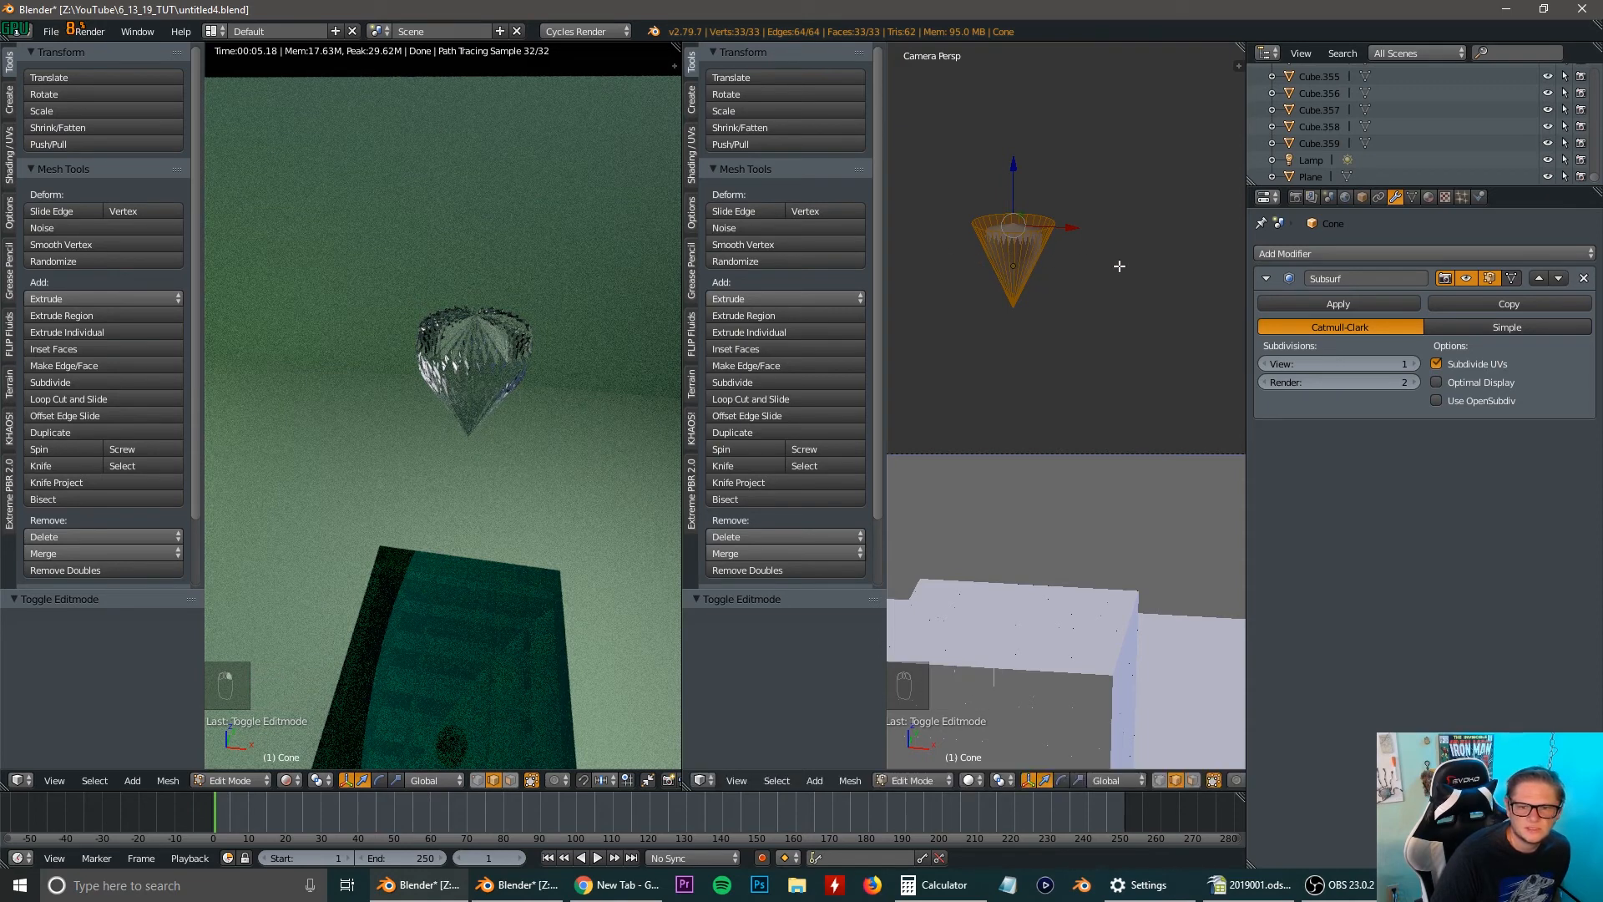
Set the cone's Subdivision Surface view subdivisions to 3 and frame the cone closely in the rendered view.
middle_drag(516, 367, 499, 336)
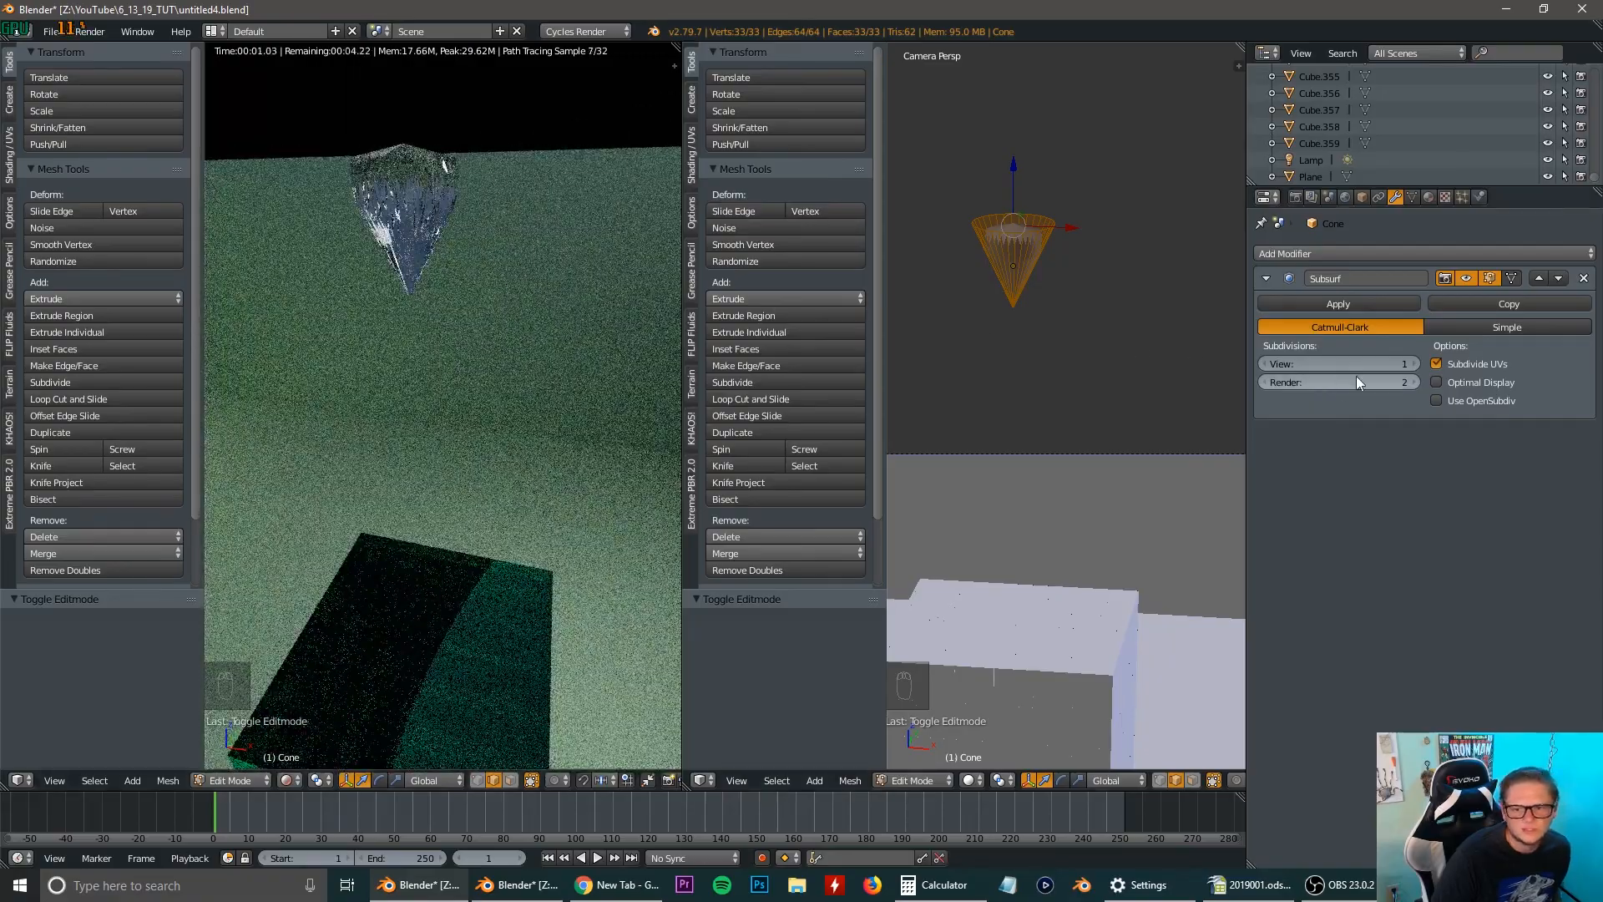
click(1411, 364)
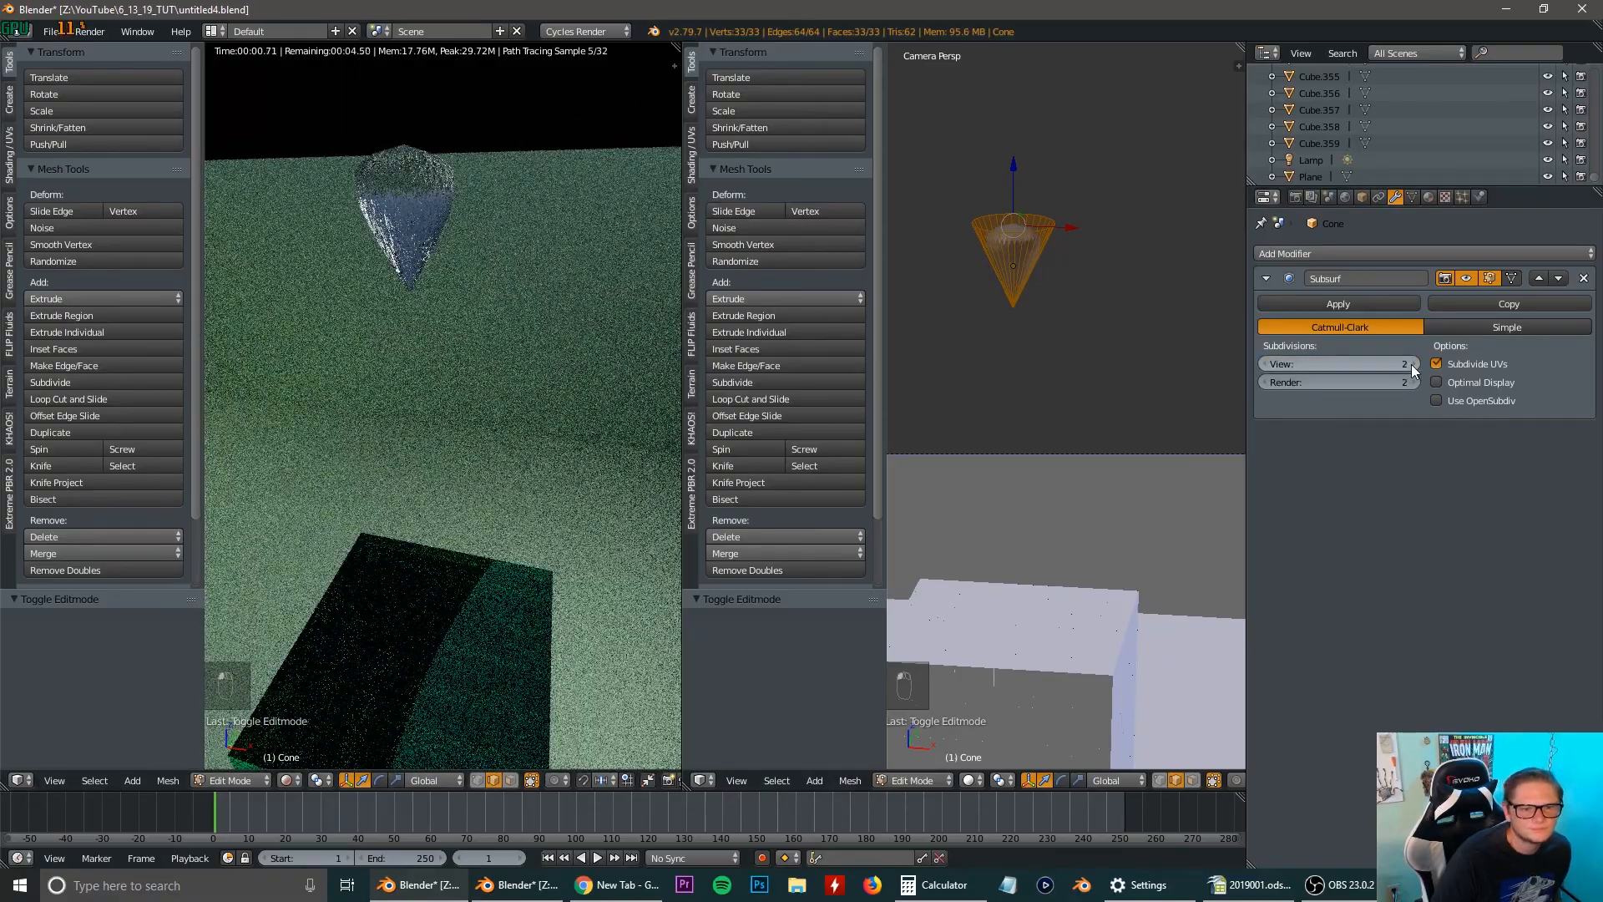
click(1412, 365)
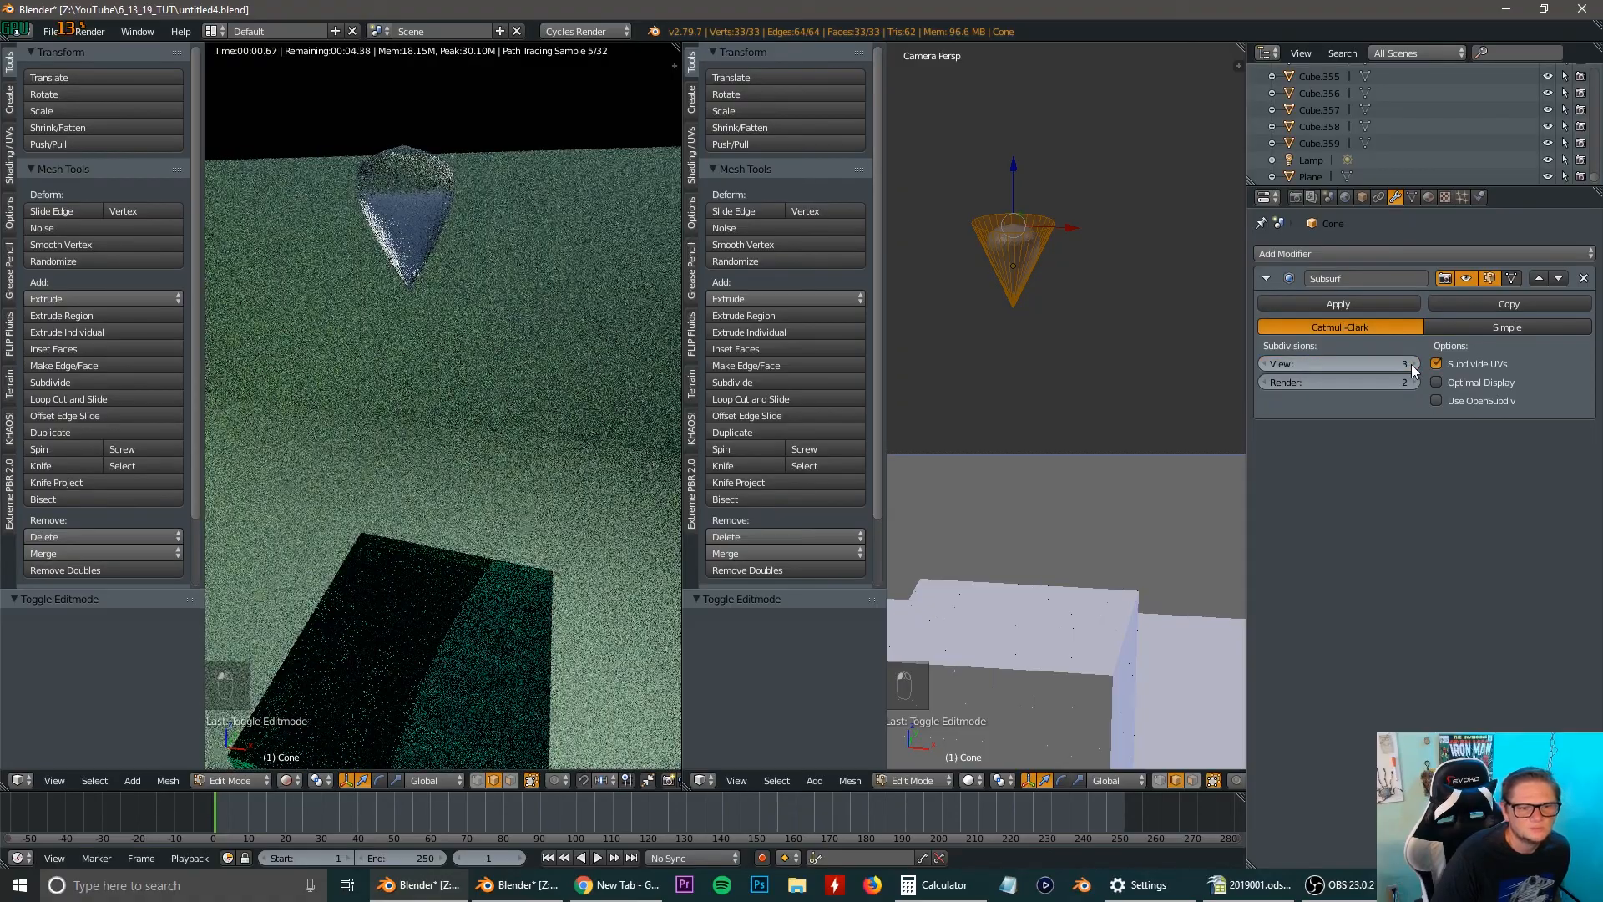
middle_drag(415, 163, 451, 212)
scroll(451, 210, up, 2)
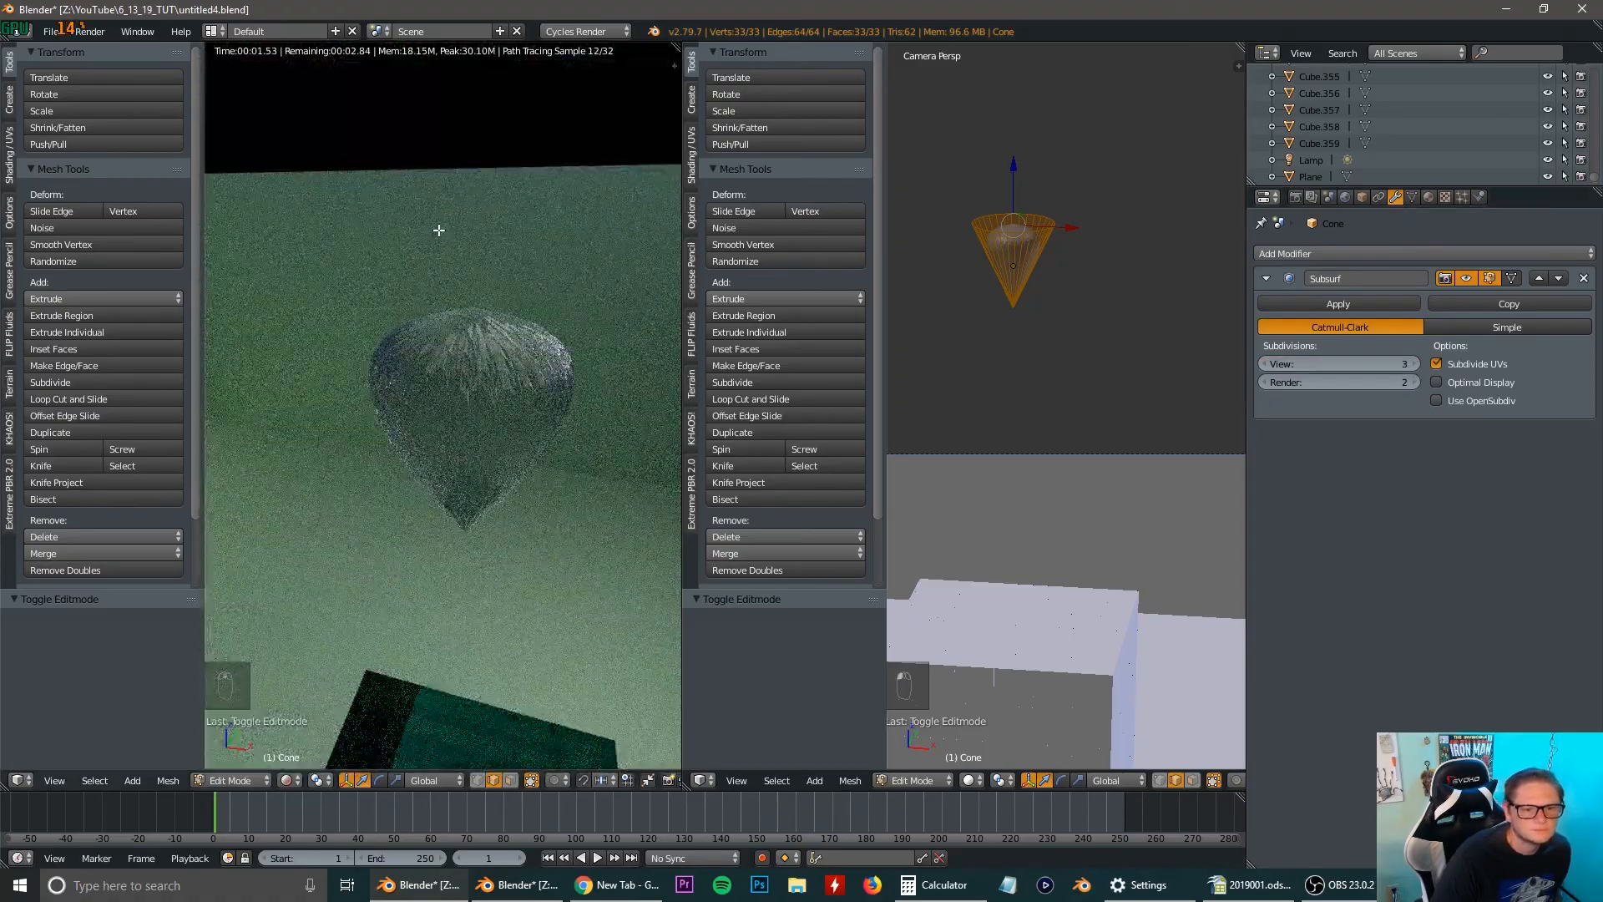
Set the base color of the cone's Principled BSDF material to a pale yellow.
click(1428, 198)
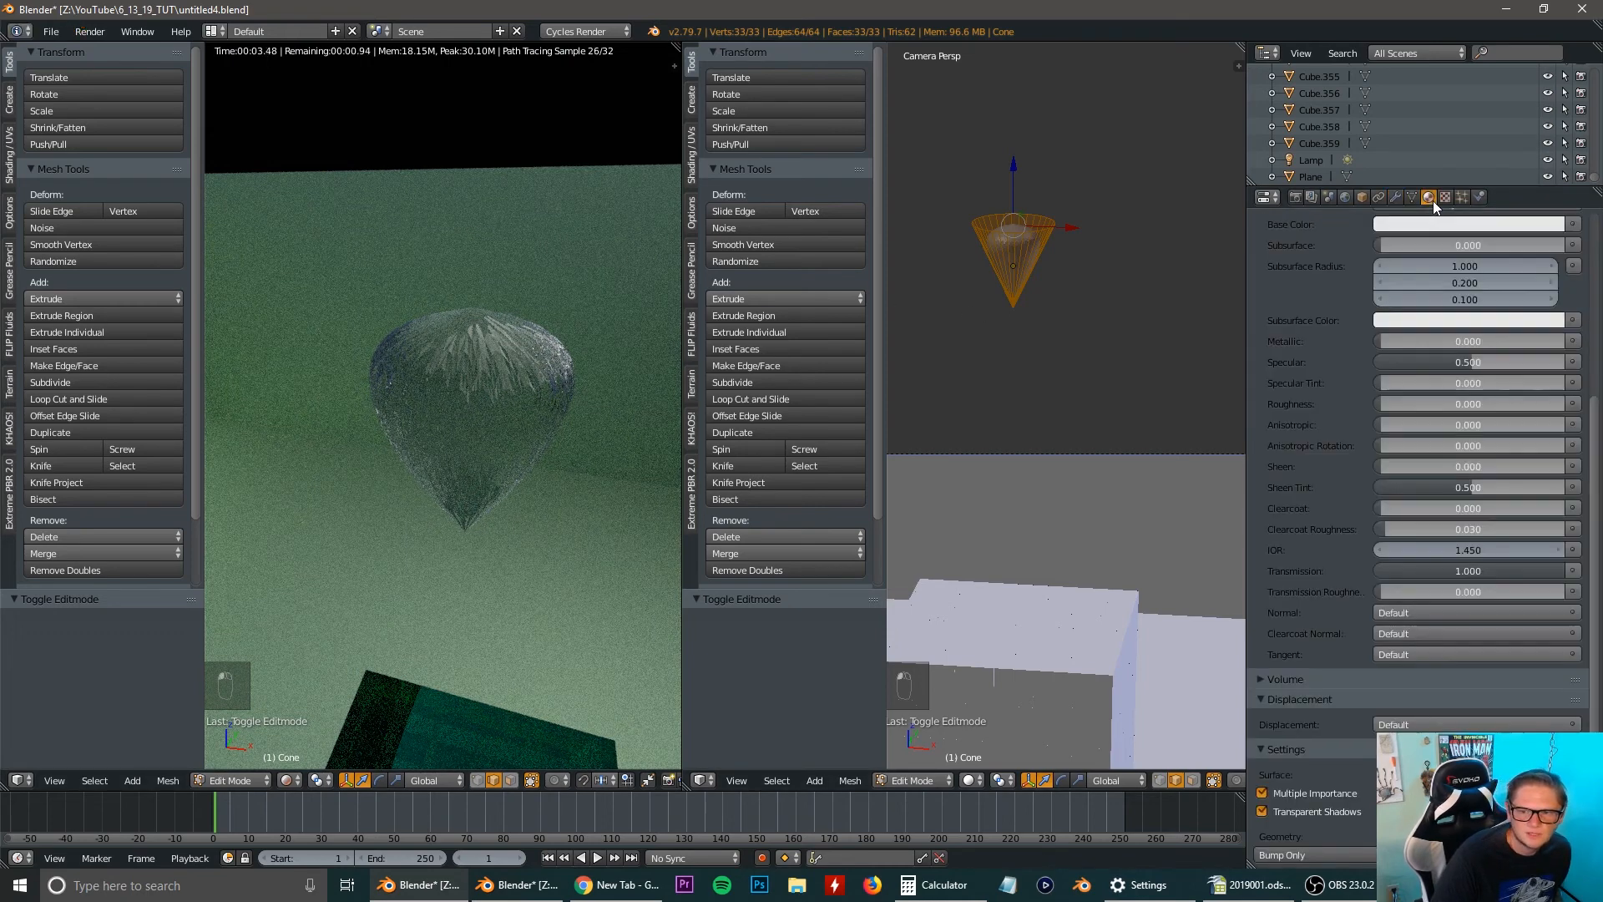
scroll(1336, 309, down, 5)
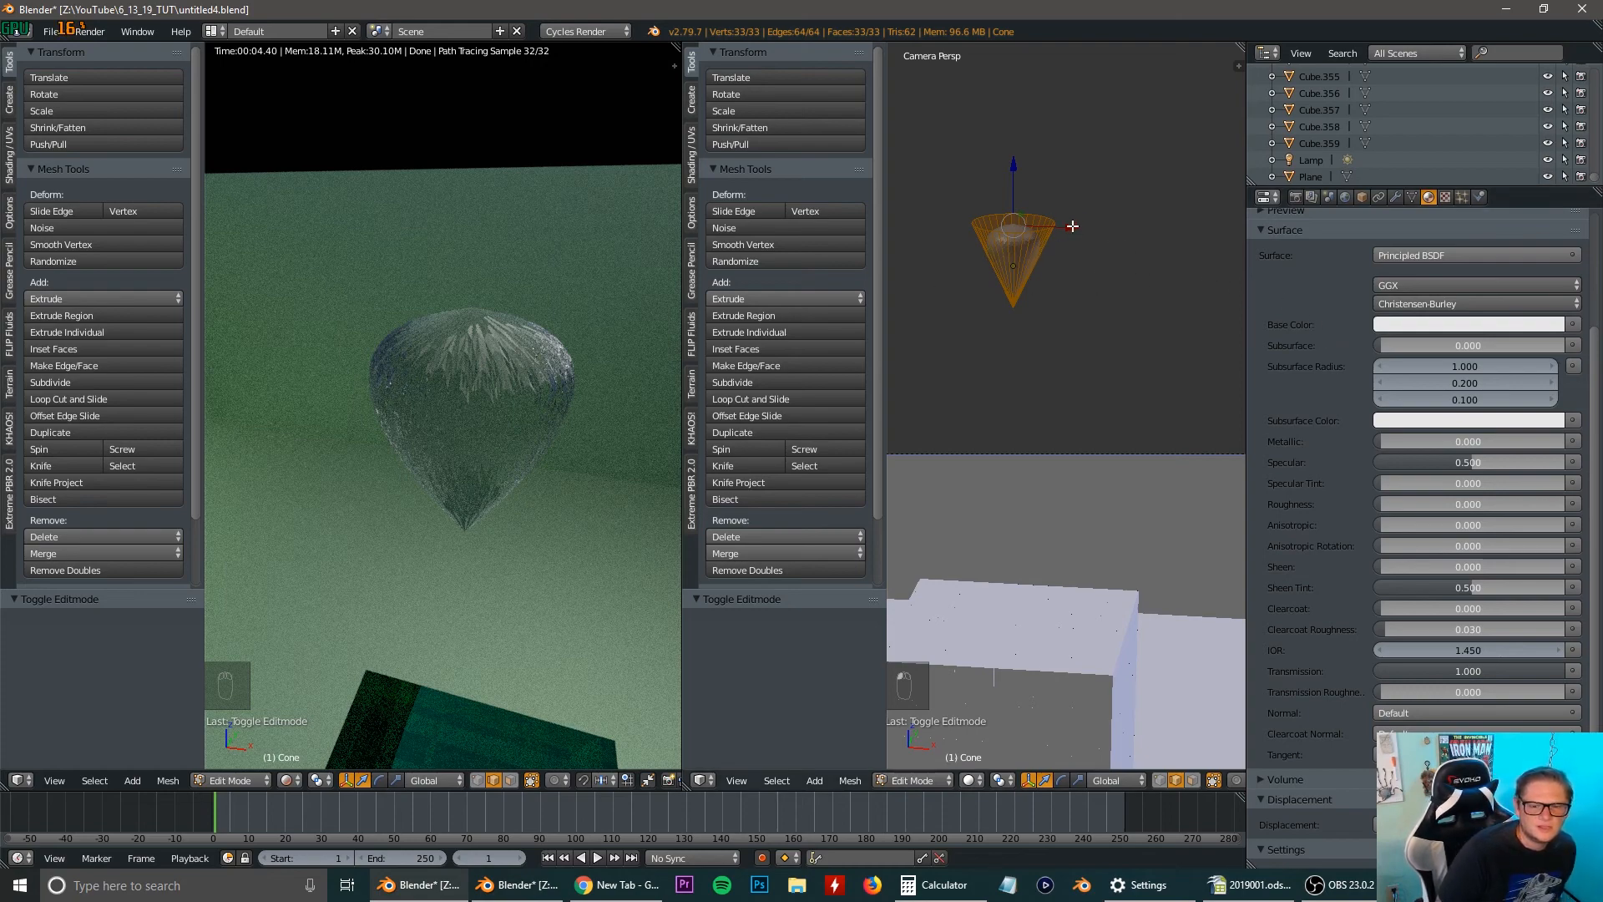
middle_drag(1072, 226, 1044, 392)
scroll(1062, 378, up, 1)
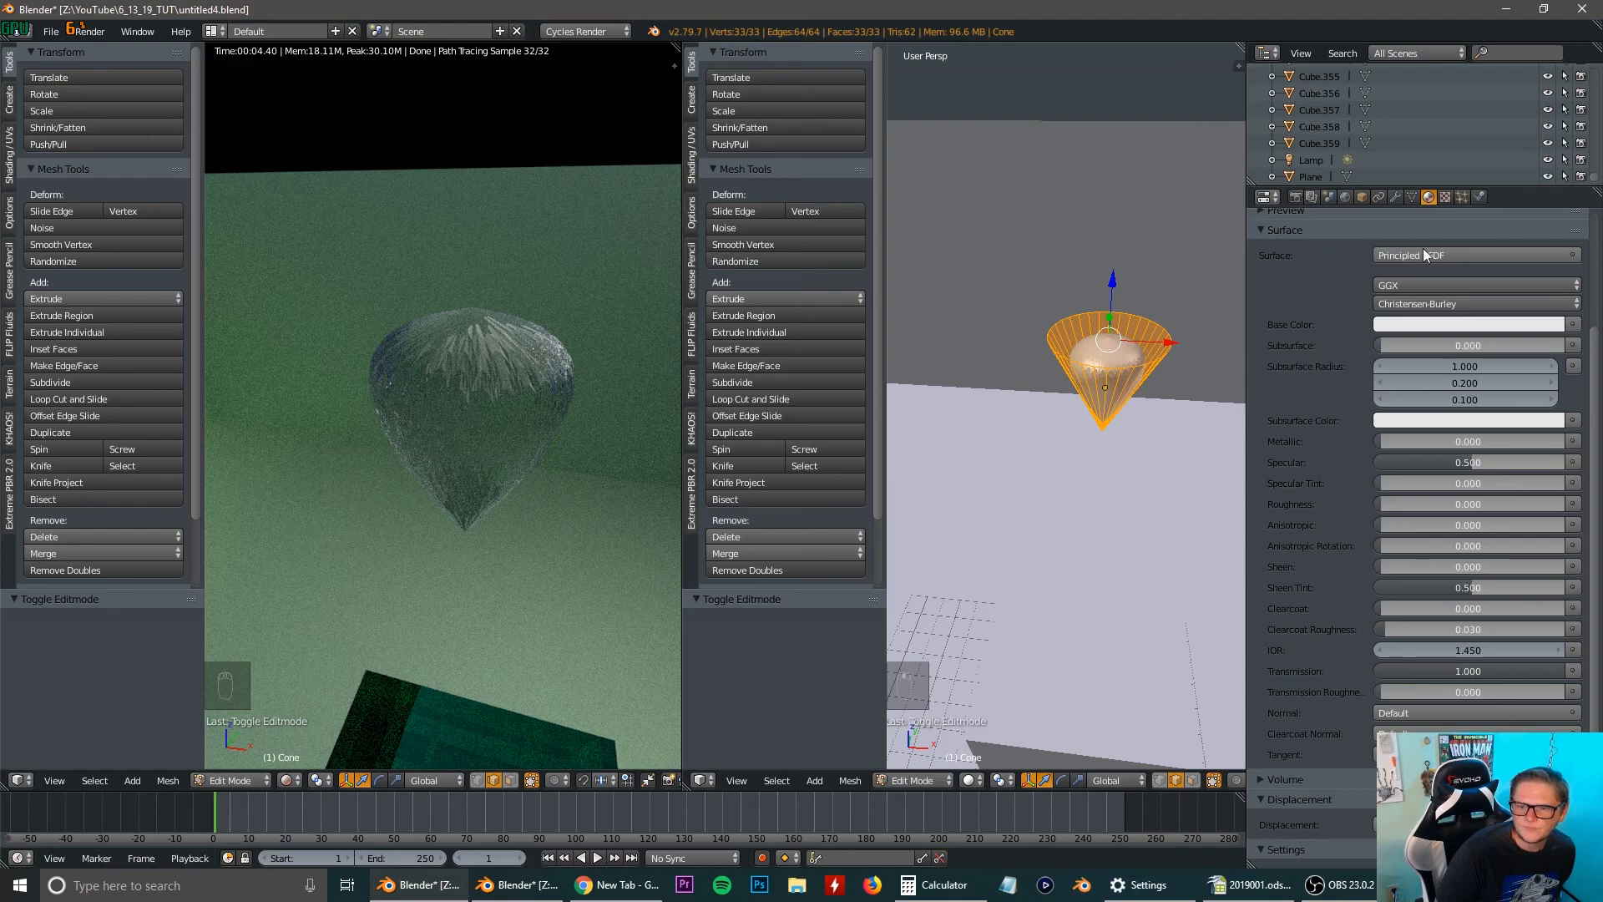
click(1430, 324)
drag(1505, 167, 1496, 164)
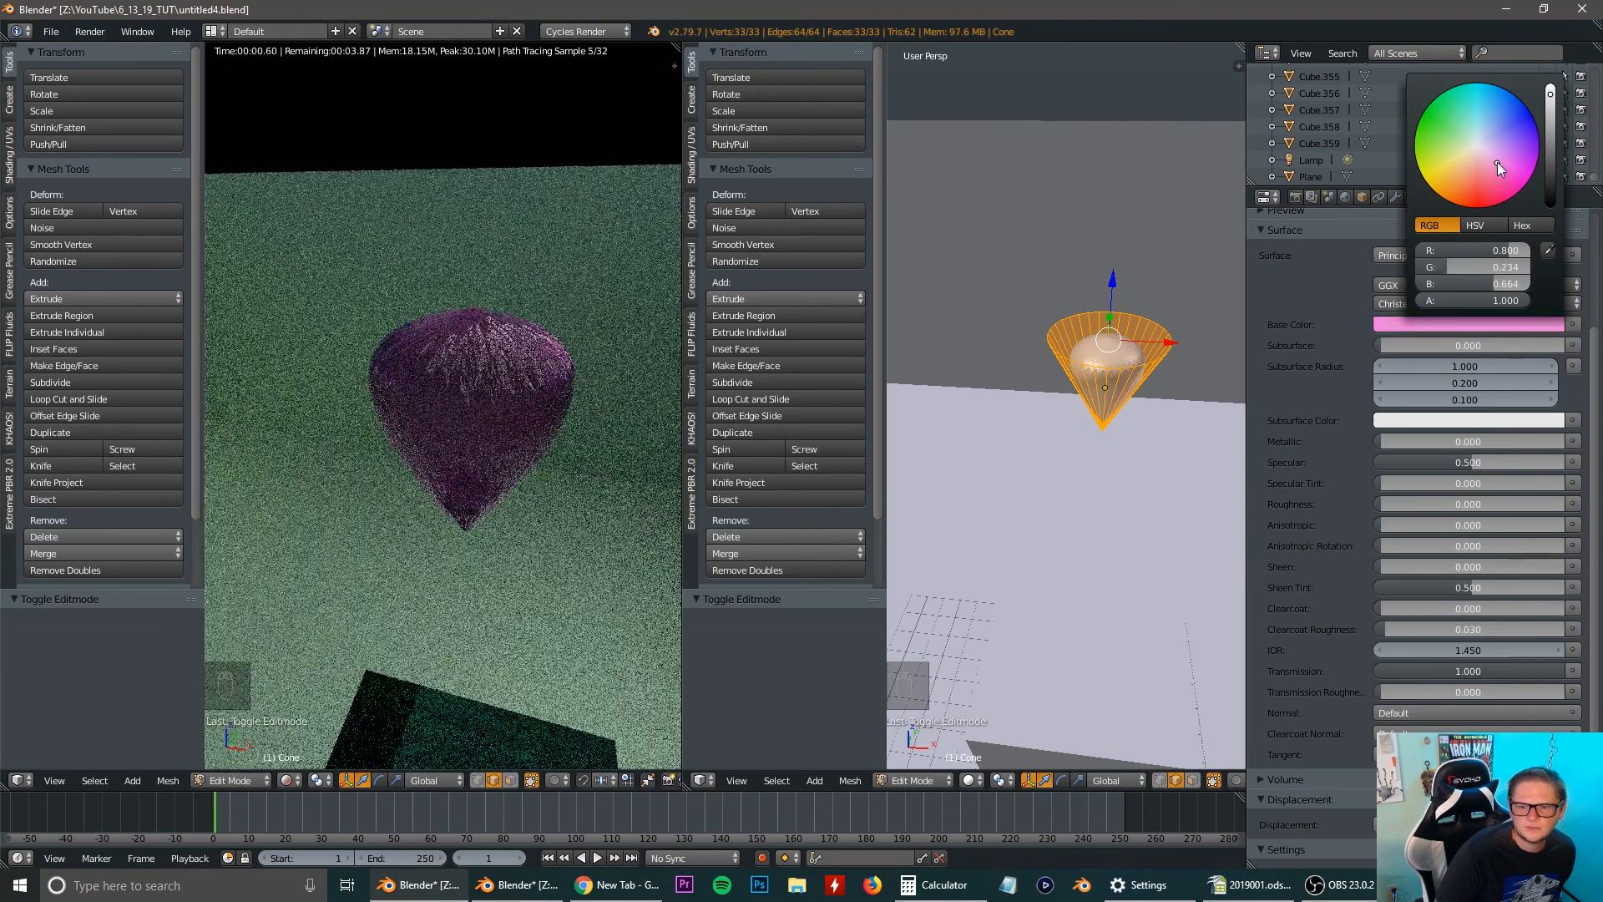
click(1429, 324)
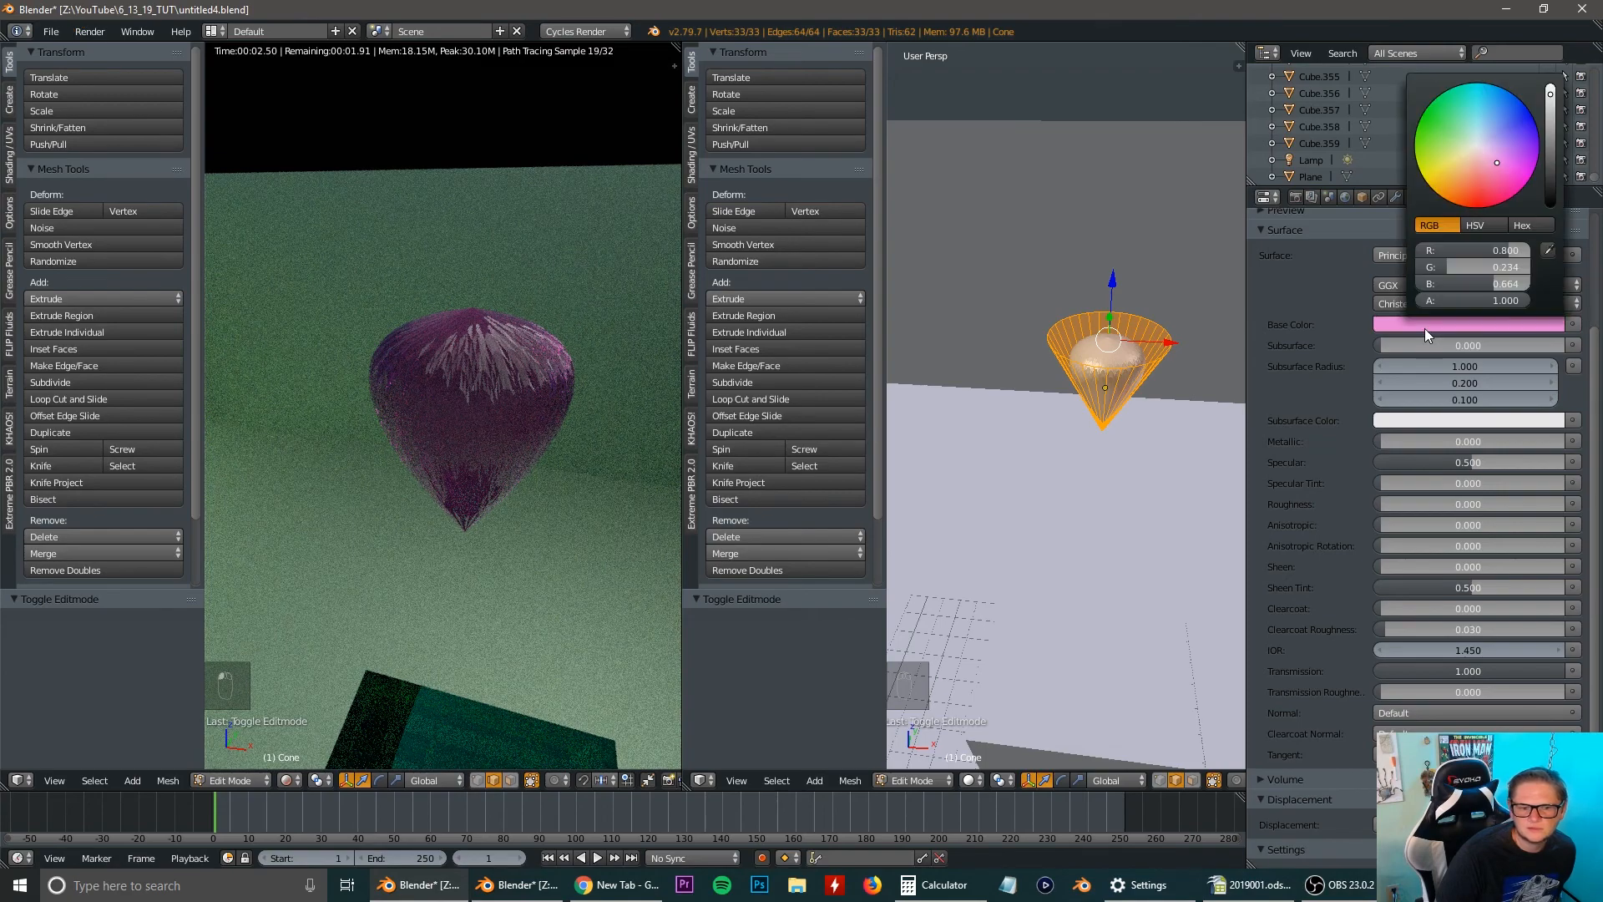
click(1468, 179)
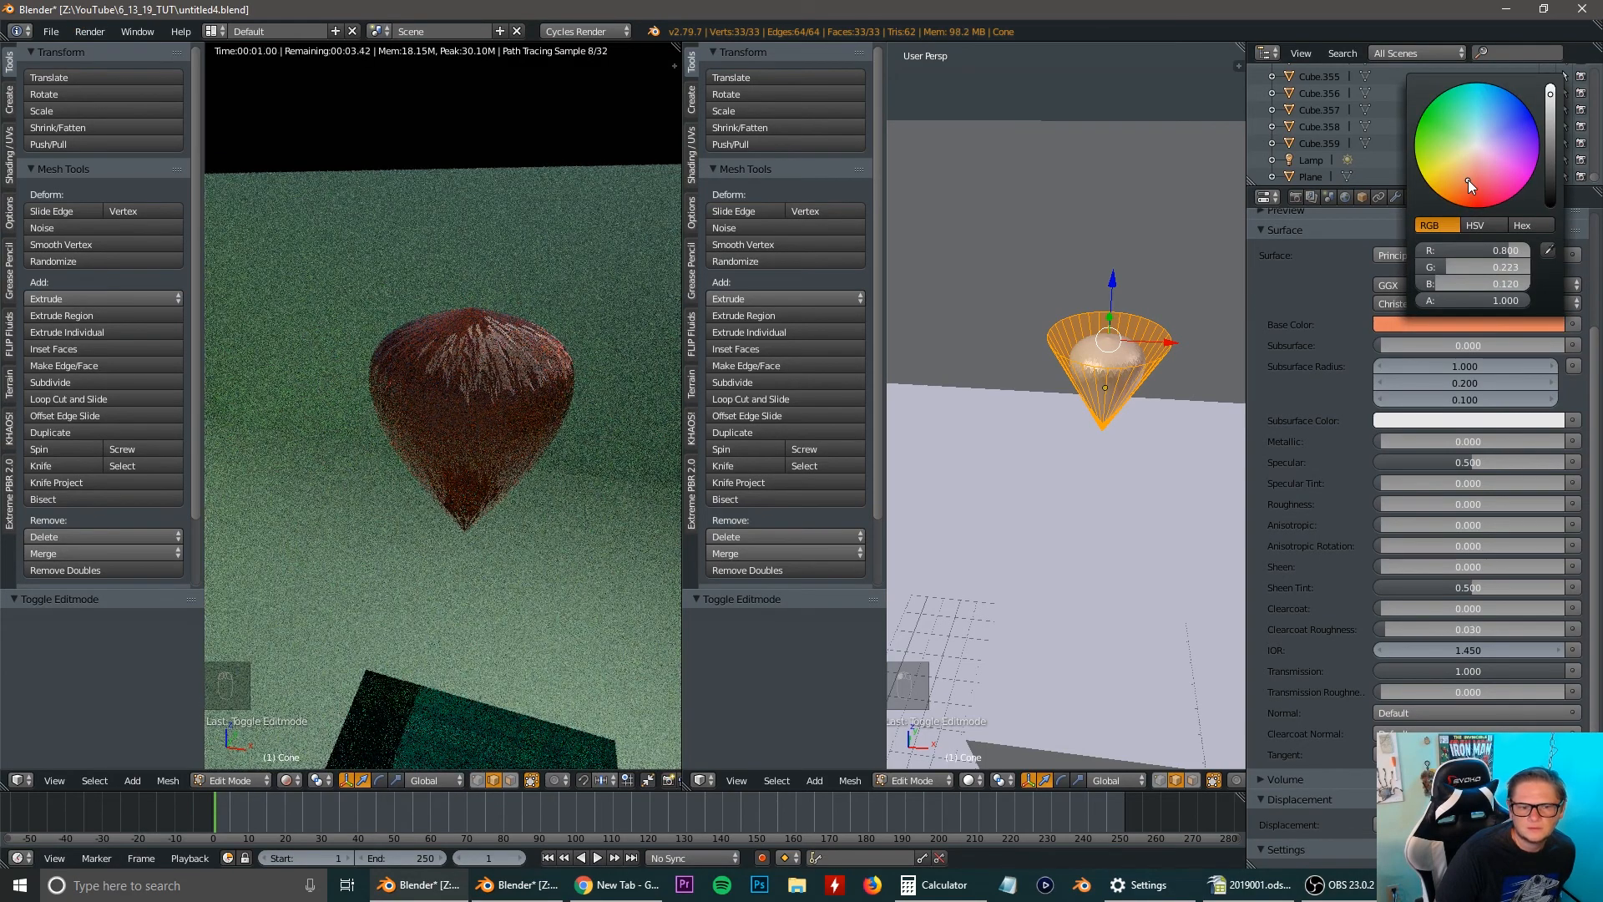
click(1466, 153)
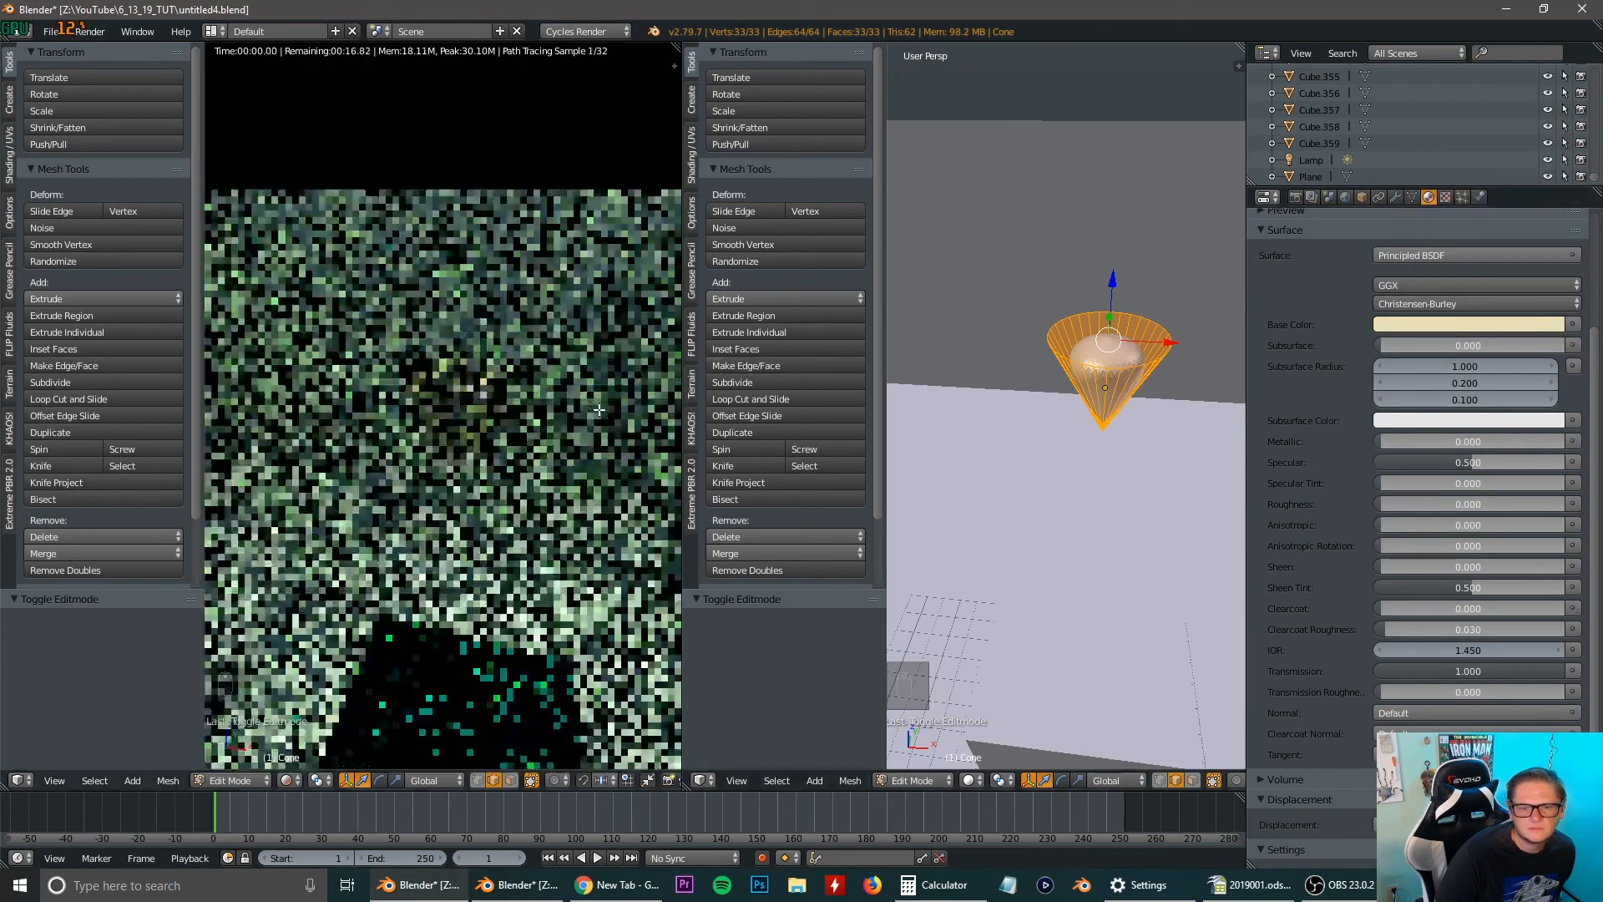
Return to Object Mode, add a mesh plane and raise it about 25.5 units along the Z axis above the tower.
scroll(573, 440, down, 3)
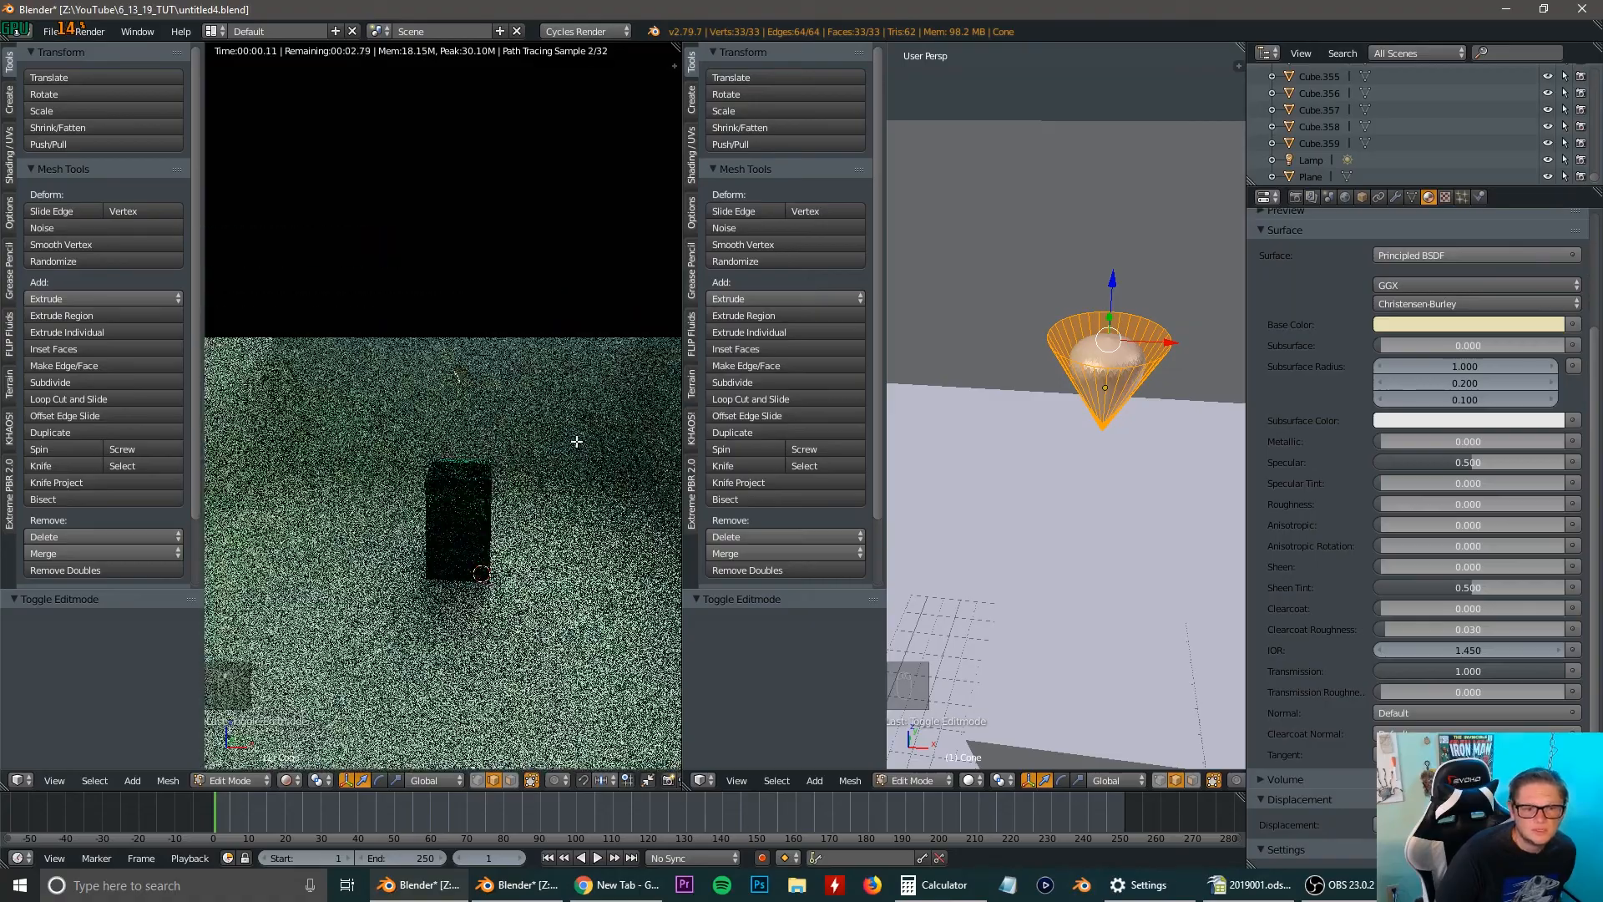
middle_drag(552, 432, 516, 446)
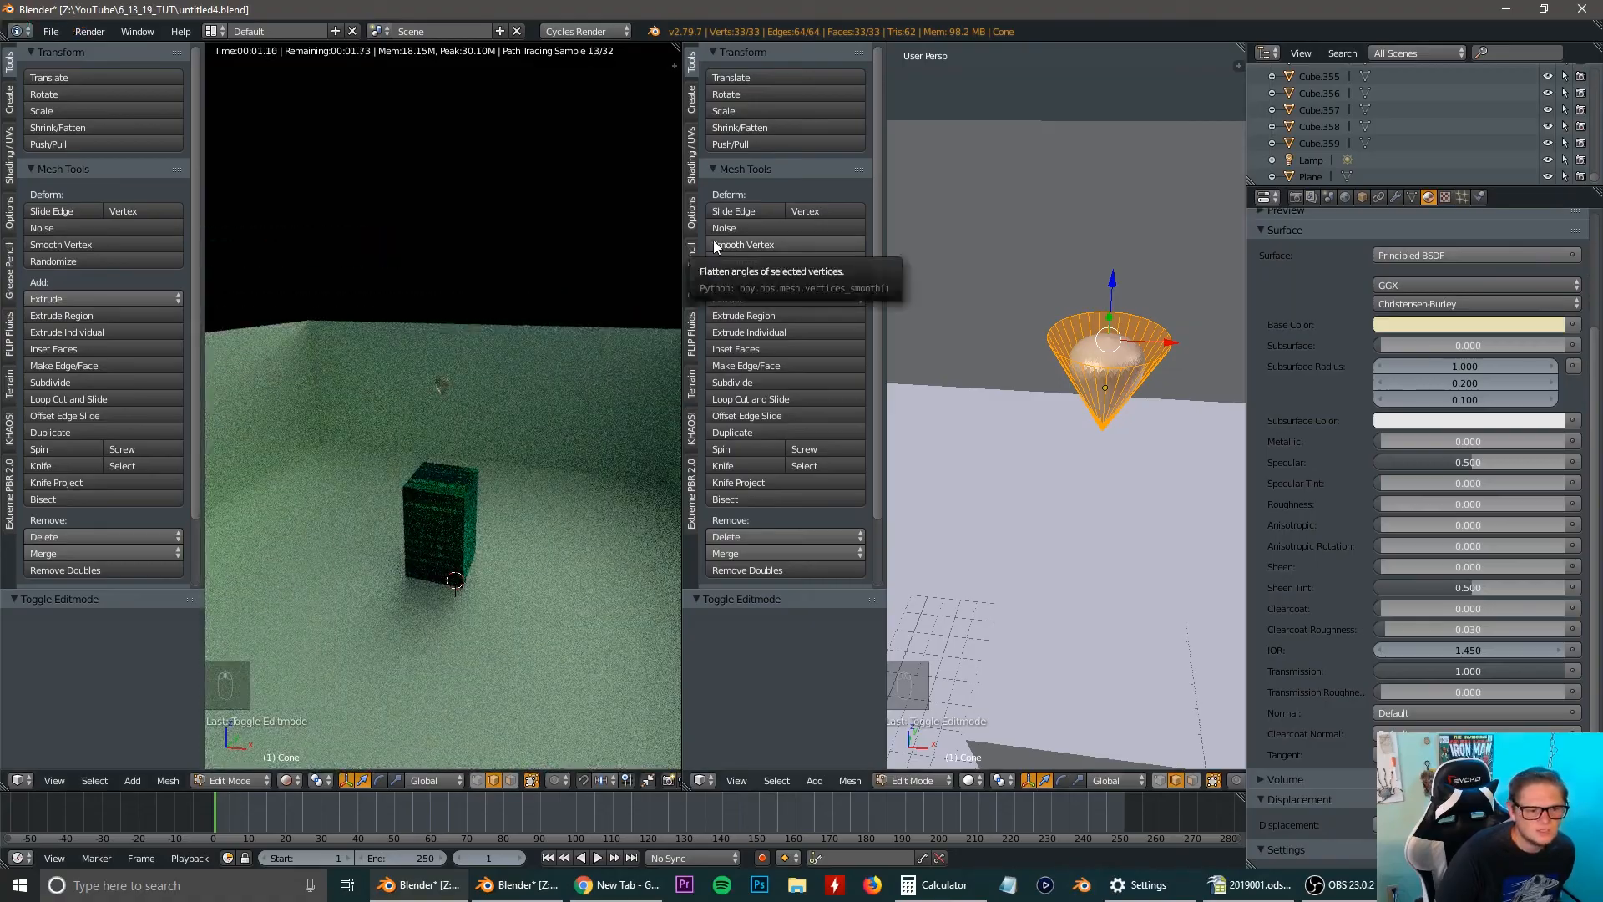
scroll(1049, 432, down, 5)
key(Tab)
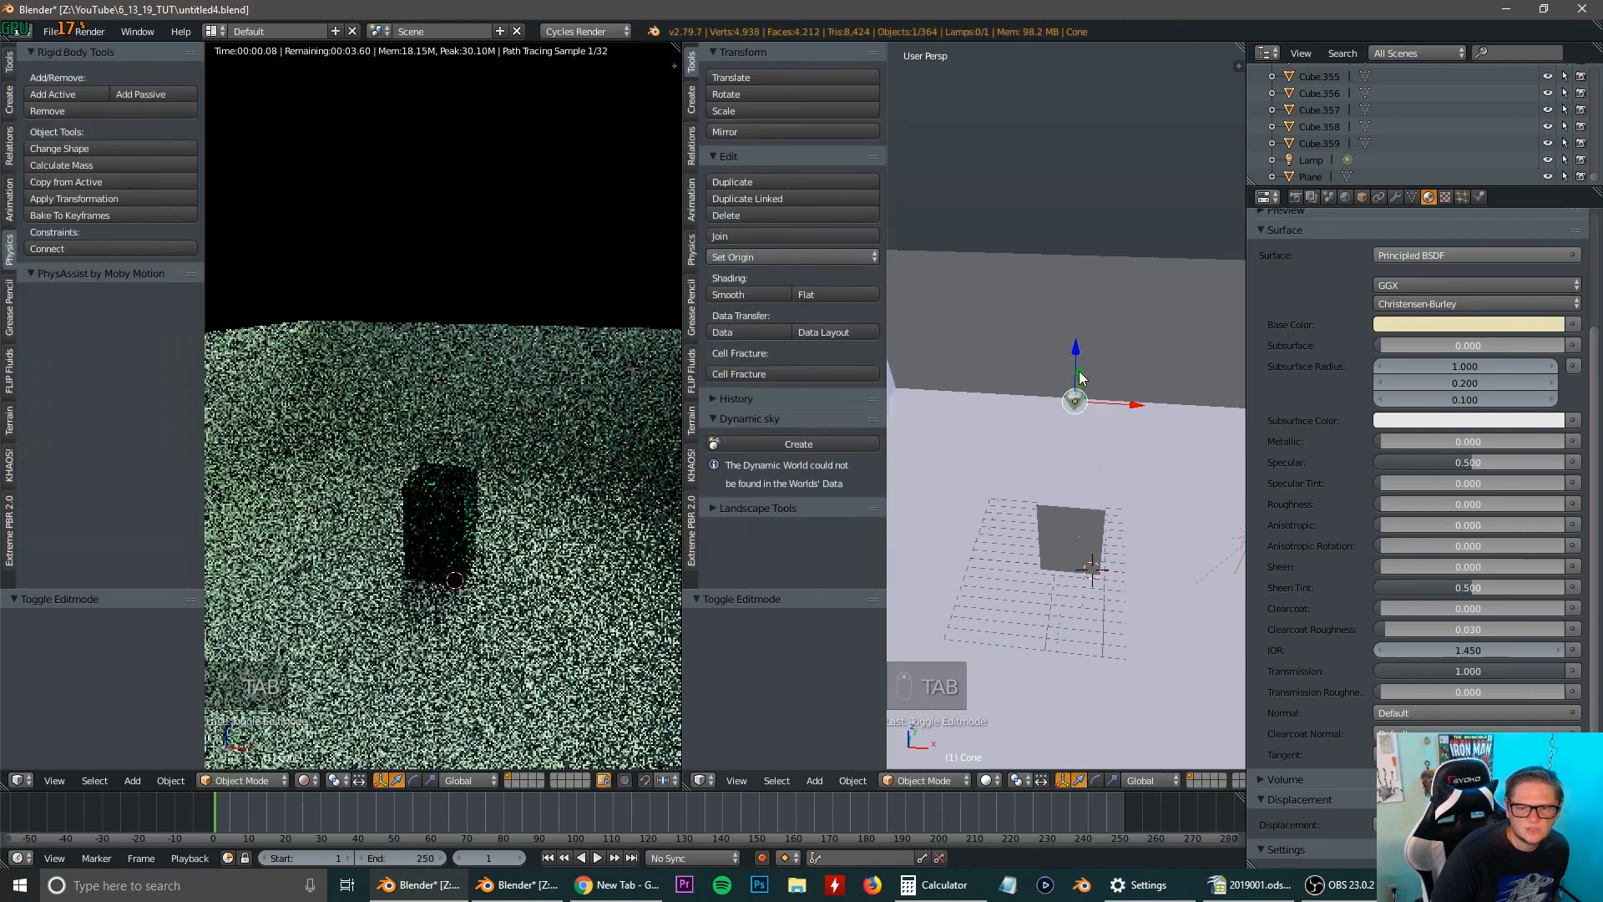
key(shift+a)
mouse_move(1049, 427)
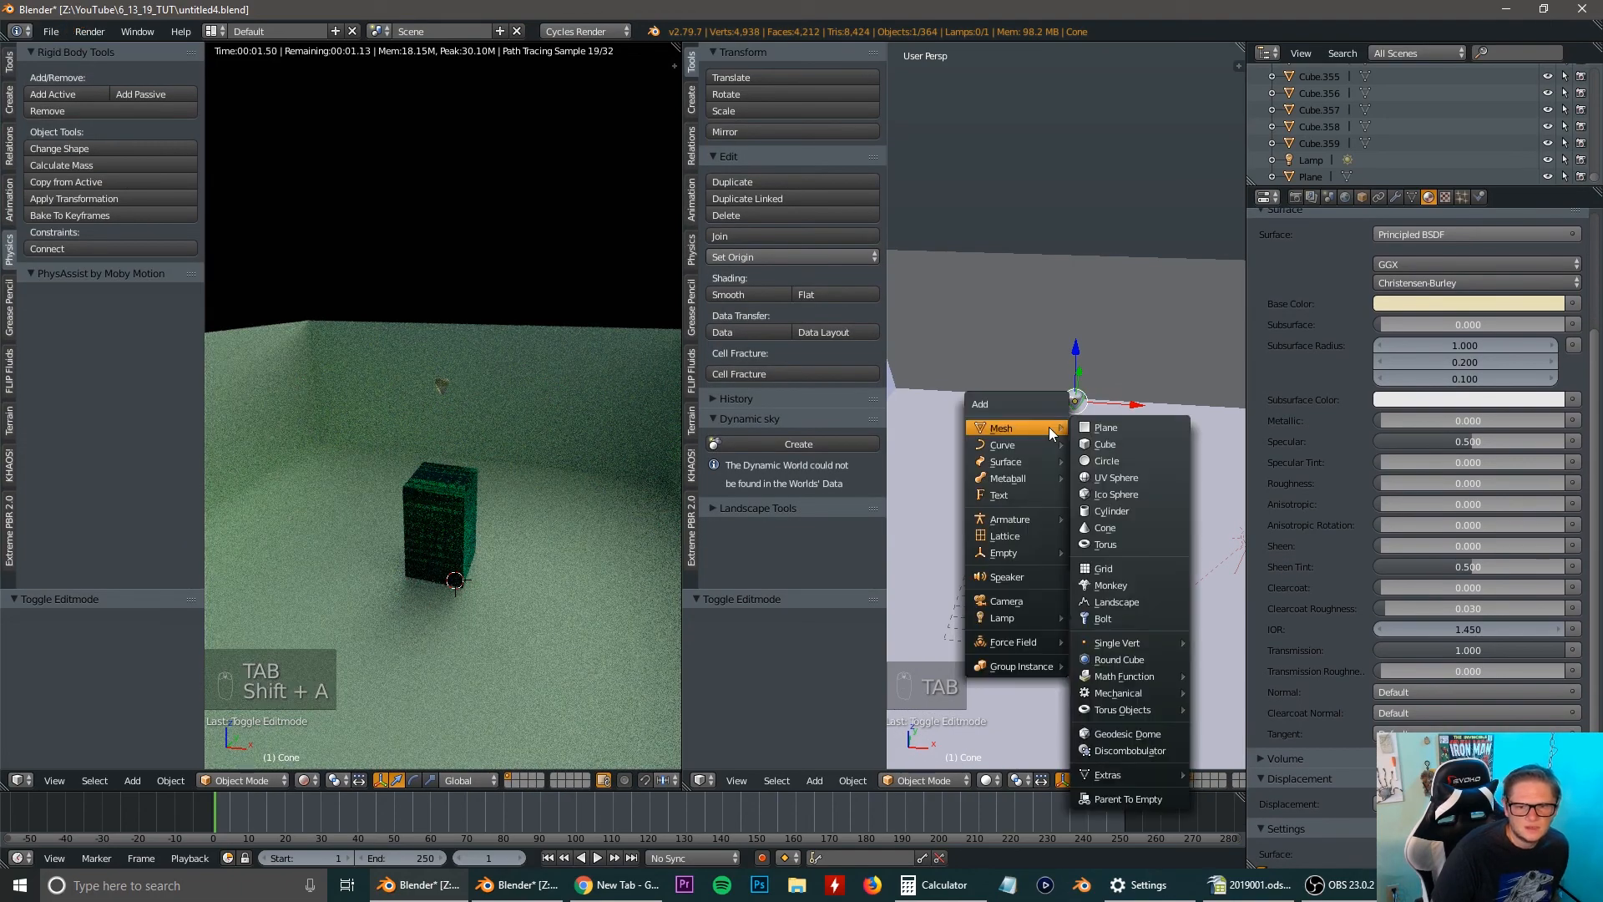
click(1098, 428)
key(g)
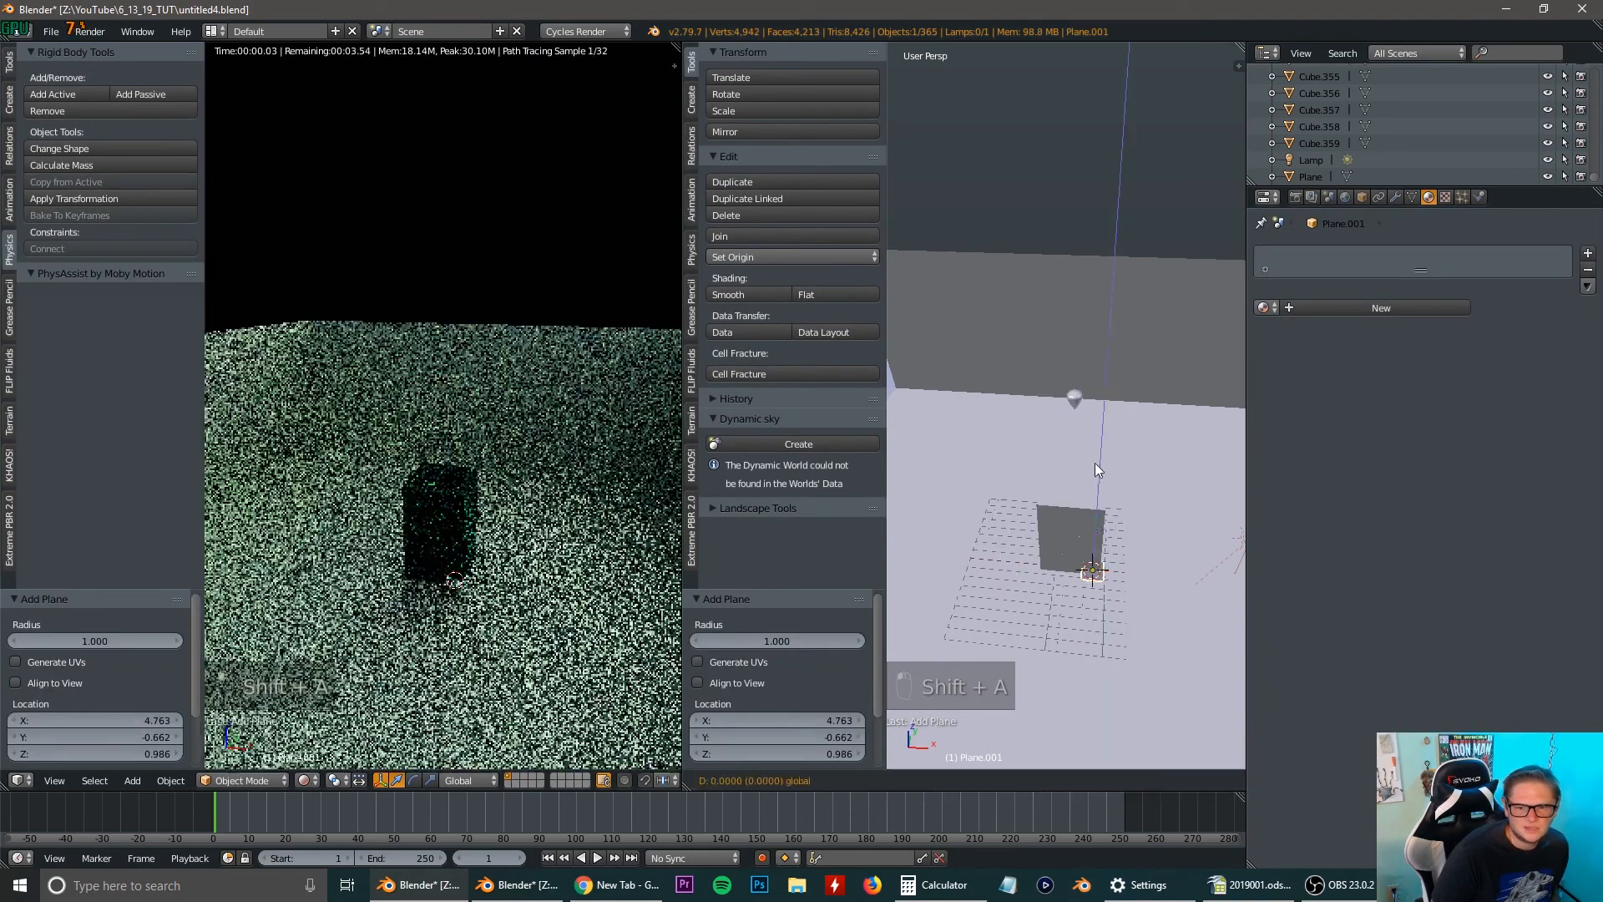
click(1091, 299)
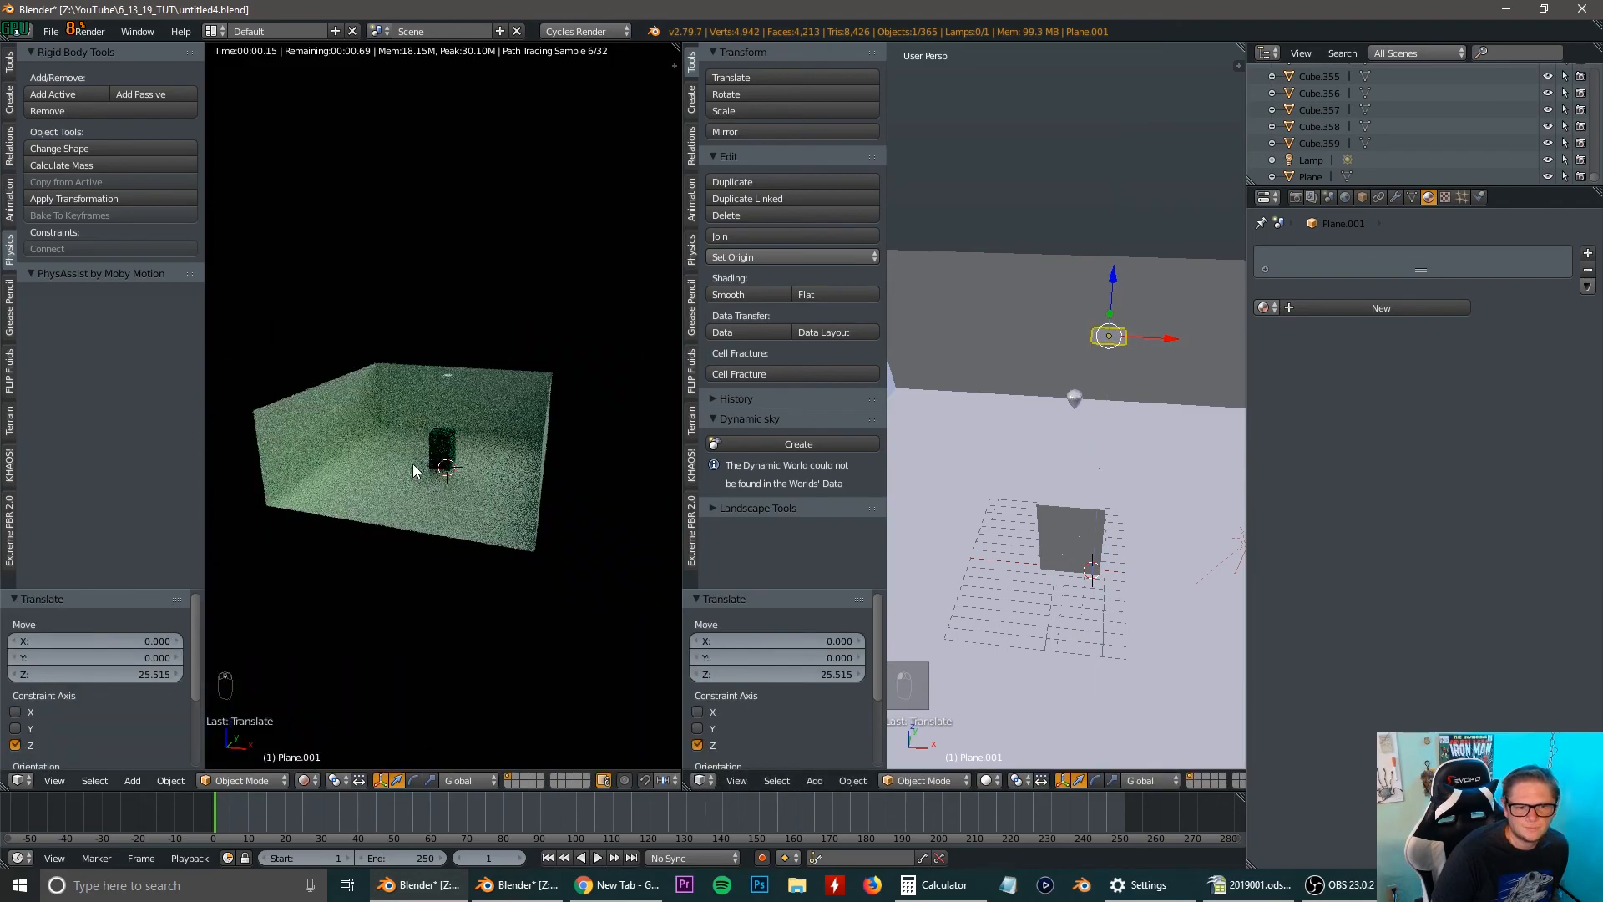
Show the camera view in the rendered viewport and move the new plane about -5.9 units along X and -7.7 units along Z.
key(KP_0)
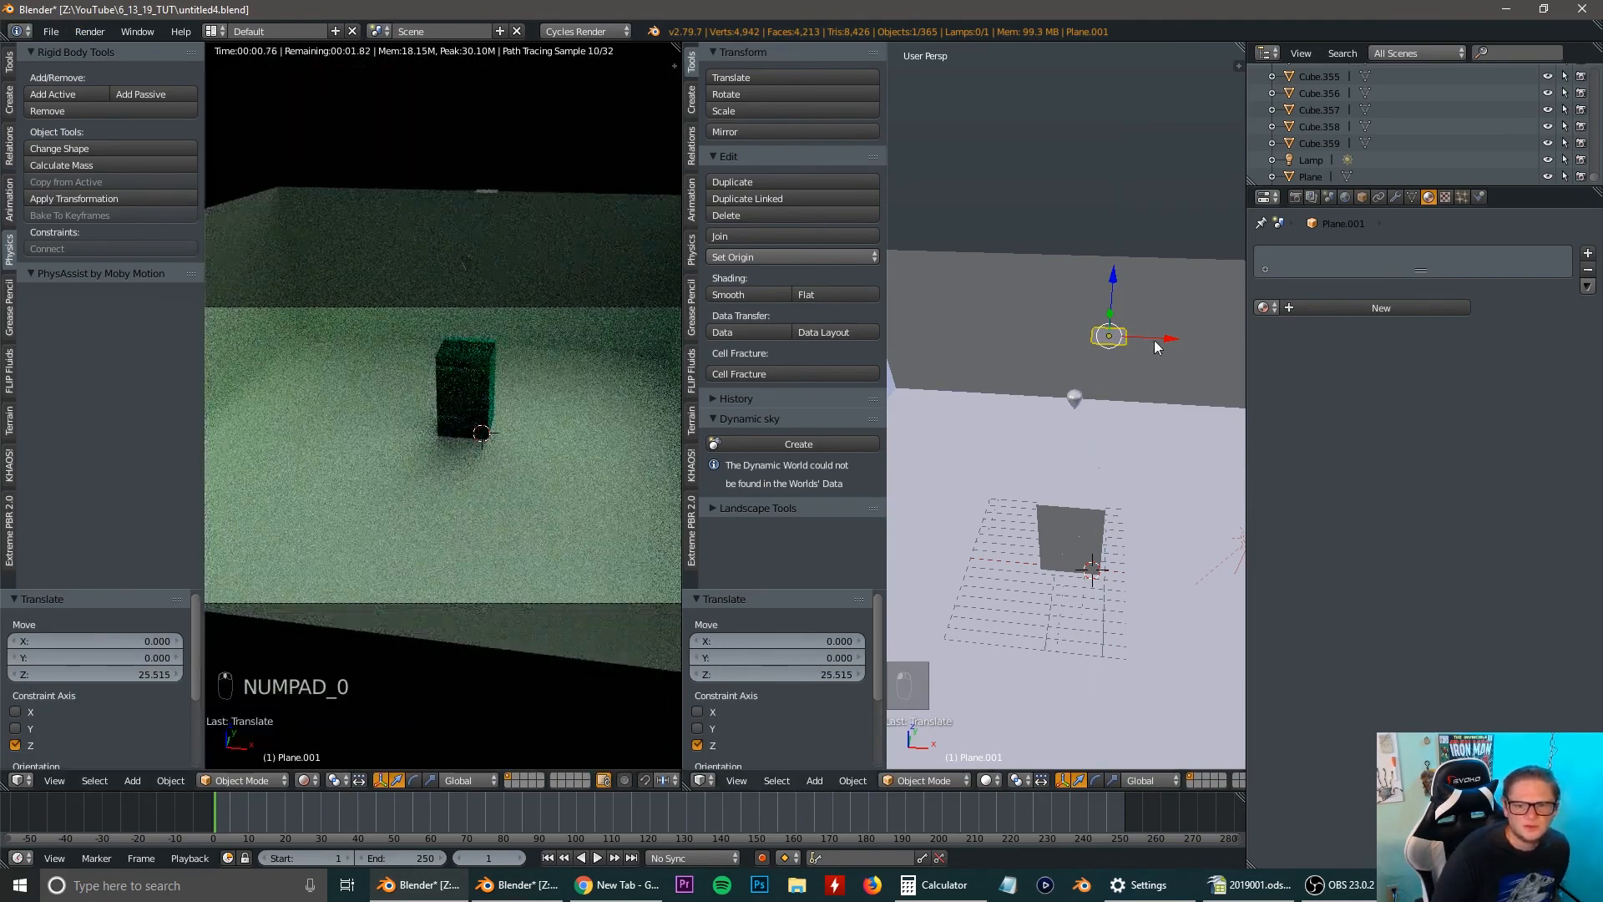
key(g)
key(x)
click(1075, 324)
key(g)
key(z)
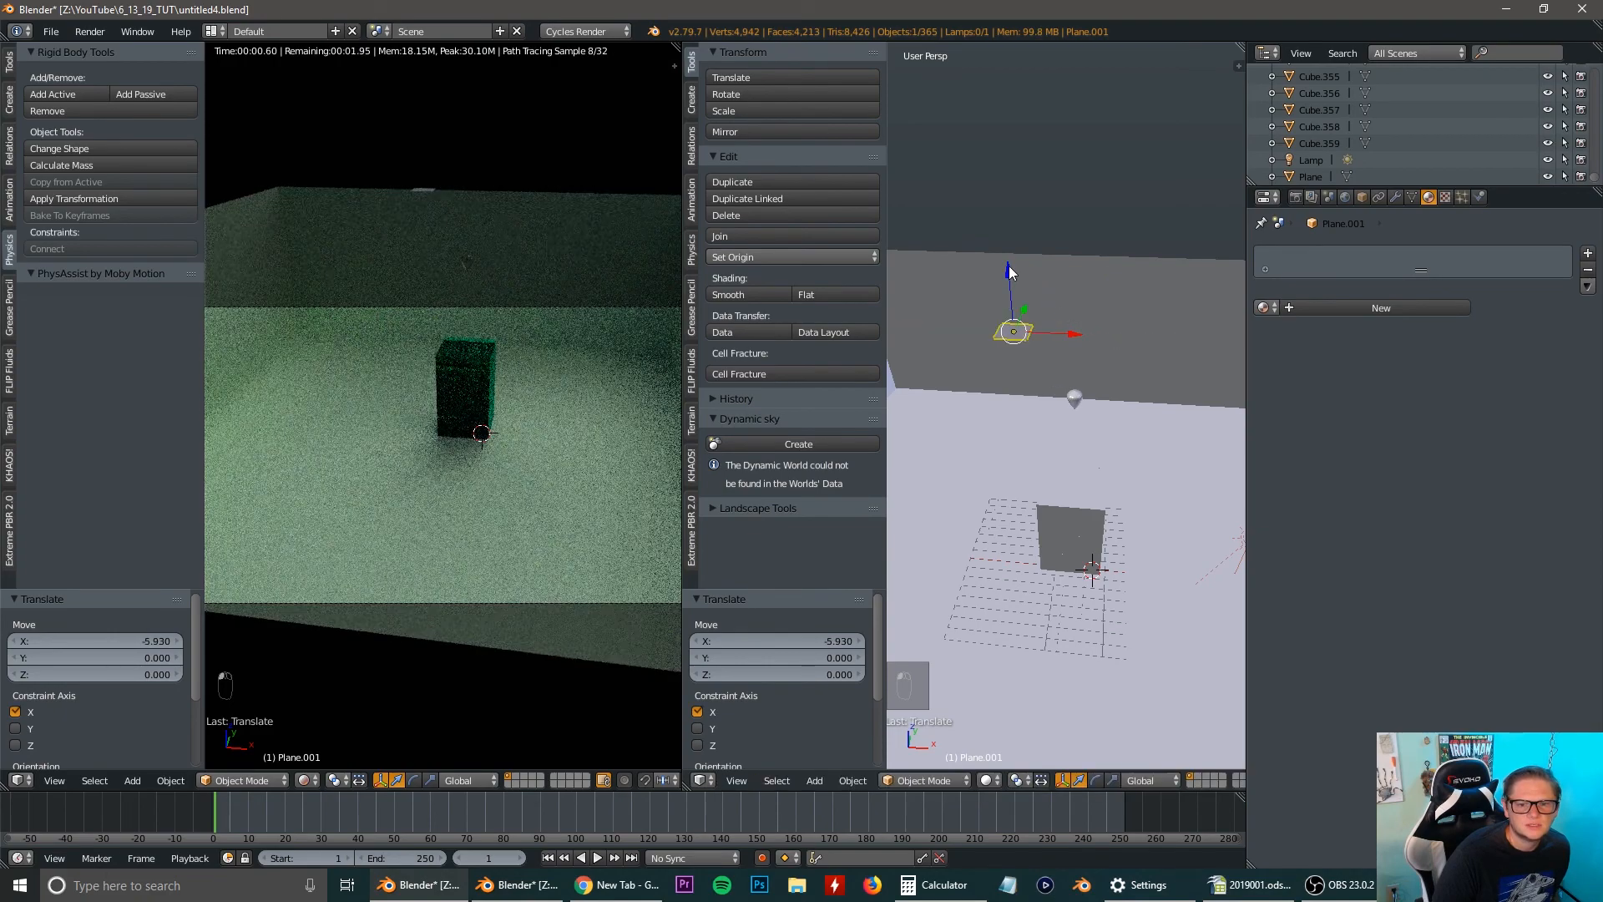
click(990, 363)
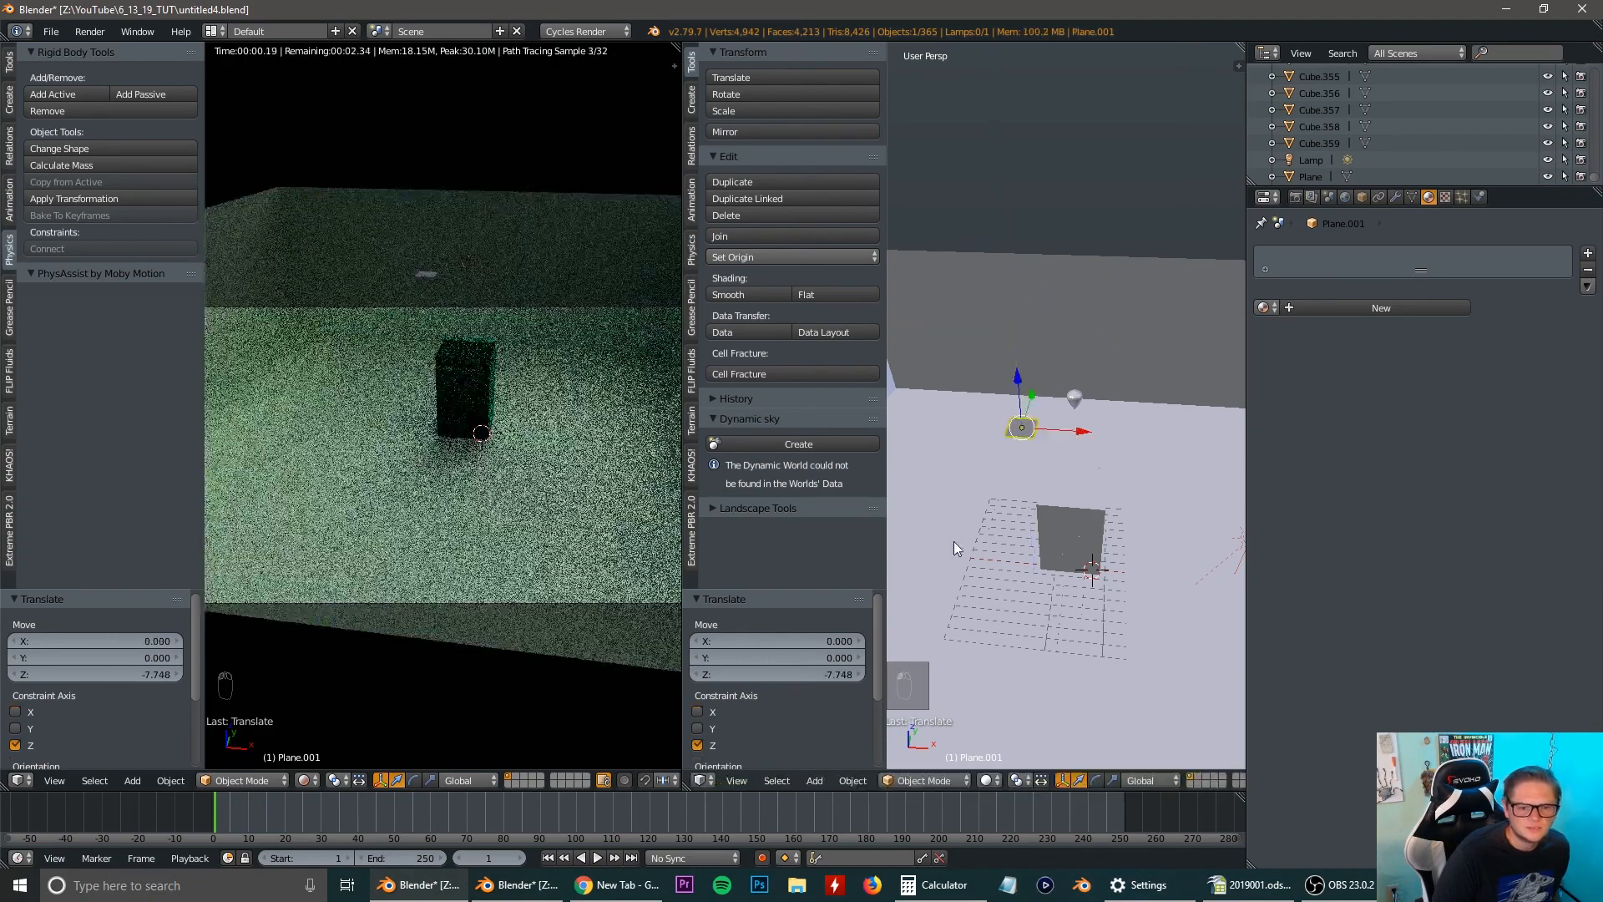
Rotate the new plane about -31 degrees around the Y axis and scale it up by about 2.2.
key(r)
key(y)
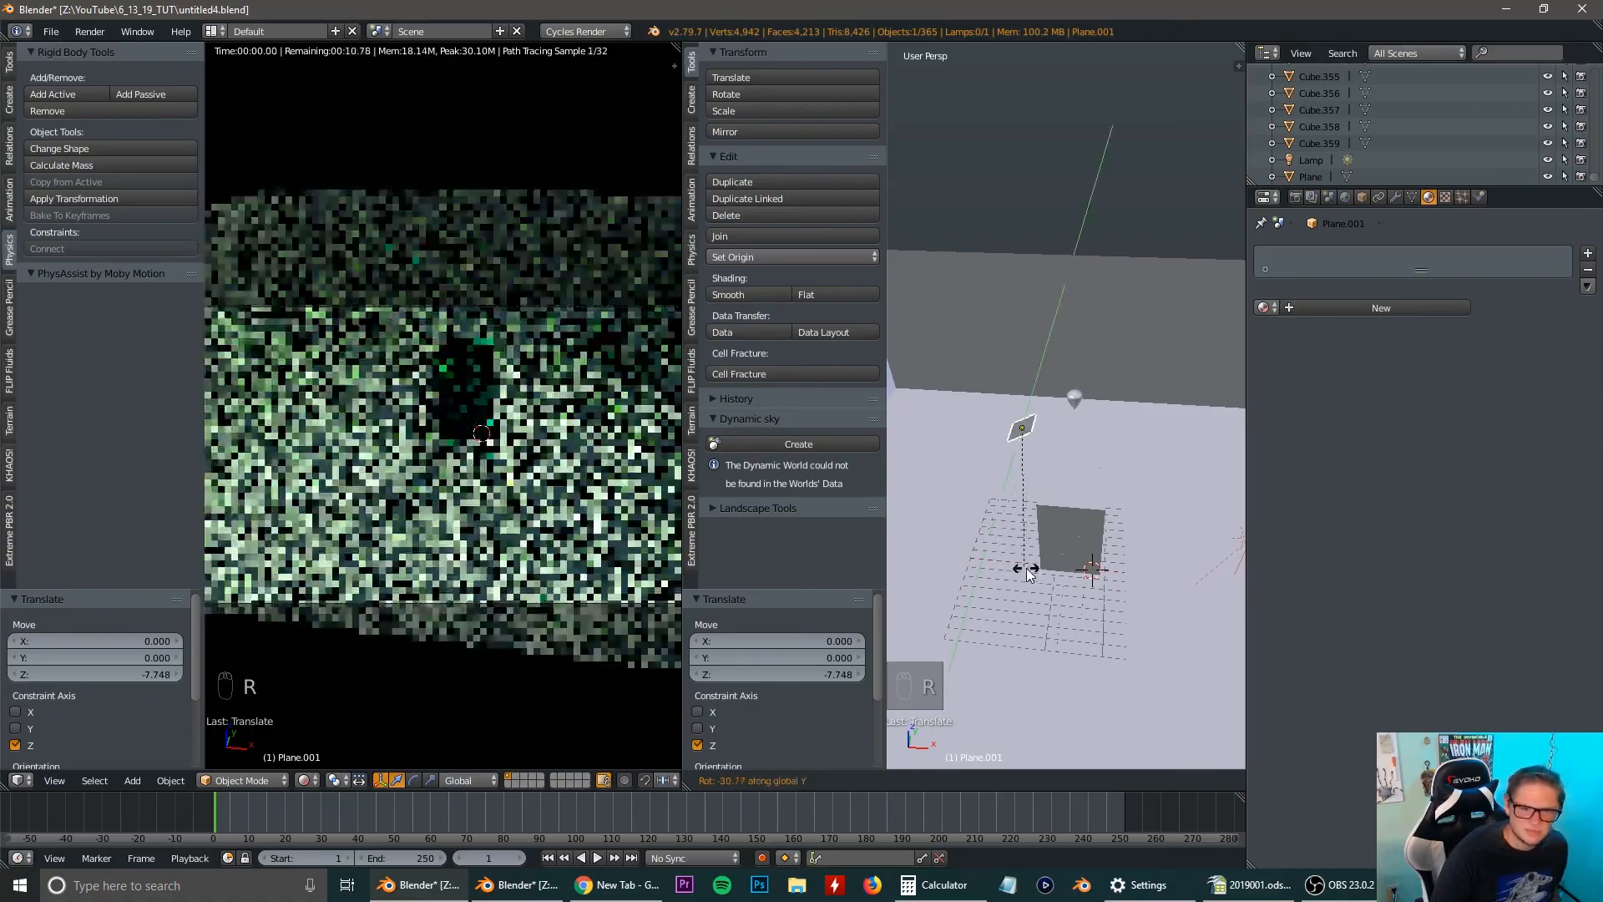
click(1025, 567)
key(s)
click(1000, 684)
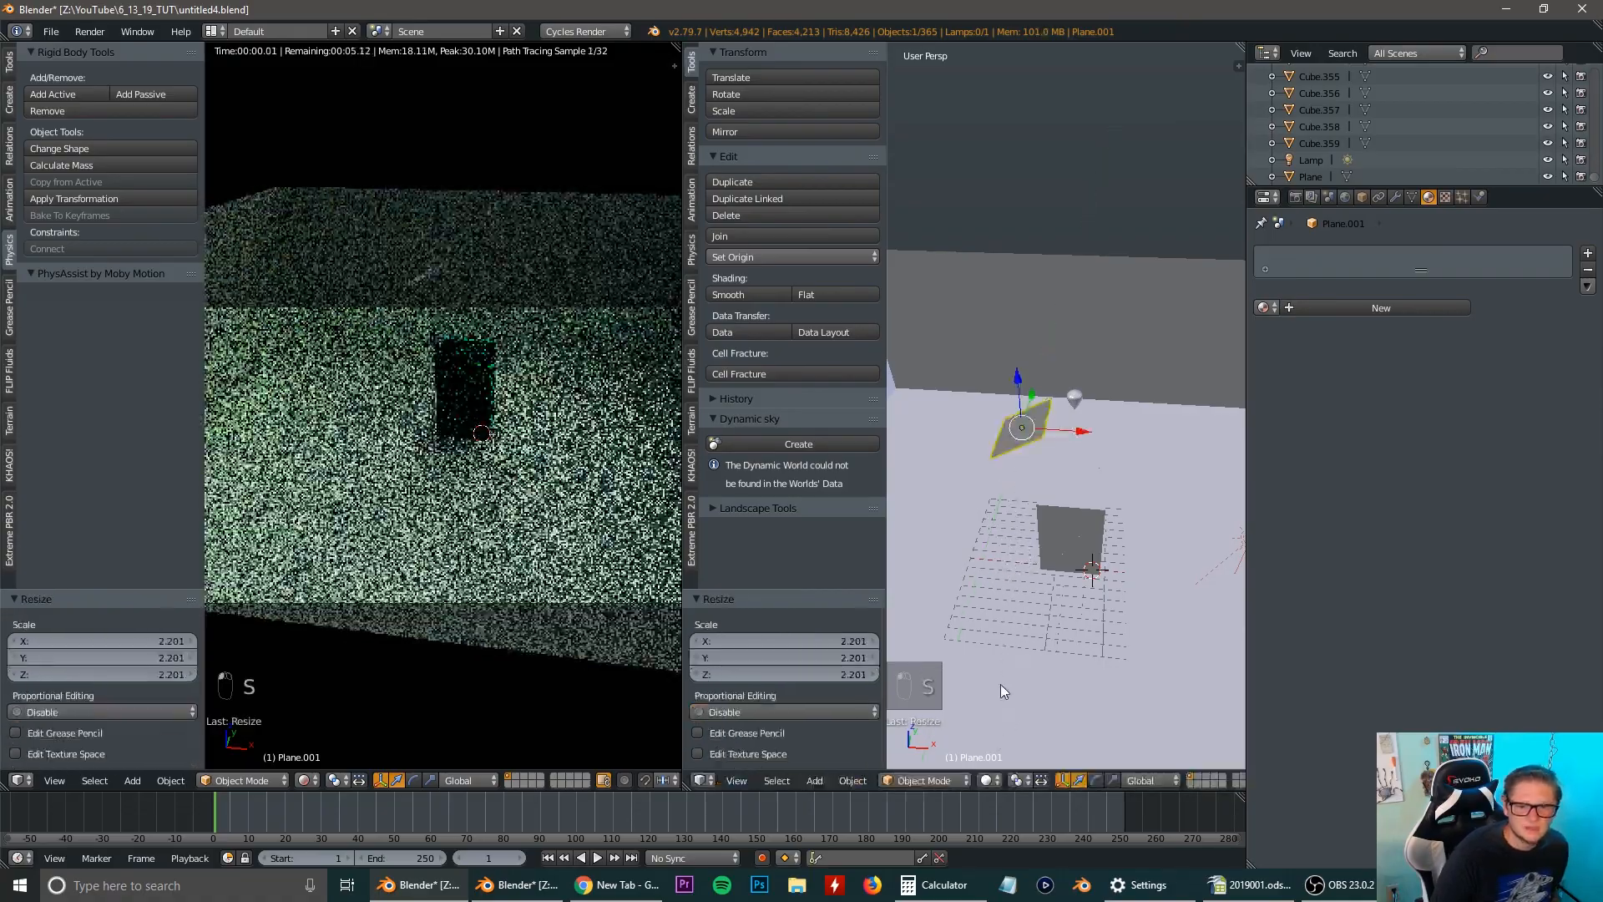
Move the tilted overhead plane about -4 units along the X axis.
key(g)
key(x)
click(1031, 422)
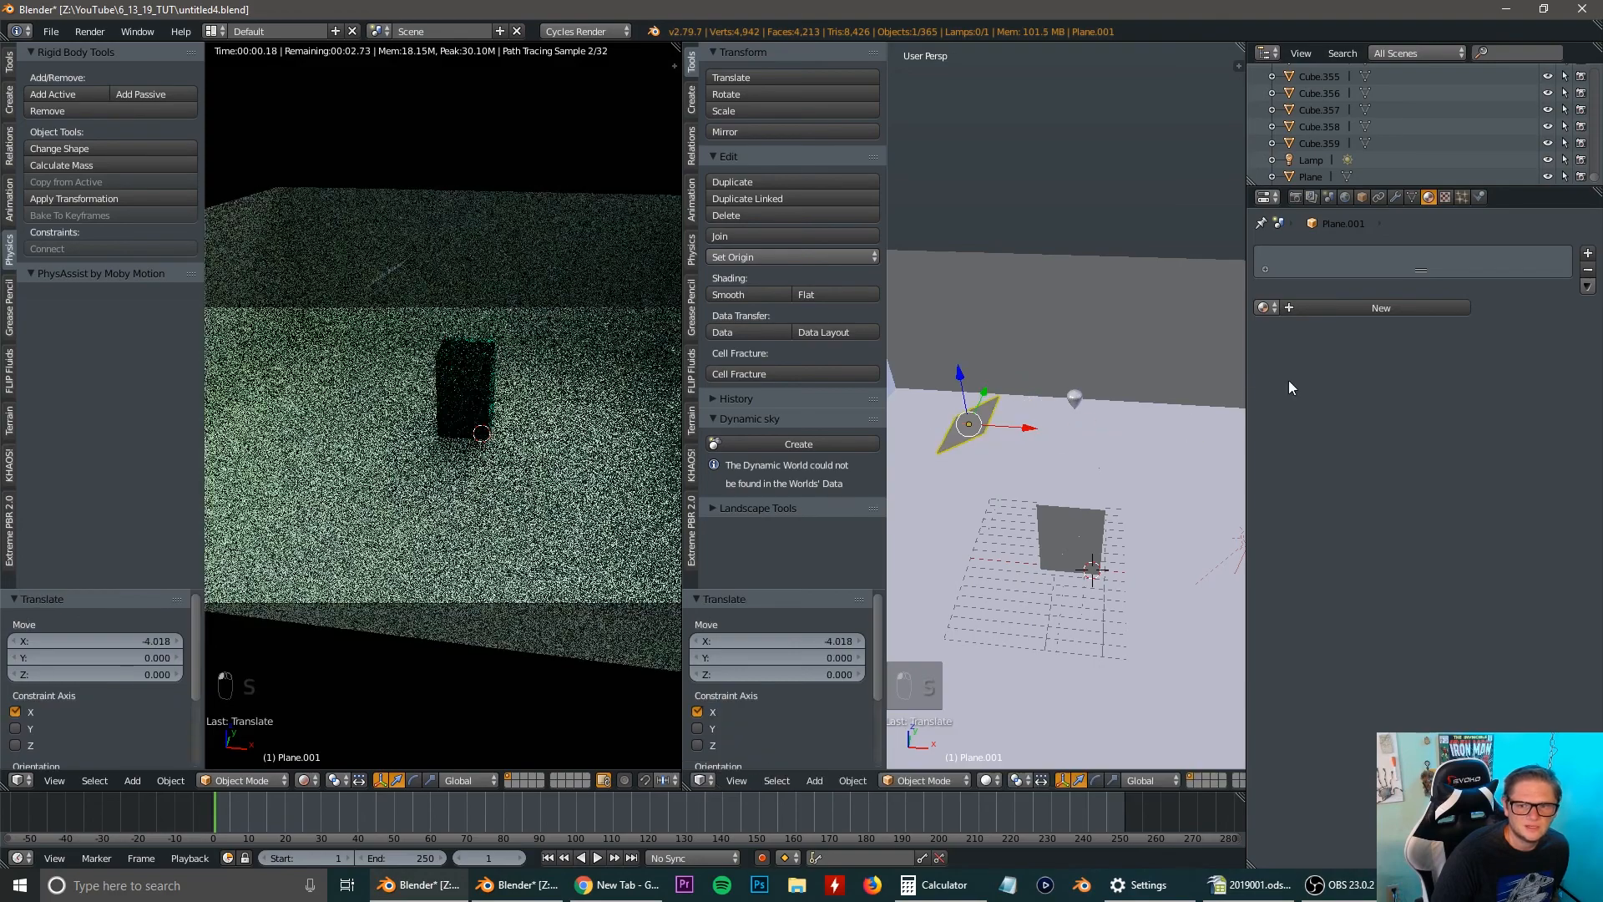
Give the overhead plane a new Emission material with a light blue color and a strength of 37.5.
click(1336, 308)
click(1403, 397)
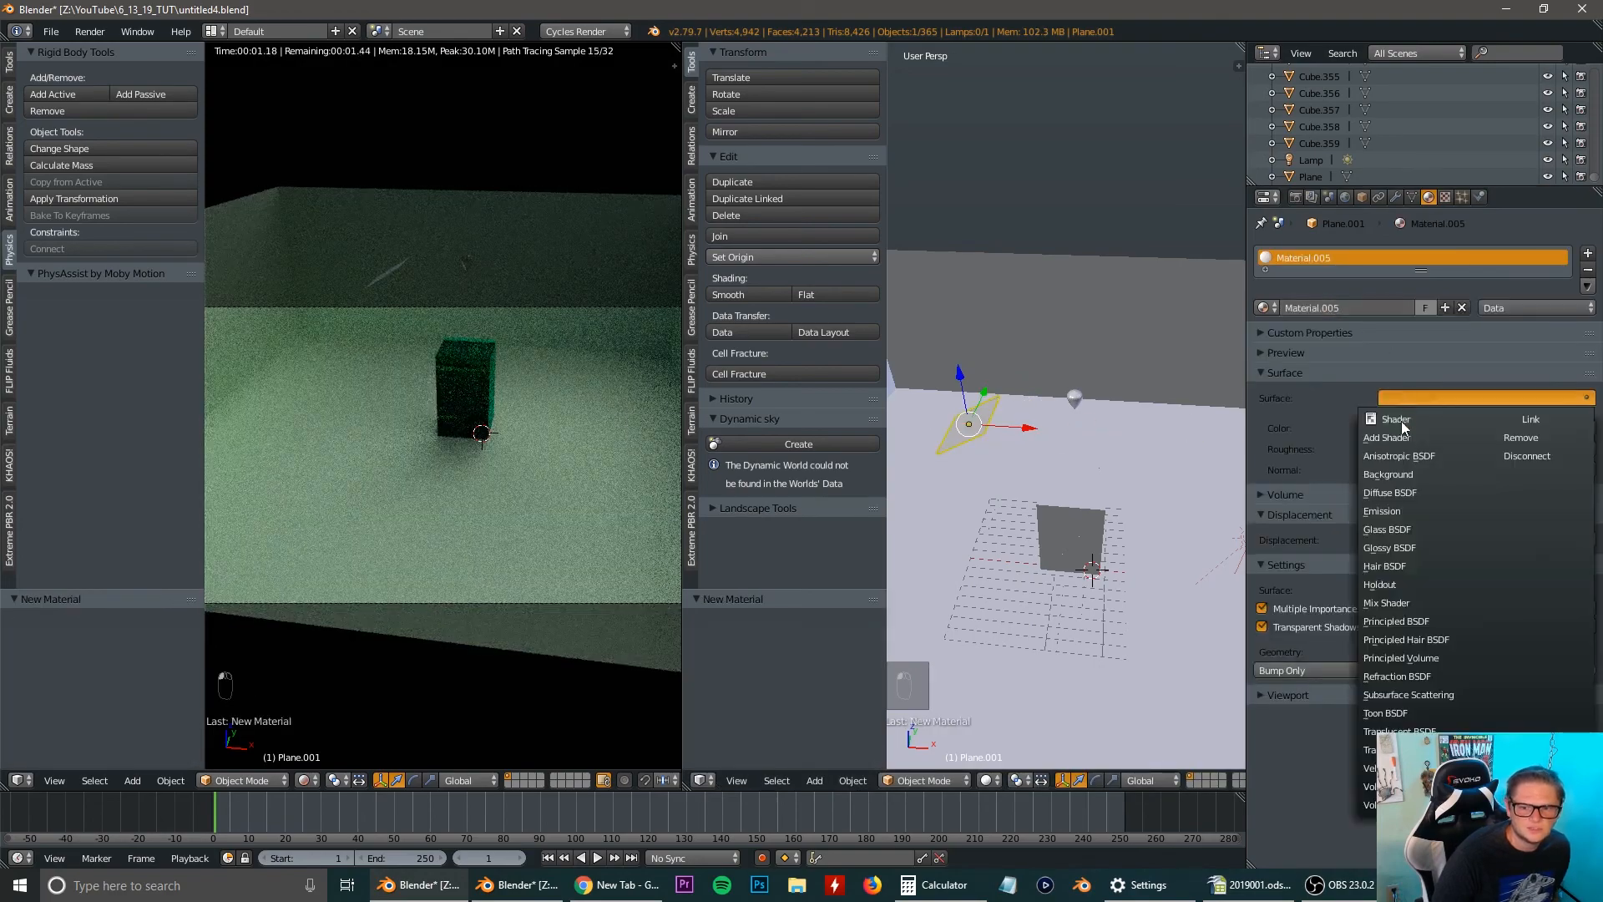
click(1401, 504)
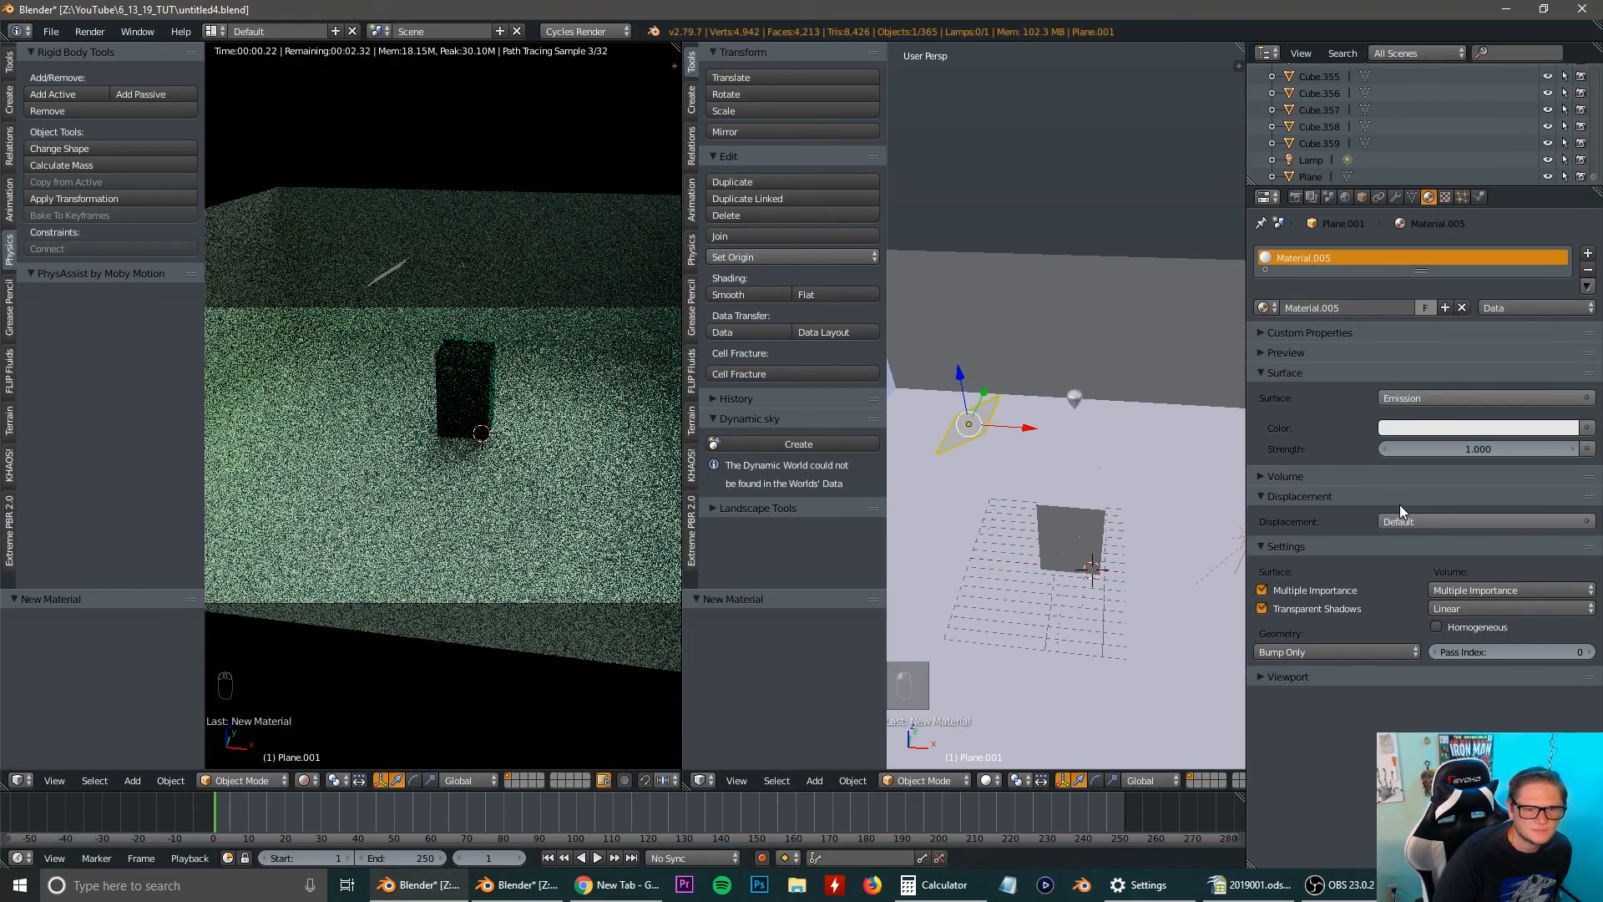
click(1410, 427)
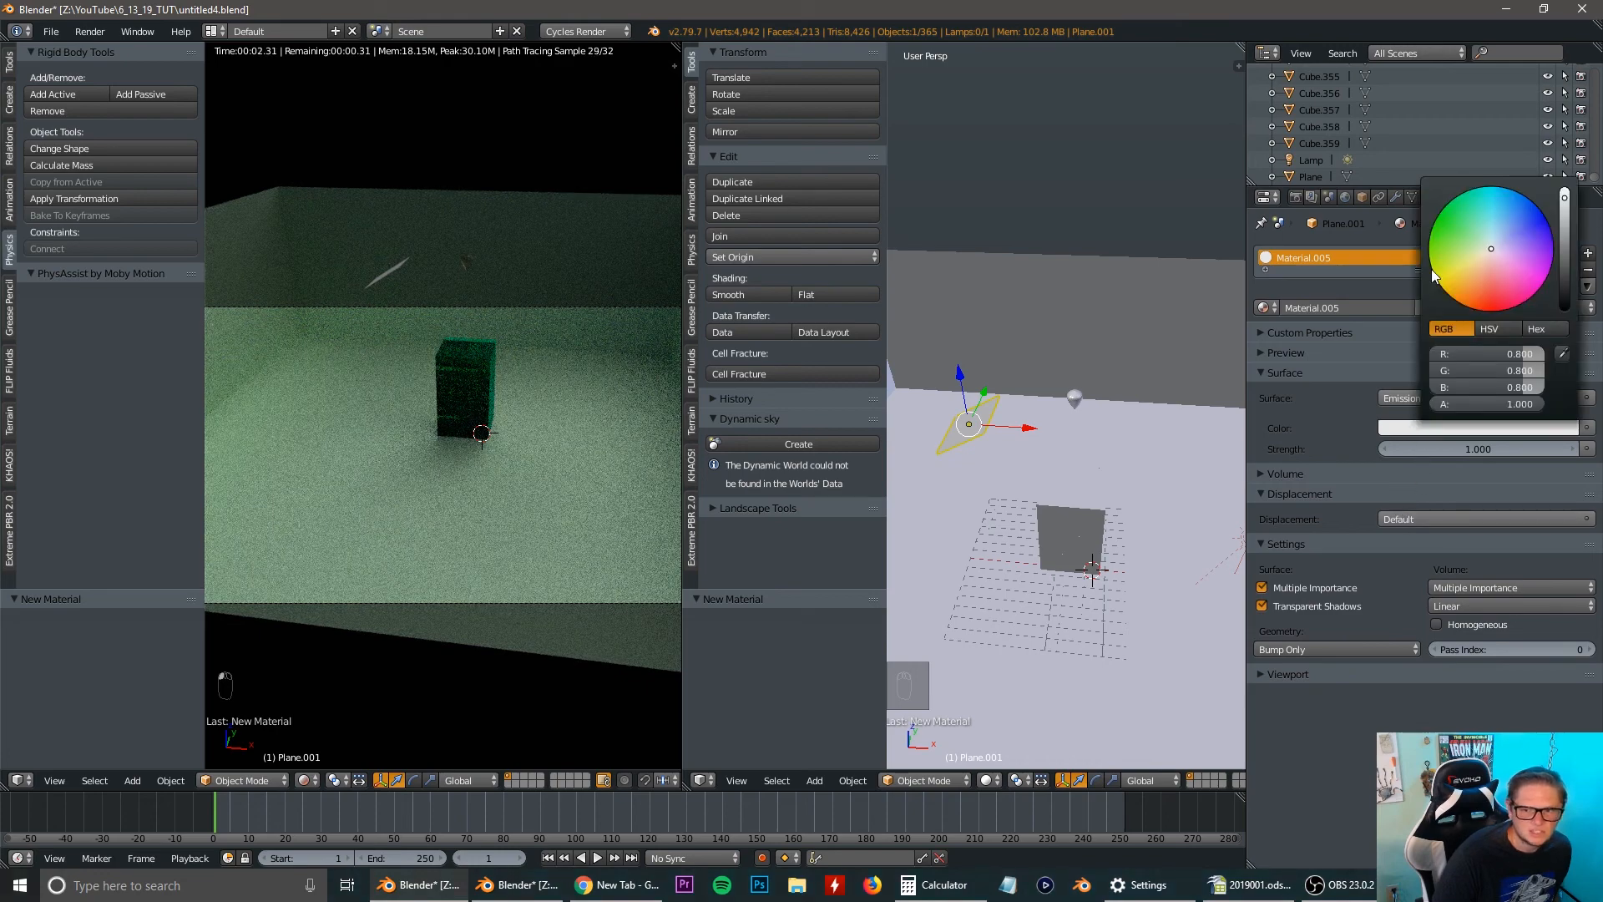
click(1502, 226)
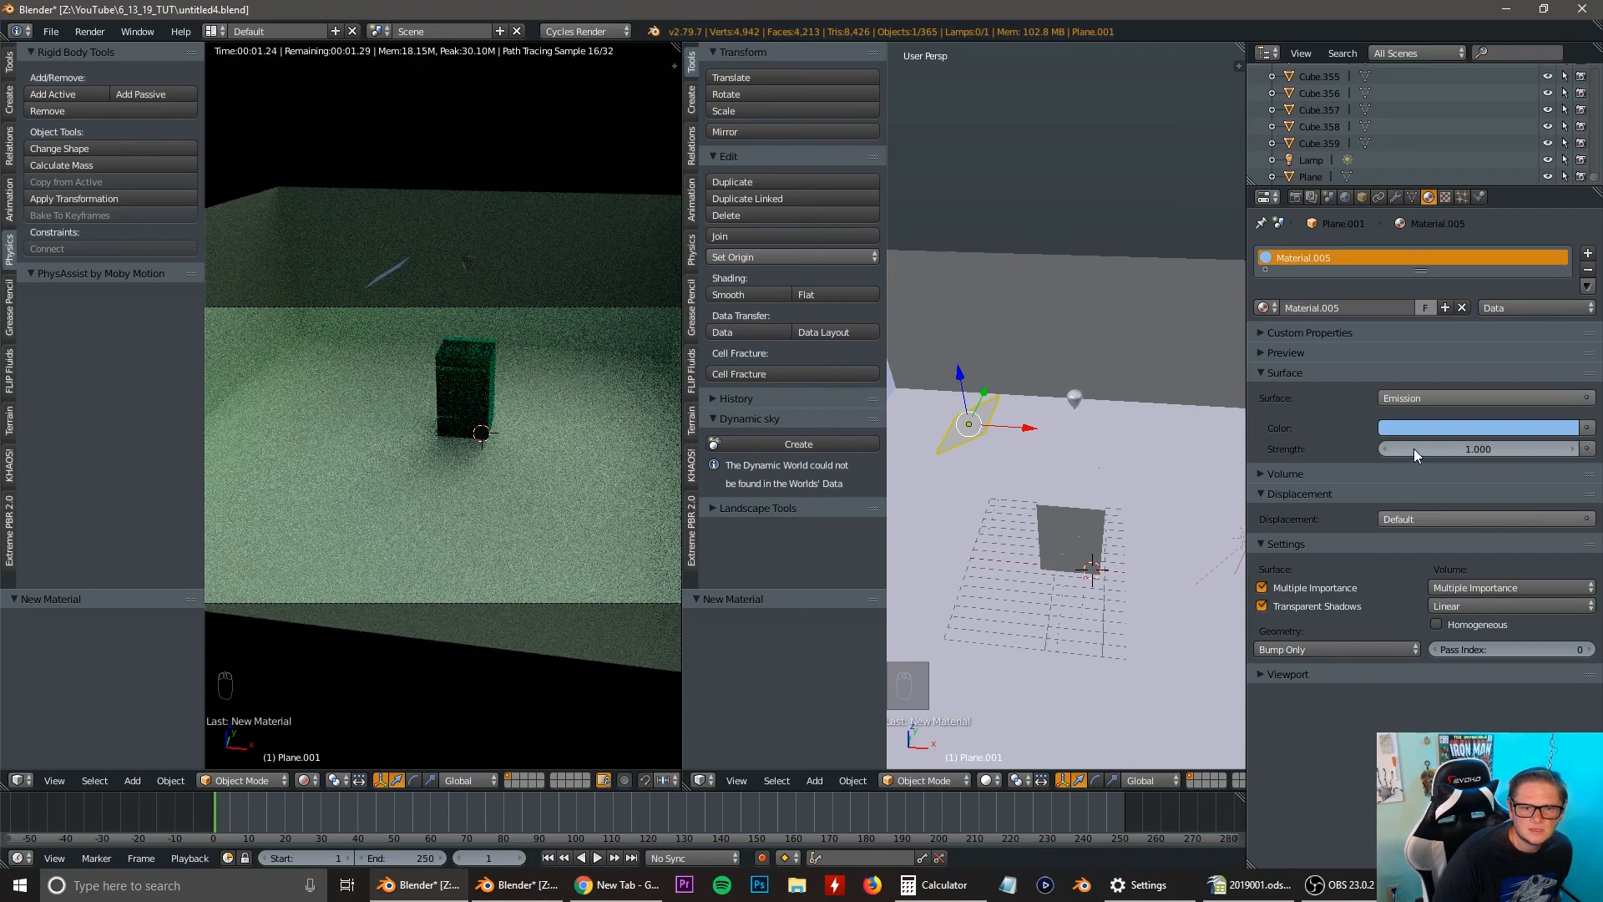
mouse_move(1415, 449)
mouse_down()
mouse_move(1503, 448)
mouse_move(1414, 454)
mouse_move(1445, 449)
mouse_up()
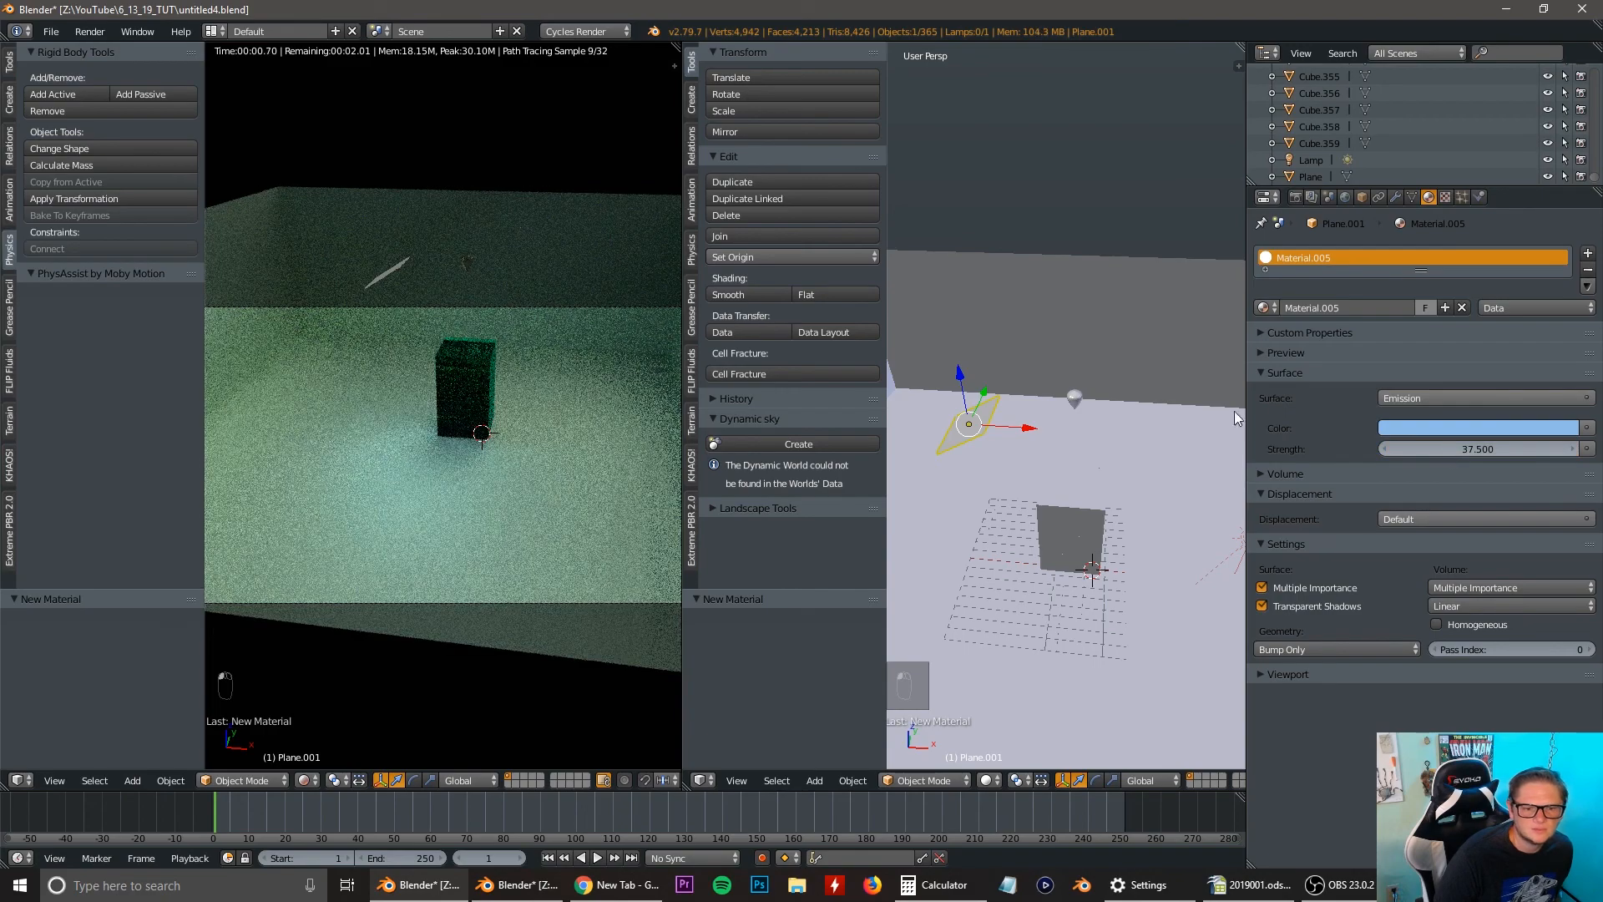
Duplicate the backdrop object in place.
scroll(1050, 406, up, 3)
scroll(493, 384, up, 3)
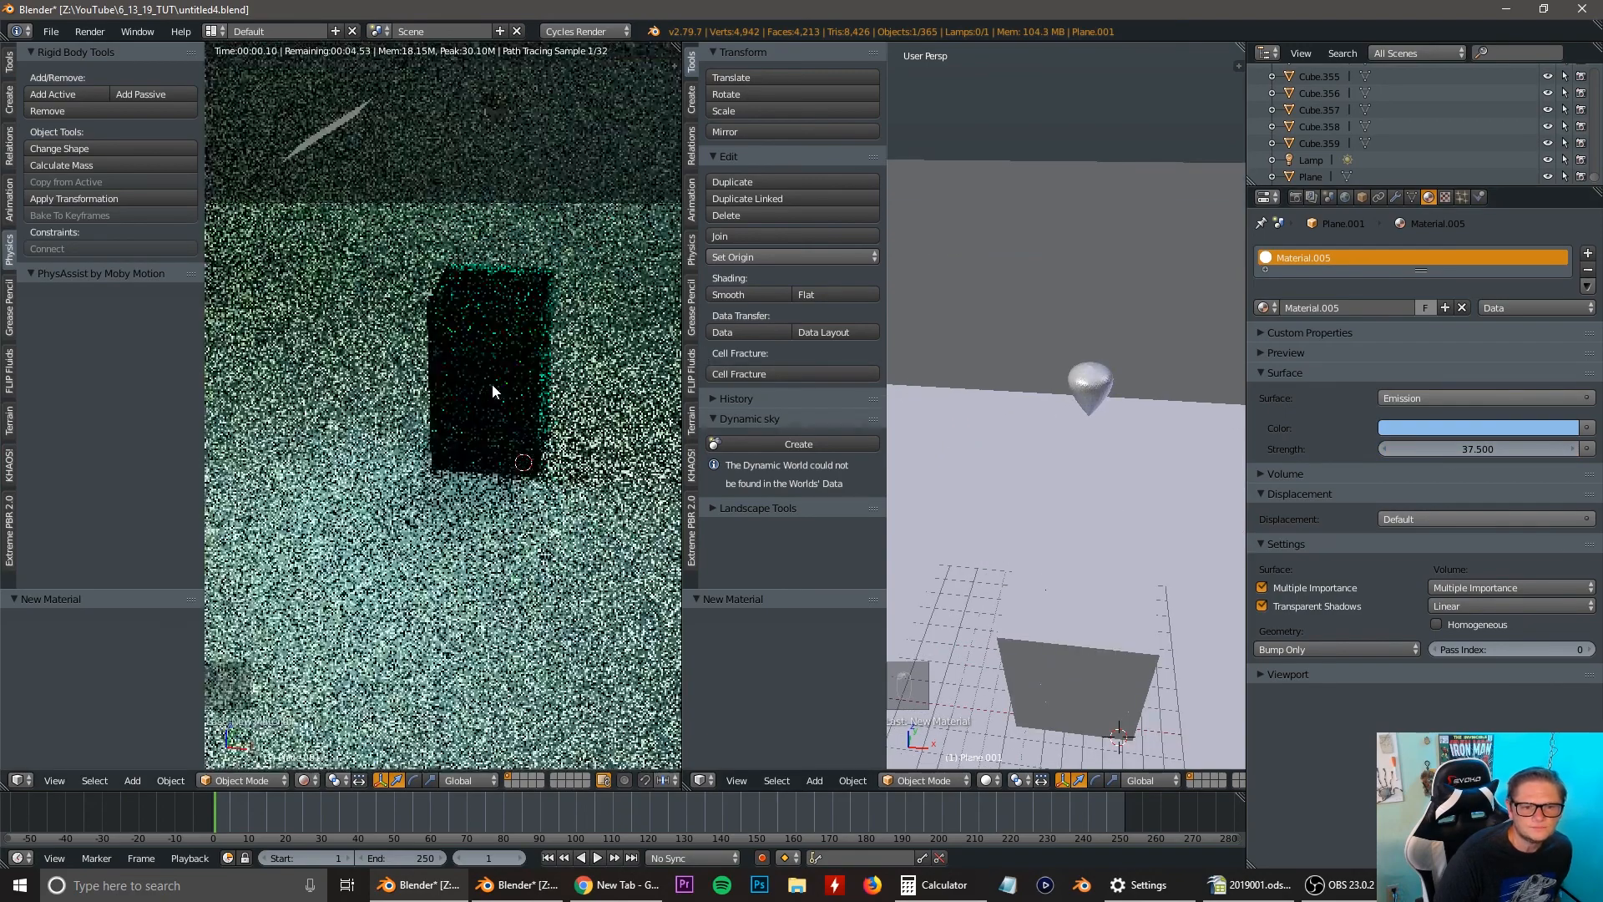
scroll(493, 384, down, 4)
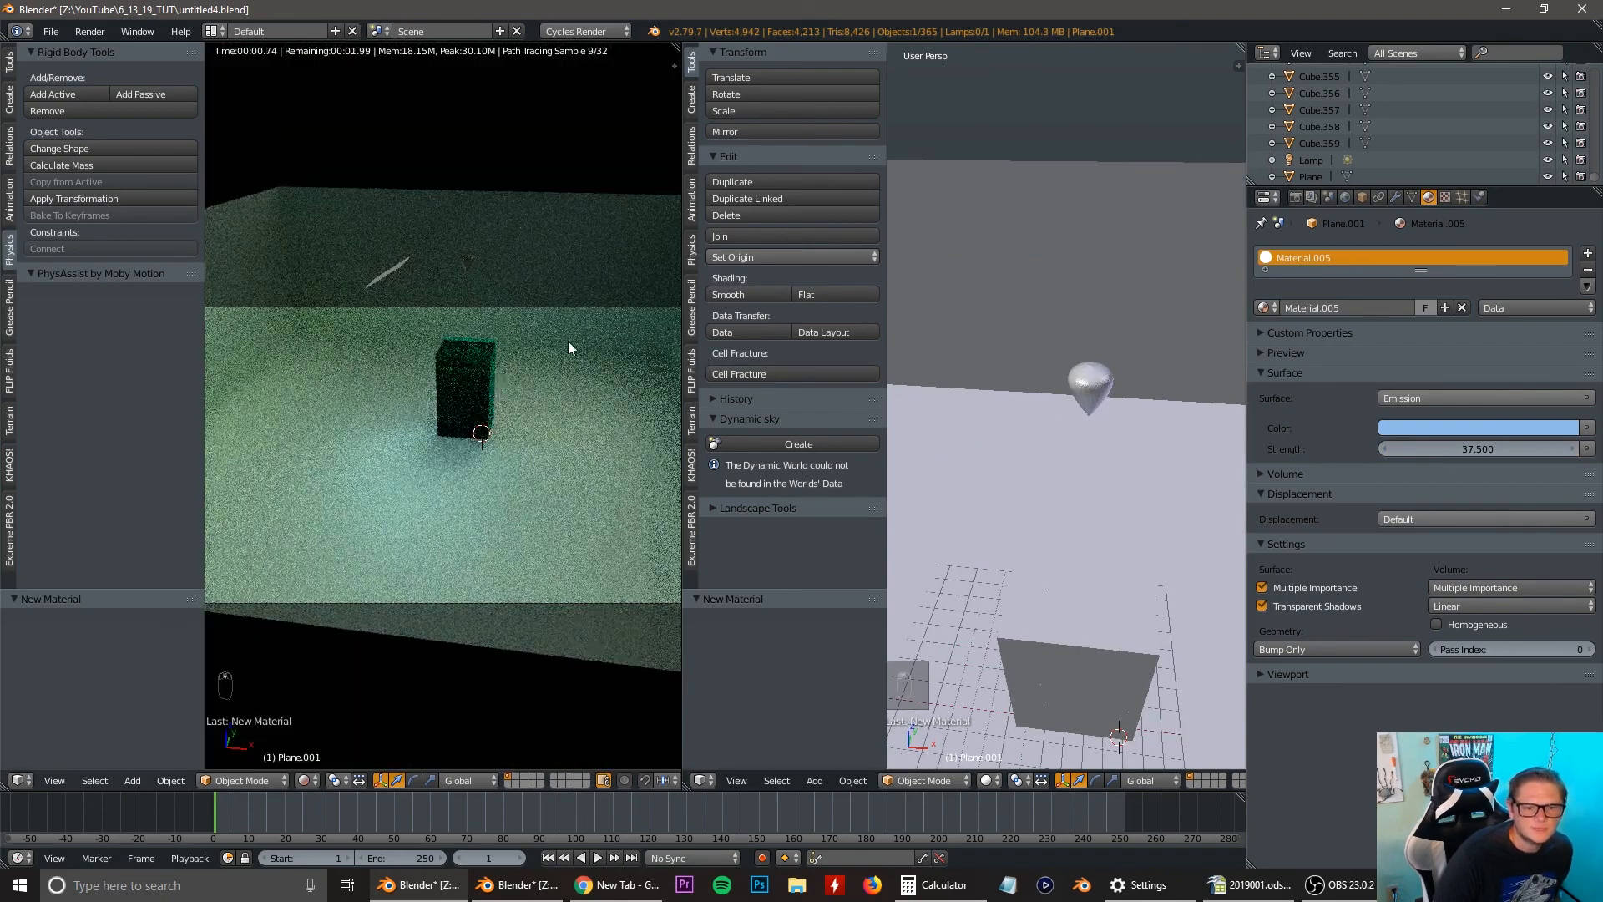
scroll(538, 294, up, 2)
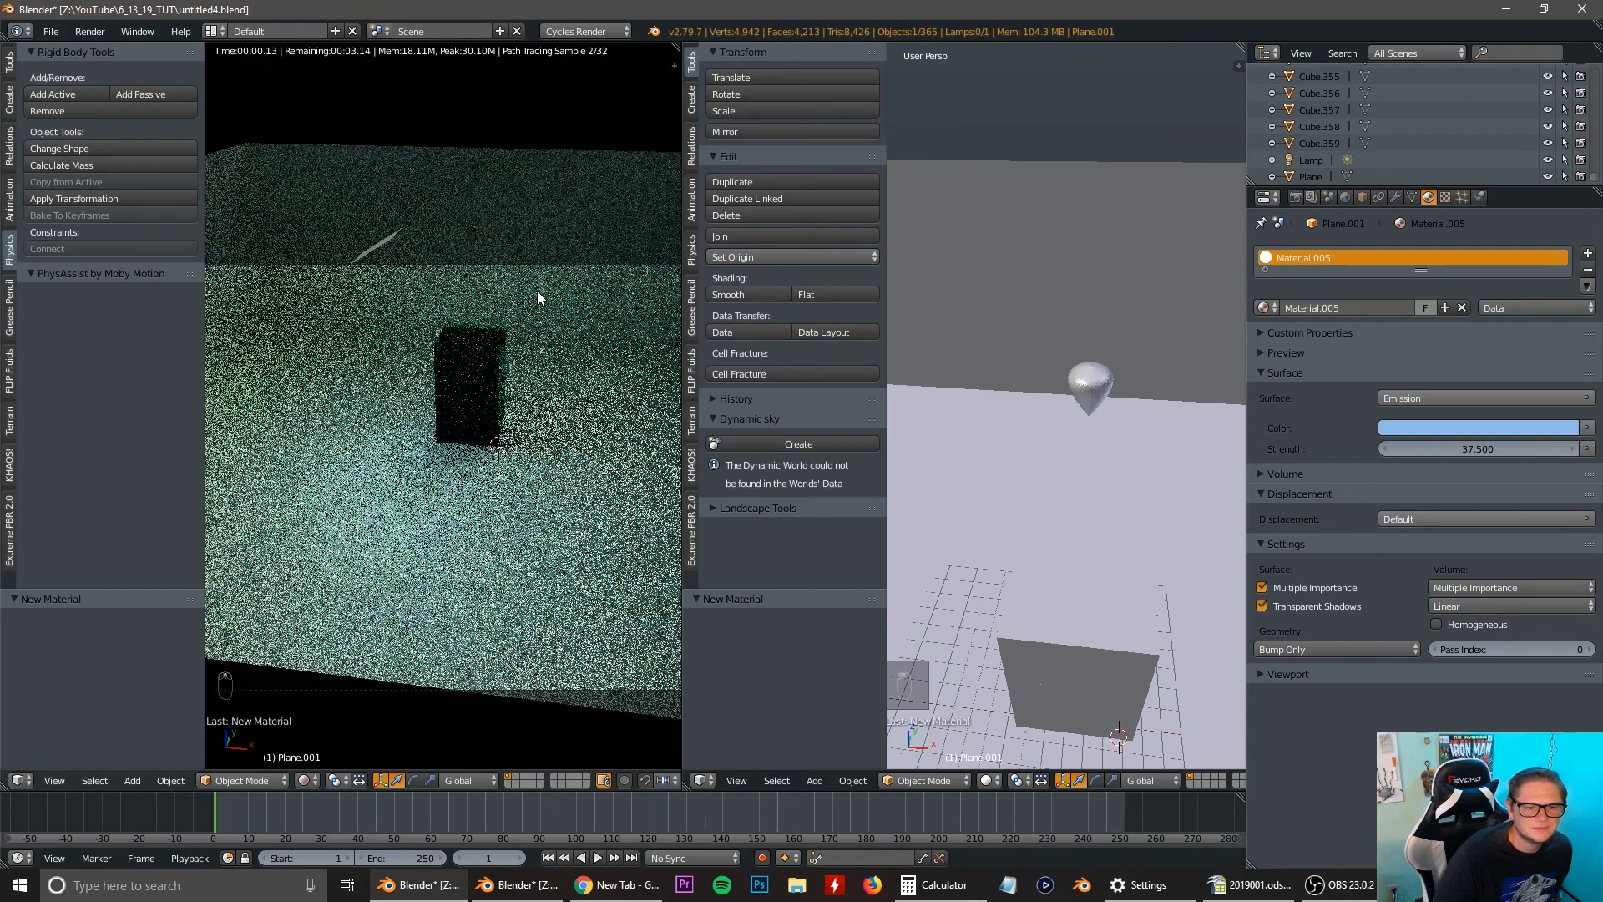
scroll(538, 291, down, 3)
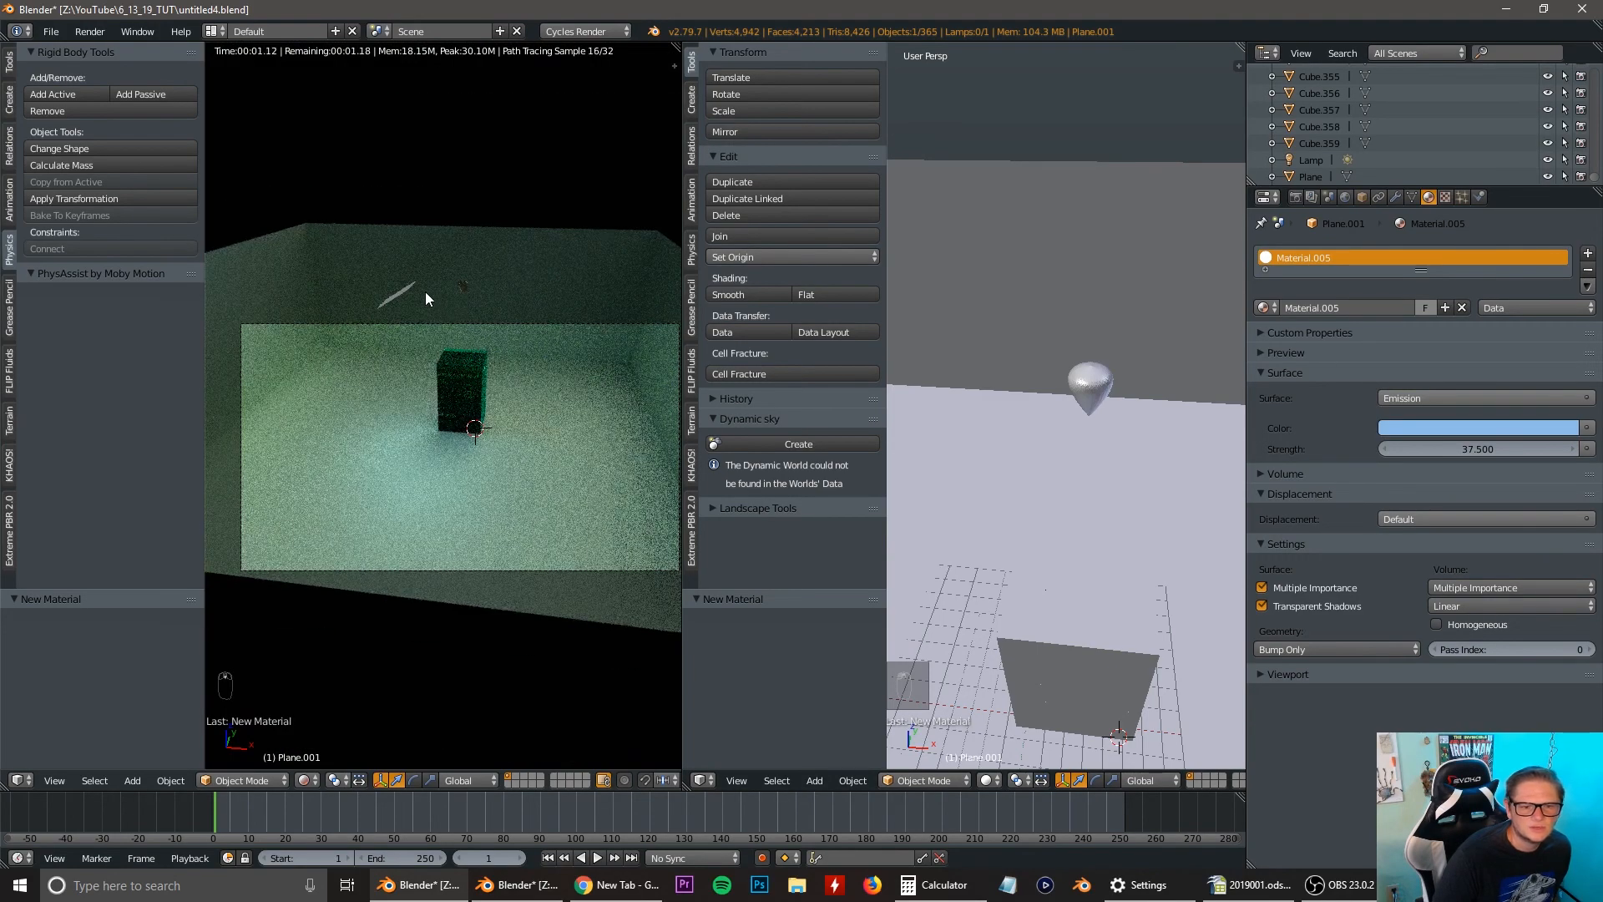
right_click(402, 287)
key(shift+d)
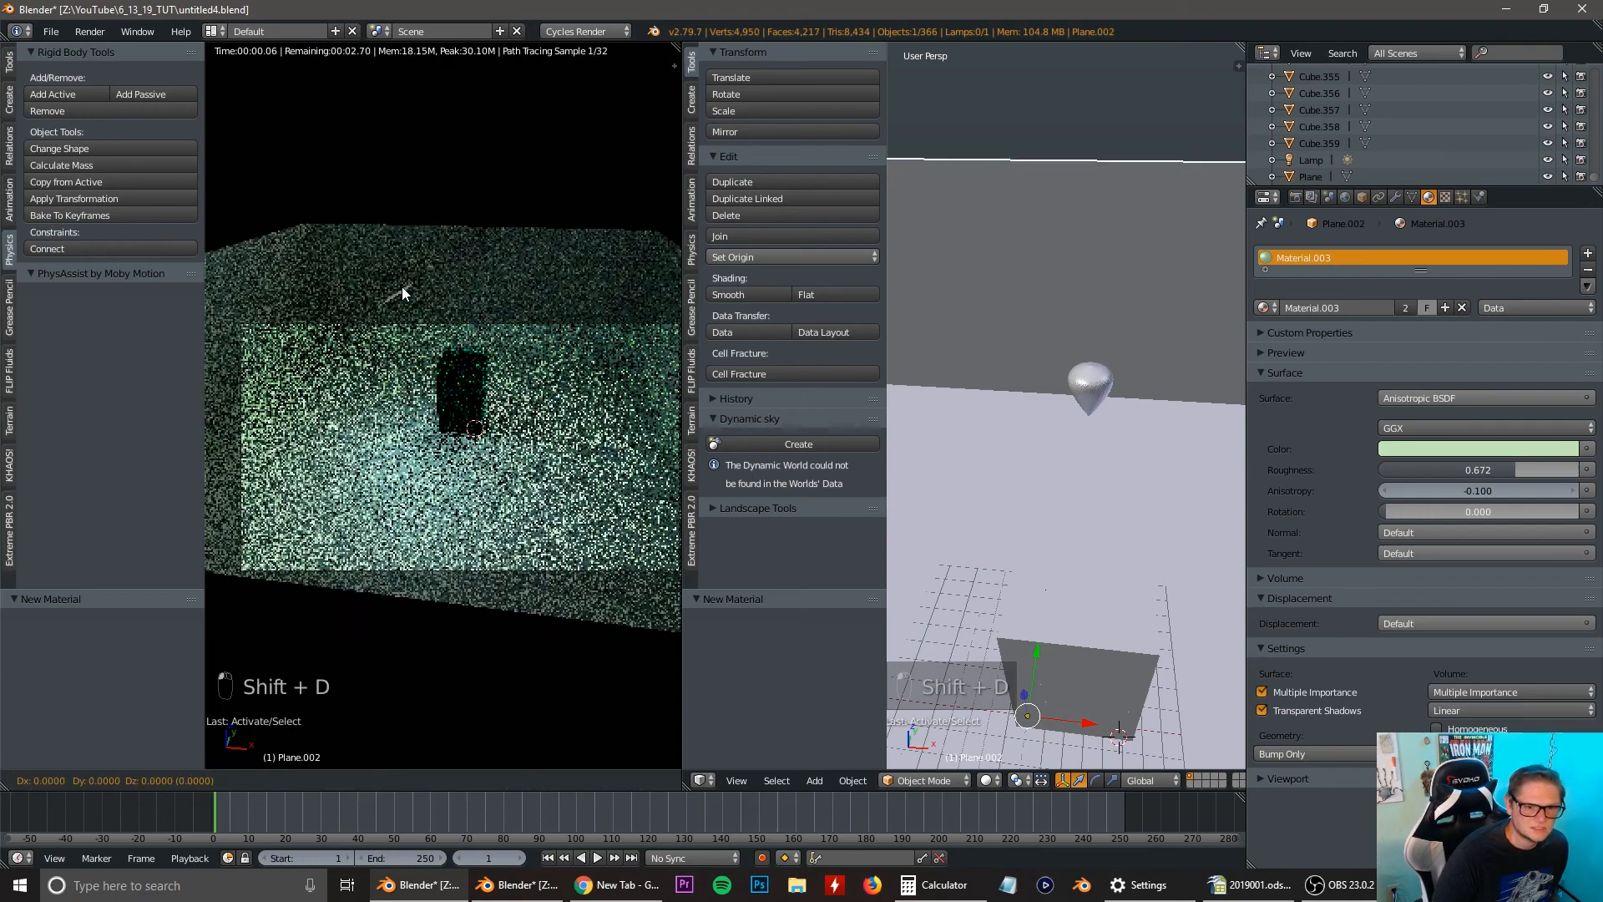
click(402, 287)
Duplicate the emissive overhead plane and move the copy about 19.9 units along the X axis.
scroll(1051, 323, down, 5)
middle_drag(1050, 323, 1088, 398)
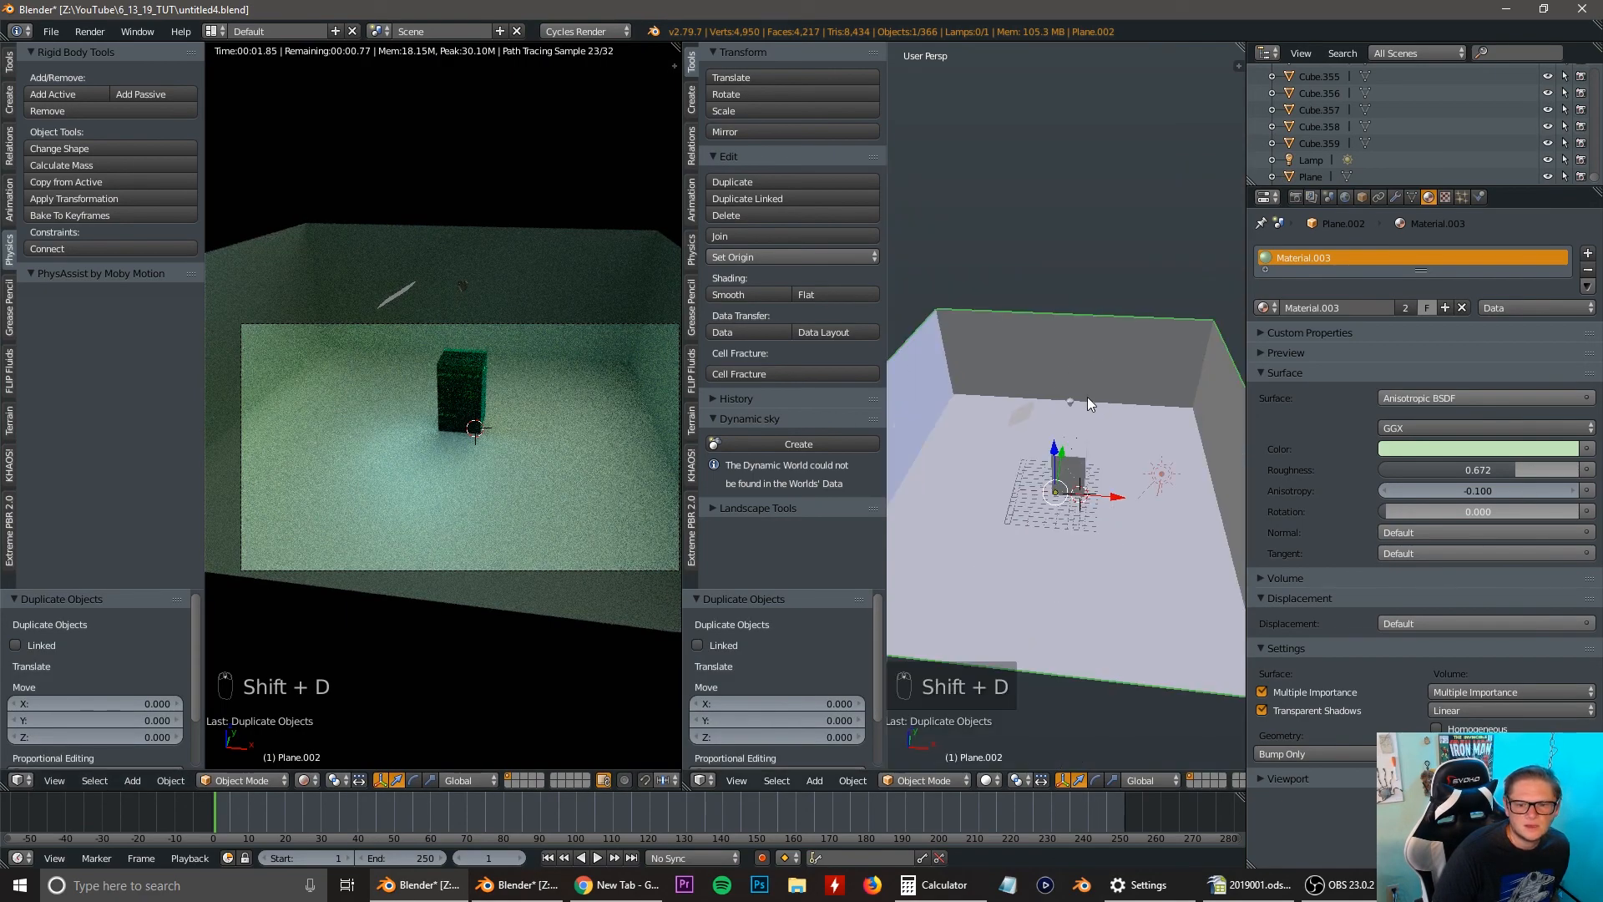
right_click(1020, 415)
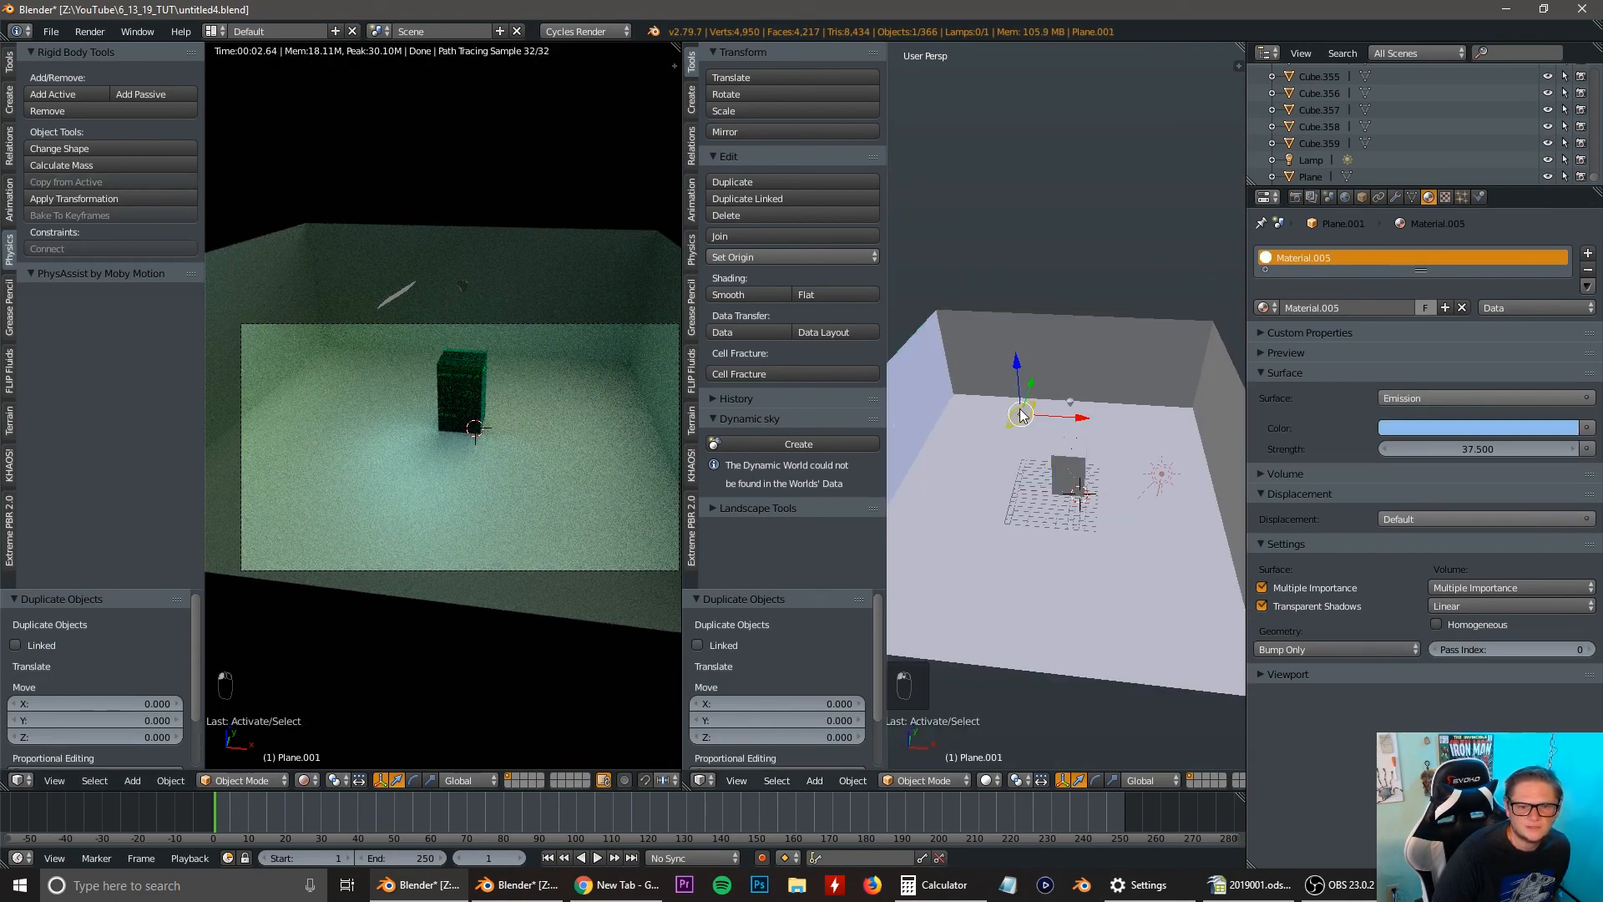
key(shift+d)
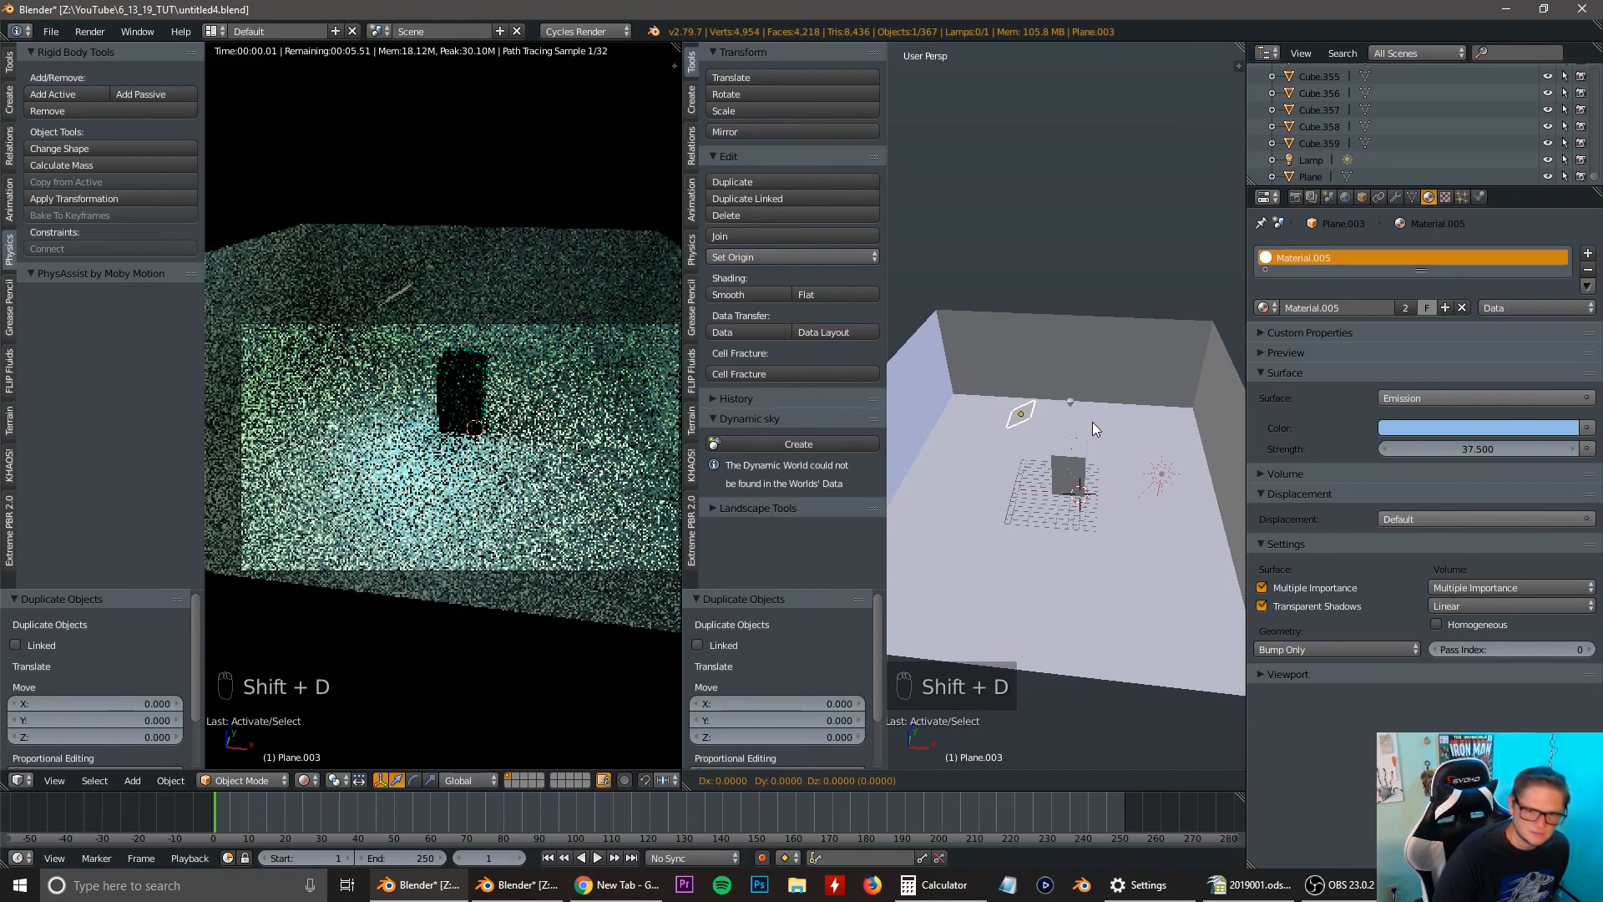
click(1092, 423)
drag(1083, 426, 1204, 433)
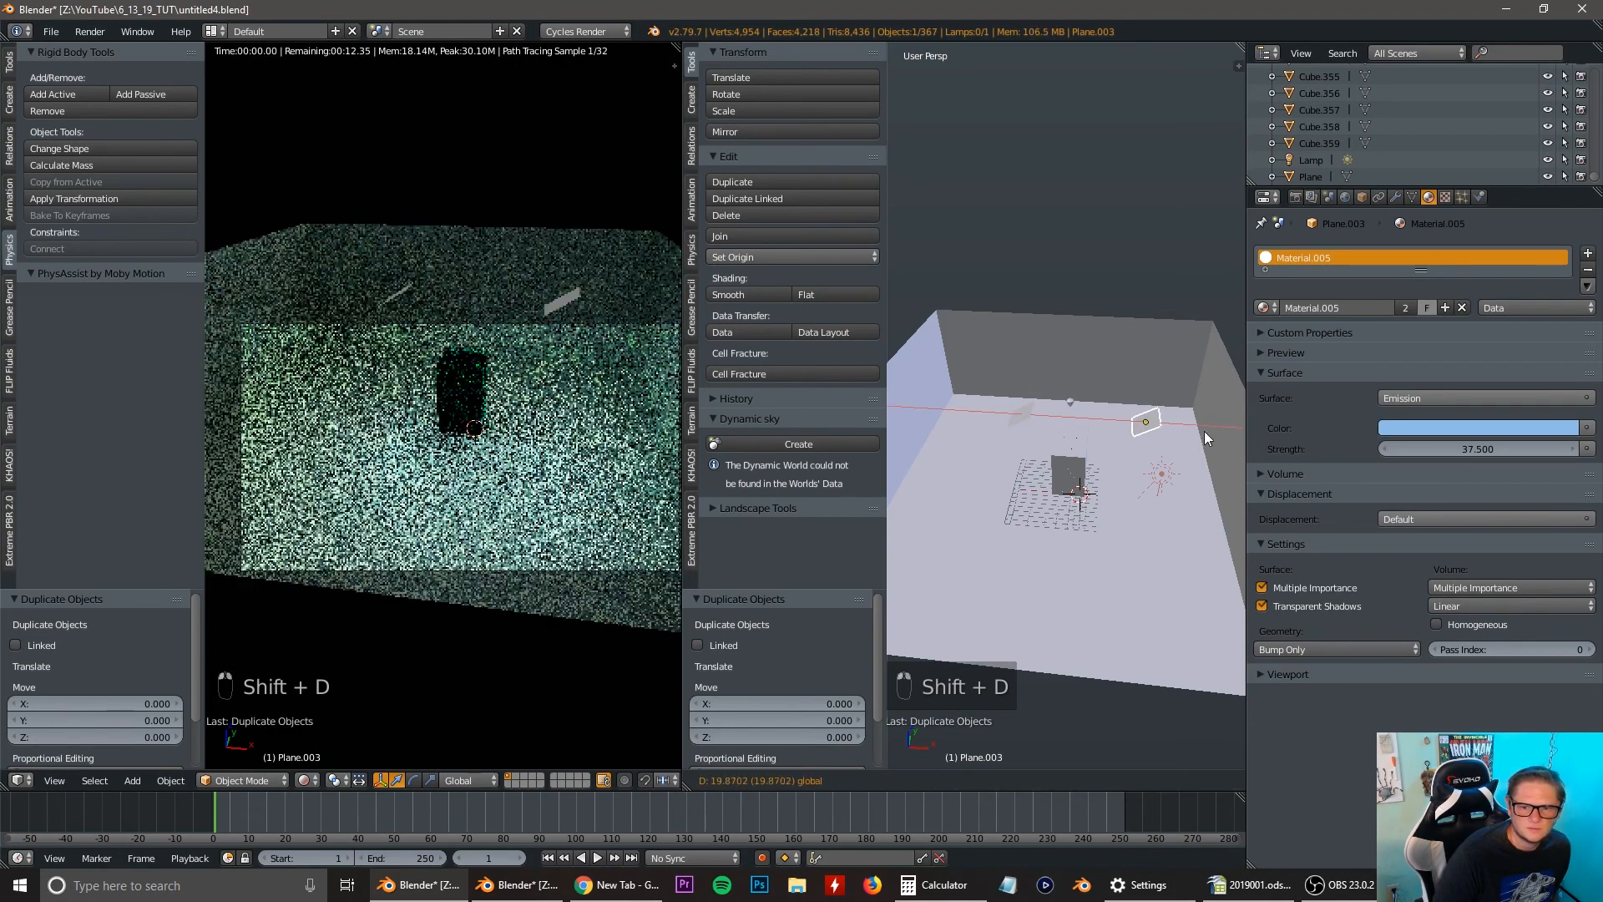
Rotate the copied light plane about 123 degrees around Z and move it about -16.1 units along Y and 5.2 units along Z.
key(r)
key(z)
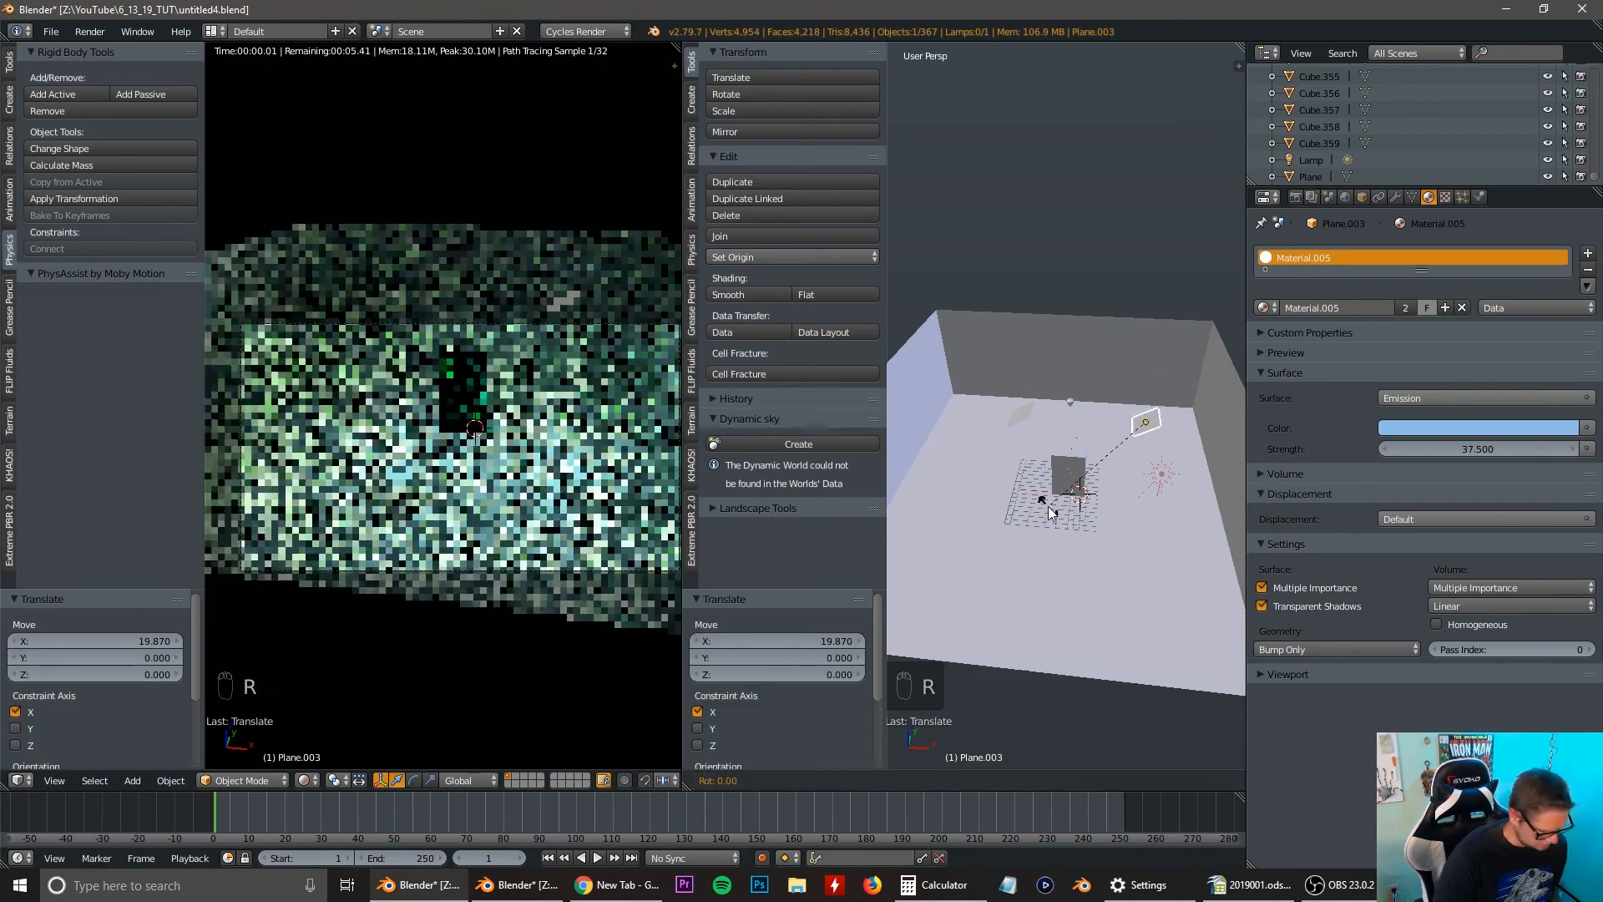
click(1126, 388)
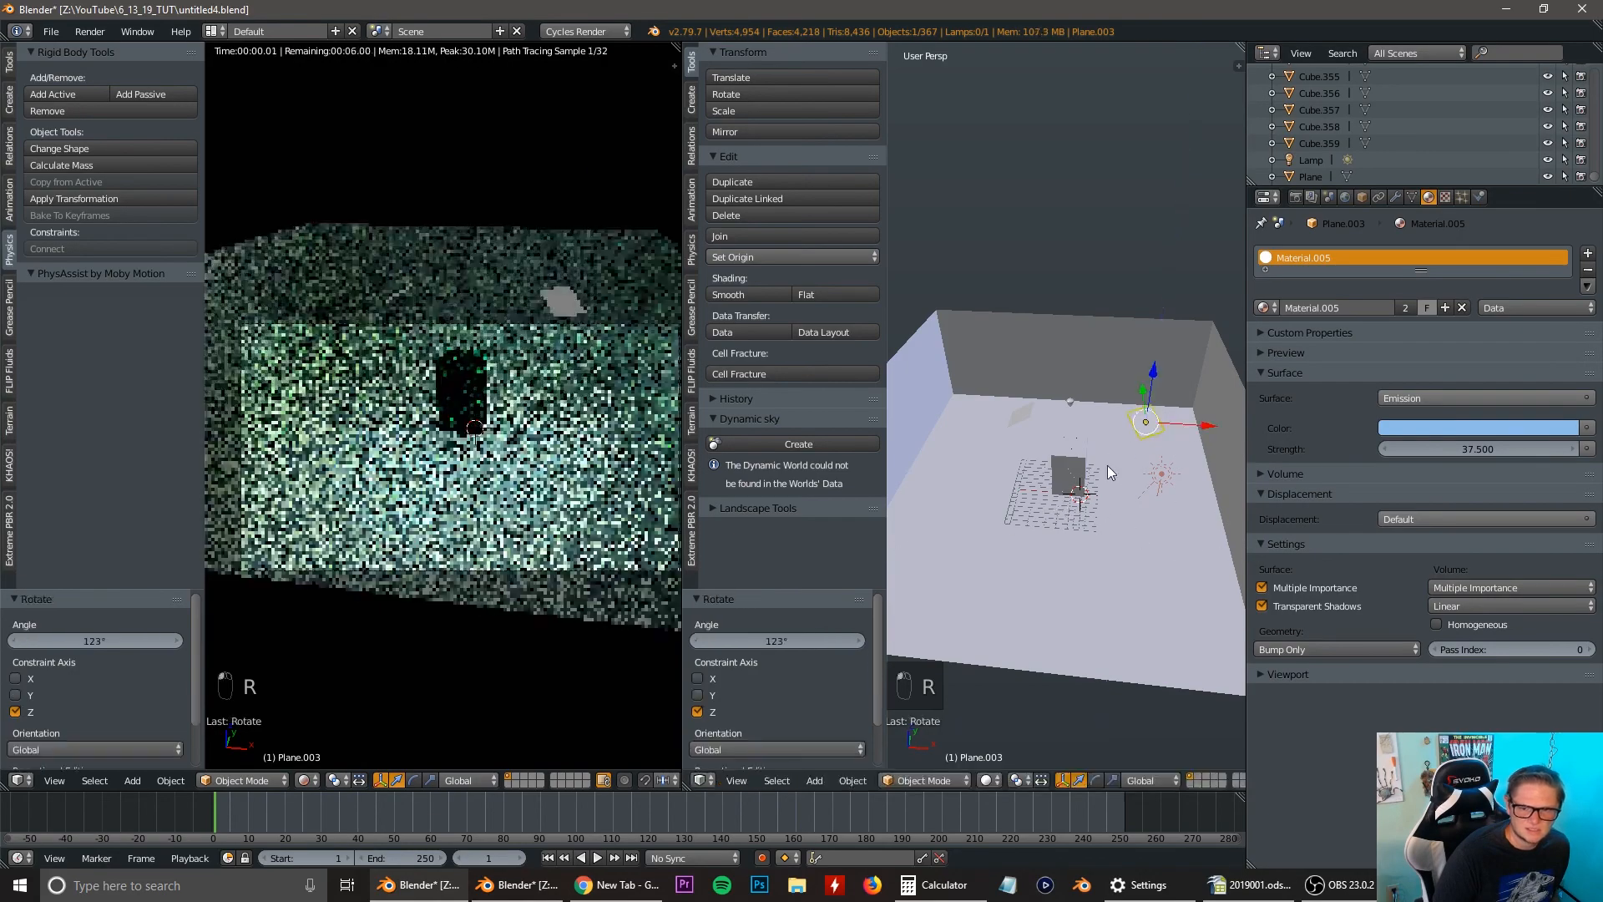
drag(1140, 393, 1150, 472)
key(g)
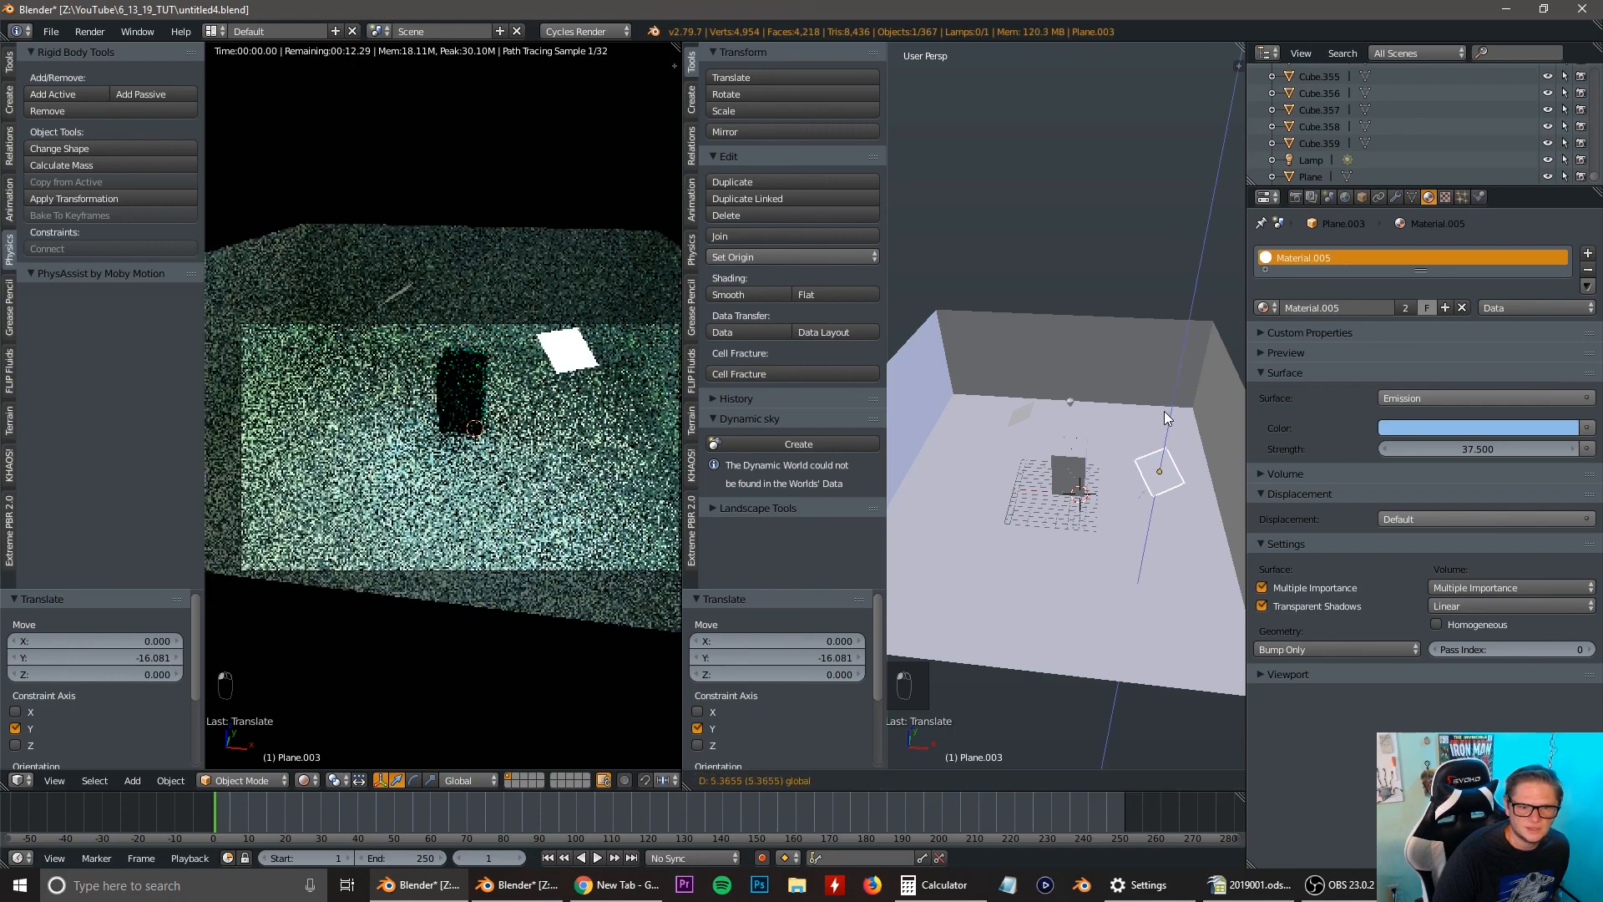
key(z)
click(1159, 428)
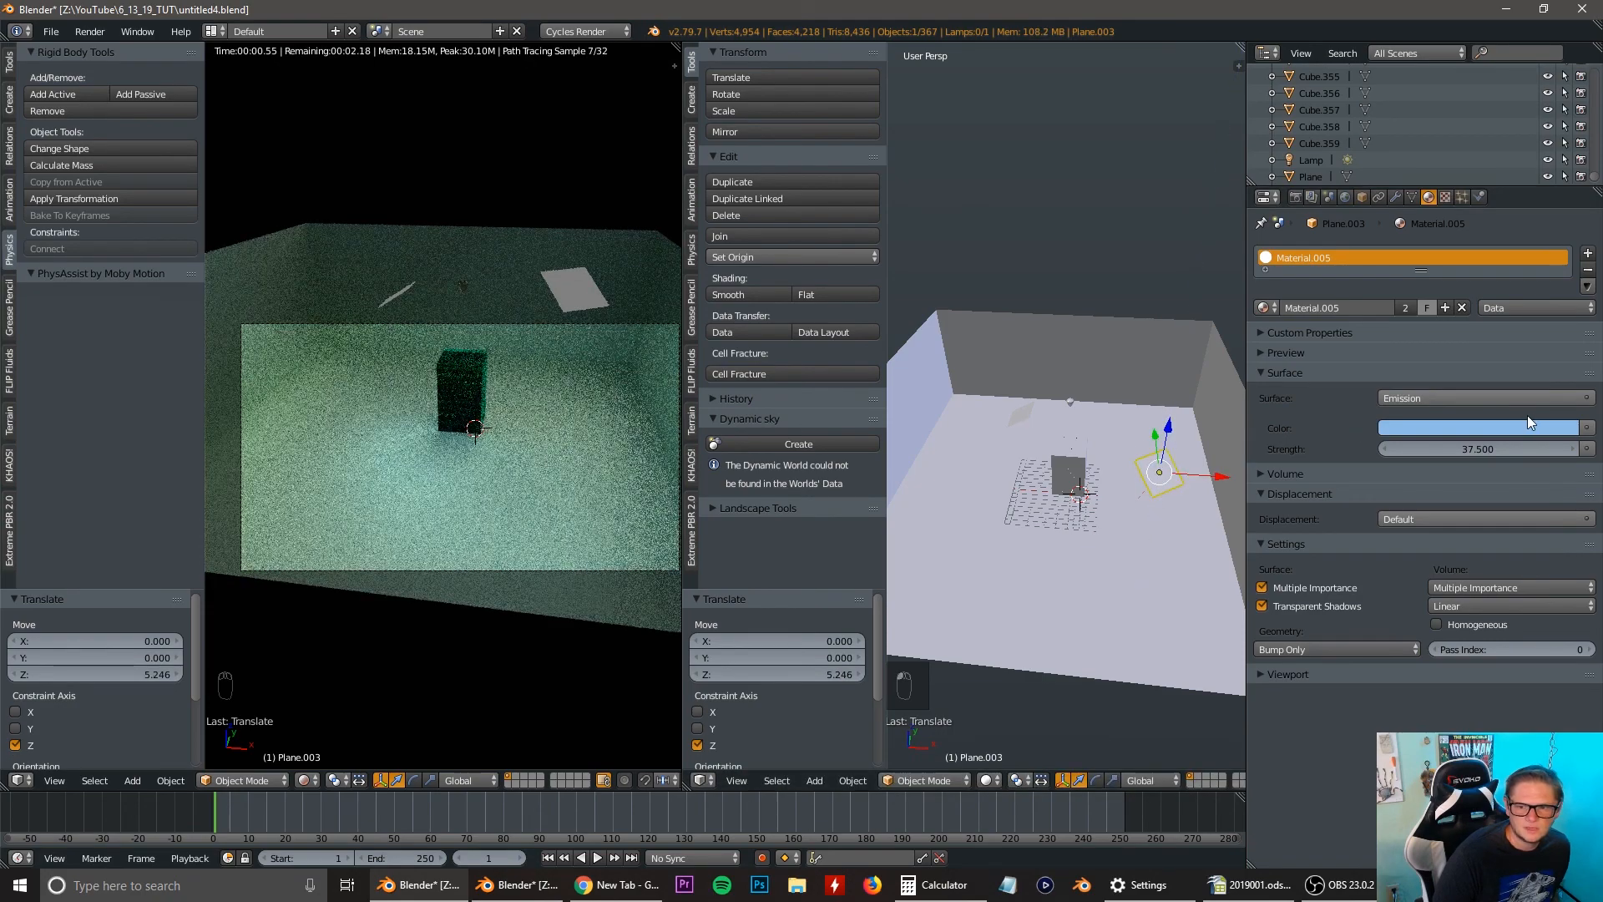
Set the color of the light planes' shared Emission material to a pale orange.
click(1498, 427)
click(1471, 274)
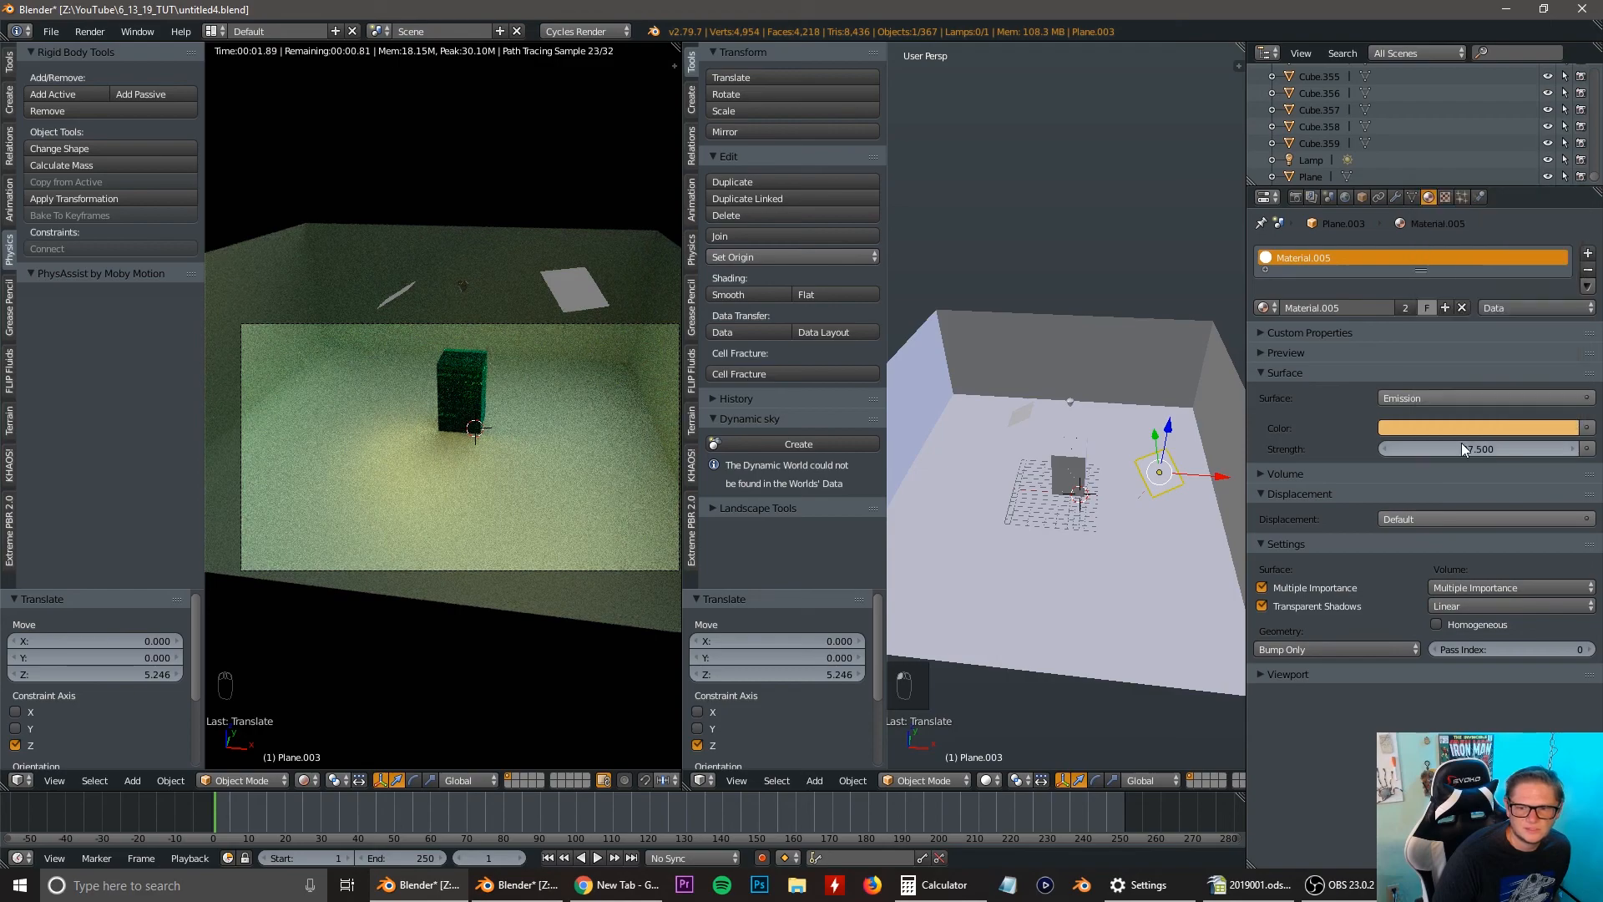
Scale the copied light plane up by about 1.64 and raise it about 1.7 units along the Z axis.
key(s)
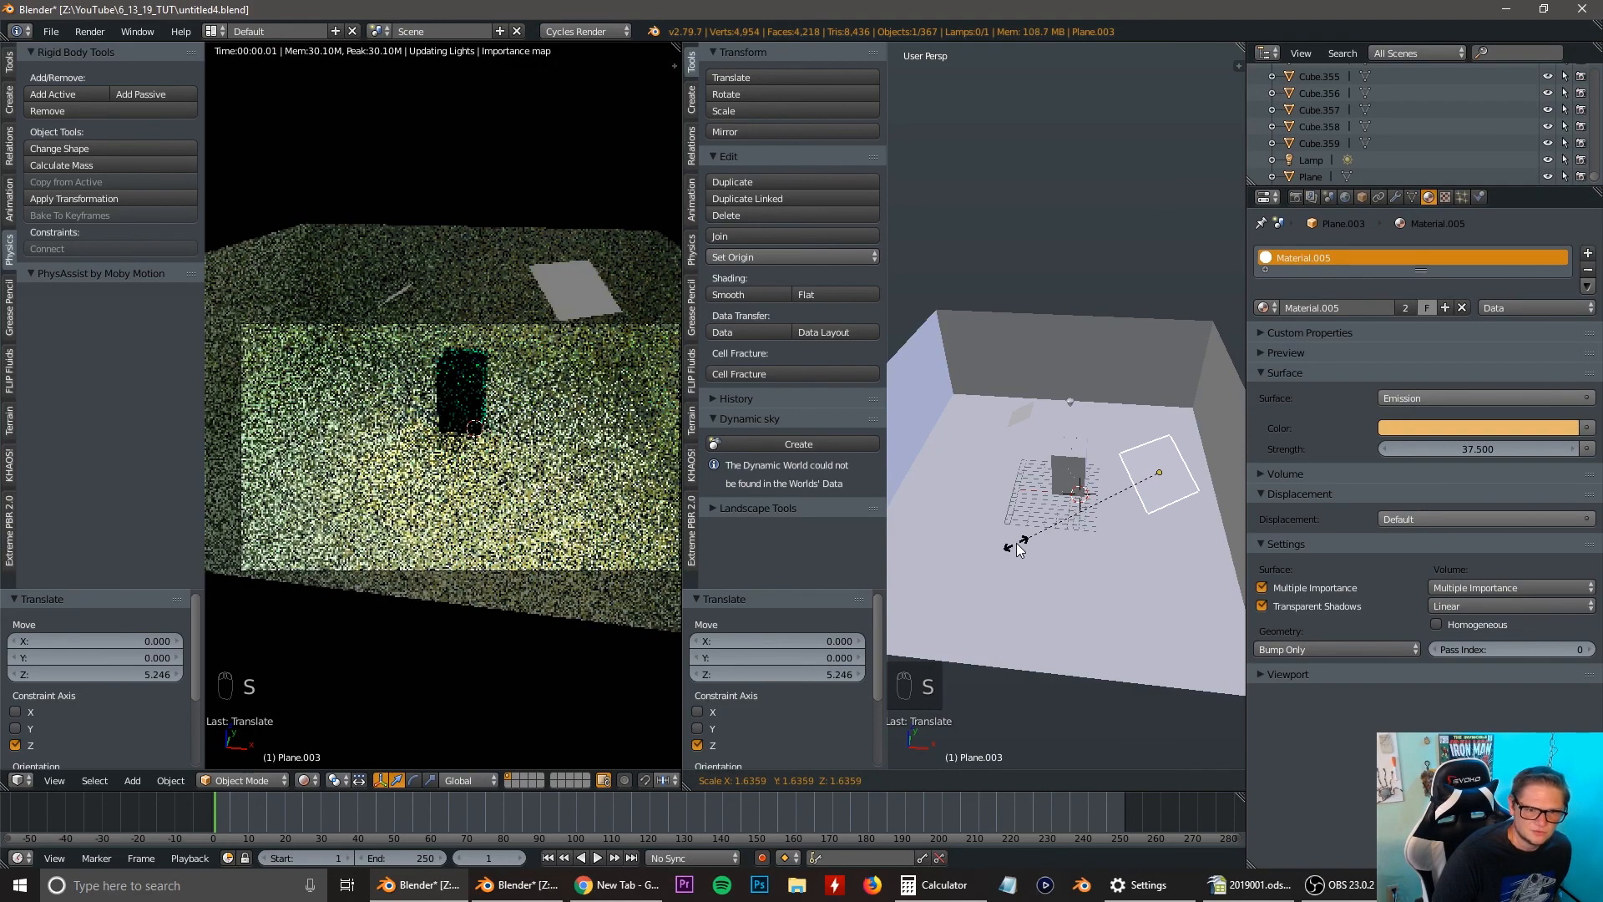
click(1017, 548)
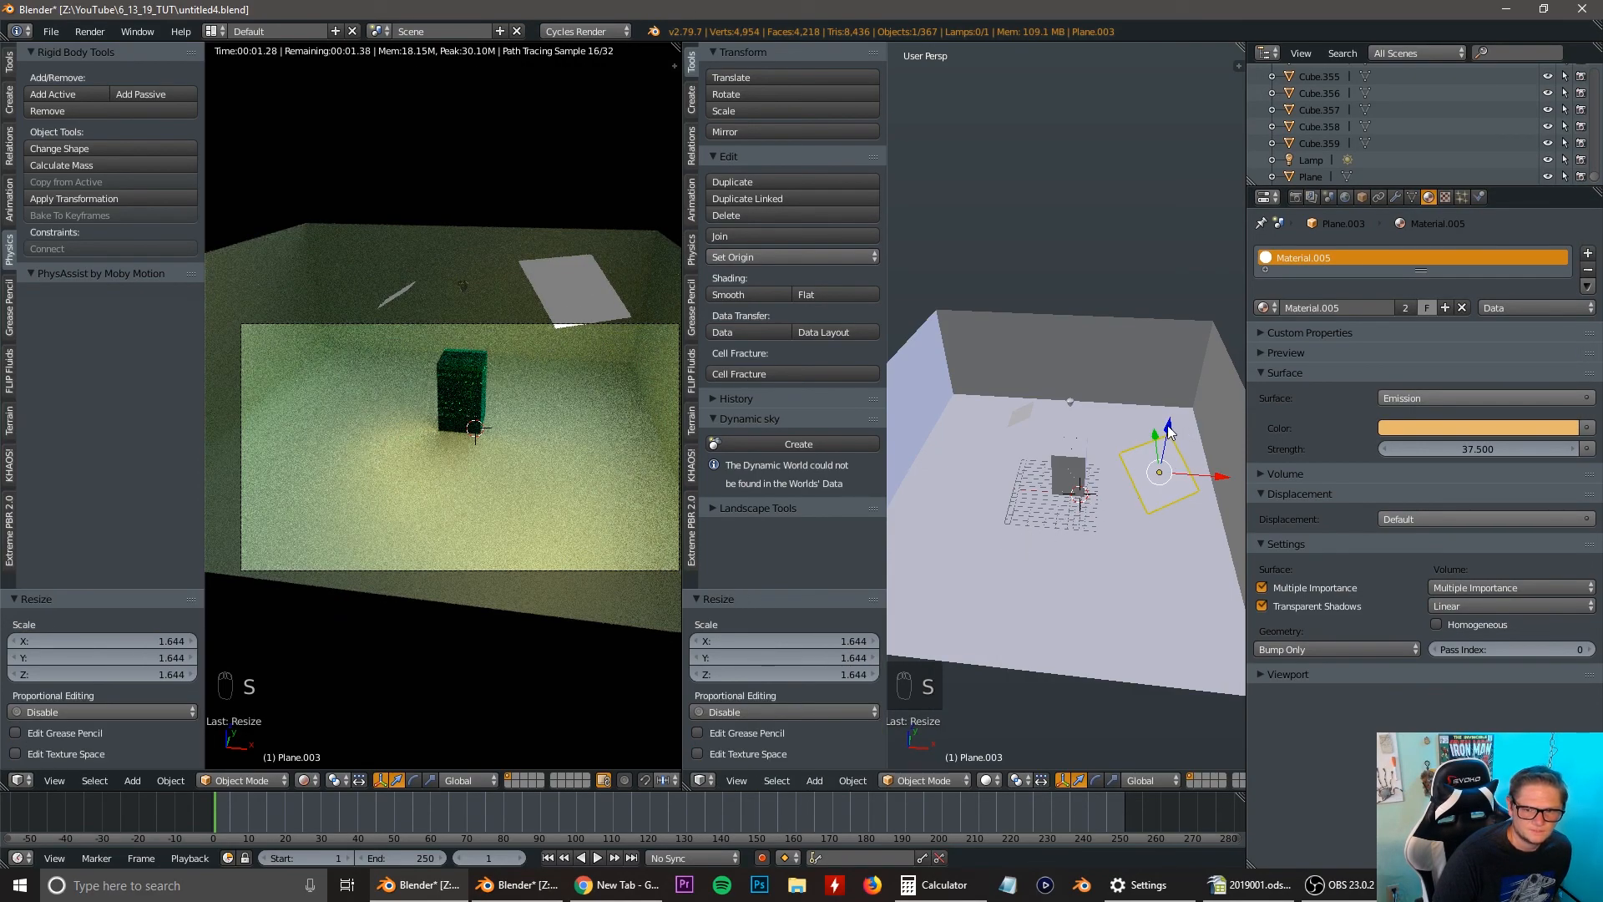
drag(1169, 431, 1169, 414)
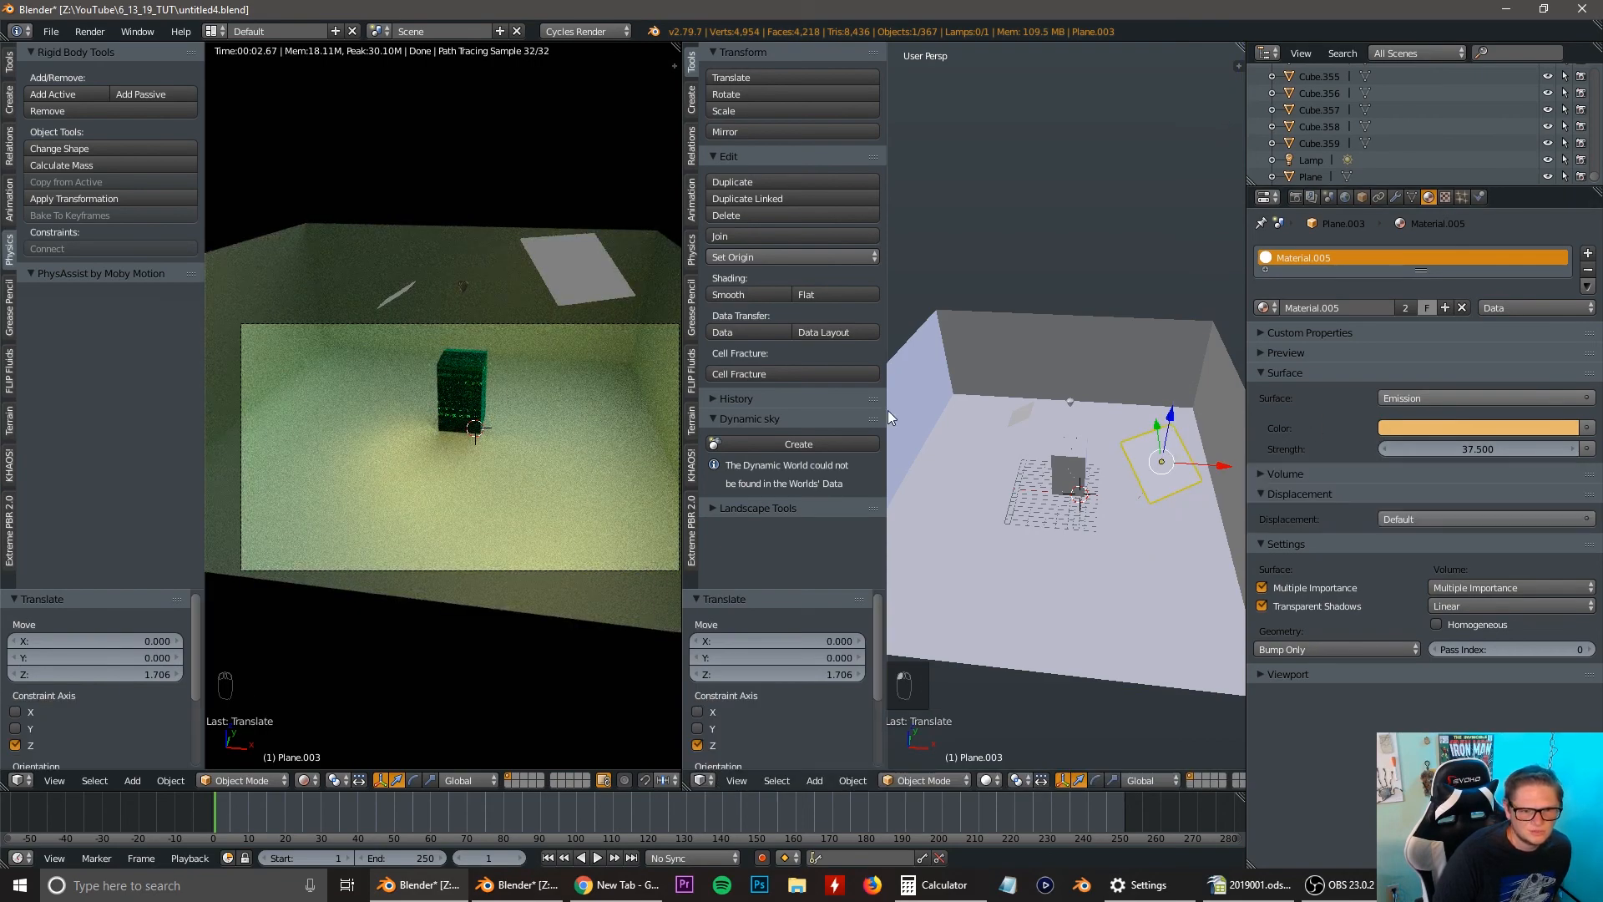
Merge the two 3D viewports into one large rendered camera view and check the lighting on the tower.
drag(673, 50, 799, 329)
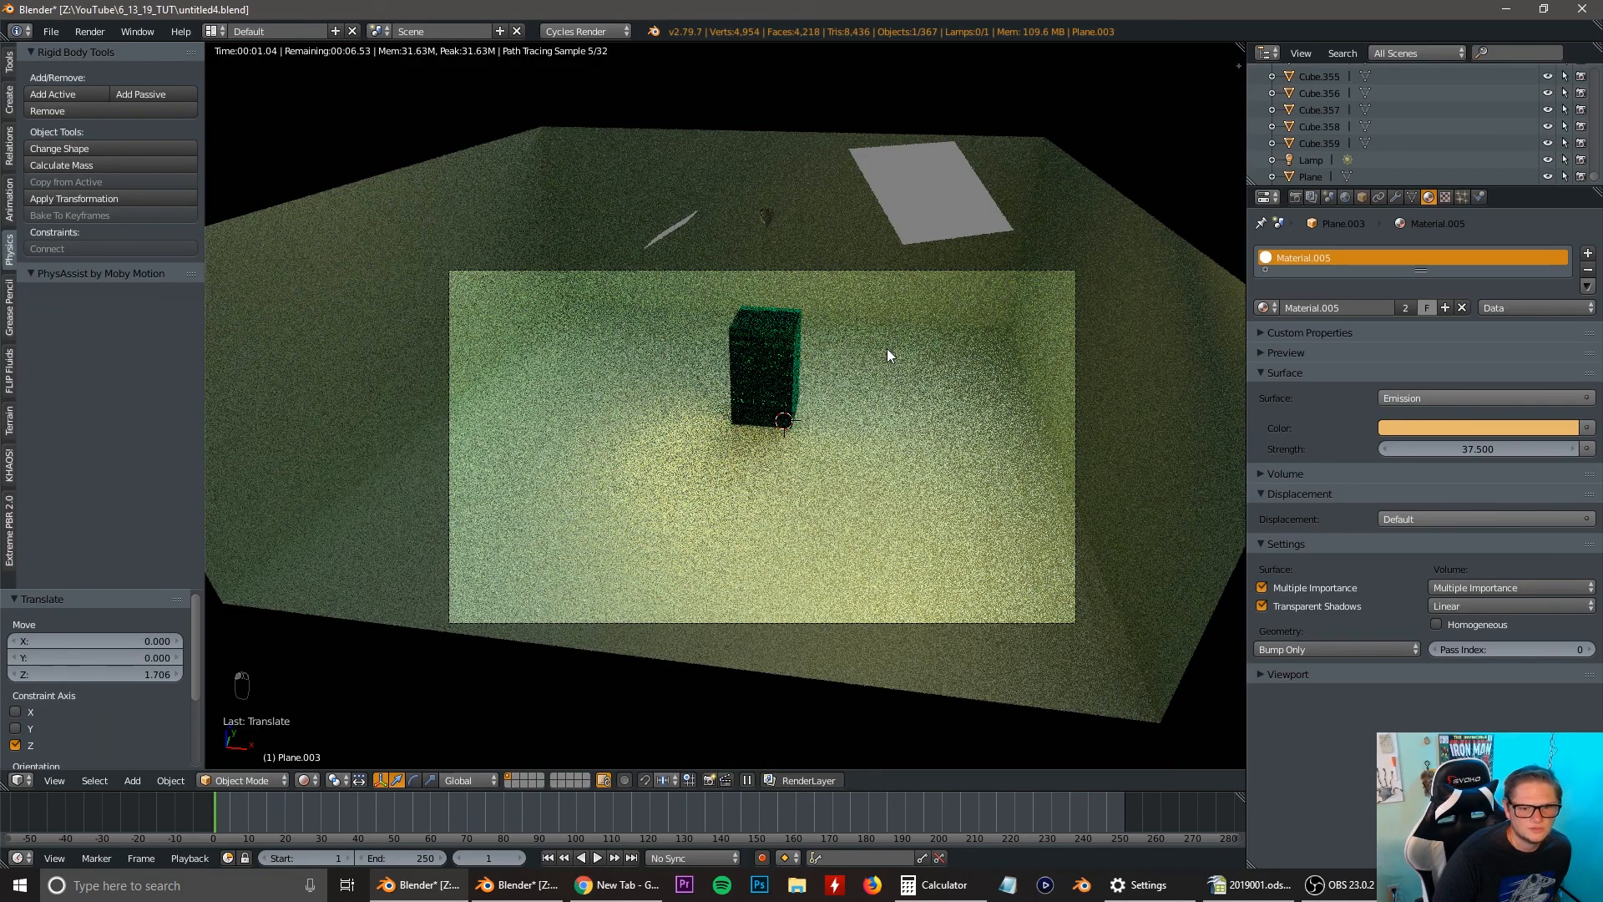
scroll(886, 349, up, 3)
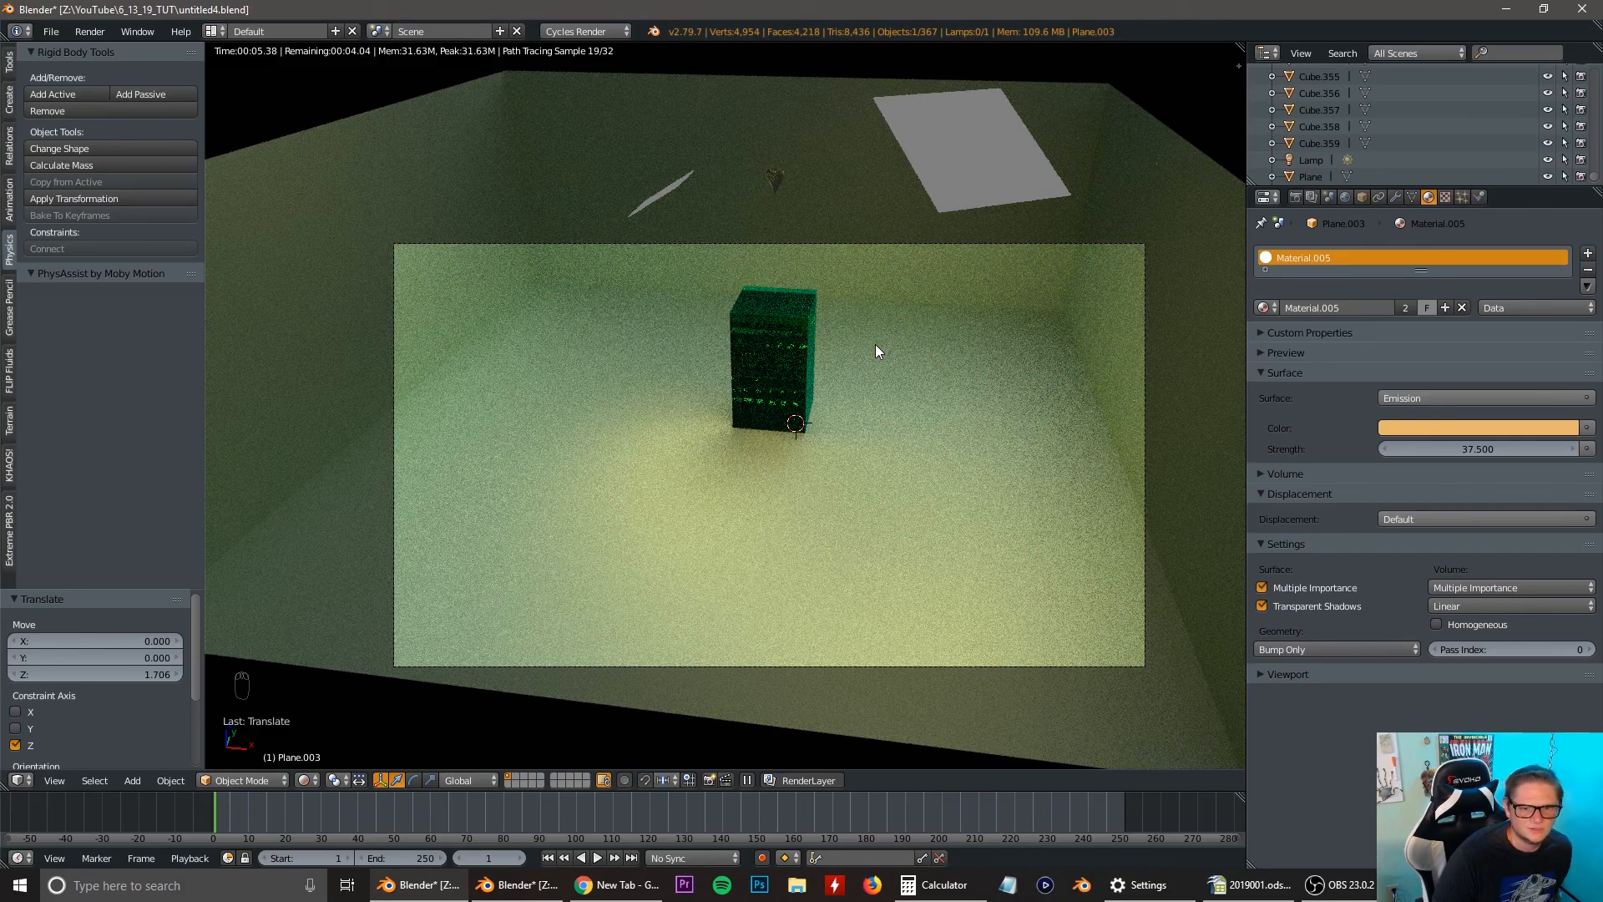
scroll(876, 351, up, 2)
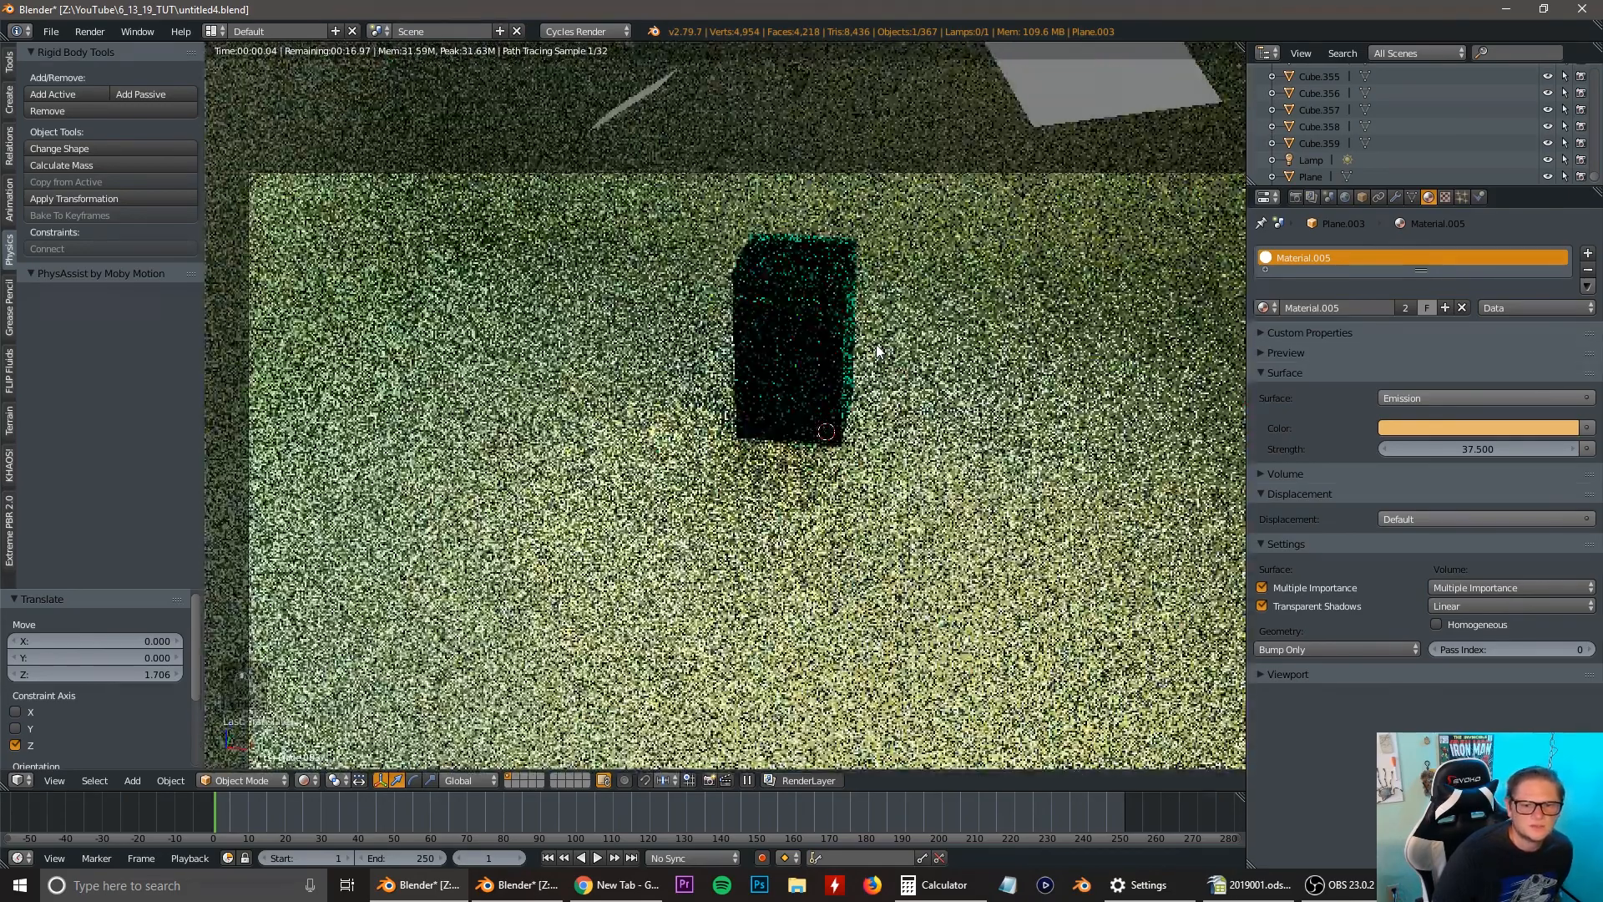
scroll(954, 288, down, 2)
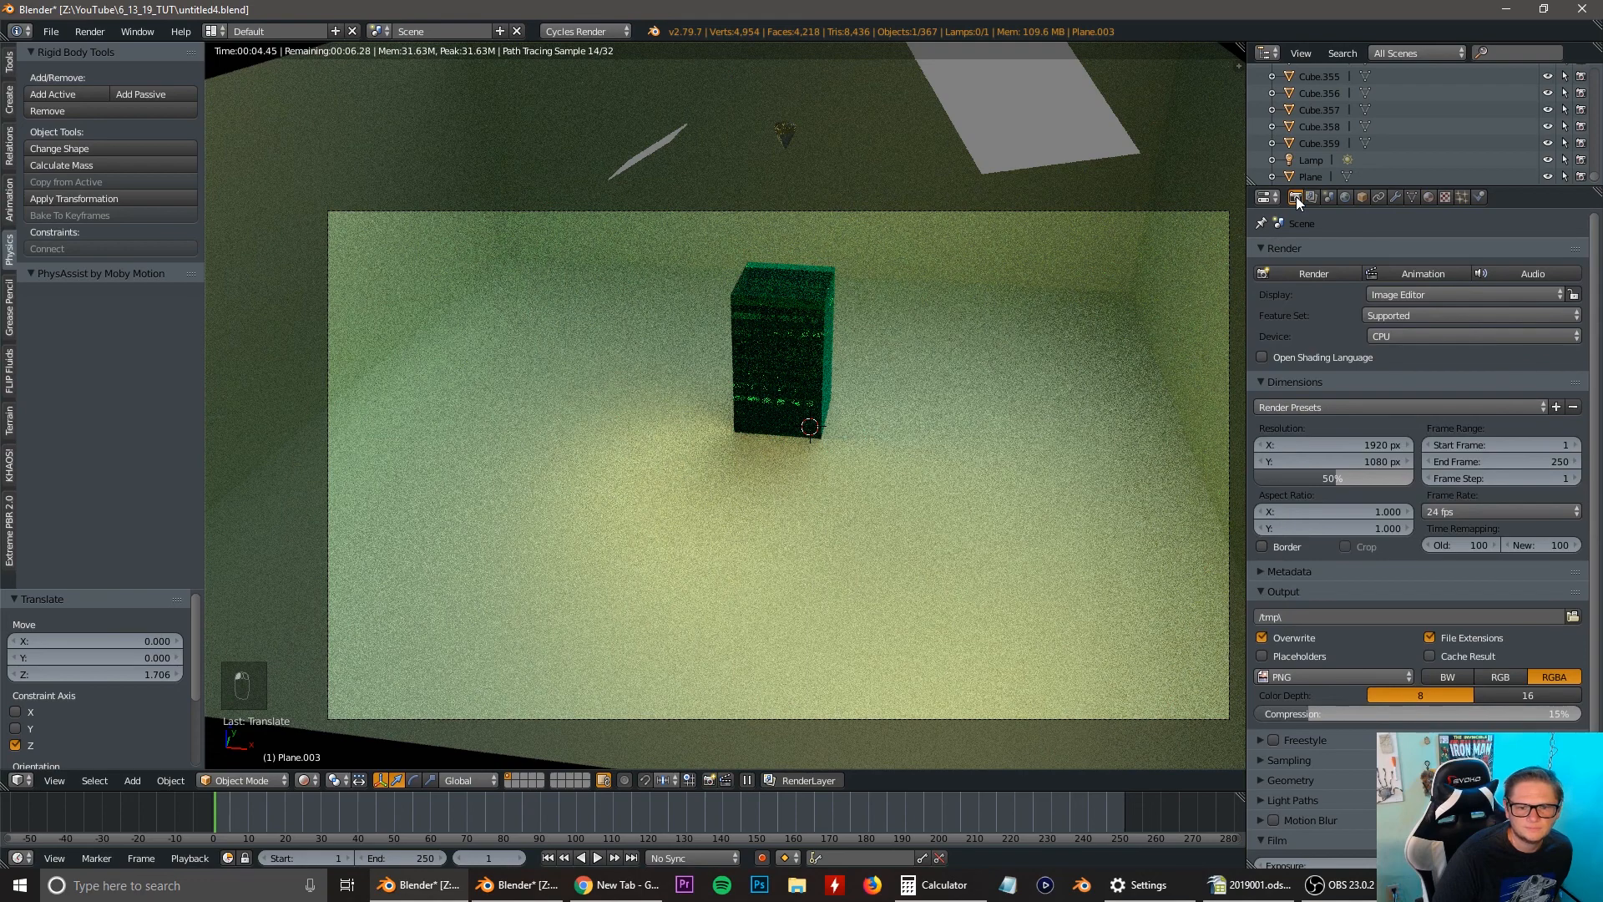
Set the render resolution percentage to 100%.
click(1311, 481)
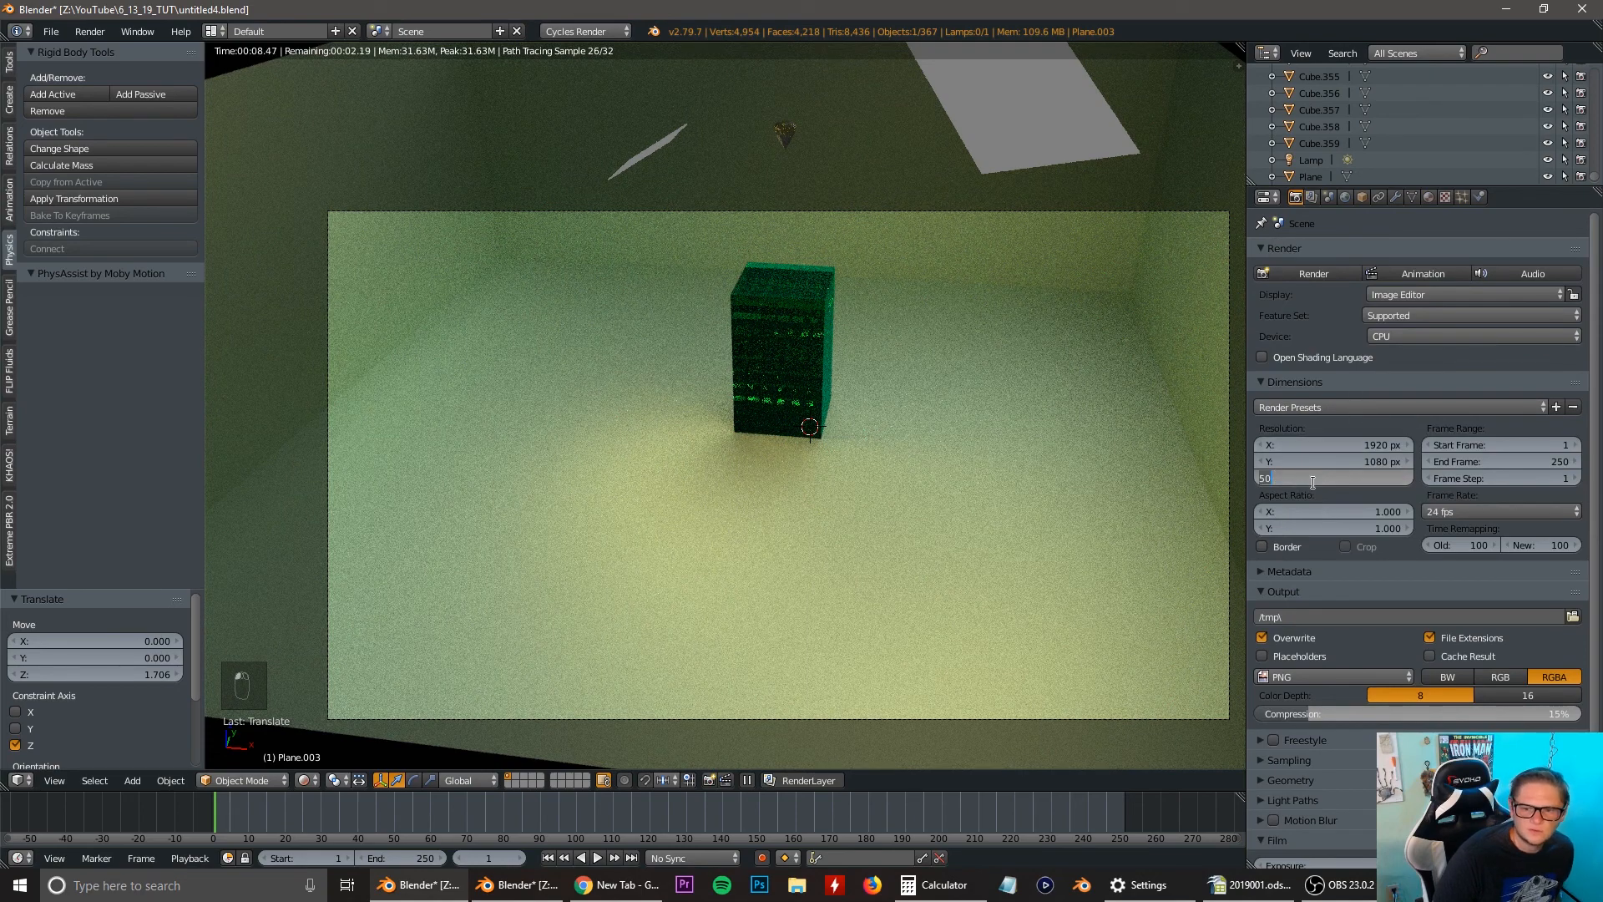
key(Return)
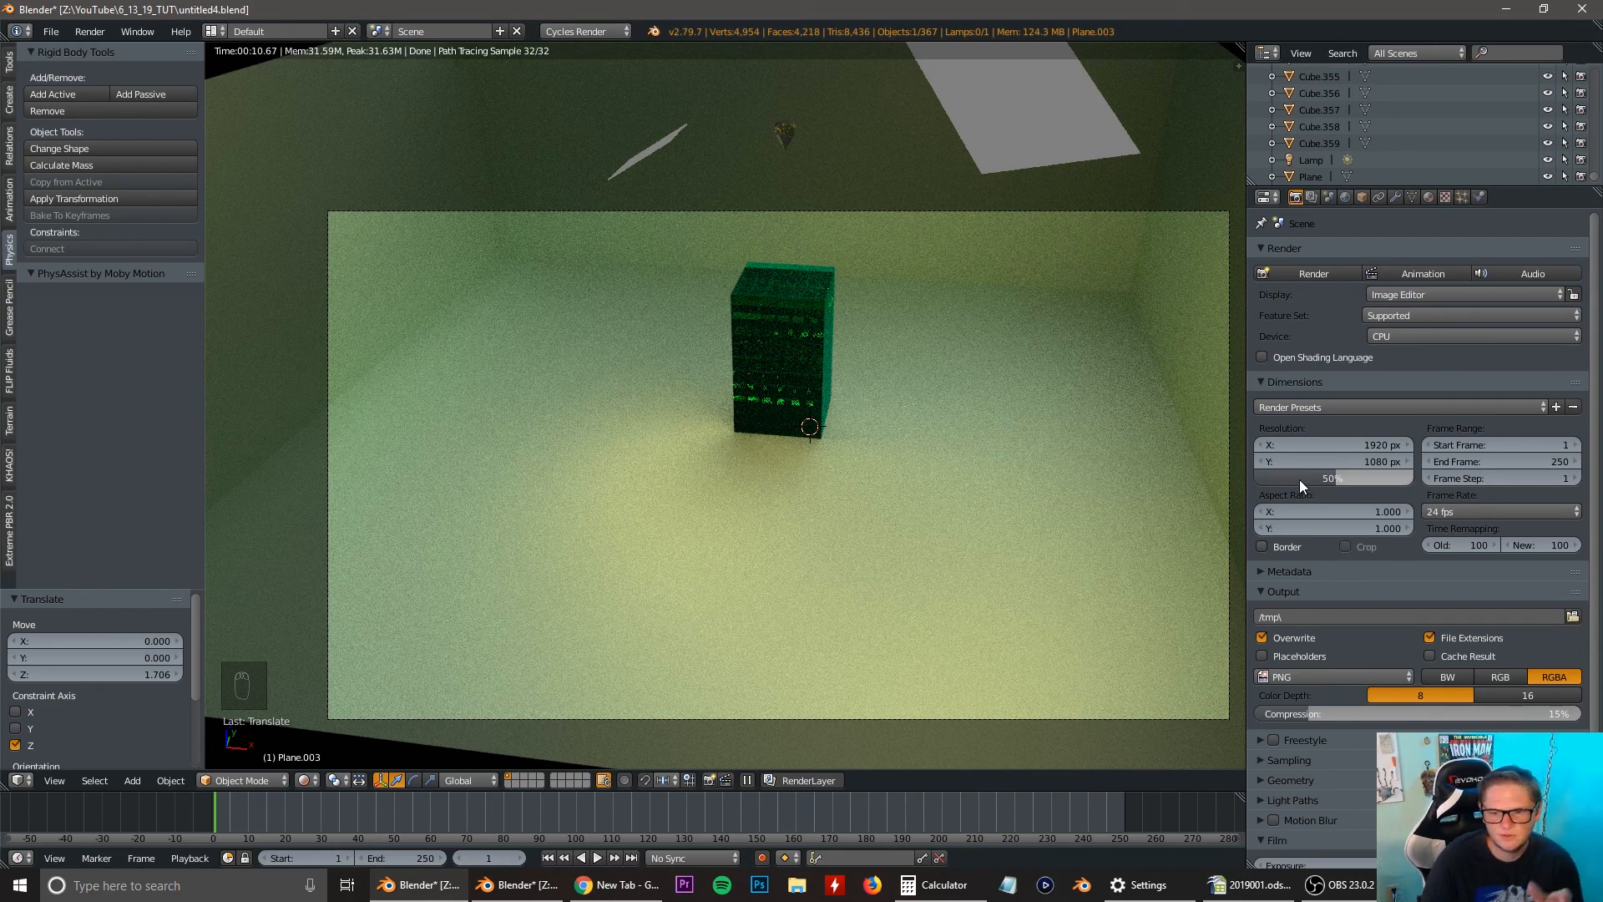
drag(1341, 481, 1415, 477)
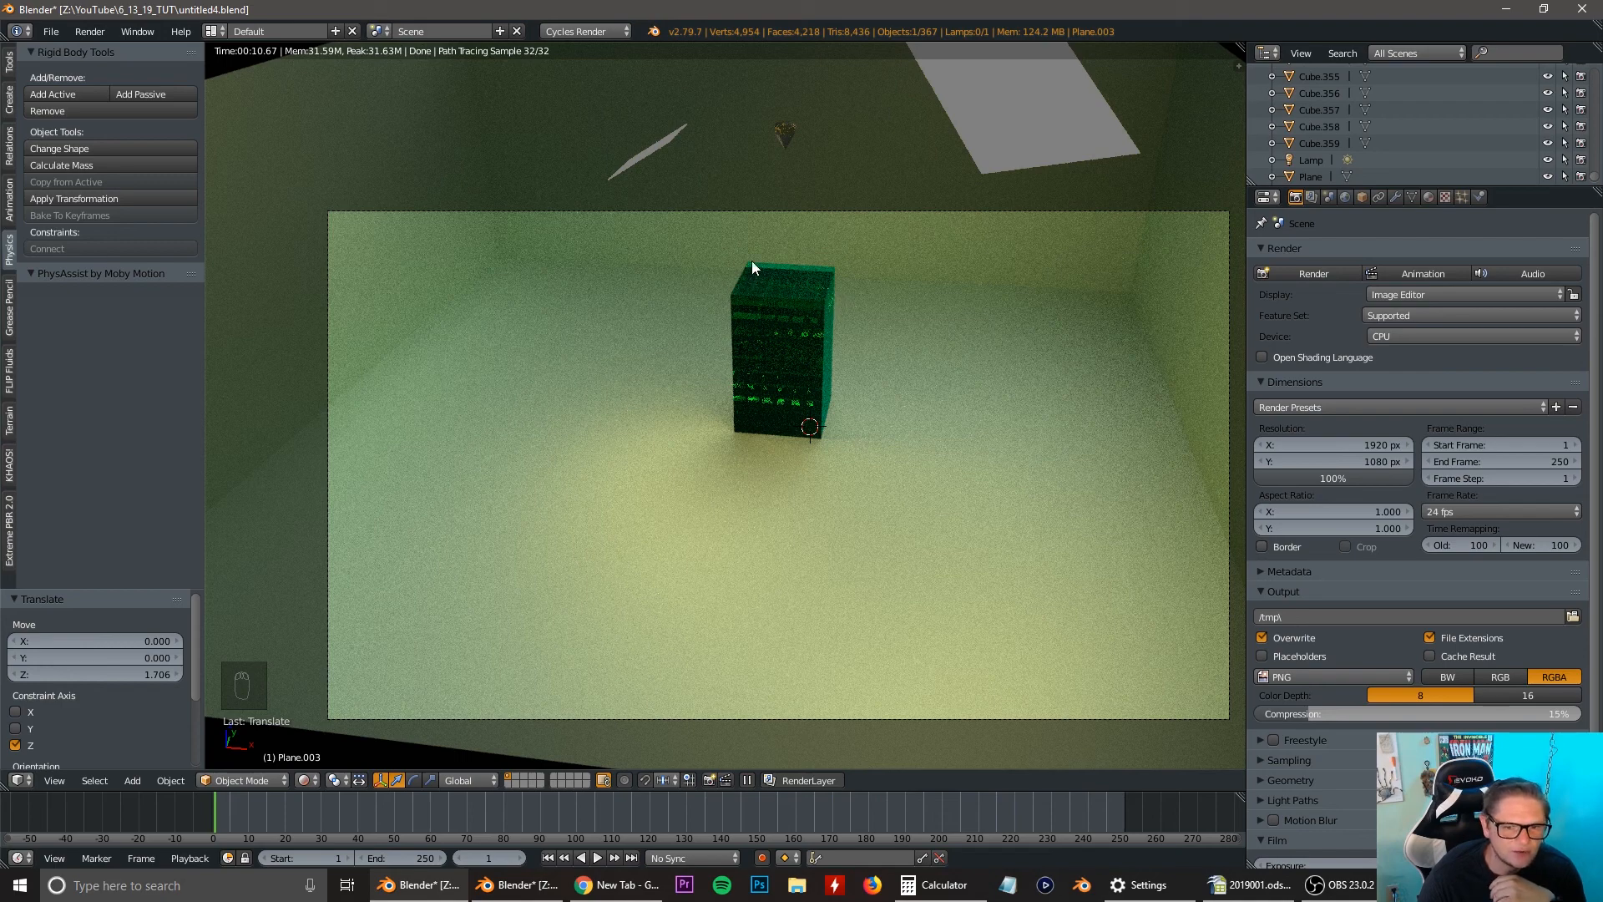
Keep the render device on CPU and set the preview sampling to 1456 samples.
click(1261, 761)
scroll(1396, 689, down, 4)
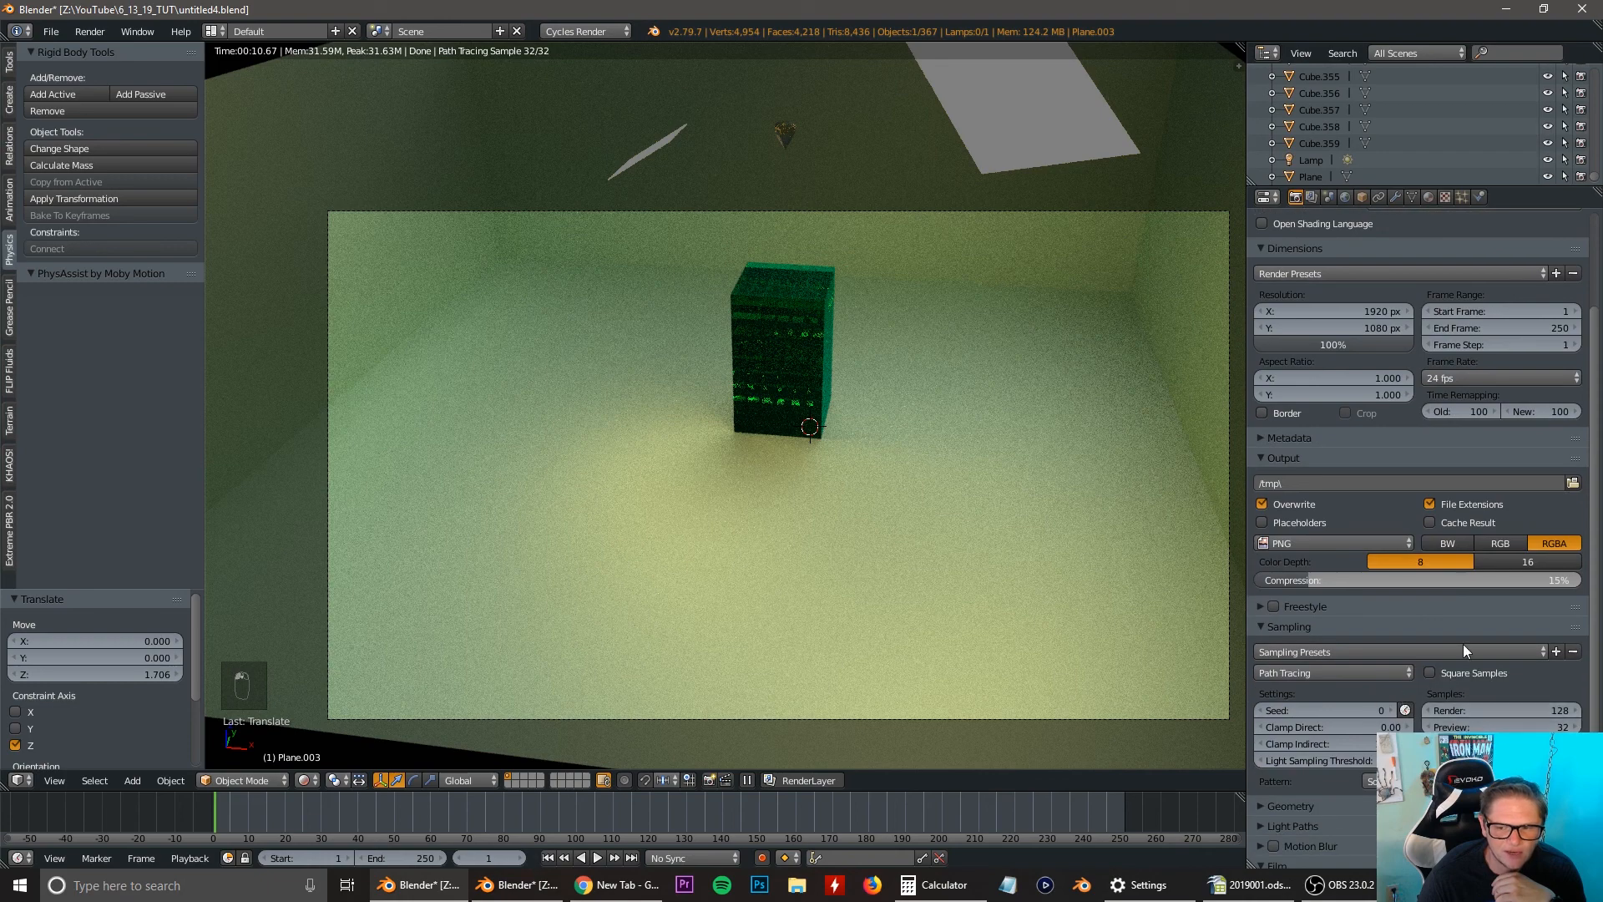
scroll(1396, 483, up, 4)
click(1396, 336)
click(1396, 334)
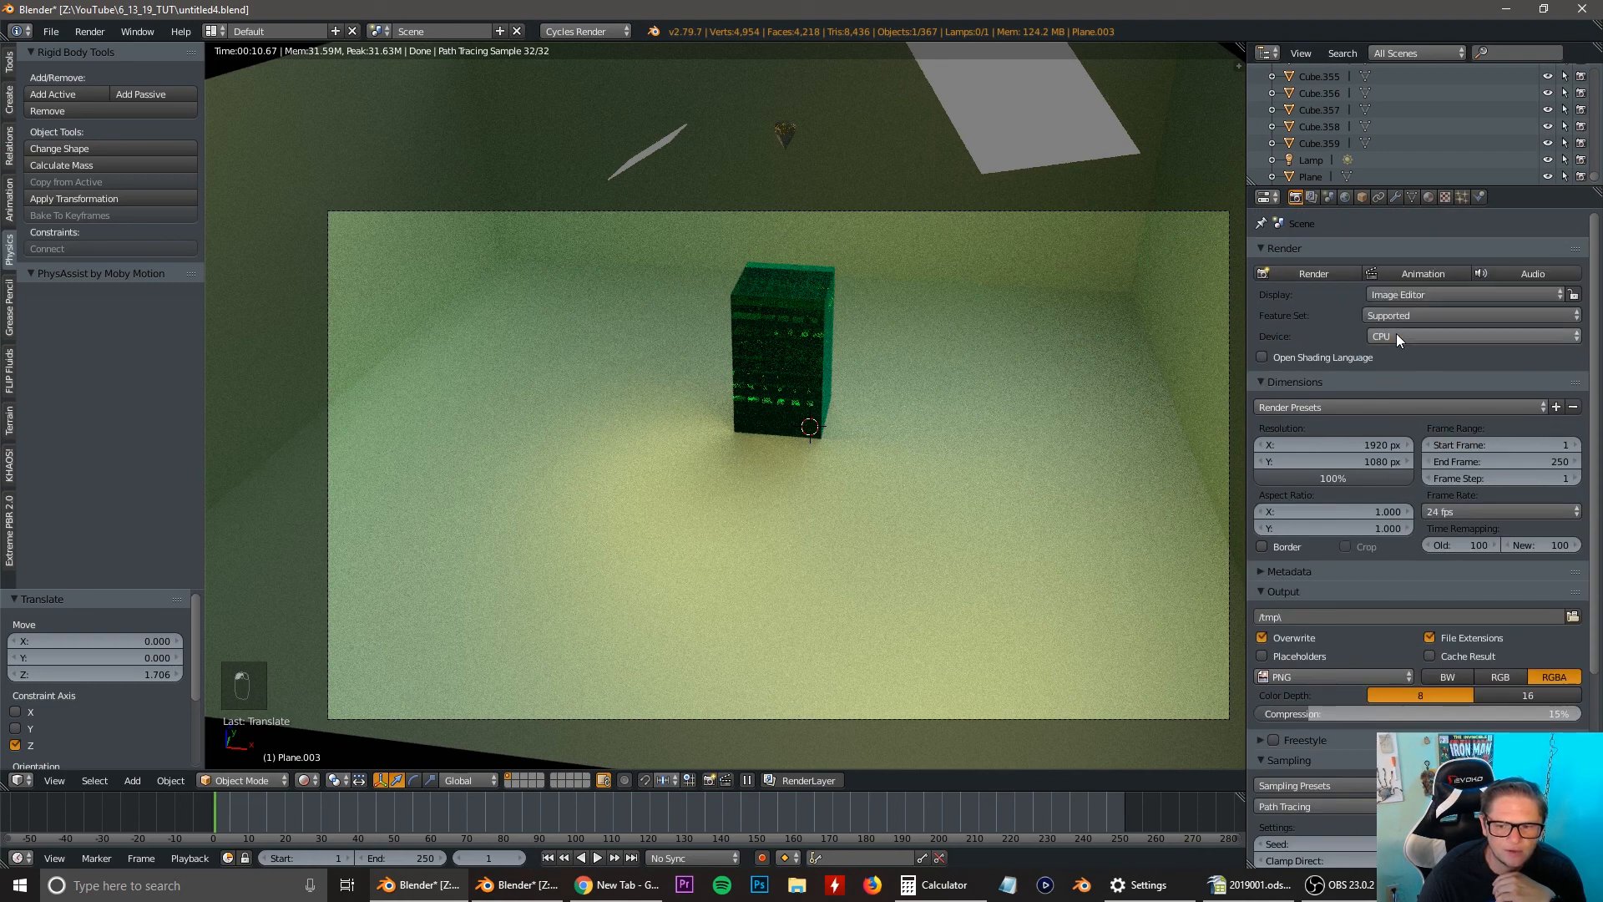
scroll(1456, 520, down, 4)
drag(1457, 727, 1595, 727)
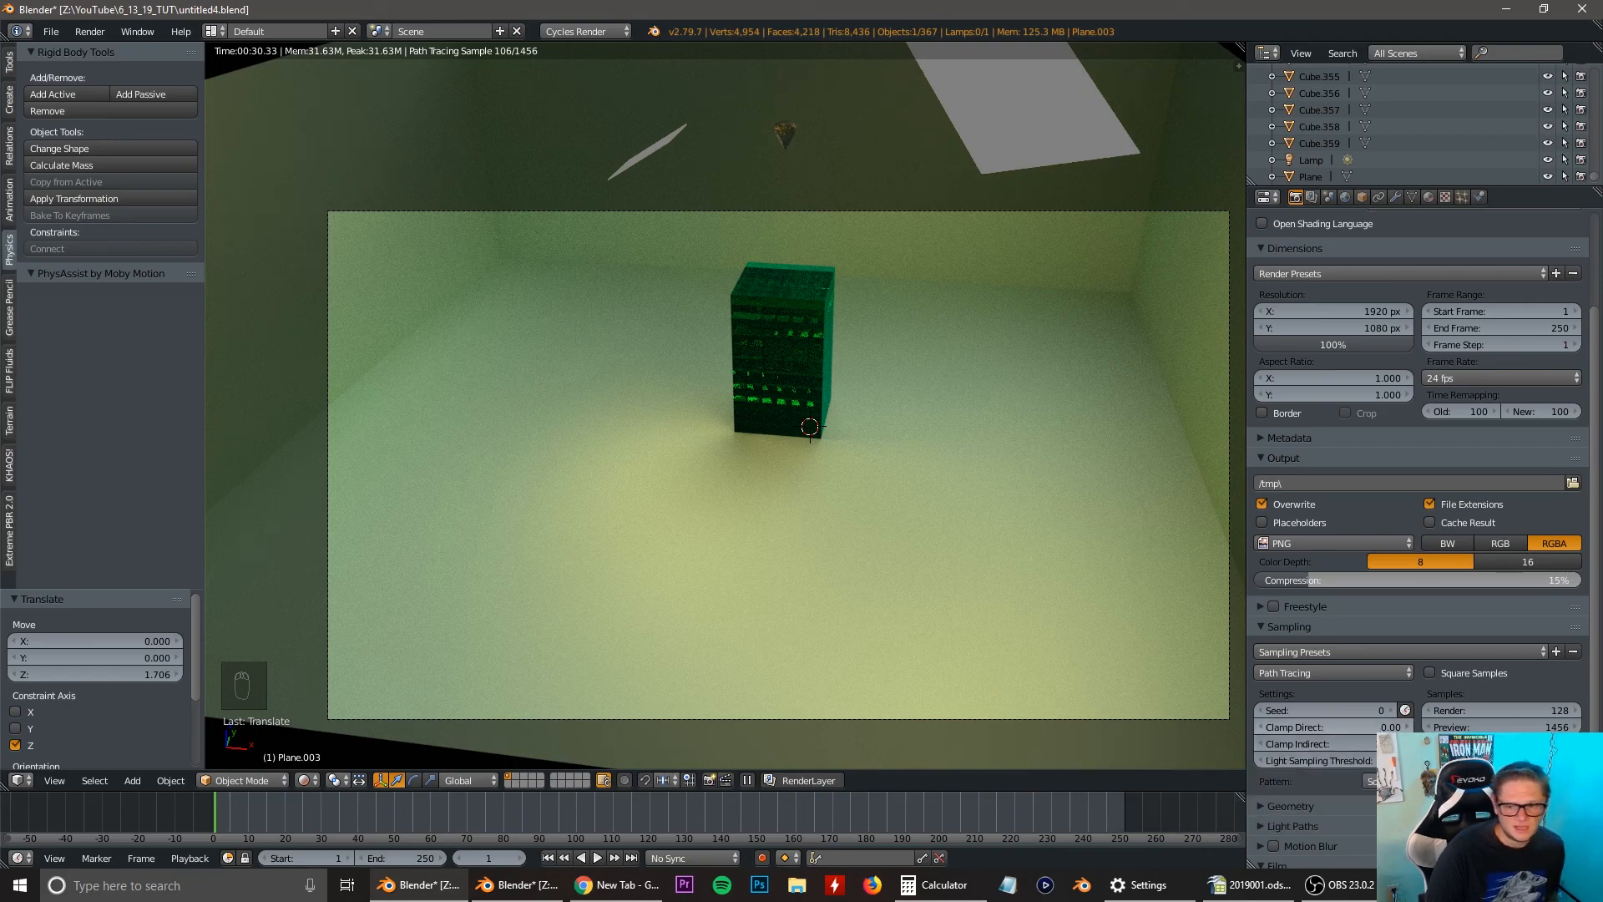
Set the Clamp Direct sampling value to 1.00.
click(1378, 727)
text(1)
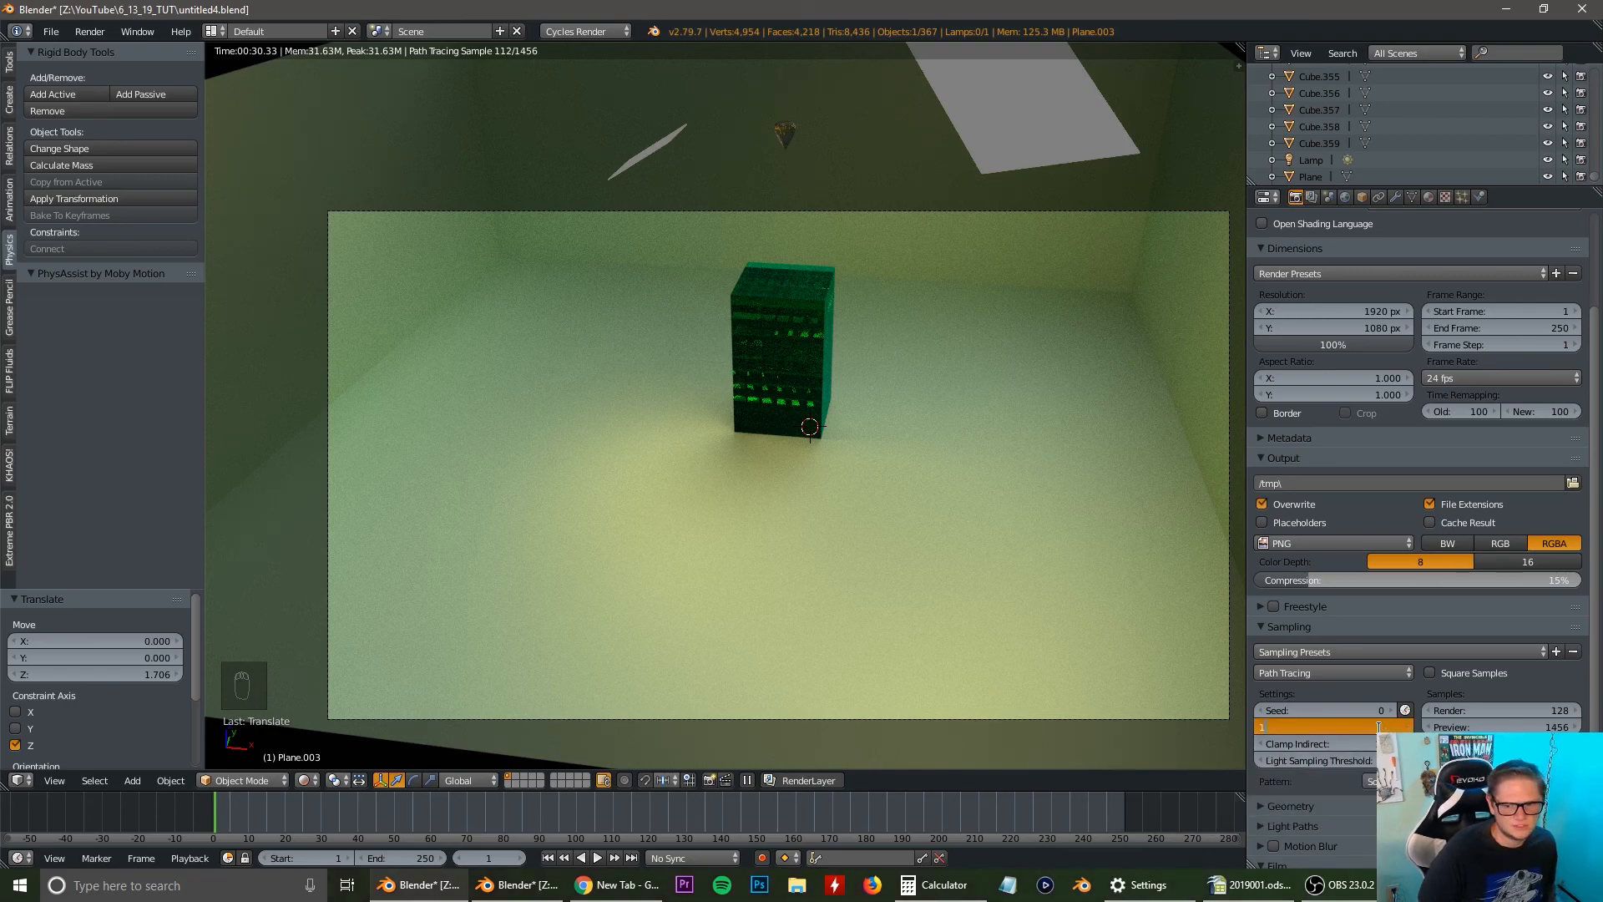
key(Return)
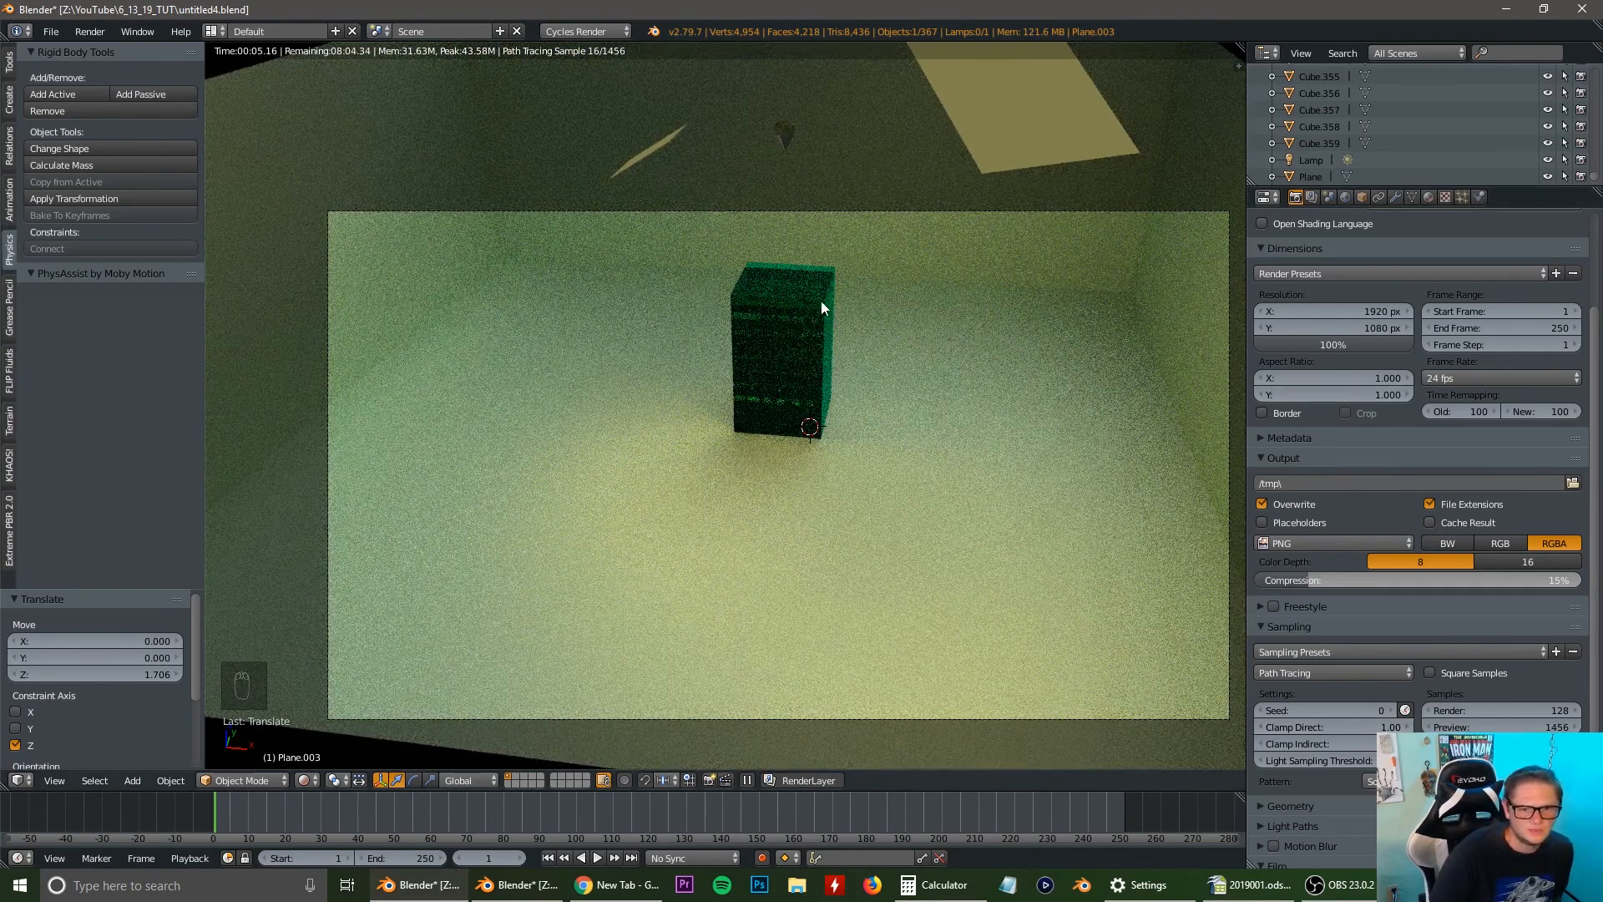
Set the Cycles render device to GPU Compute.
scroll(1415, 449, up, 4)
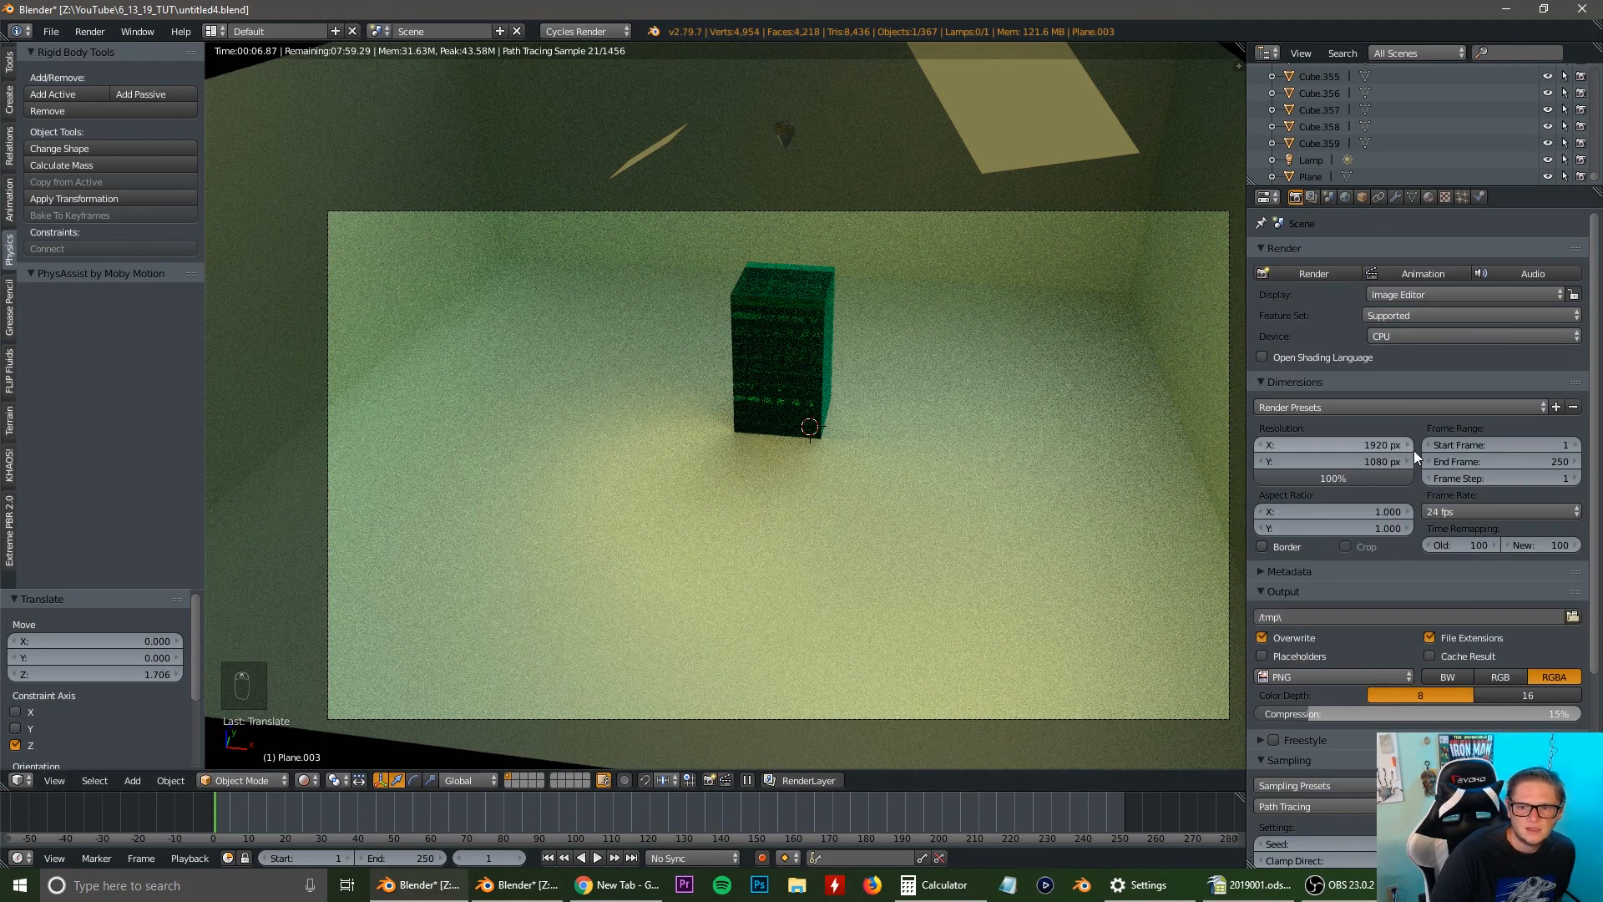
click(1439, 336)
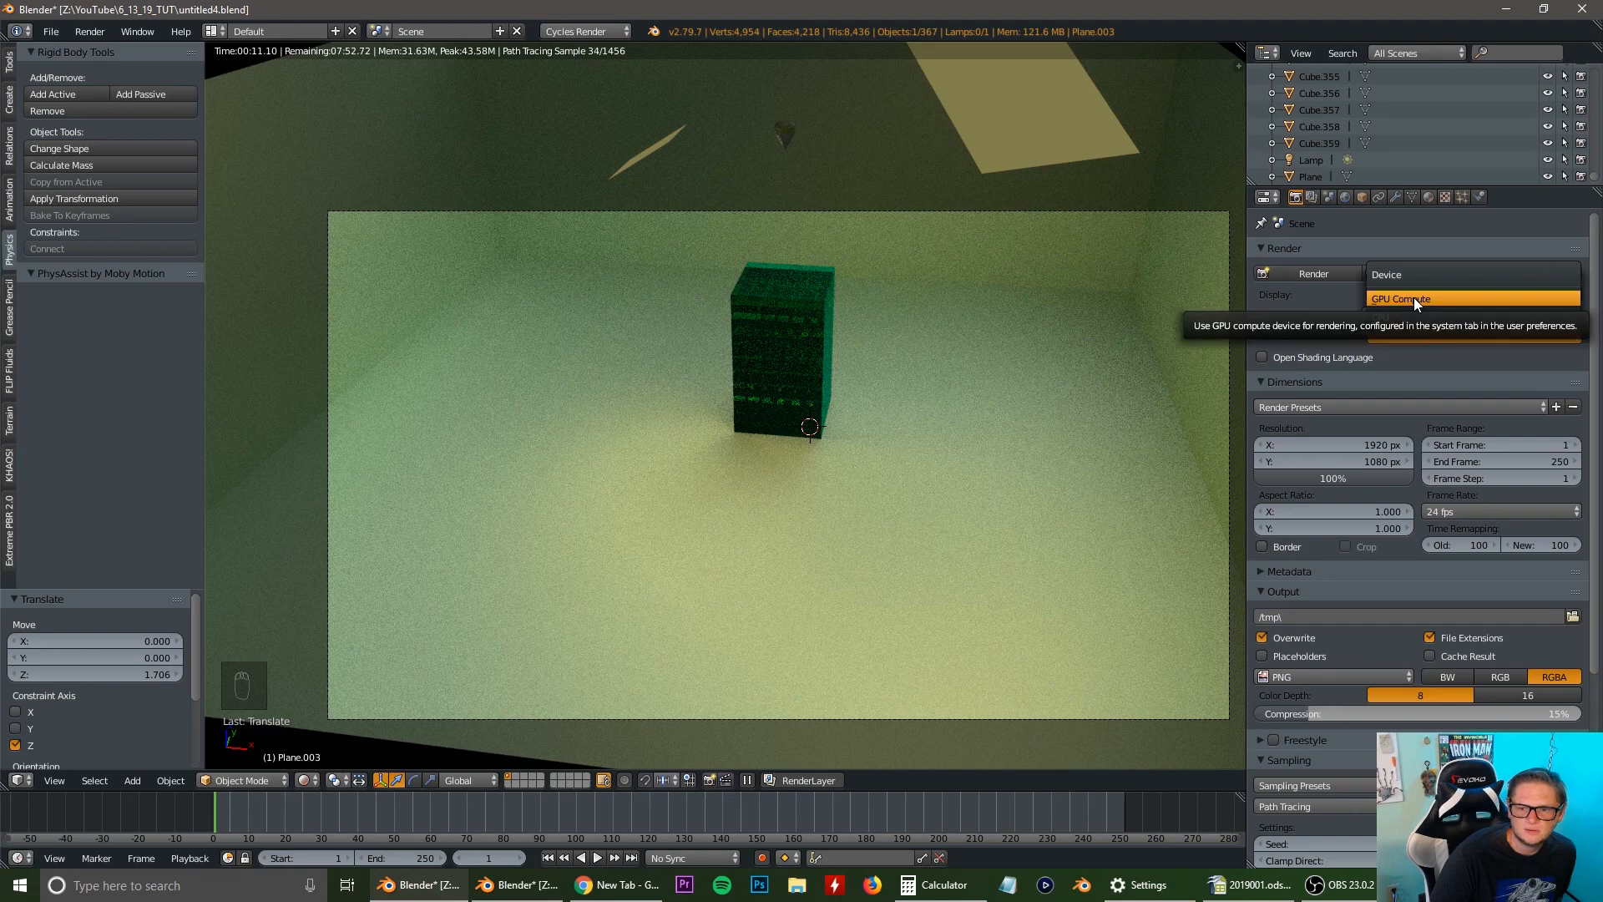
click(1415, 298)
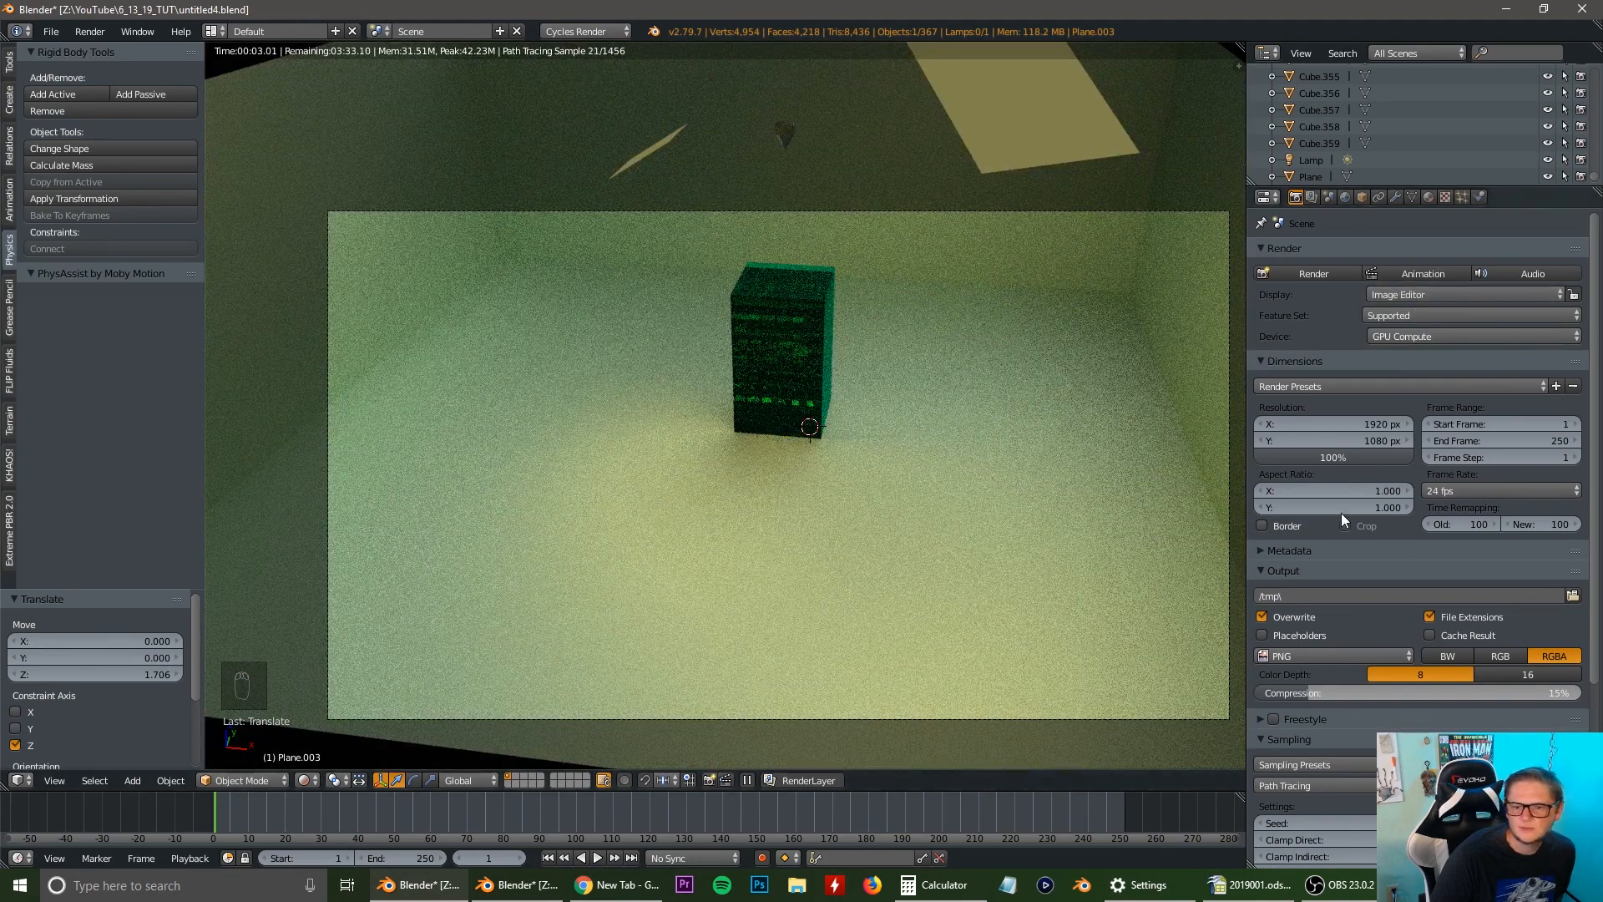
Set the render output file format to FFmpeg video.
scroll(1491, 531, down, 2)
scroll(1481, 522, down, 4)
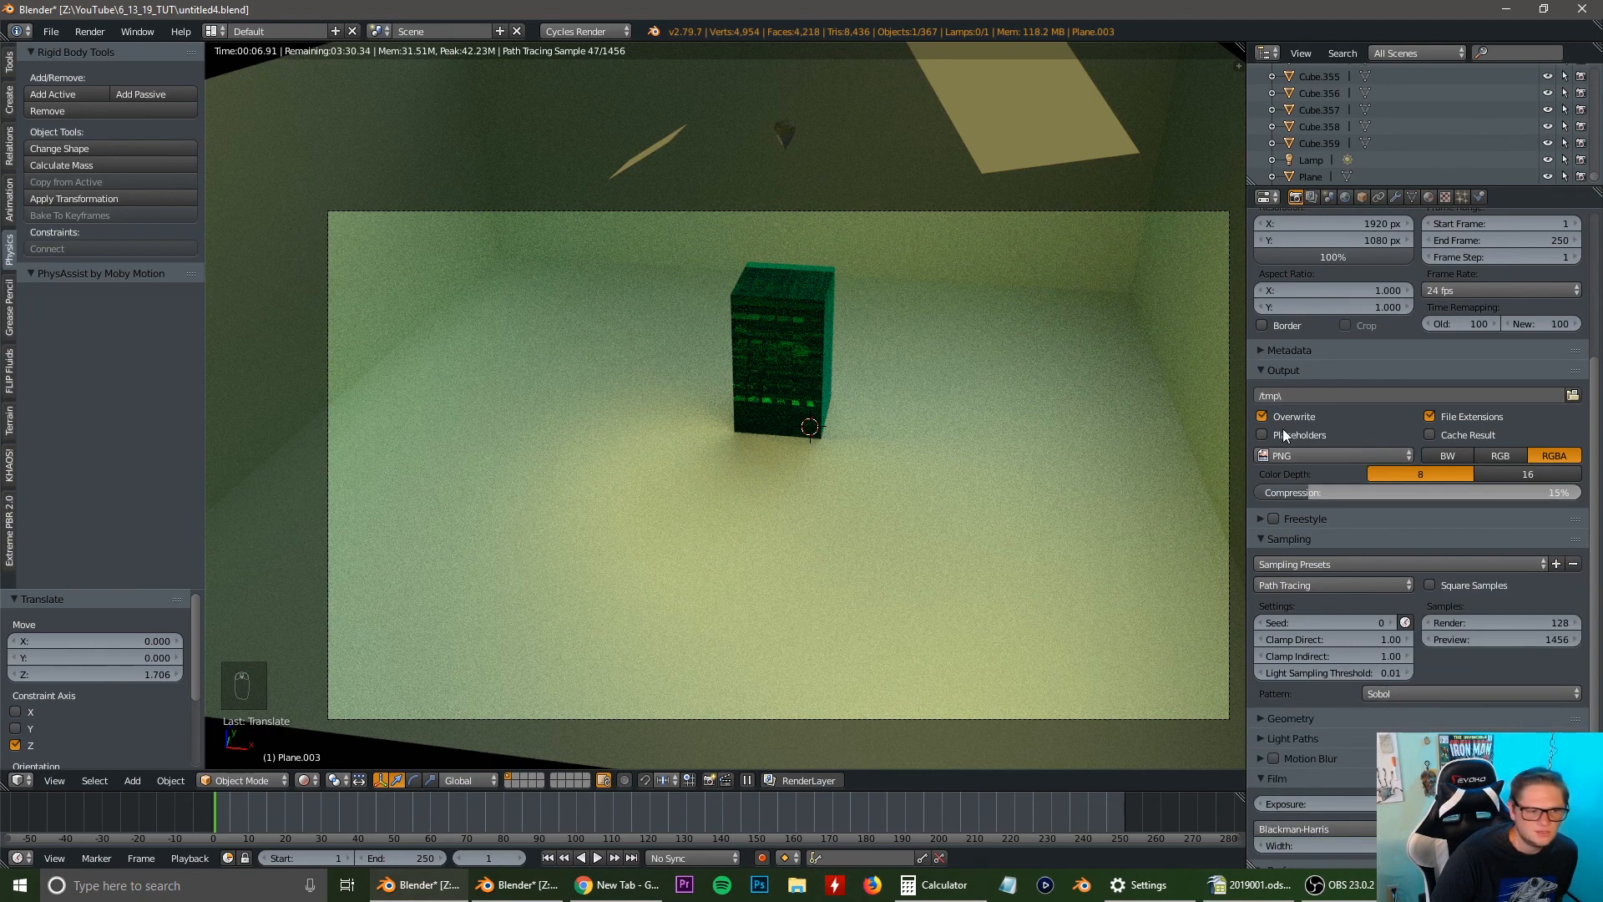
click(1345, 454)
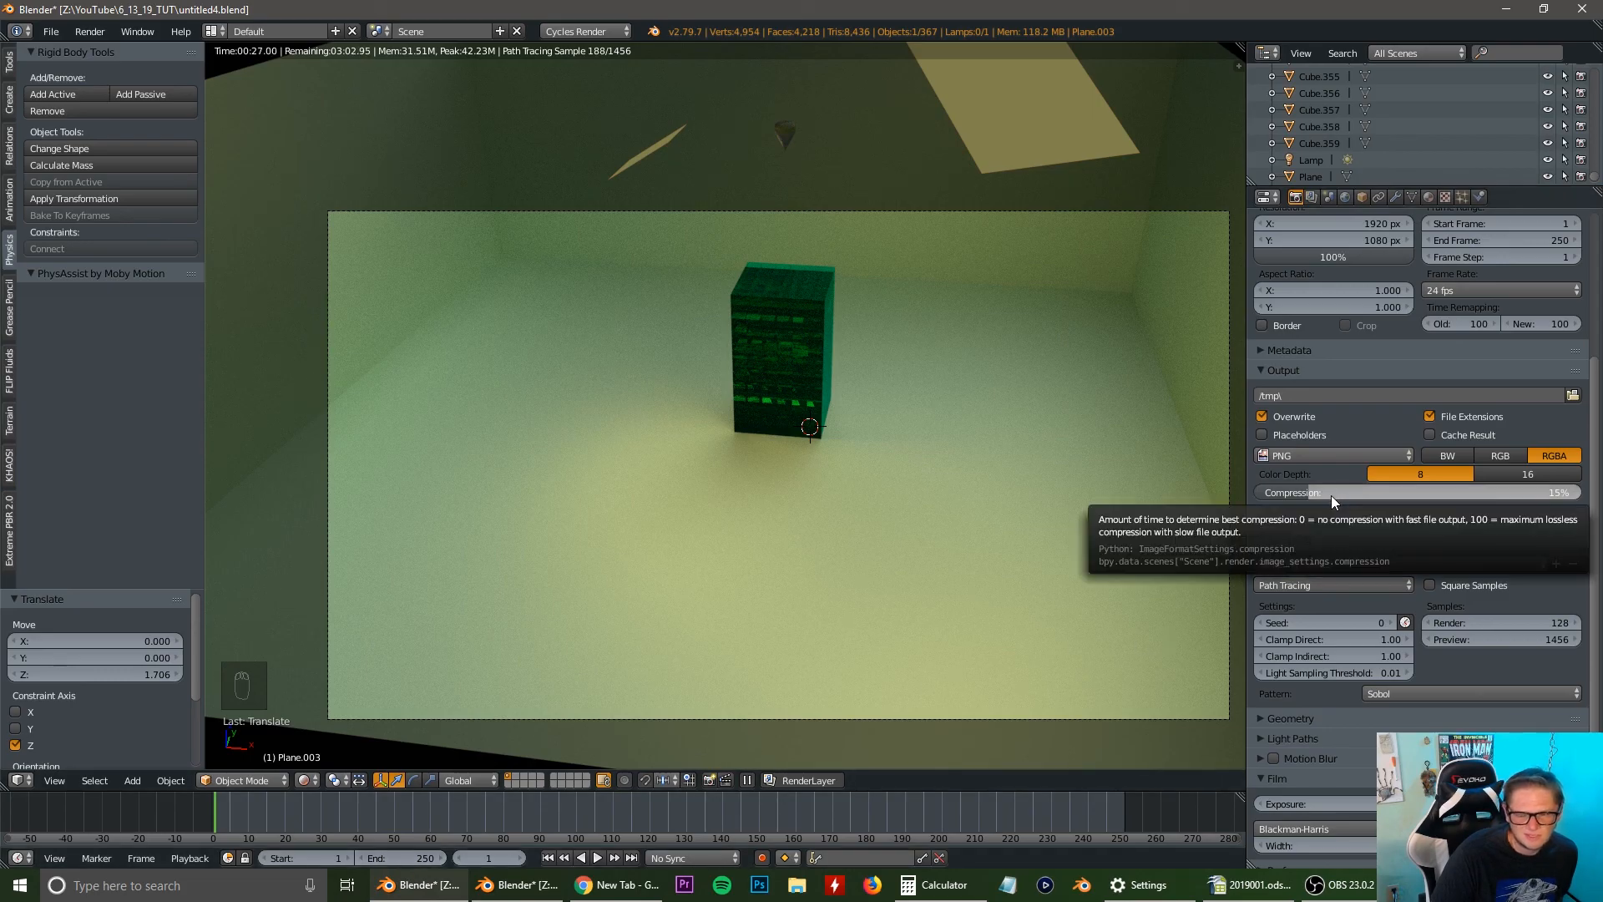
click(1335, 456)
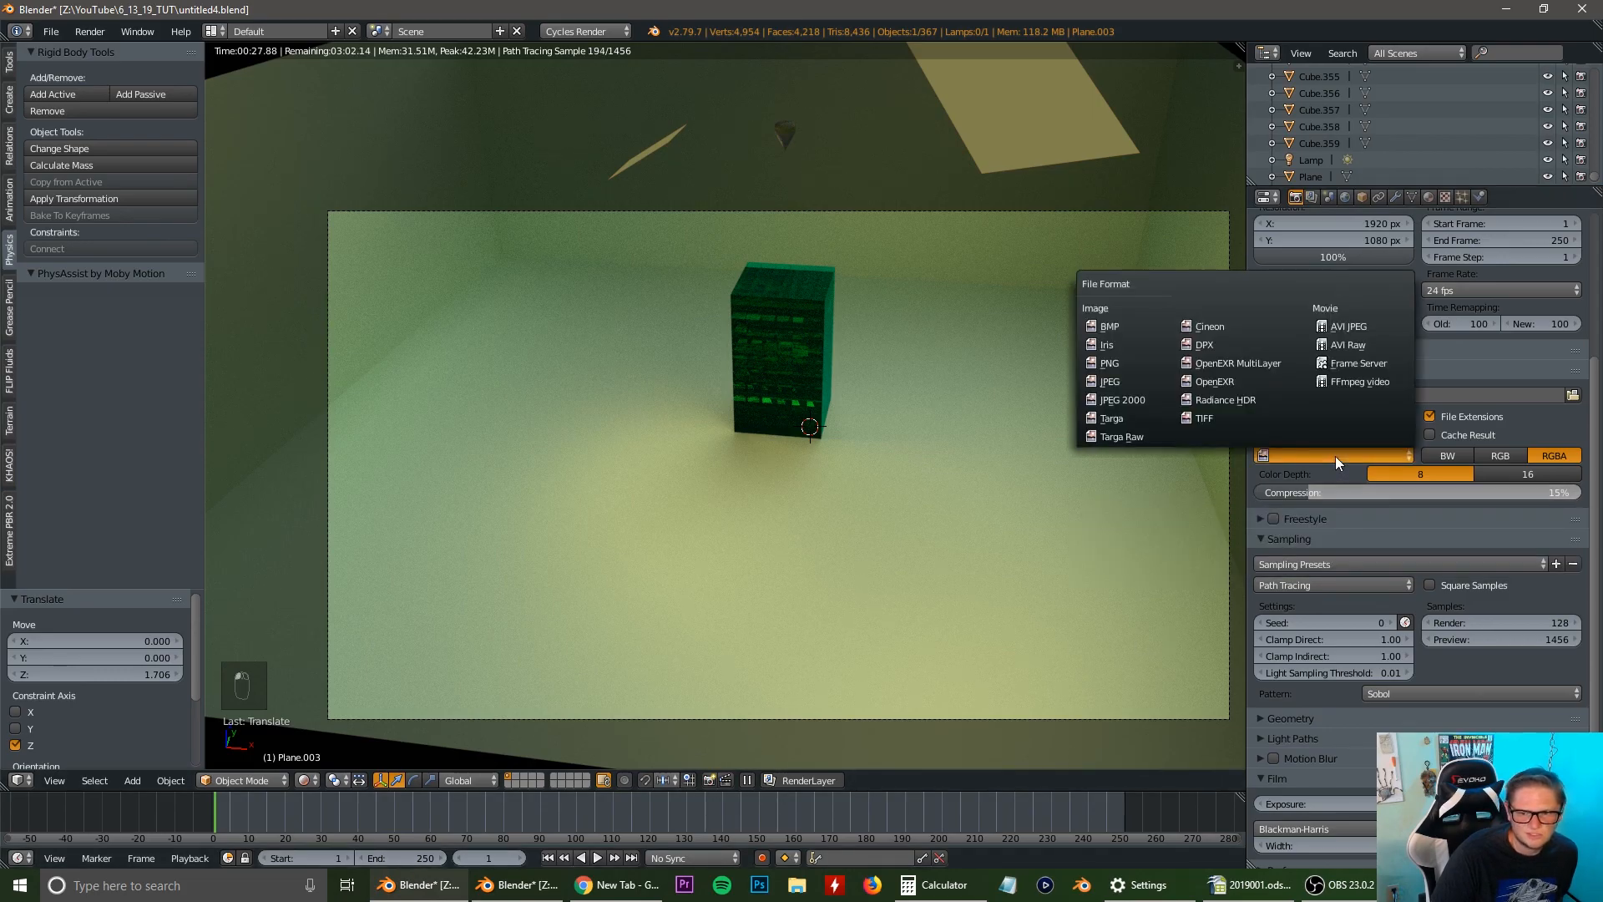
click(1381, 379)
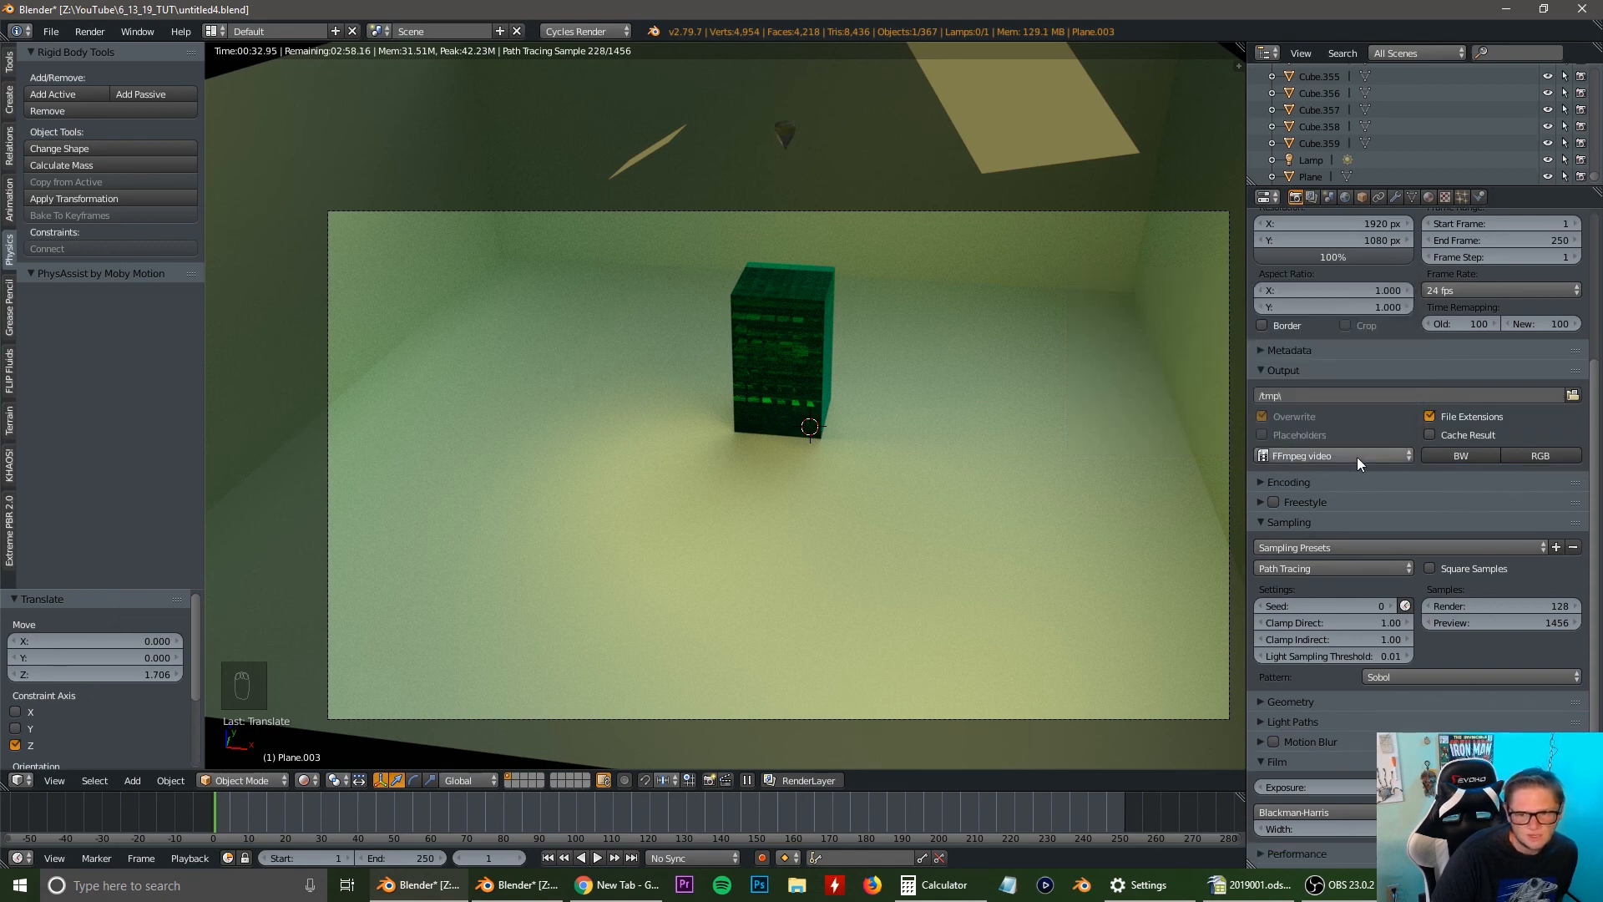
Expand the video encoding settings and set the container to MPEG-4.
click(1259, 482)
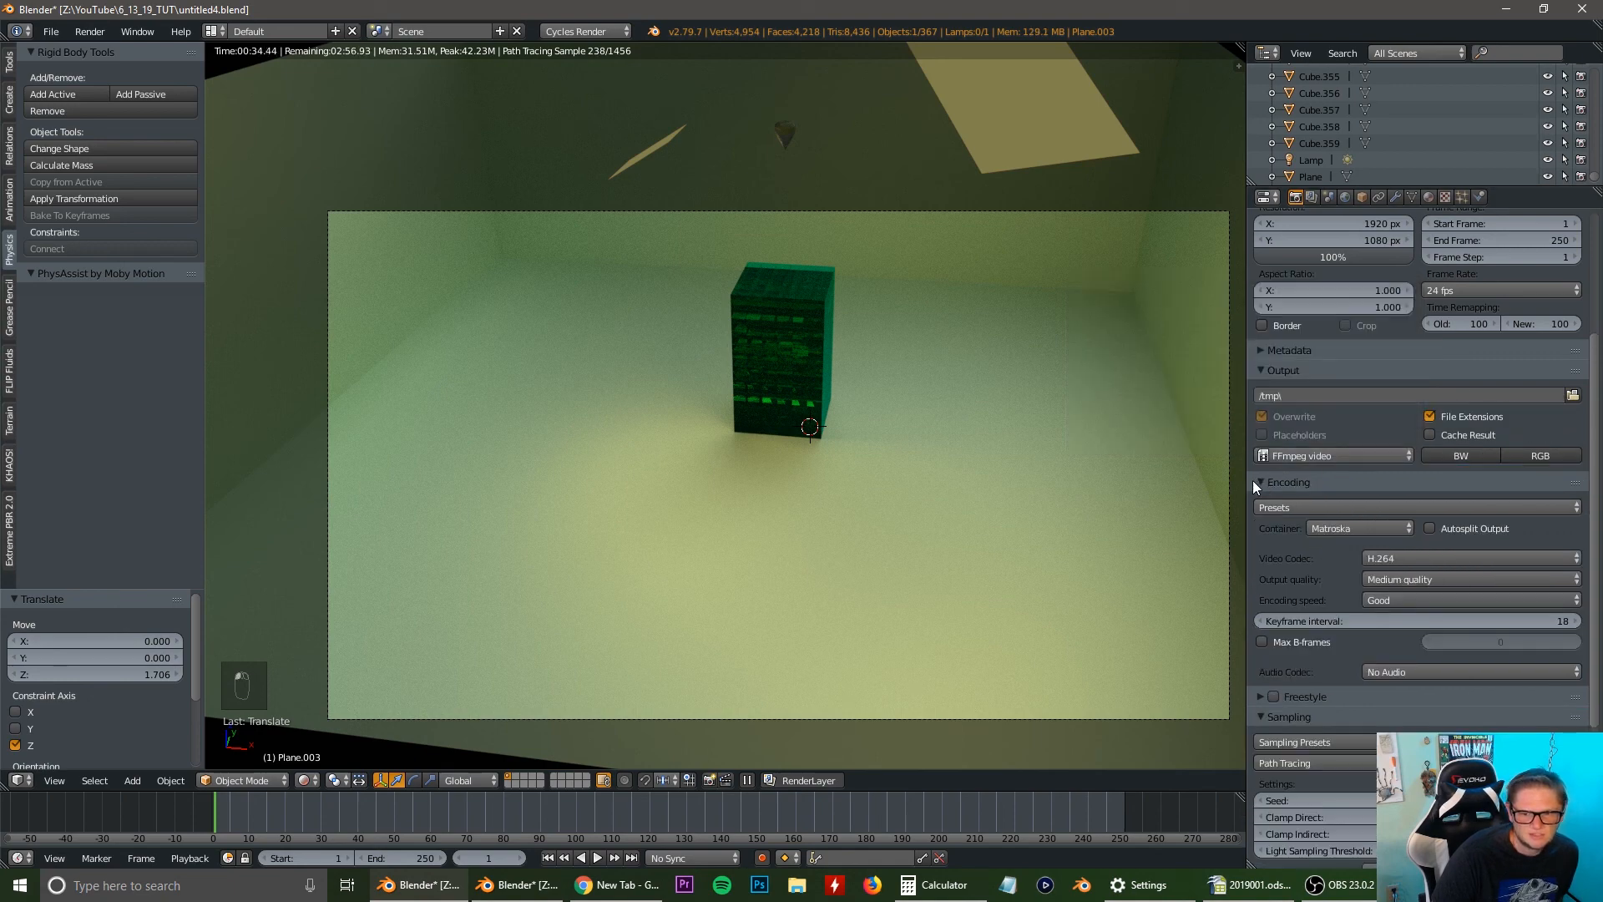
click(1376, 507)
click(1377, 507)
click(1359, 530)
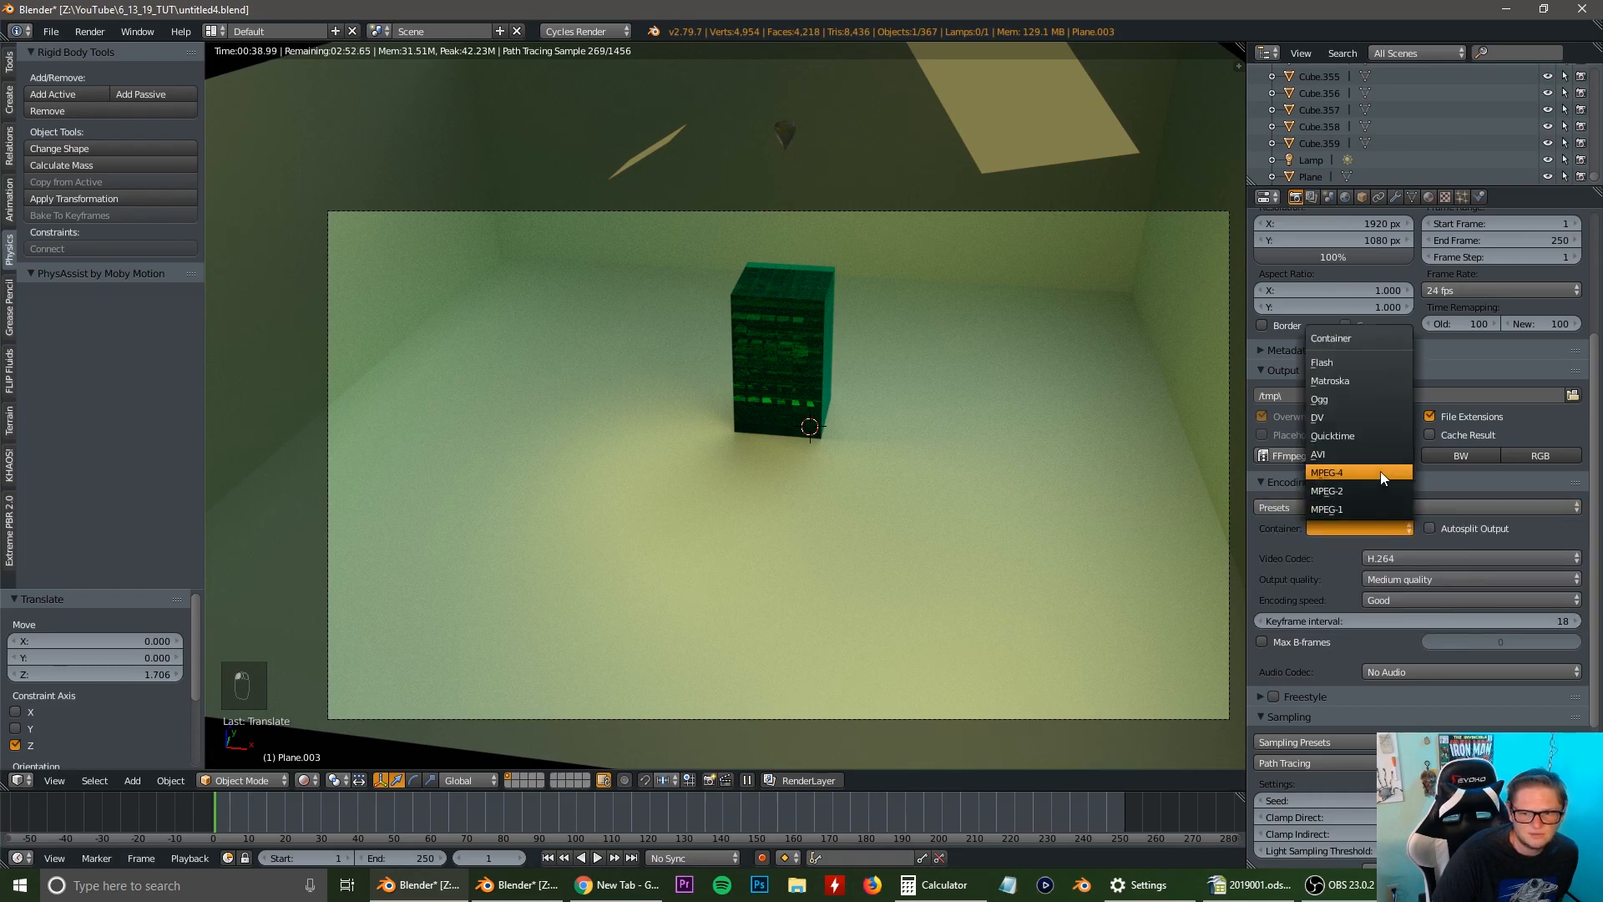
click(1356, 528)
click(1336, 531)
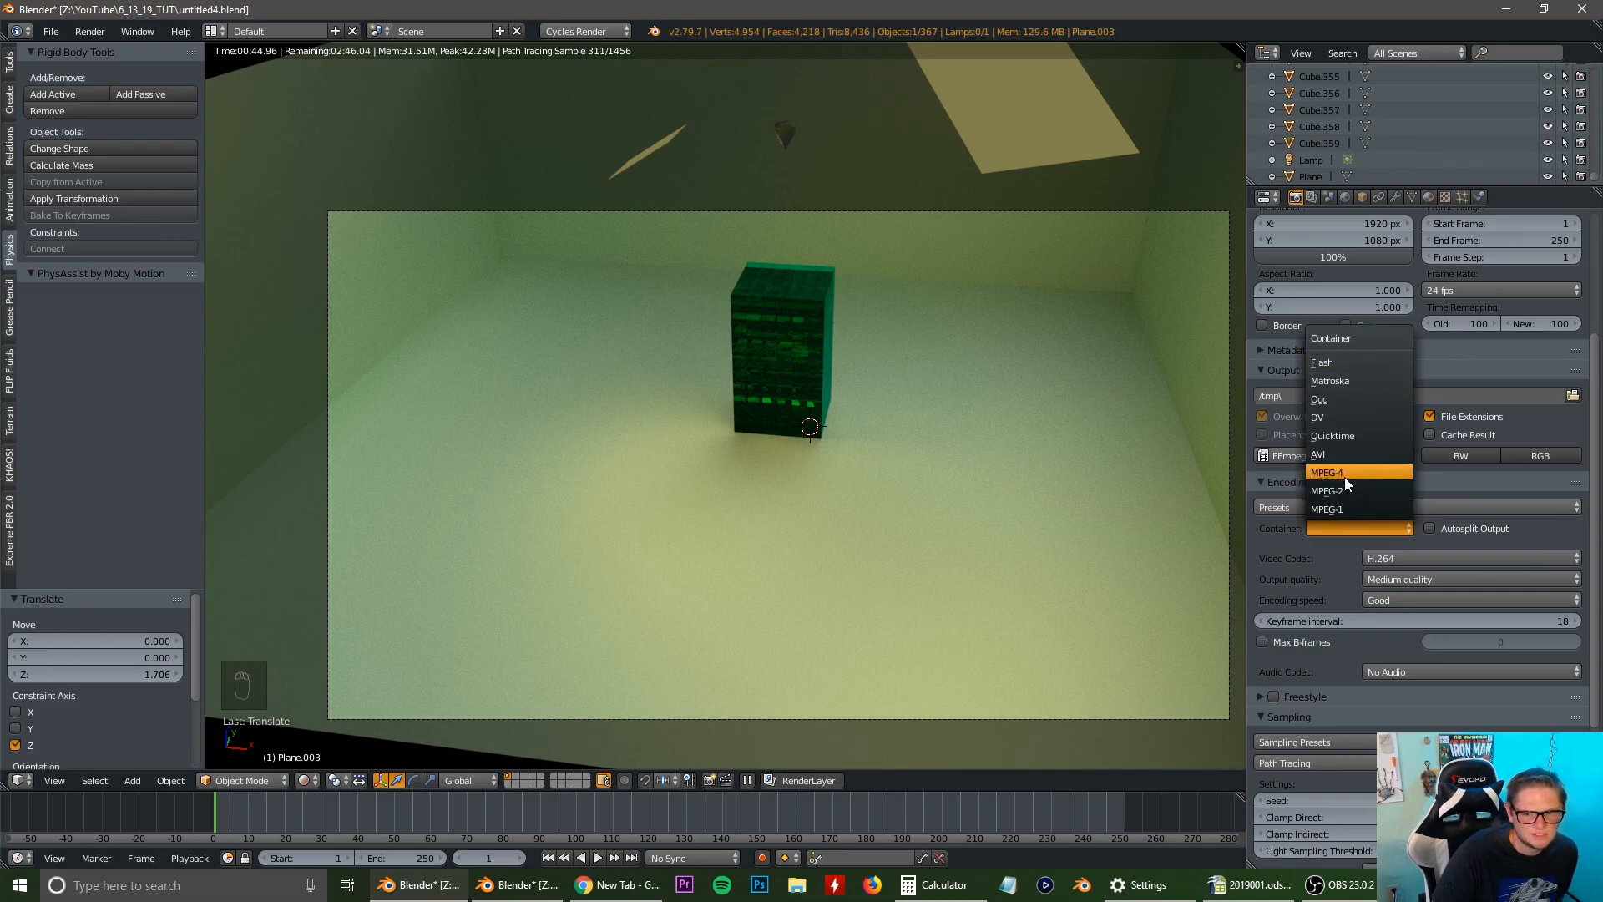
click(1396, 473)
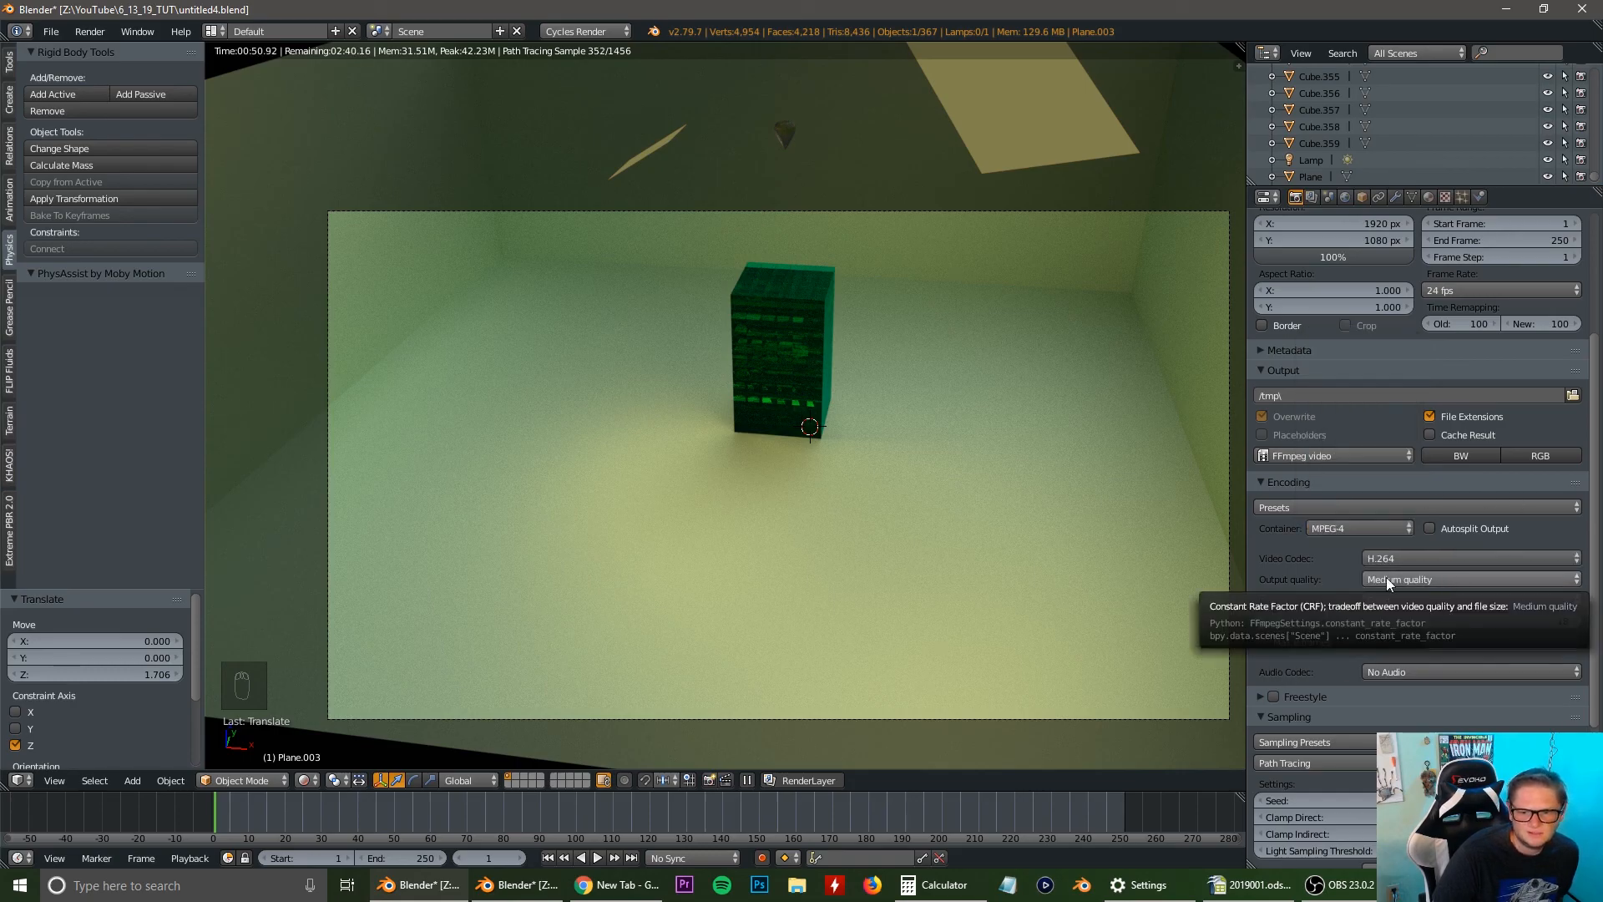
Set the video output quality to High quality and the encoding speed to Realtime.
click(1455, 578)
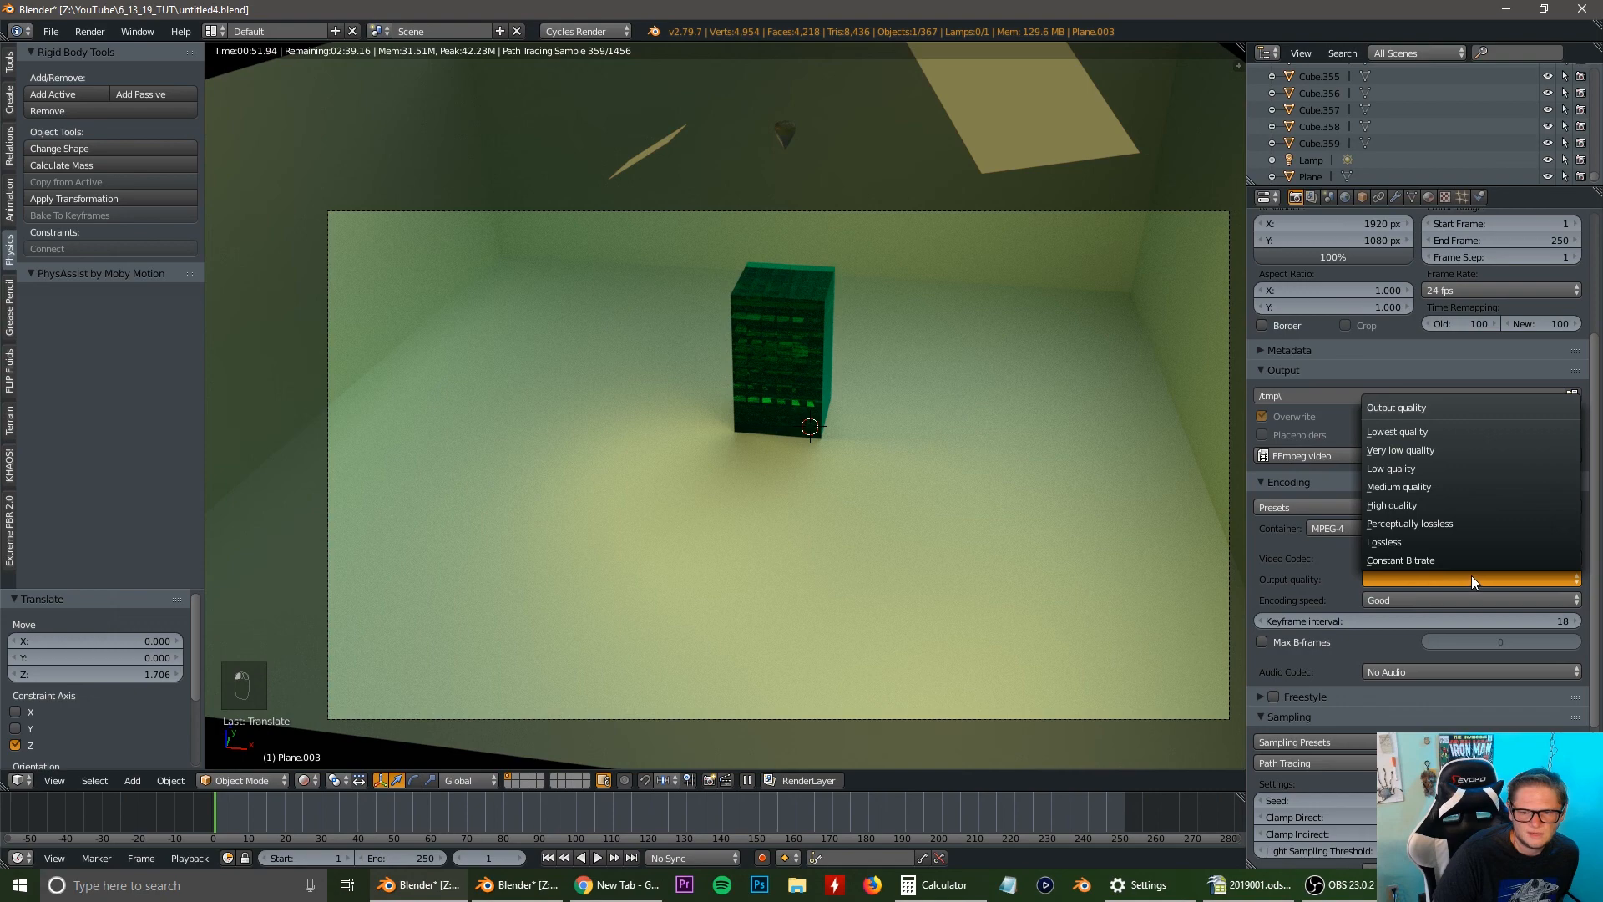
click(1406, 583)
click(1422, 503)
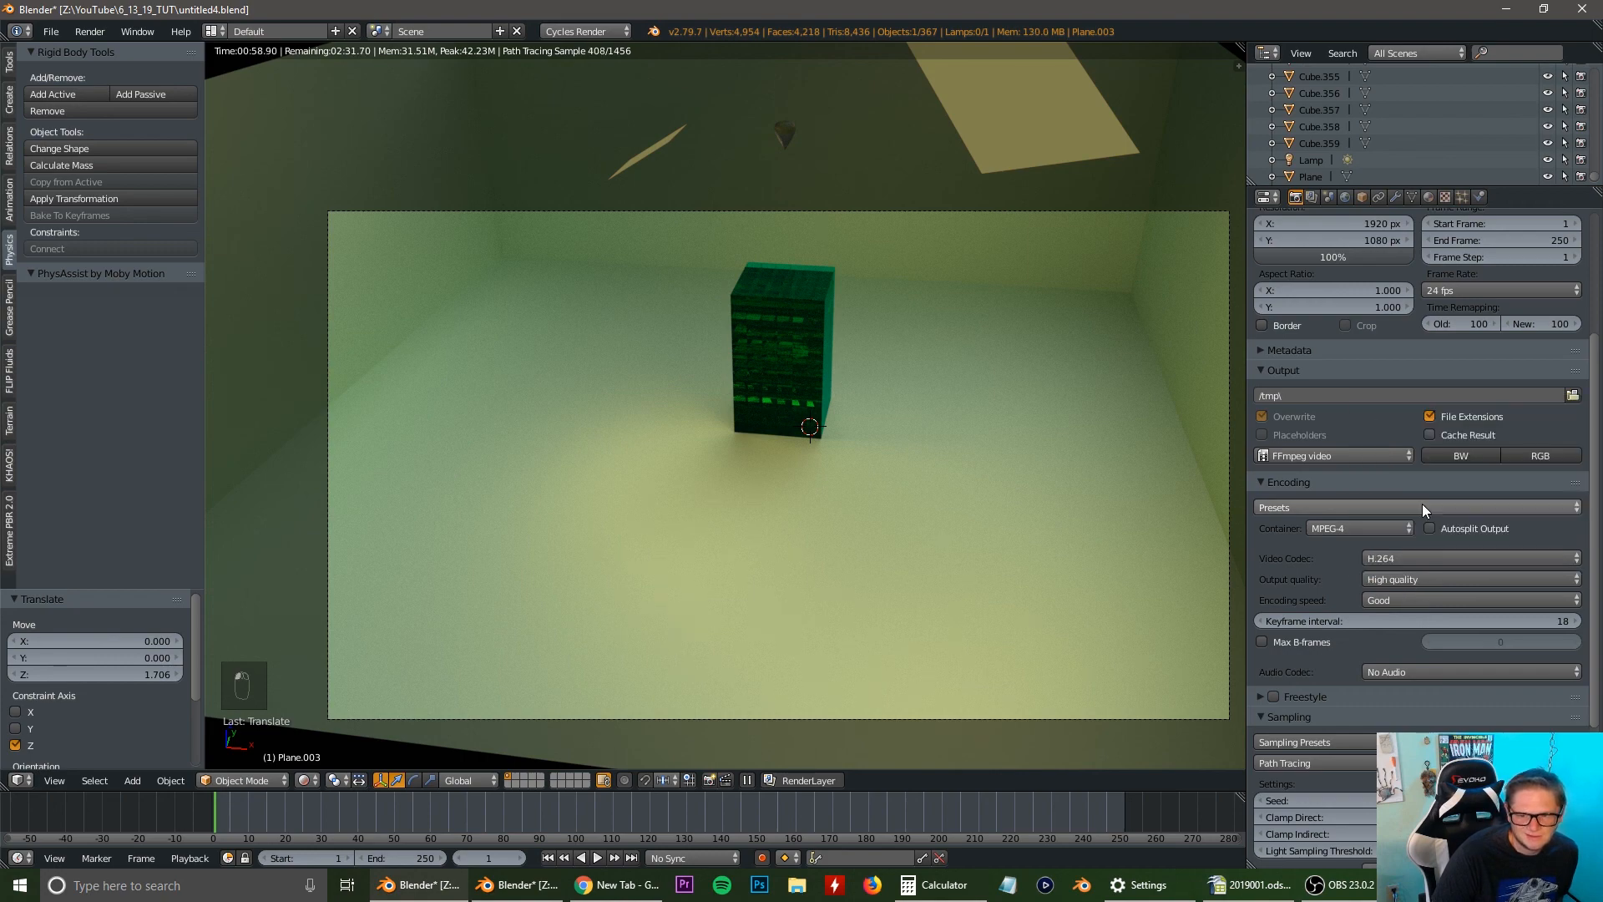
click(1391, 600)
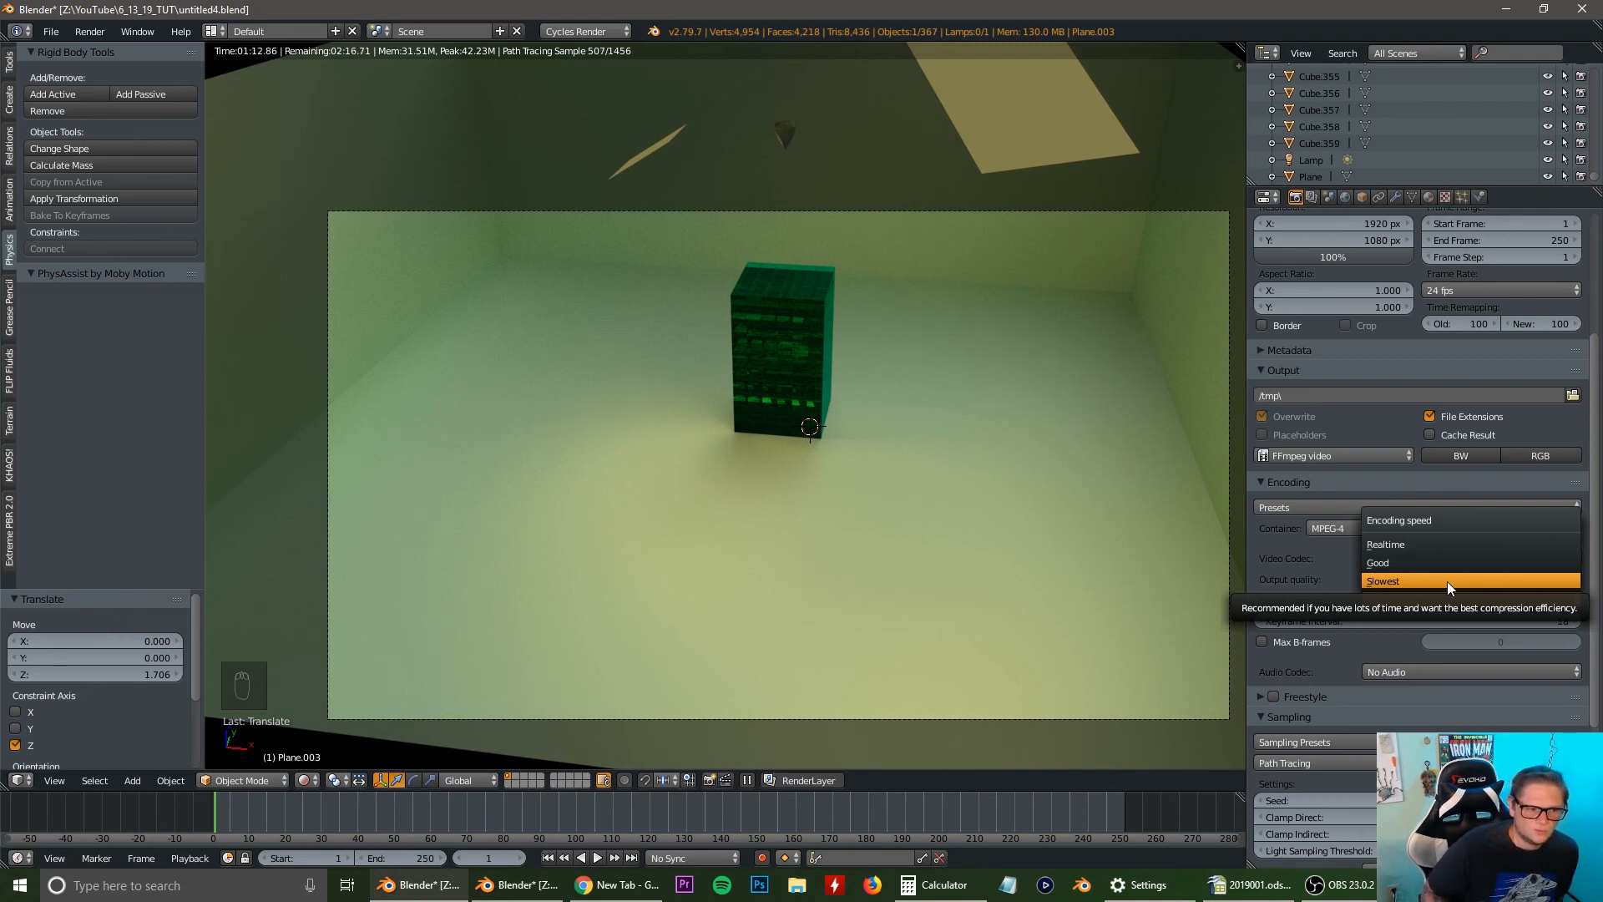
click(1422, 547)
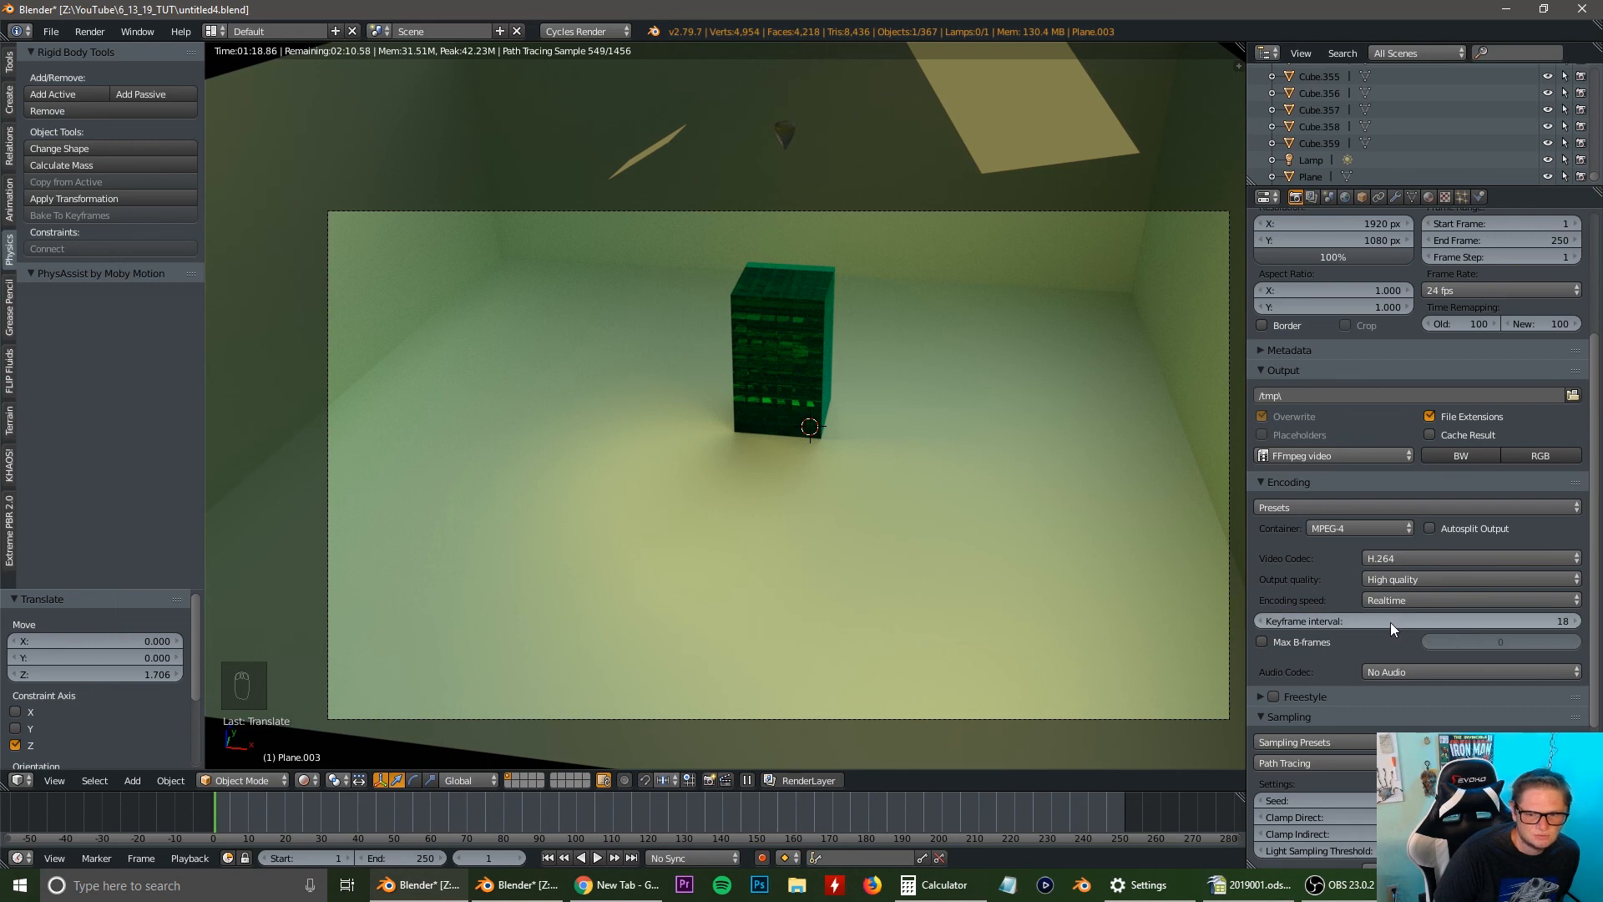
Set the render output folder to Z:\tutorials\.
scroll(1390, 623, down, 1)
scroll(1390, 623, down, 2)
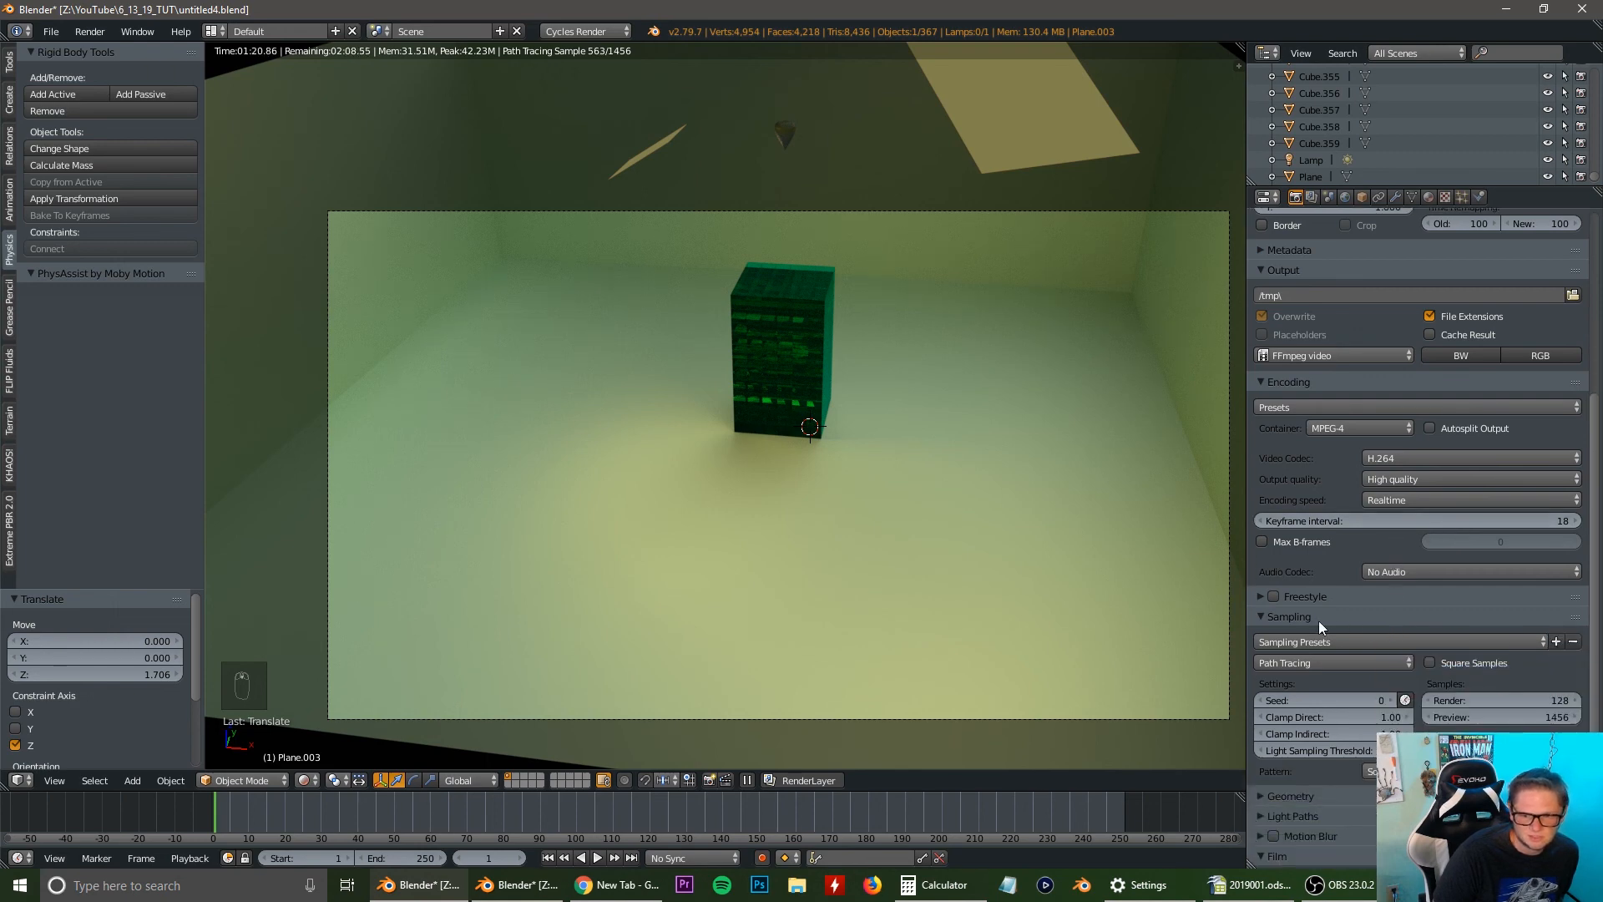
scroll(1421, 648, up, 1)
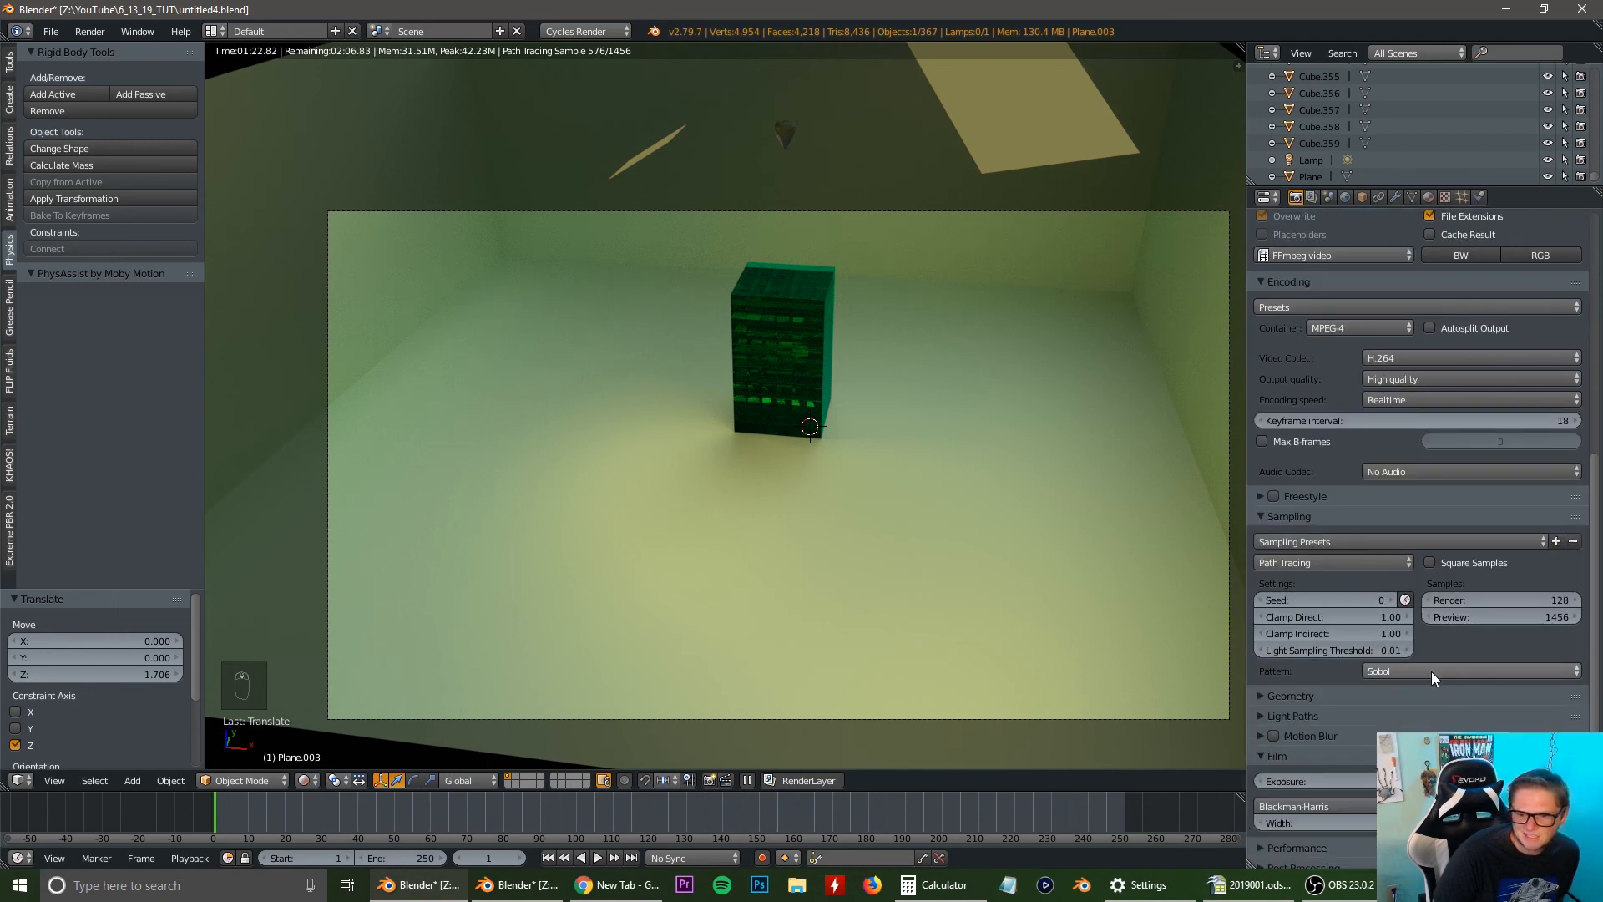
scroll(1431, 671, up, 1)
scroll(1432, 669, up, 7)
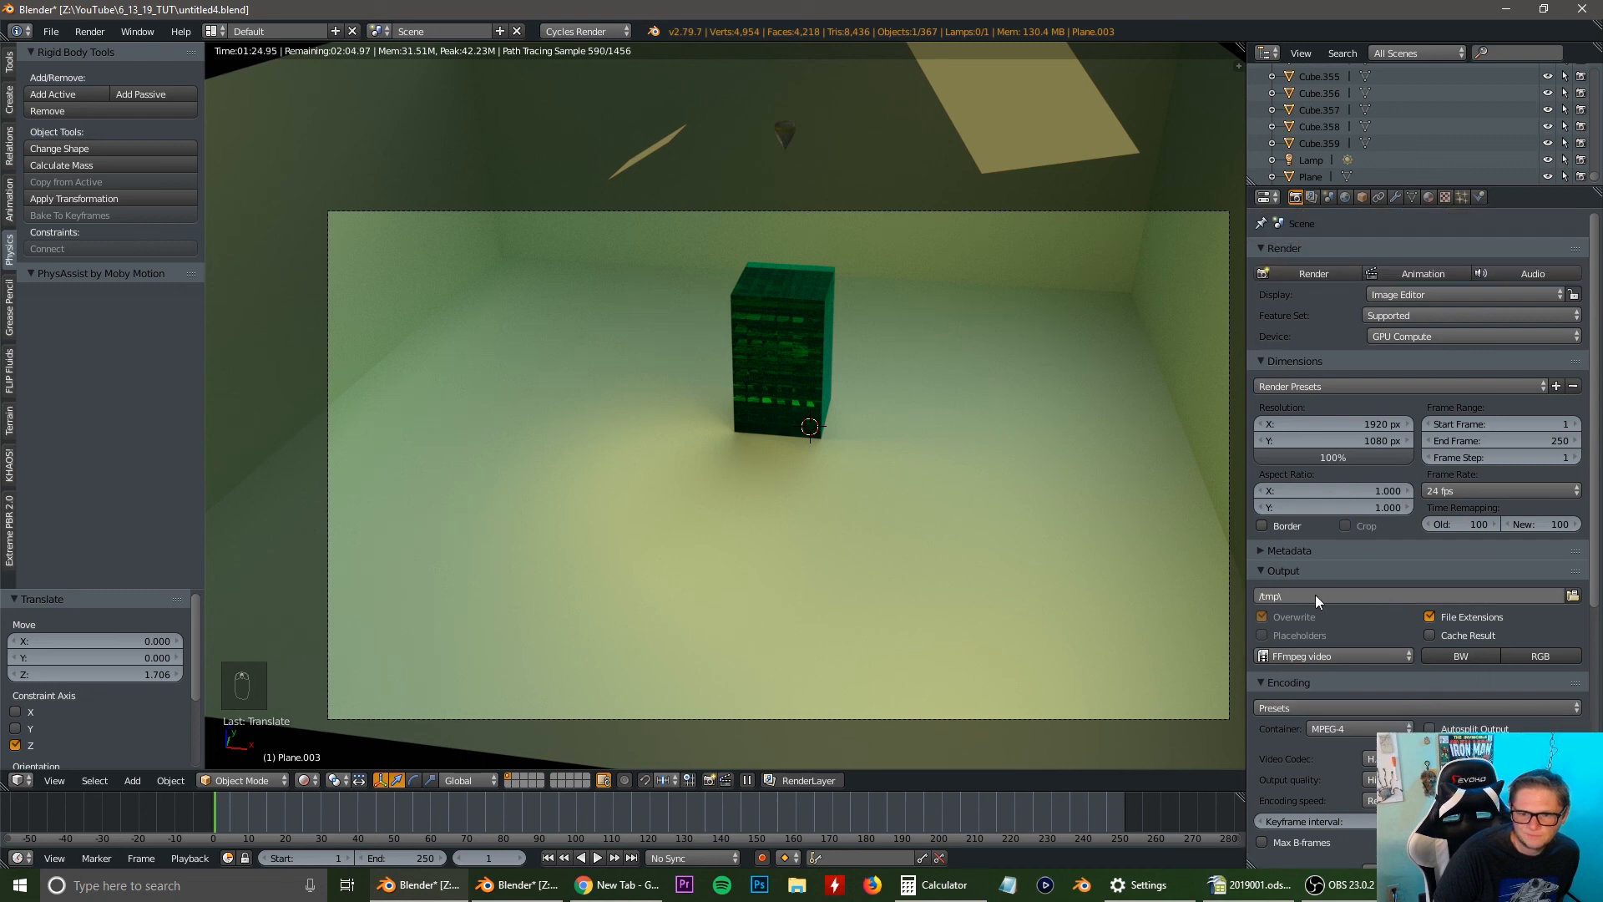
click(1321, 596)
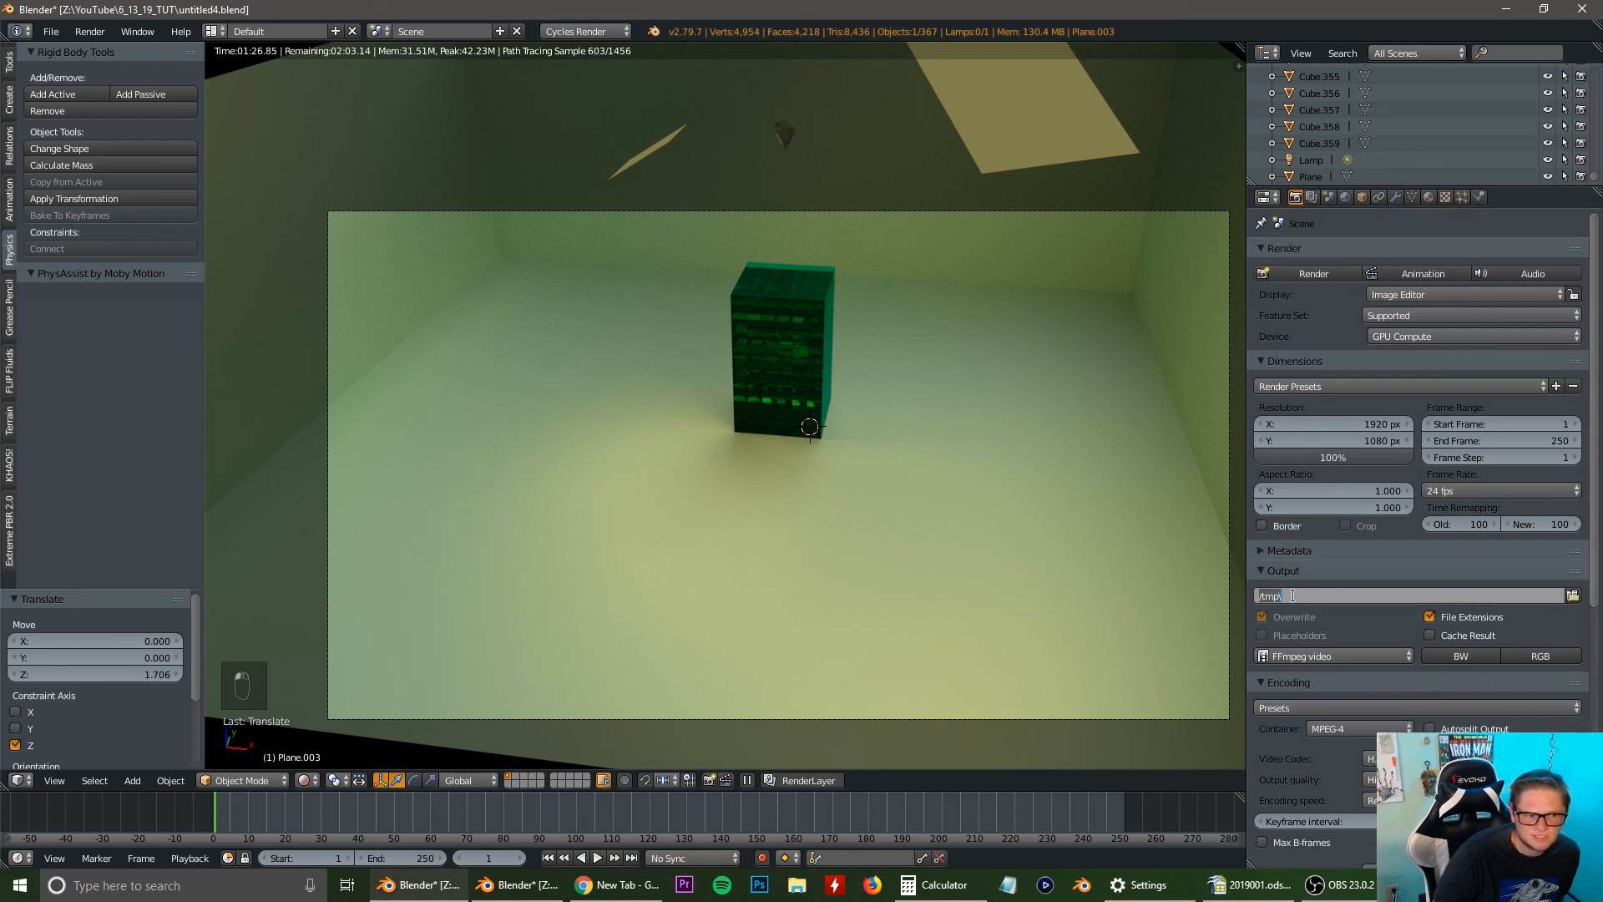
click(1573, 595)
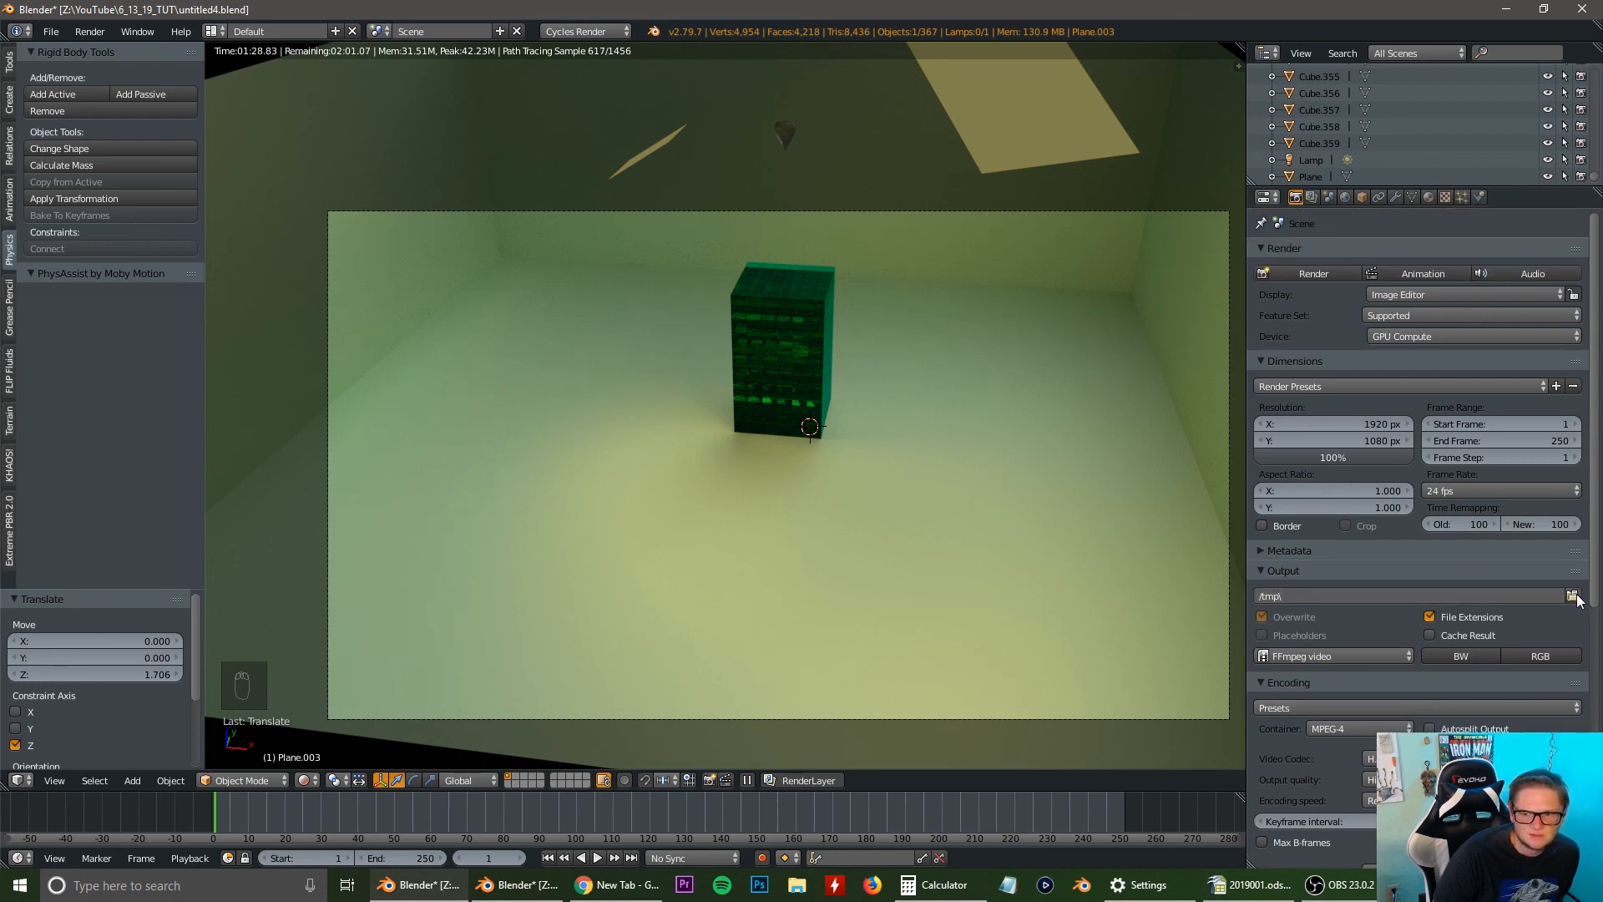
click(1573, 596)
click(104, 199)
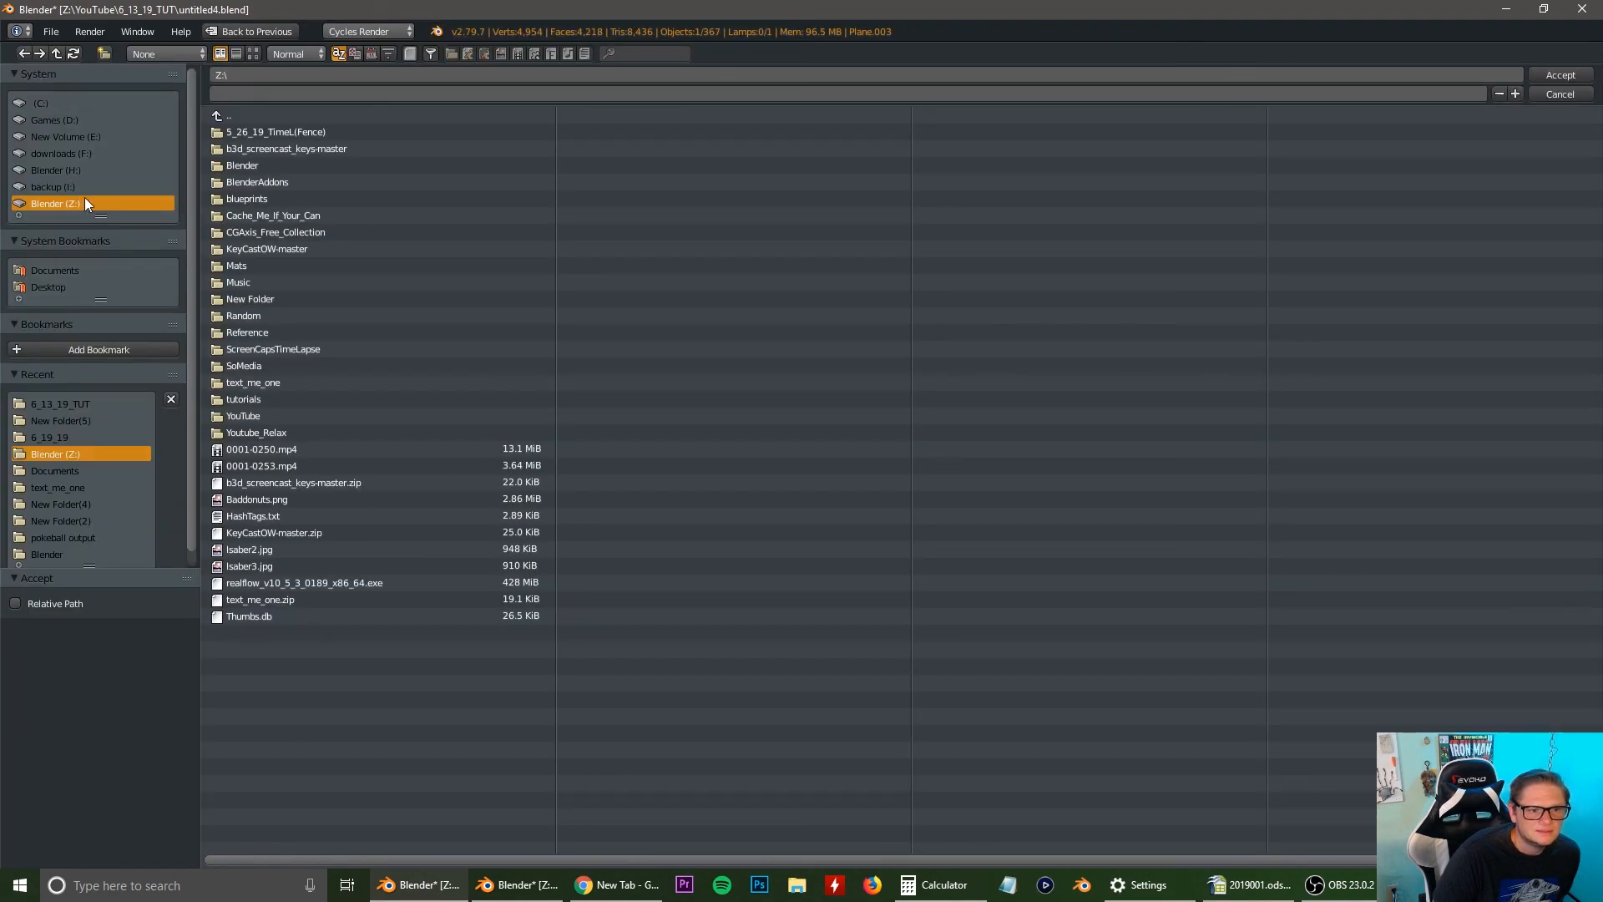
click(272, 401)
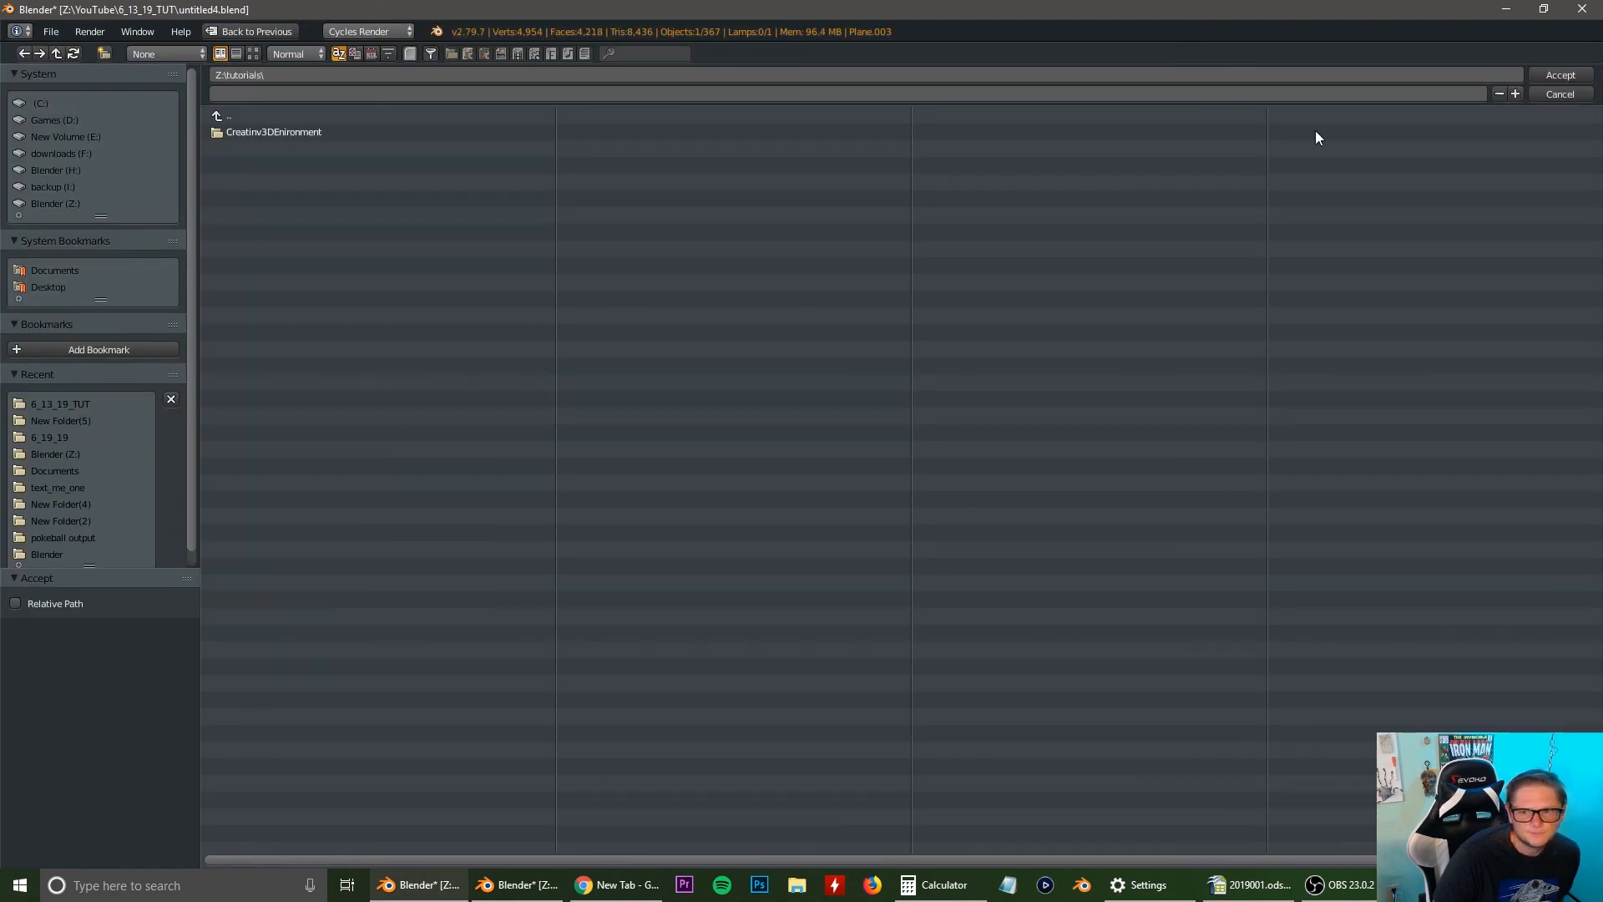
click(1560, 76)
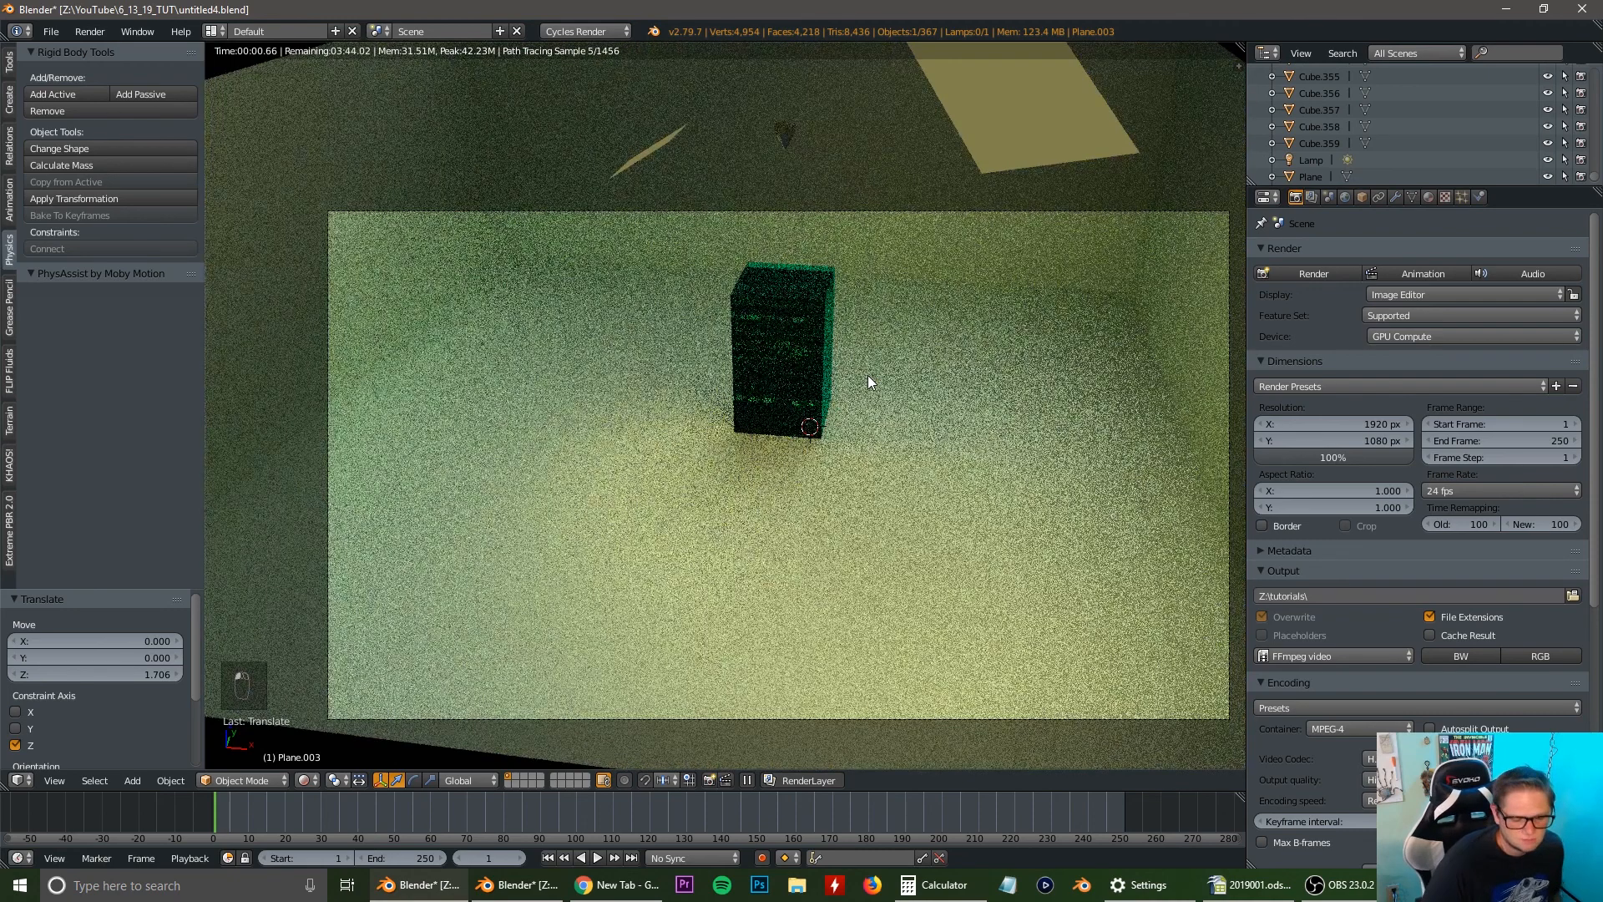